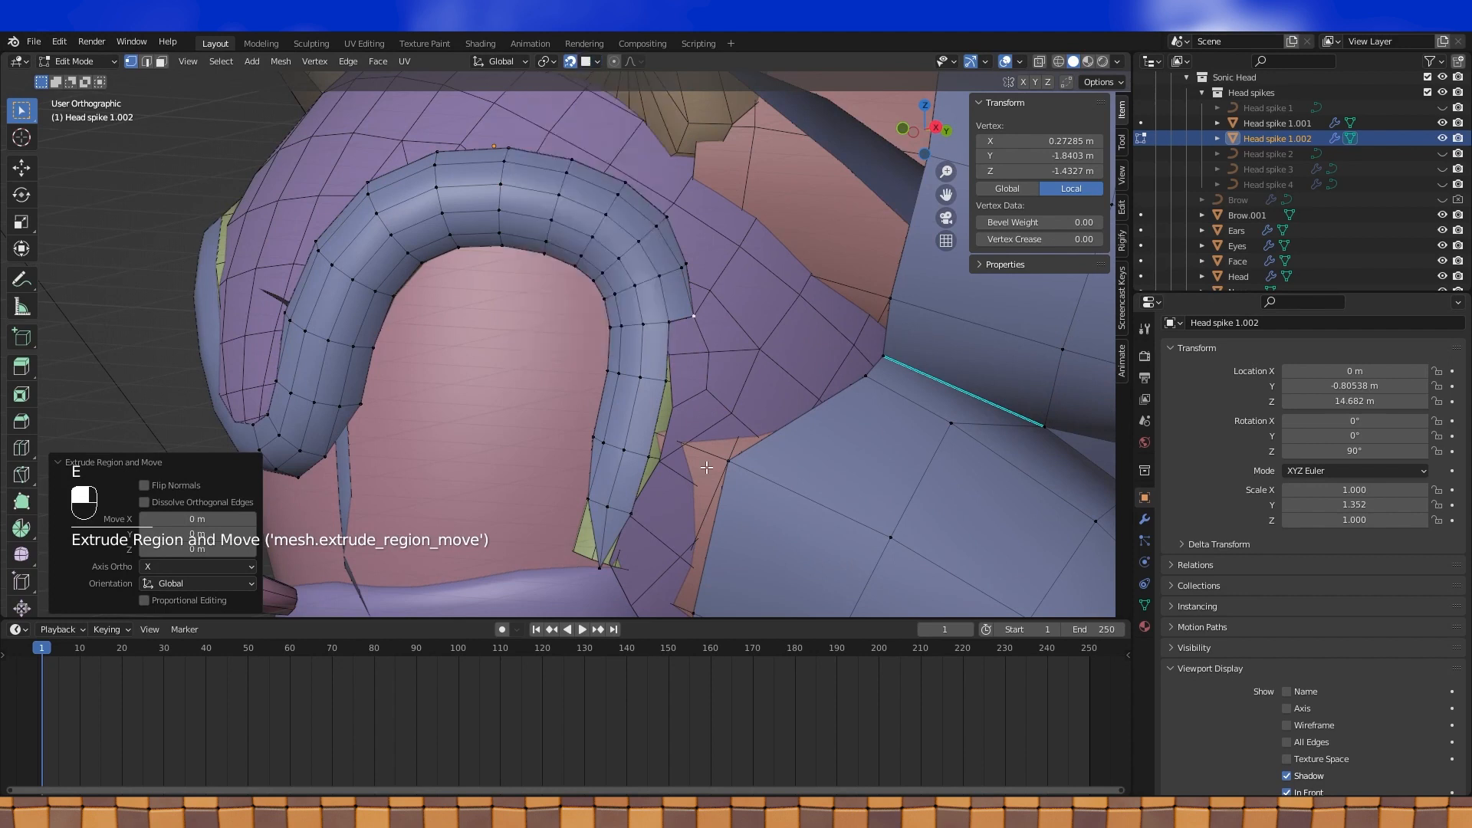
Move the new vertex down along the brow rim's outer side and extrude another vertex below it
{"action": "key", "text": "g"}
{"action": "left_click", "coordinate": [689, 381]}
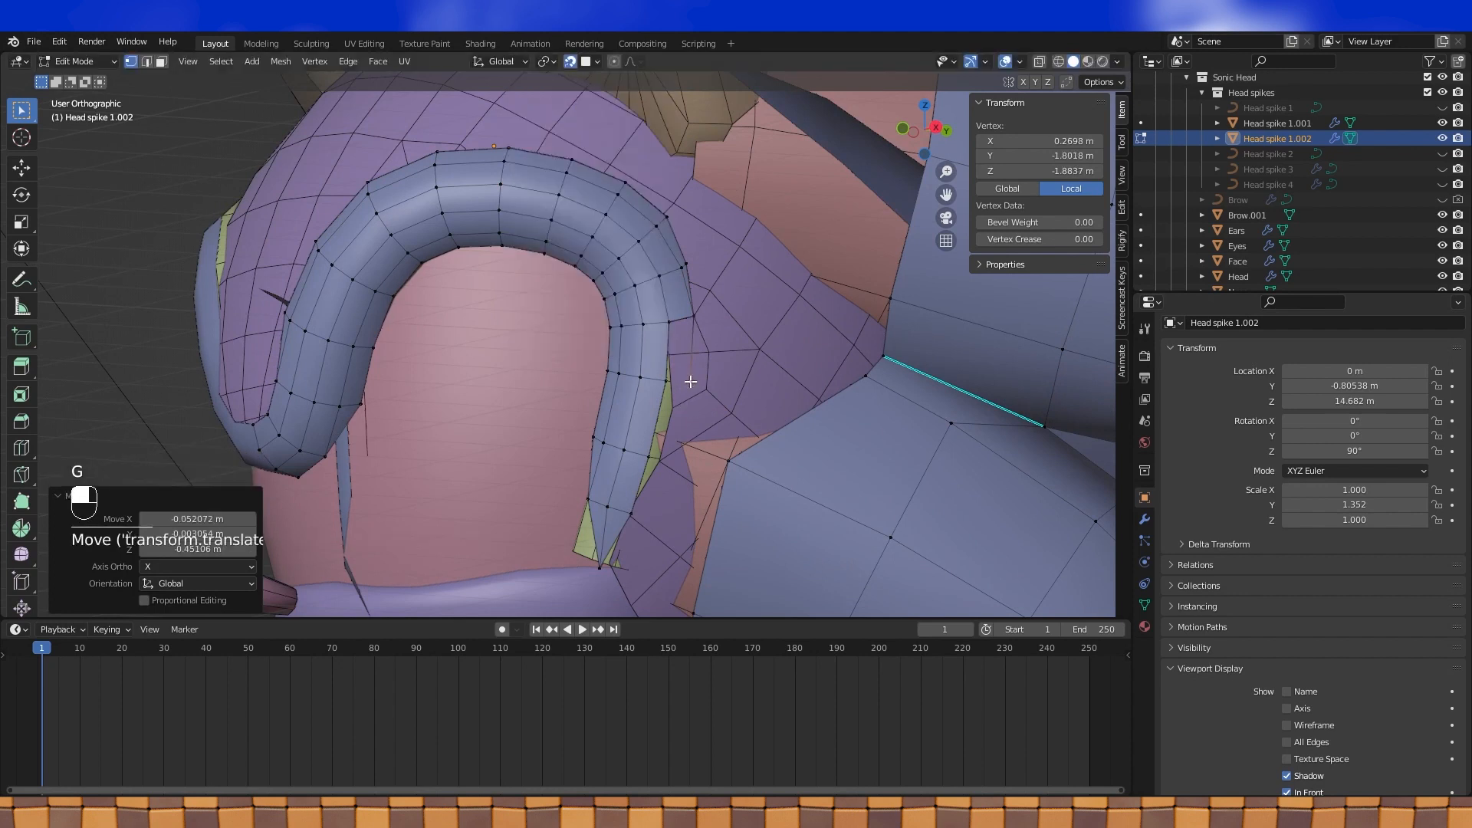
{"action": "scroll", "coordinate": [690, 383], "scroll_direction": "up", "scroll_amount": 1}
{"action": "key", "text": "e"}
{"action": "left_click", "coordinate": [694, 486]}
Fill the lowest gap between the extruded vertices and the brow rim's outer edge with a face
{"action": "middle_click_drag", "start_coordinate": [680, 494], "coordinate": [681, 486], "text": "shift"}
{"action": "middle_click_drag", "start_coordinate": [651, 545], "coordinate": [664, 495], "text": "shift"}
{"action": "left_click", "coordinate": [663, 495], "text": "shift"}
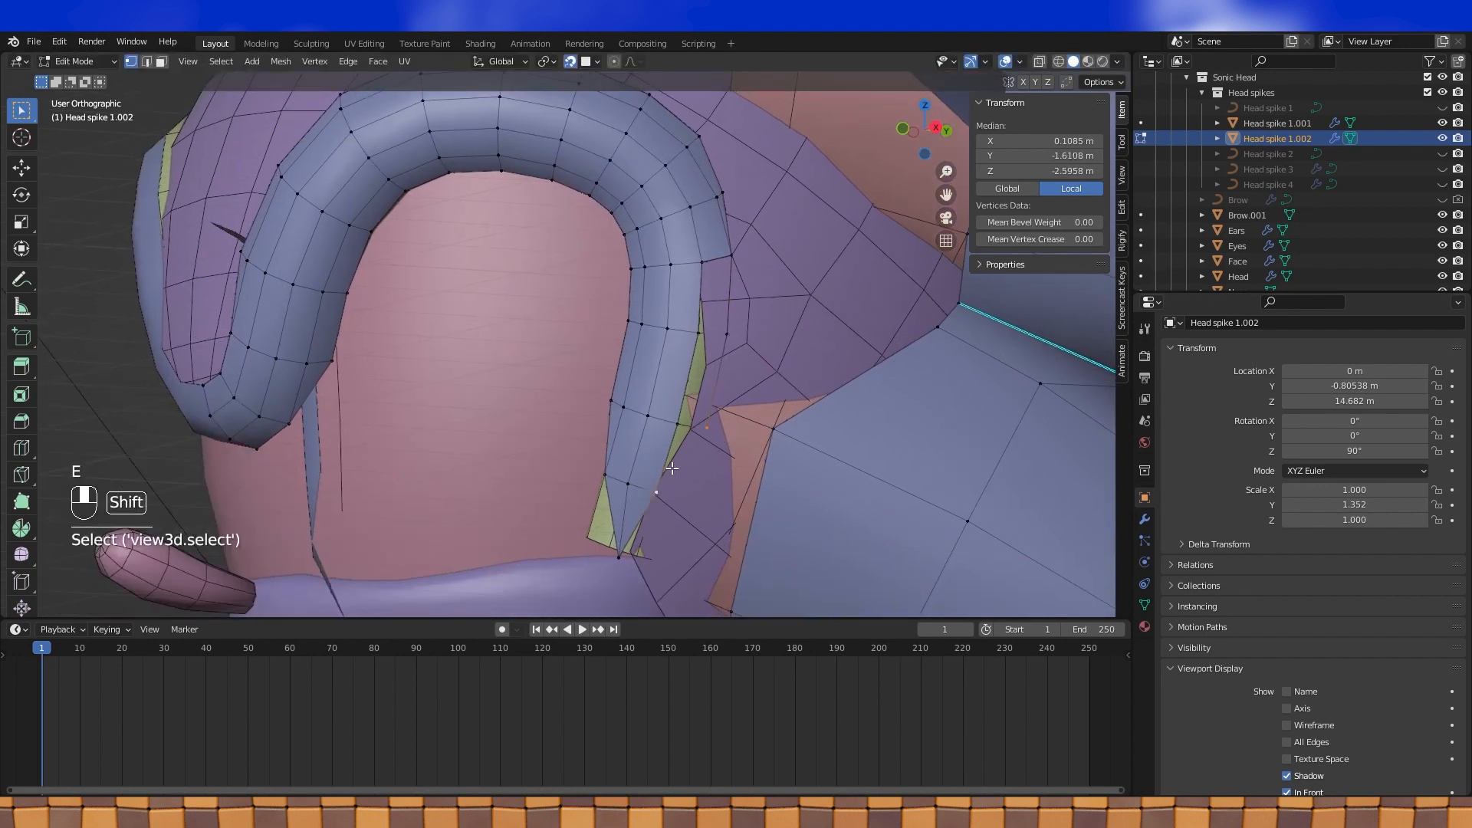
{"action": "left_click", "coordinate": [675, 430], "text": "shift"}
{"action": "key", "text": "f"}
Fill the two gaps above it along the brow rim's outer side with quad faces
{"action": "left_click", "coordinate": [706, 426]}
{"action": "left_click", "coordinate": [679, 423], "text": "shift"}
{"action": "left_click", "coordinate": [703, 336], "text": "shift"}
{"action": "right_click", "coordinate": [726, 334], "text": "shift"}
{"action": "key", "text": "f"}
{"action": "right_click", "coordinate": [725, 334]}
{"action": "right_click", "coordinate": [700, 334], "text": "shift"}
{"action": "right_click", "coordinate": [703, 261], "text": "shift"}
{"action": "right_click", "coordinate": [733, 254], "text": "shift"}
{"action": "key", "text": "f"}
{"action": "key", "text": "a"}
Extrude two vertices from the brow rim's inner side across to the head's centre line
{"action": "scroll", "coordinate": [537, 345], "scroll_direction": "down", "scroll_amount": 3}
{"action": "middle_click_drag", "start_coordinate": [513, 348], "coordinate": [667, 317]}
{"action": "scroll", "coordinate": [658, 352], "scroll_direction": "down", "scroll_amount": 2}
{"action": "scroll", "coordinate": [628, 374], "scroll_direction": "up", "scroll_amount": 1}
{"action": "left_click", "coordinate": [661, 377]}
{"action": "scroll", "coordinate": [649, 377], "scroll_direction": "up", "scroll_amount": 4}
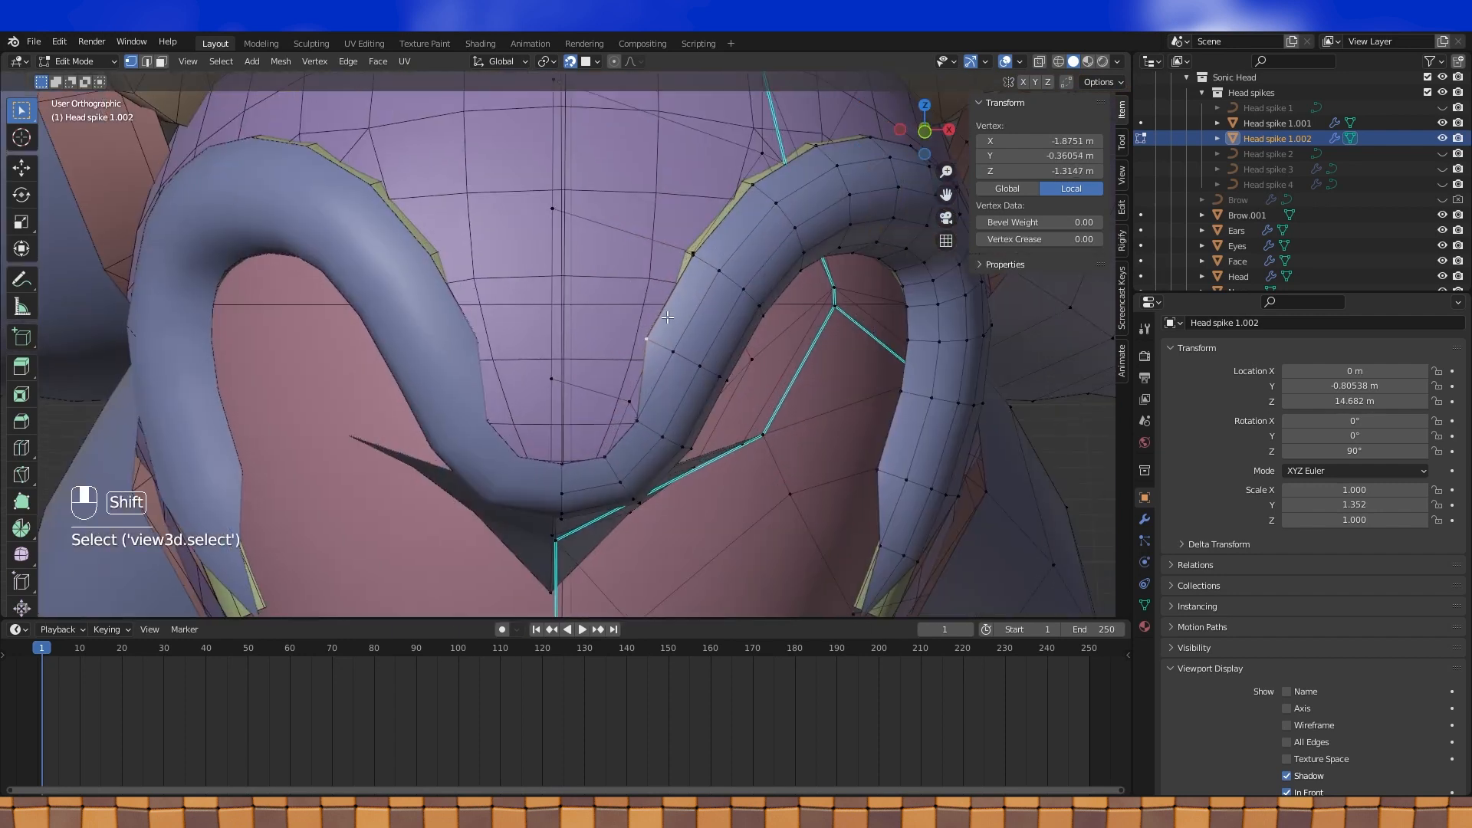
{"action": "left_click", "coordinate": [639, 424]}
{"action": "key", "text": "e"}
{"action": "left_click", "coordinate": [558, 420]}
{"action": "left_click", "coordinate": [646, 339]}
{"action": "key", "text": "e"}
{"action": "left_click", "coordinate": [537, 342]}
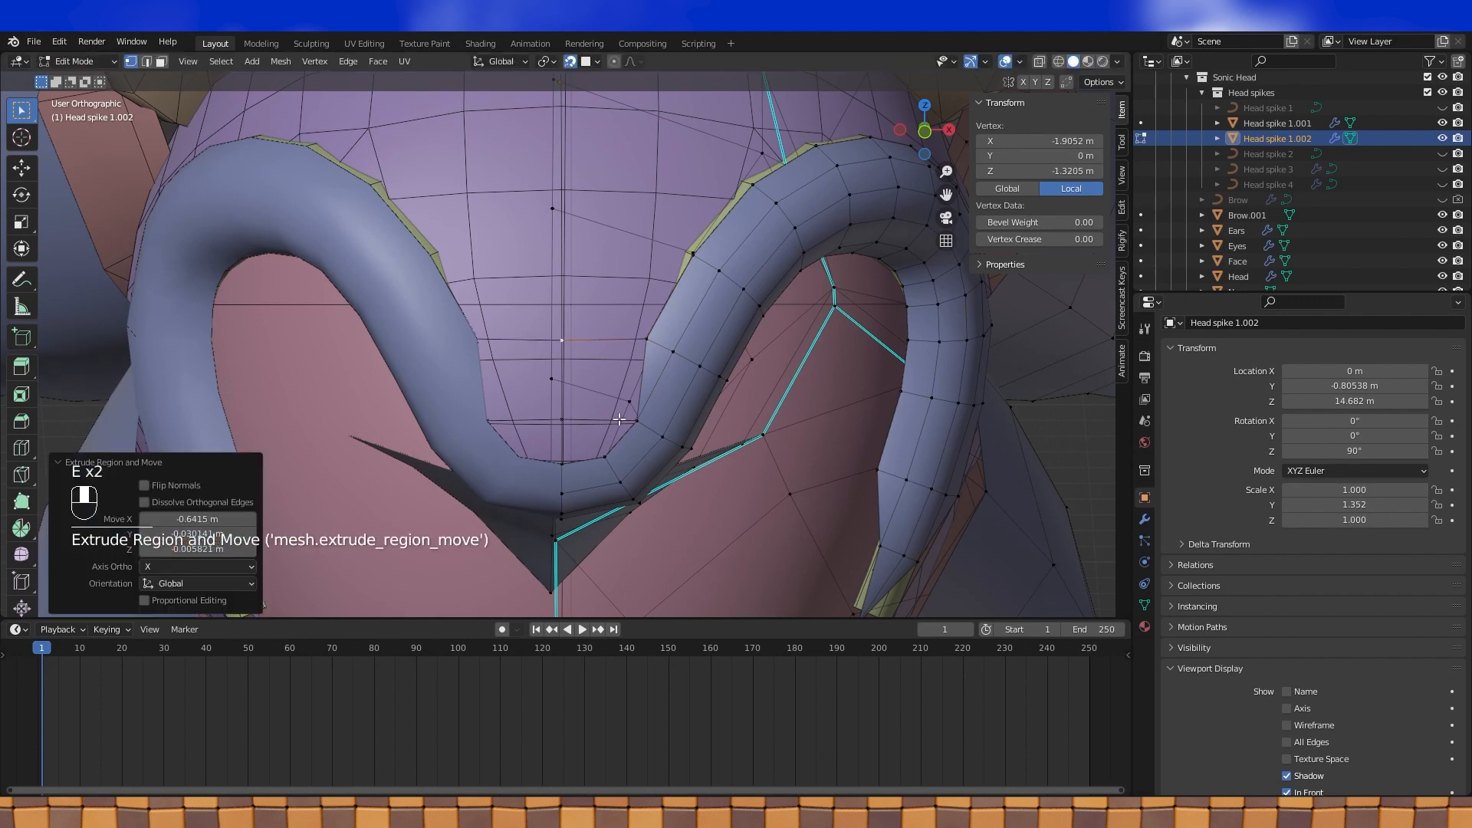
Fill faces between the new centre-line vertices and the brow rim's inner edge
{"action": "left_click", "coordinate": [634, 422], "text": "shift"}
{"action": "key", "text": "f"}
{"action": "left_click", "coordinate": [643, 336], "text": "shift"}
{"action": "key", "text": "f"}
{"action": "middle_click_drag", "start_coordinate": [581, 339], "coordinate": [550, 441]}
{"action": "key", "text": "KP_1"}
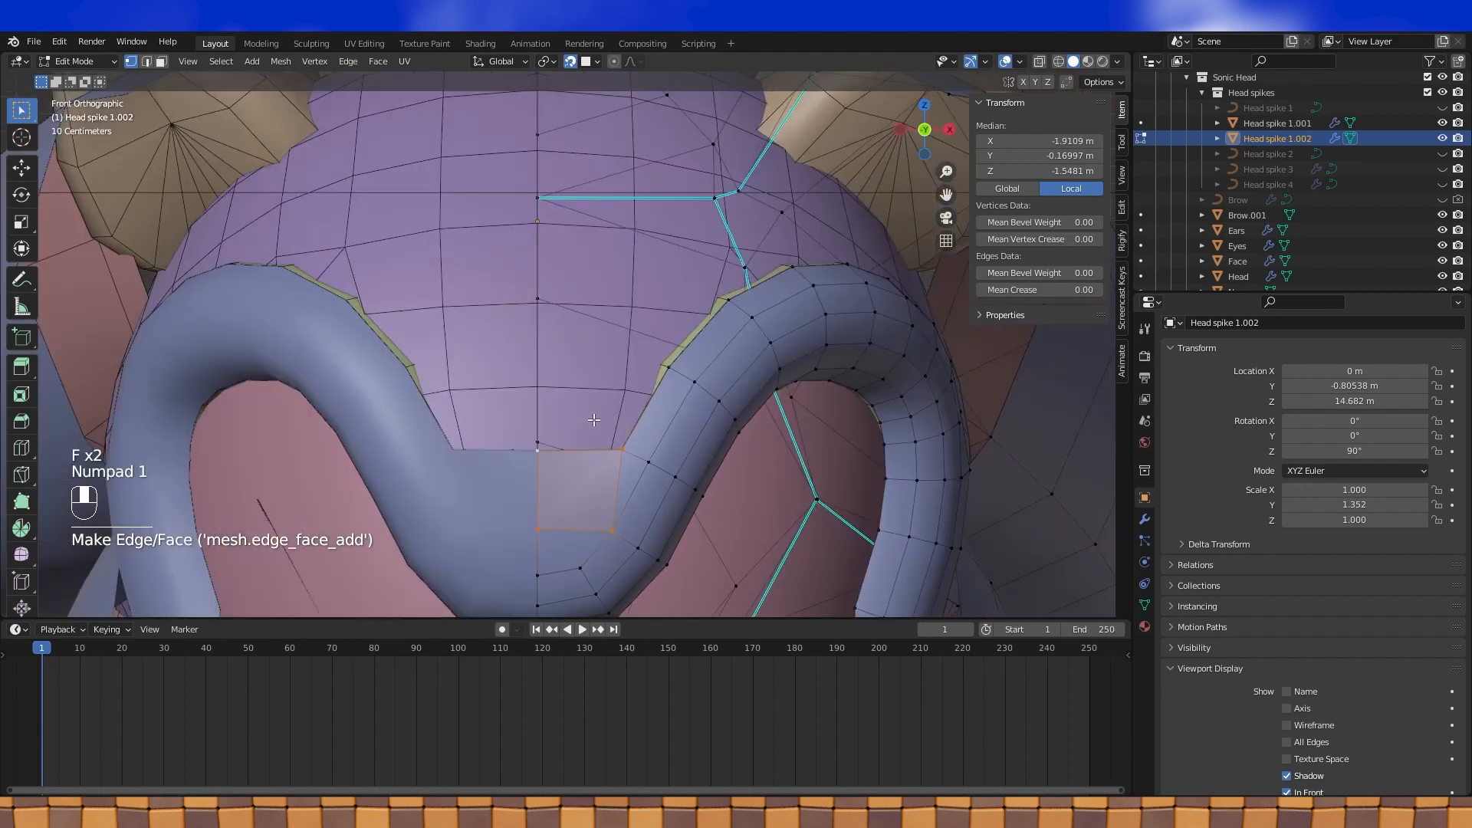
Extrude the next brow-rim vertex to the centre line and fill the quad beneath it between the brows
{"action": "left_click", "coordinate": [657, 367]}
{"action": "key", "text": "e"}
{"action": "left_click", "coordinate": [538, 367]}
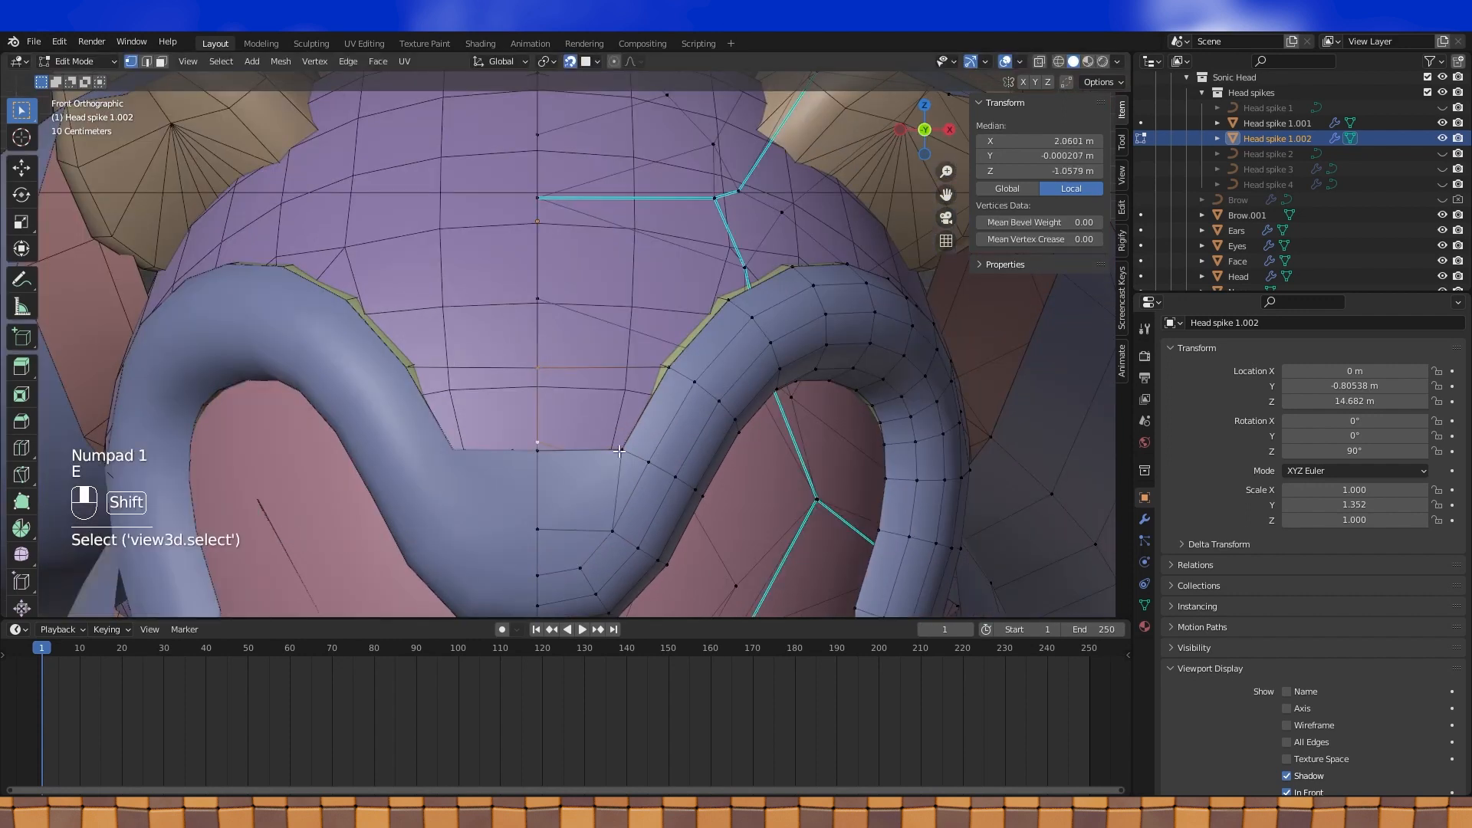
{"action": "left_click", "coordinate": [672, 367], "text": "shift"}
{"action": "key", "text": "f"}
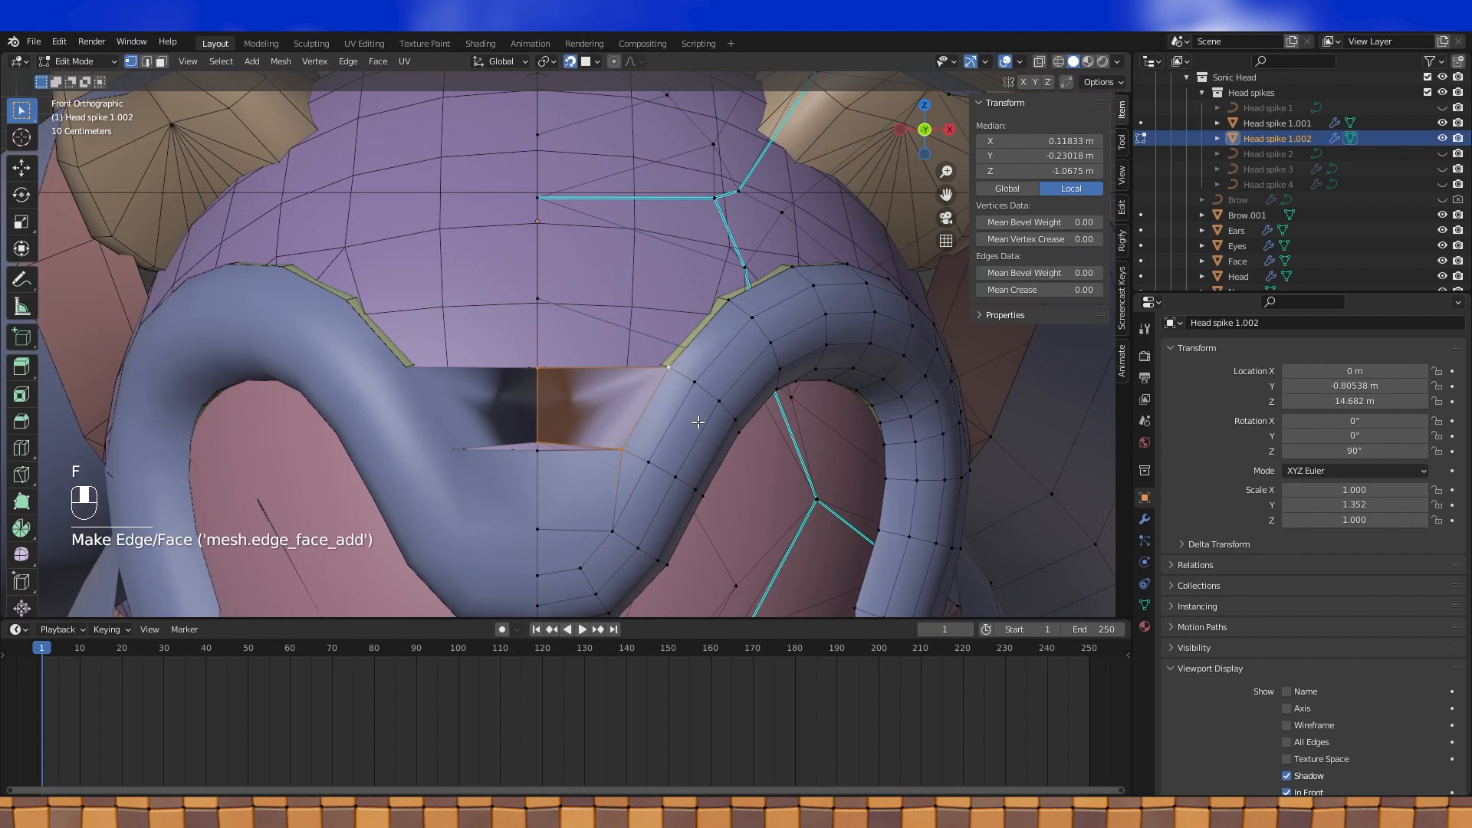
{"action": "key", "text": "ctrl+z"}
{"action": "middle_click_drag", "start_coordinate": [698, 422], "coordinate": [585, 495]}
{"action": "left_click", "coordinate": [542, 108], "text": "shift"}
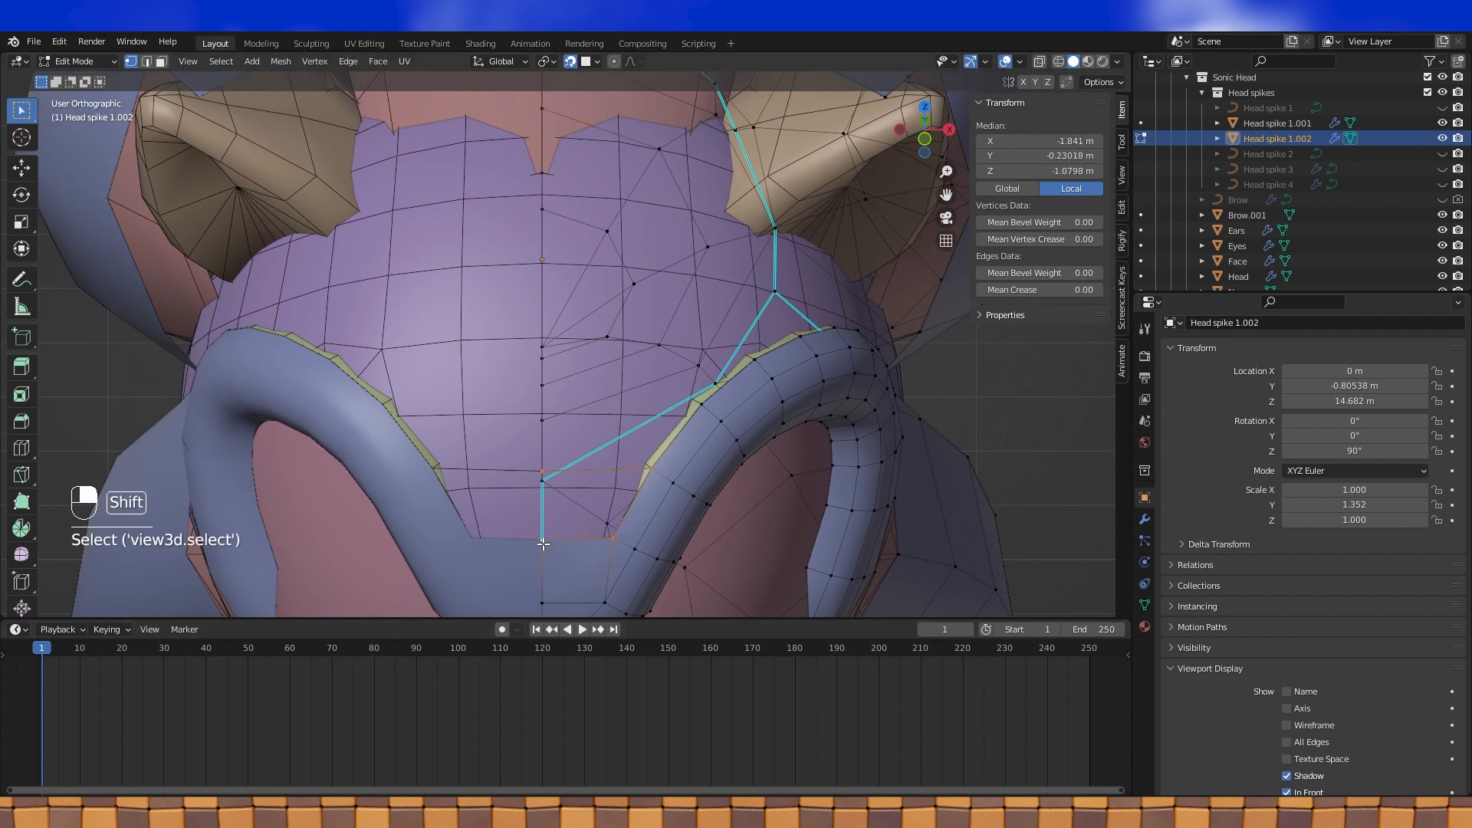
{"action": "key", "text": "f"}
Move the centre-line vertex in the middle of the brow bridge slightly down
{"action": "middle_click_drag", "start_coordinate": [544, 552], "coordinate": [602, 511]}
{"action": "left_click", "coordinate": [708, 387]}
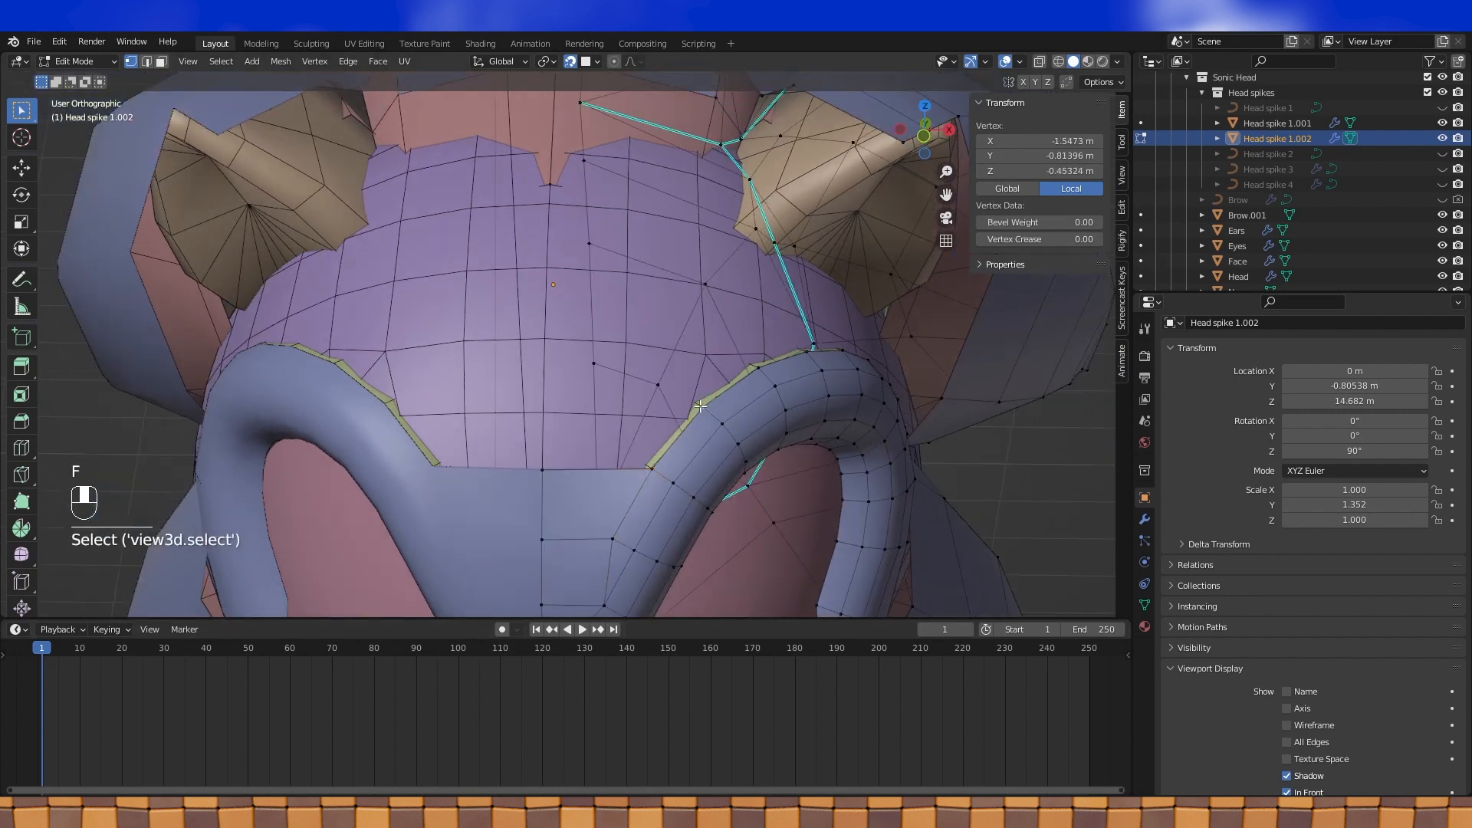
{"action": "key", "text": "KP_1"}
{"action": "middle_click_drag", "start_coordinate": [713, 414], "coordinate": [694, 356]}
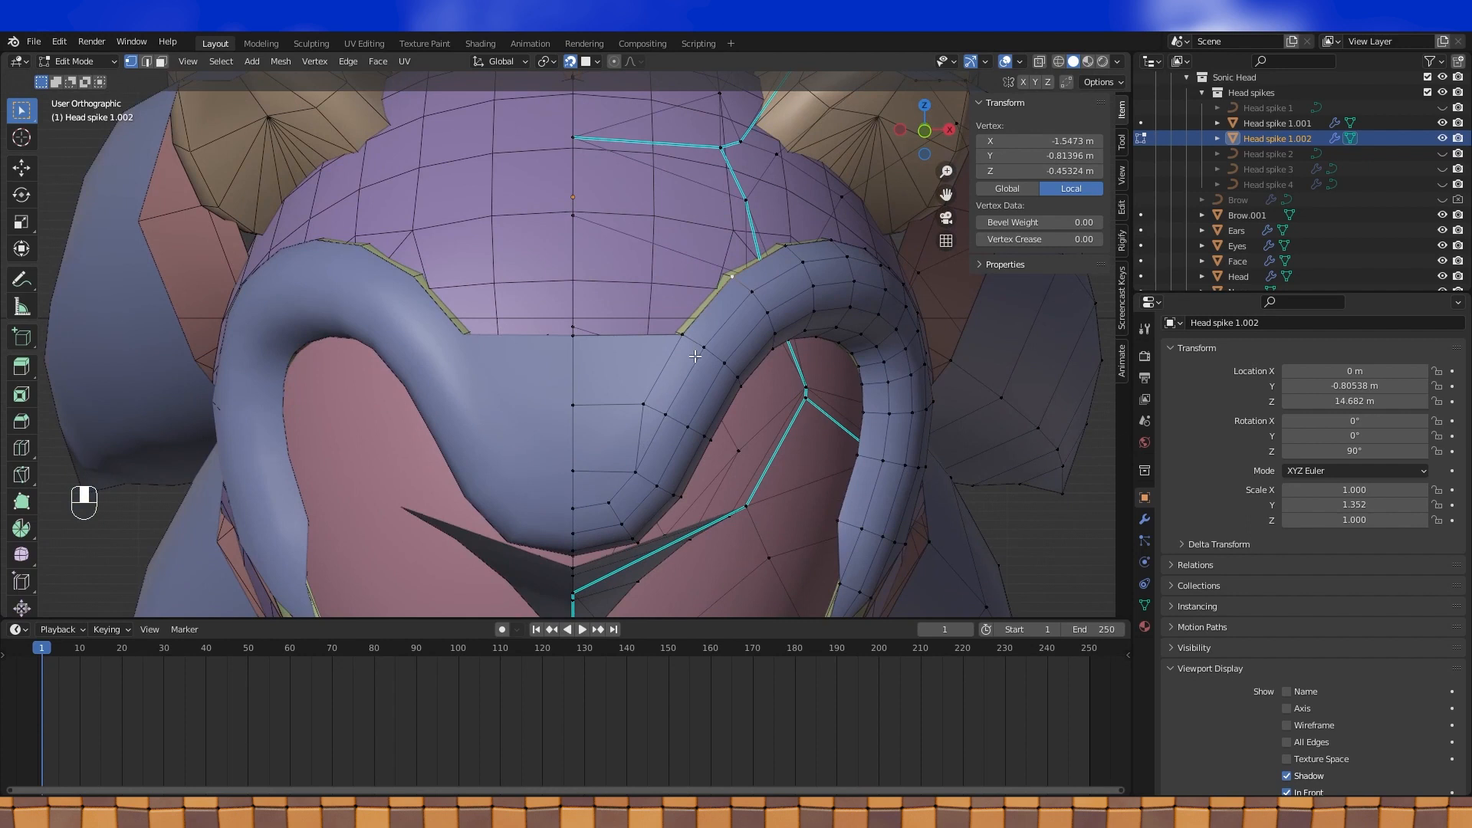
{"action": "left_click", "coordinate": [584, 405]}
{"action": "key", "text": "g"}
{"action": "right_click", "coordinate": [594, 424]}
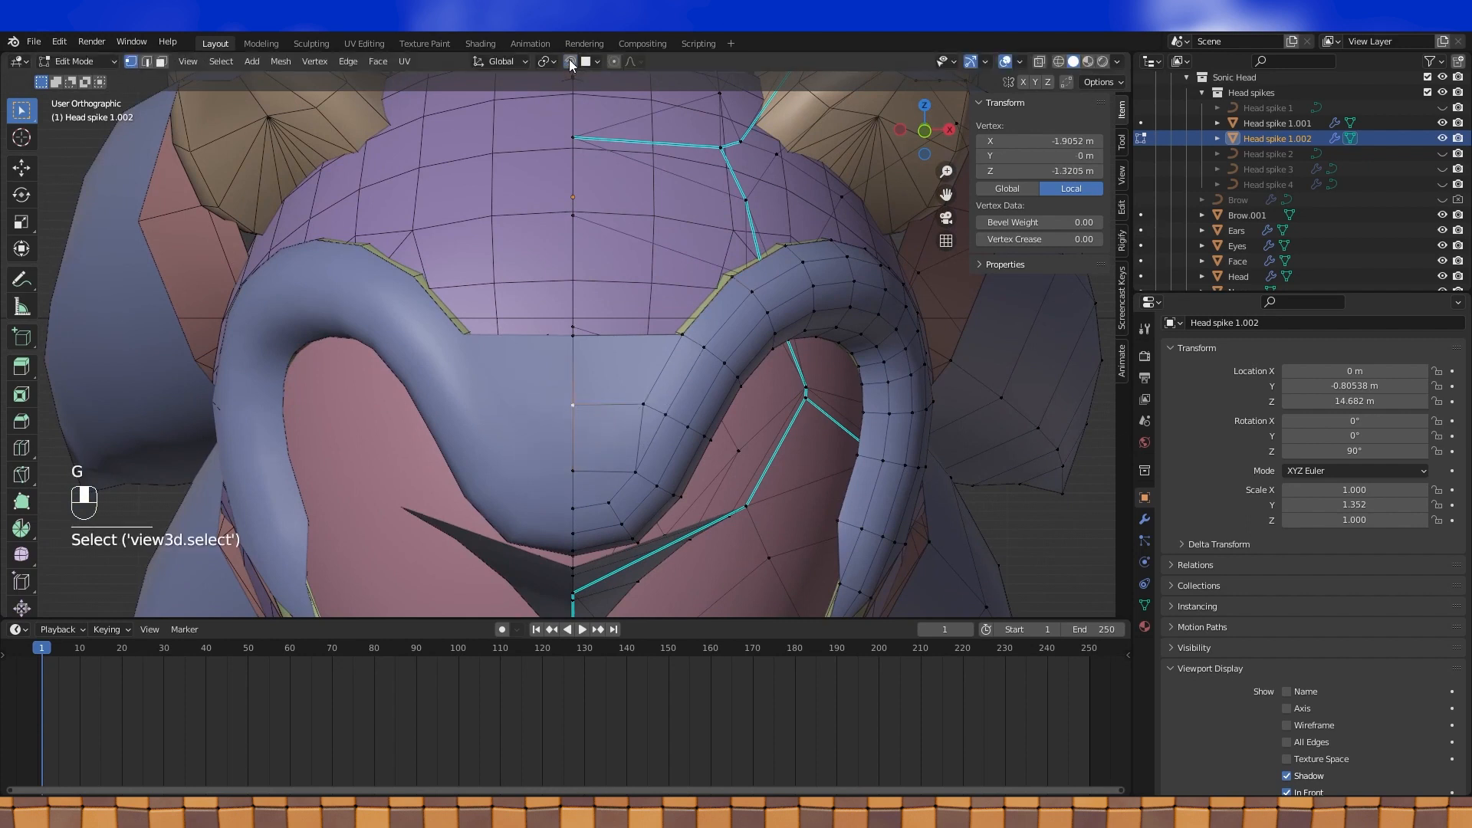
{"action": "key", "text": "g"}
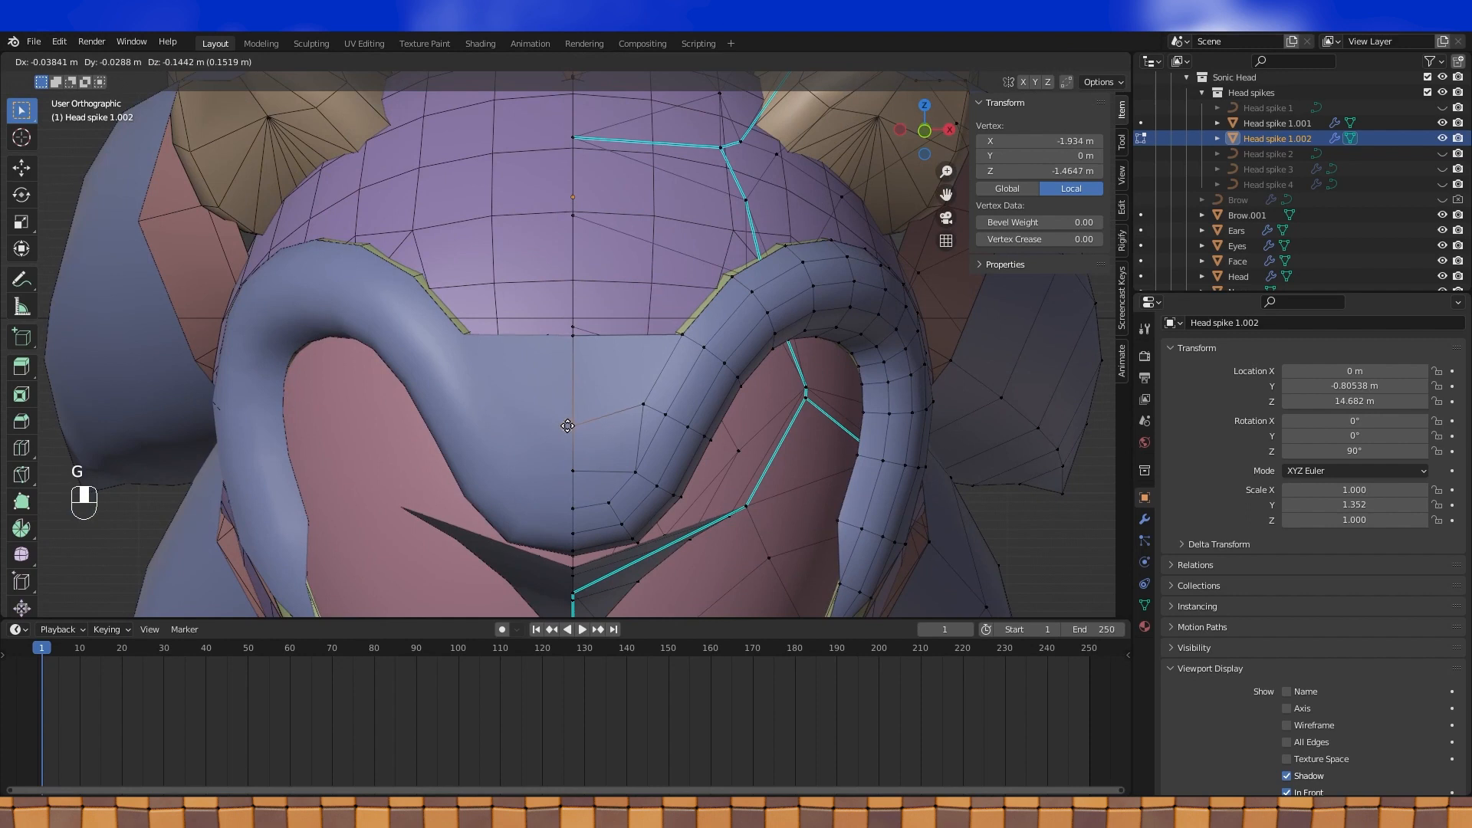
{"action": "left_click", "coordinate": [567, 425]}
Nudge the brow-rim vertex beside it slightly up and check the shape in Object Mode
{"action": "left_click", "coordinate": [644, 404]}
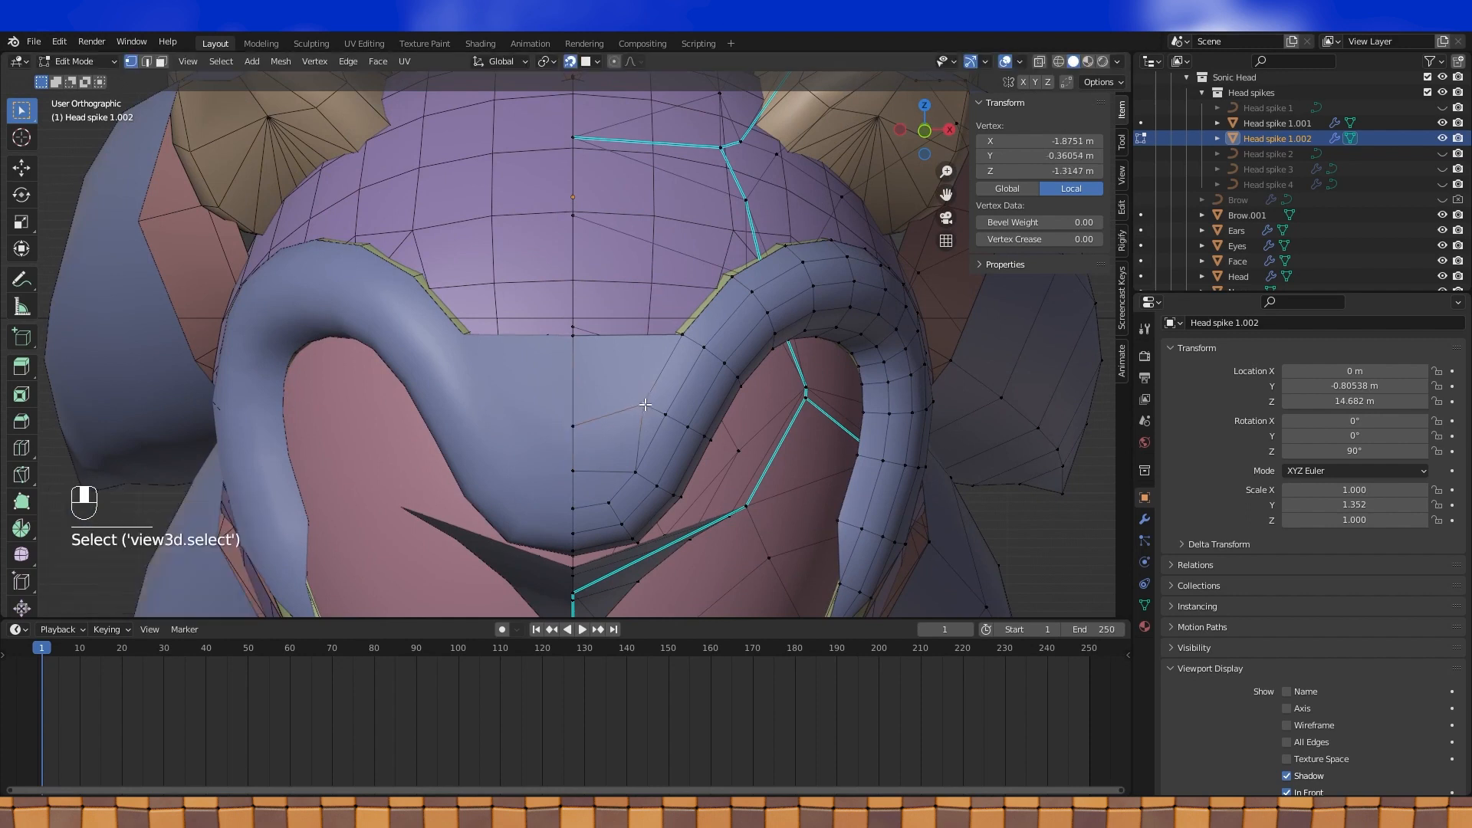
{"action": "key", "text": "g"}
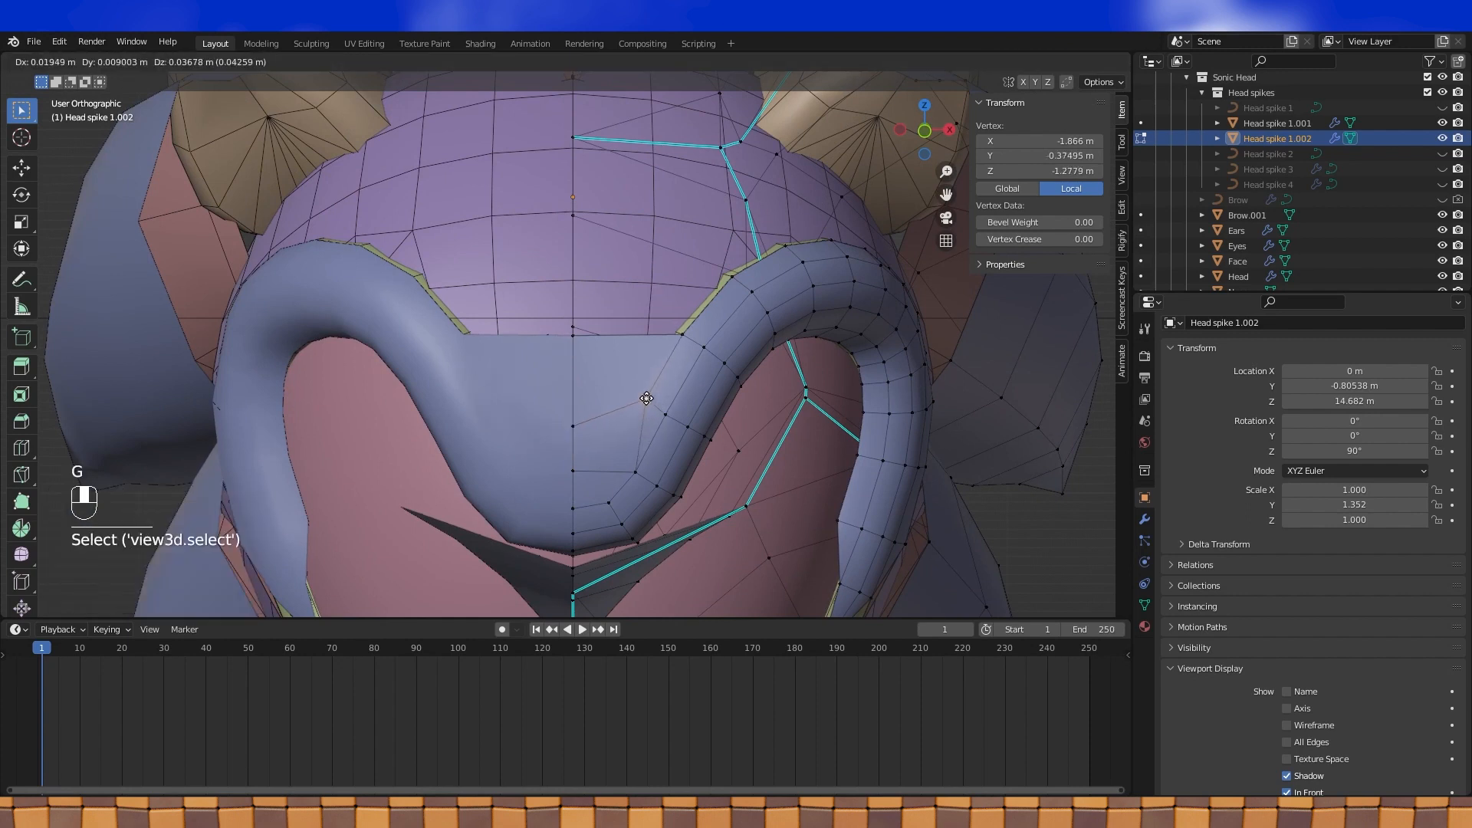
{"action": "key", "text": "Tab"}
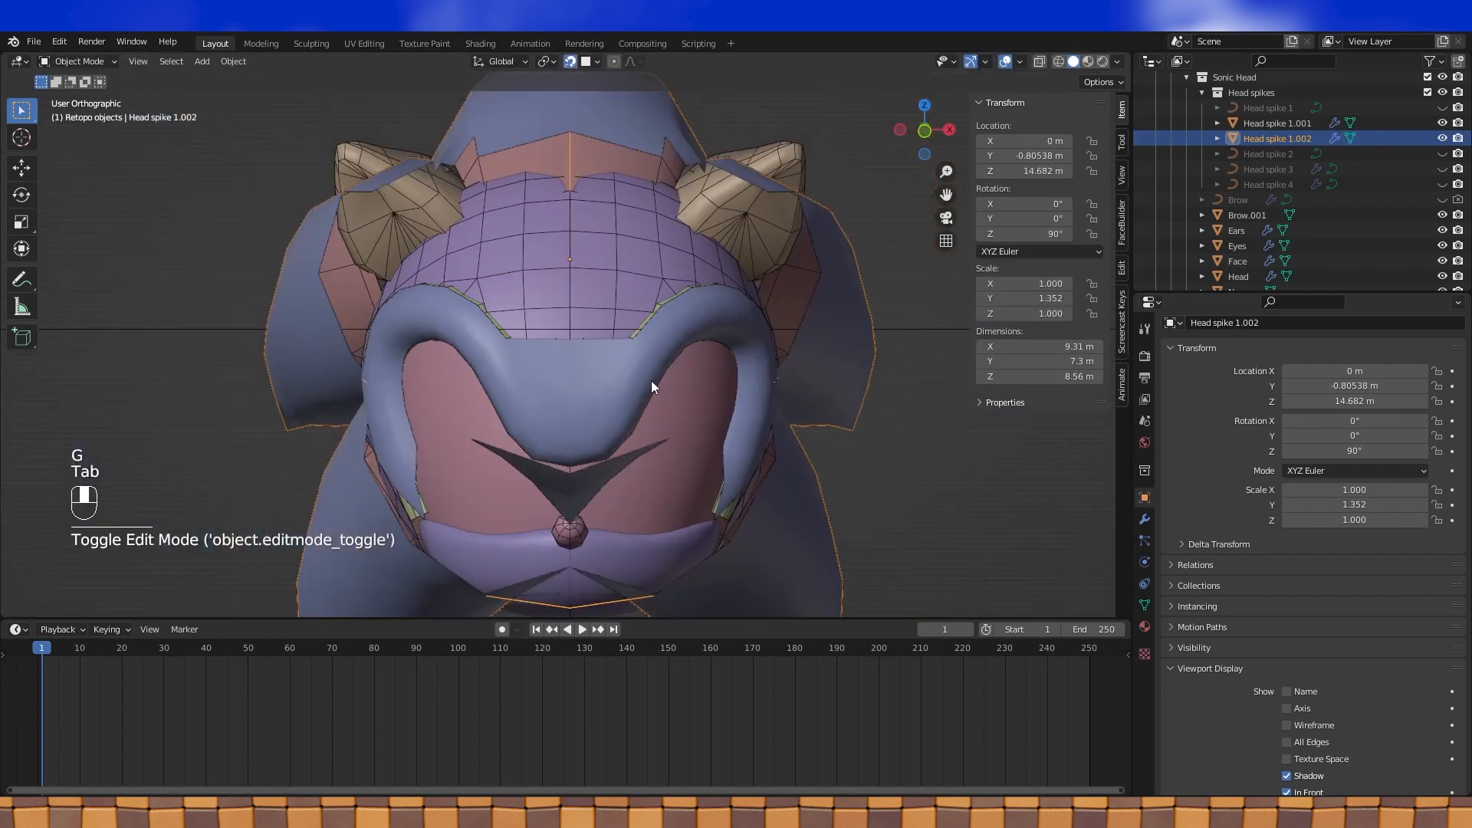
{"action": "key", "text": "Tab"}
Extrude the next upper brow-rim vertex to the centre line and fill the quad above the brow bridge
{"action": "middle_click_drag", "start_coordinate": [652, 381], "coordinate": [624, 380]}
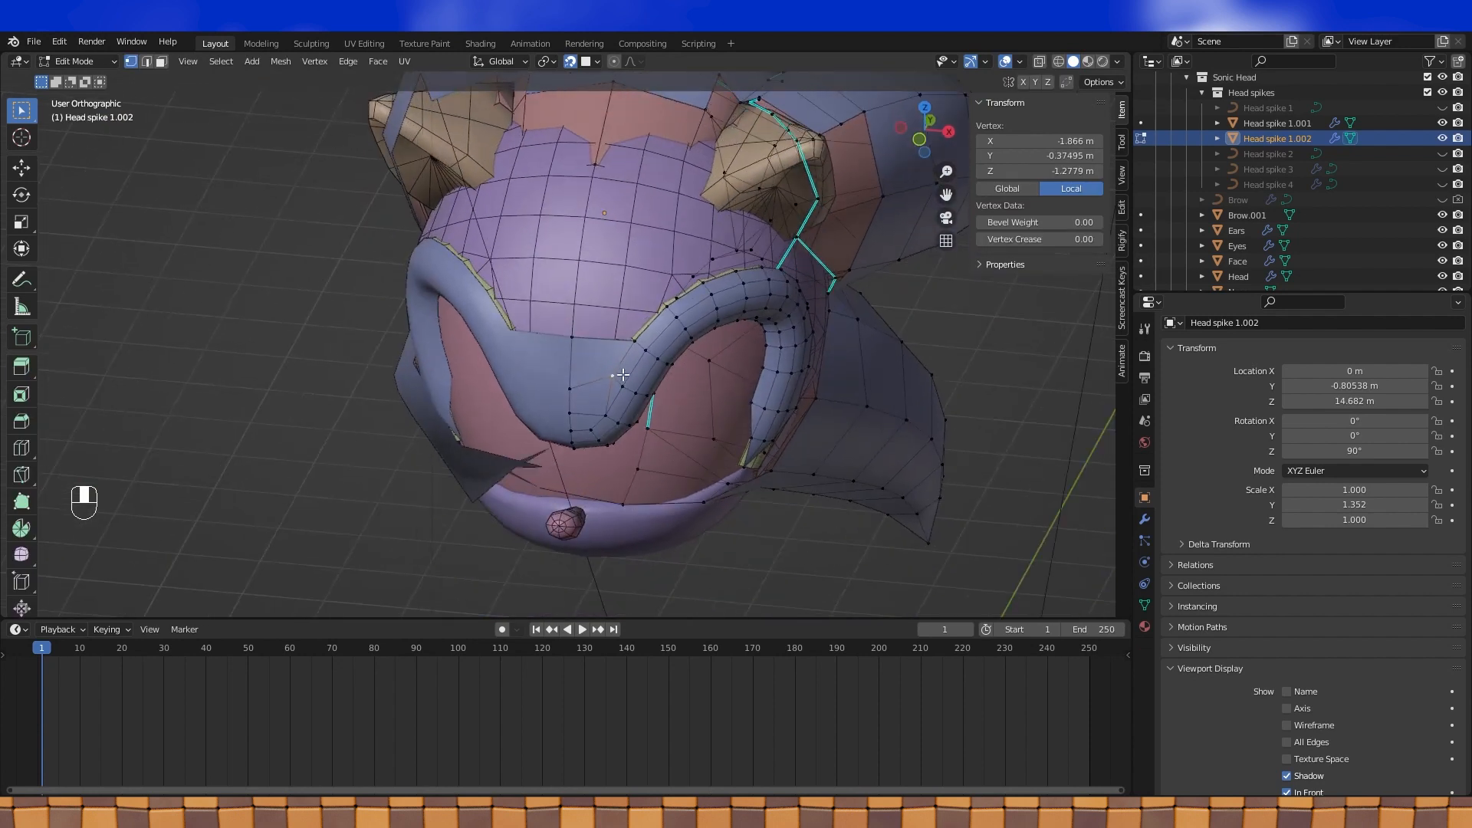
{"action": "left_click", "coordinate": [669, 305]}
{"action": "key", "text": "e"}
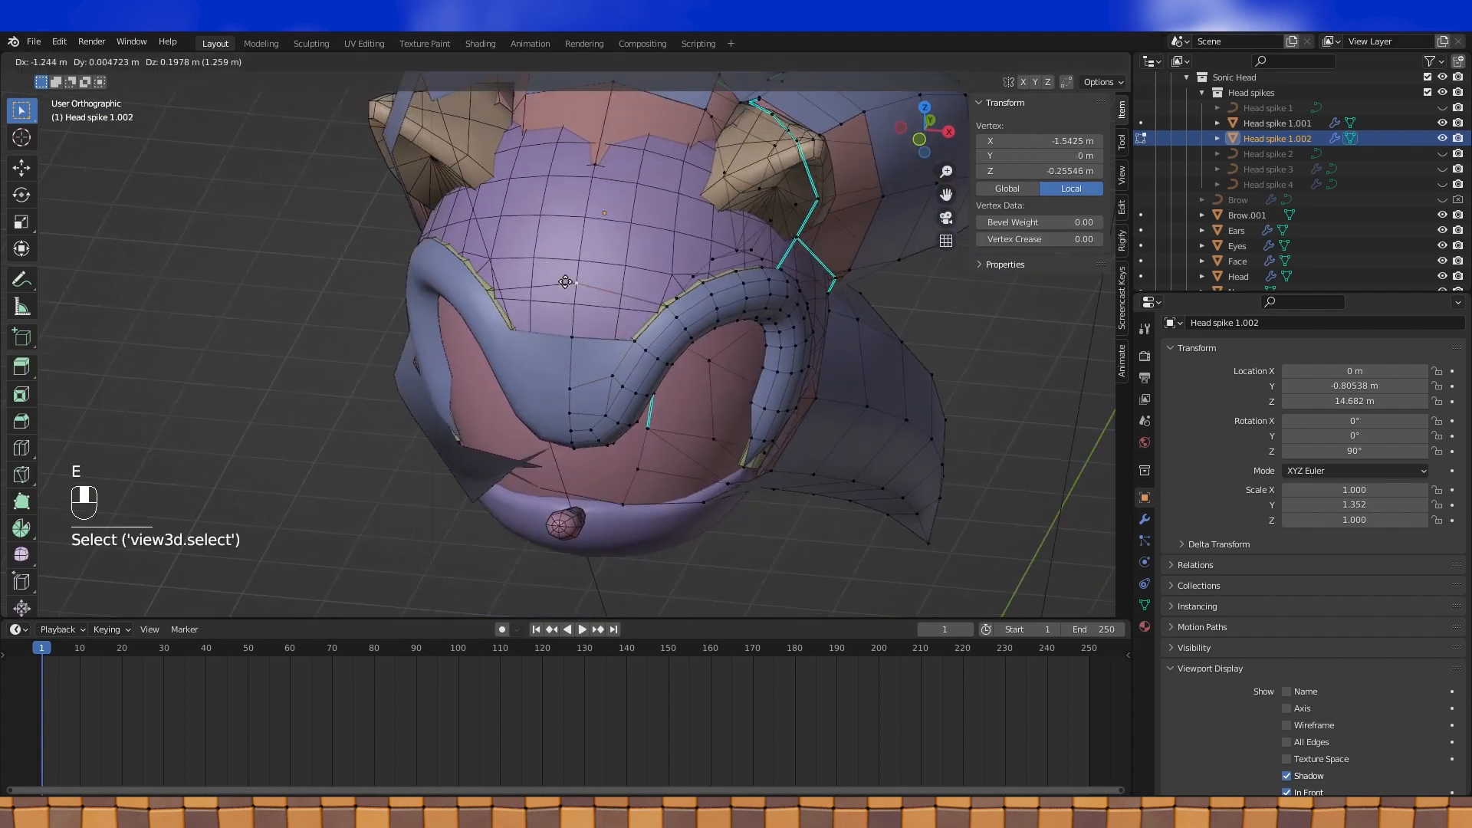
{"action": "left_click", "coordinate": [575, 295]}
{"action": "left_click", "coordinate": [573, 336], "text": "shift"}
{"action": "left_click", "coordinate": [634, 339], "text": "shift"}
{"action": "left_click", "coordinate": [667, 309], "text": "shift"}
{"action": "key", "text": "f"}
Set snapping to Vertex and extrude the top centre-line vertex twice up the forehead
{"action": "middle_click_drag", "start_coordinate": [666, 311], "coordinate": [627, 265]}
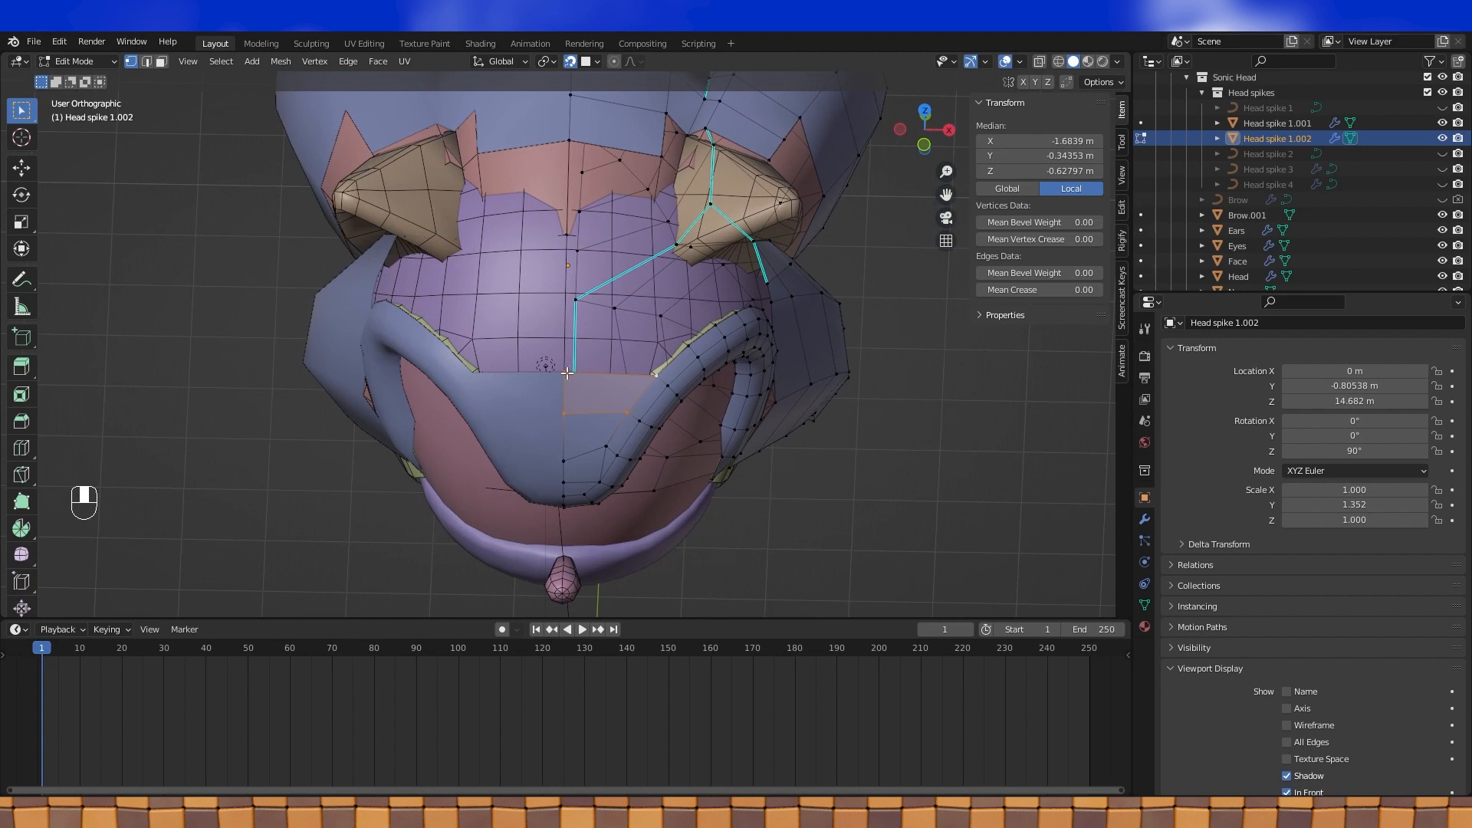
{"action": "left_click", "coordinate": [566, 373]}
{"action": "middle_click_drag", "start_coordinate": [566, 373], "coordinate": [568, 428], "text": "shift"}
{"action": "middle_click_drag", "start_coordinate": [452, 131], "coordinate": [441, 116]}
{"action": "left_click", "coordinate": [590, 62]}
{"action": "left_click", "coordinate": [541, 120]}
{"action": "middle_click_drag", "start_coordinate": [590, 360], "coordinate": [553, 378]}
{"action": "key", "text": "e"}
{"action": "left_click", "coordinate": [578, 371]}
{"action": "key", "text": "e"}
{"action": "left_click", "coordinate": [558, 361]}
Set snapping to Edge and move the uppermost centre-line vertex up toward the head spikes between the ears
{"action": "right_click", "coordinate": [577, 319]}
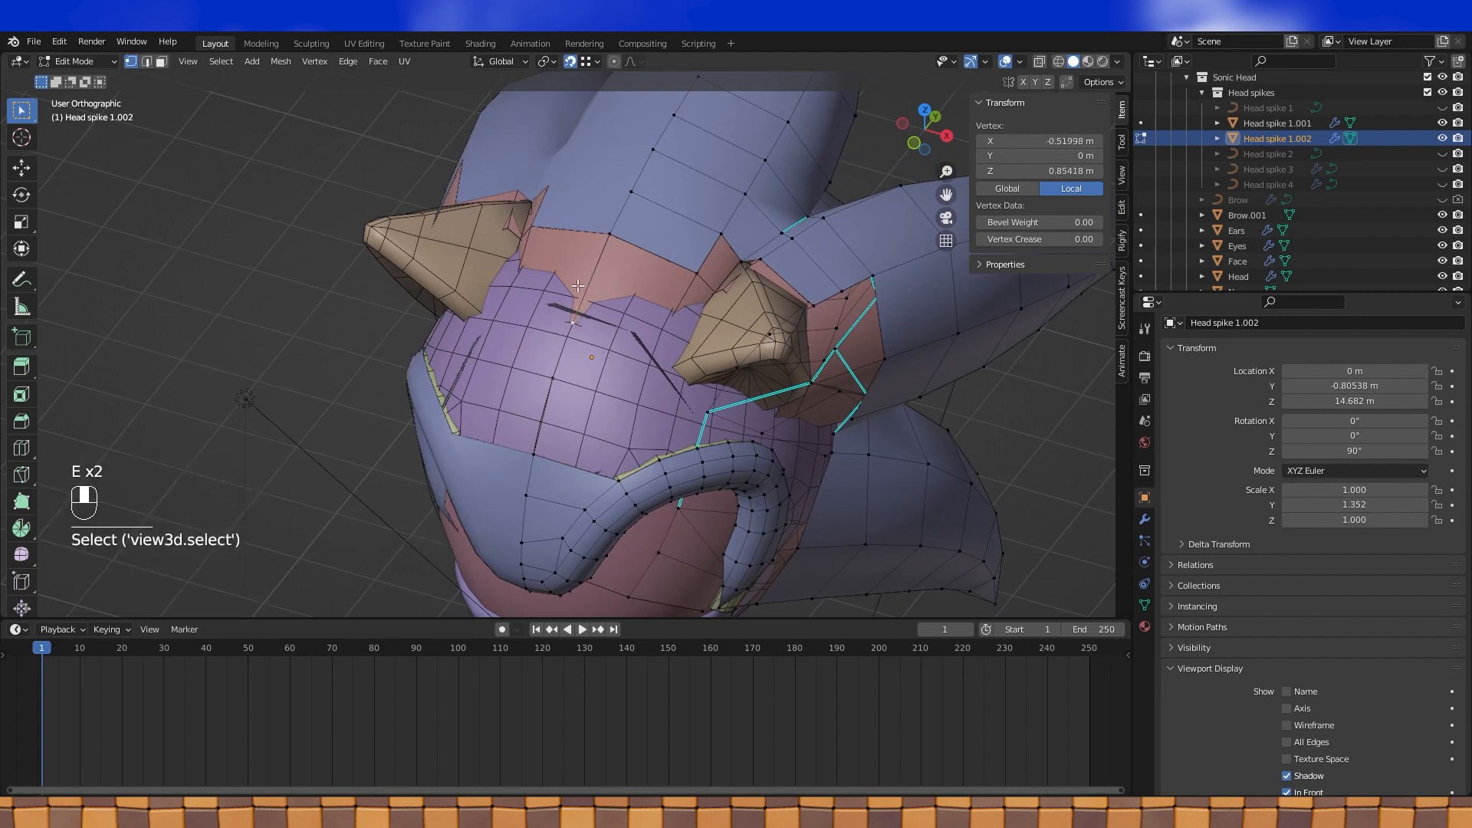
{"action": "key", "text": "g"}
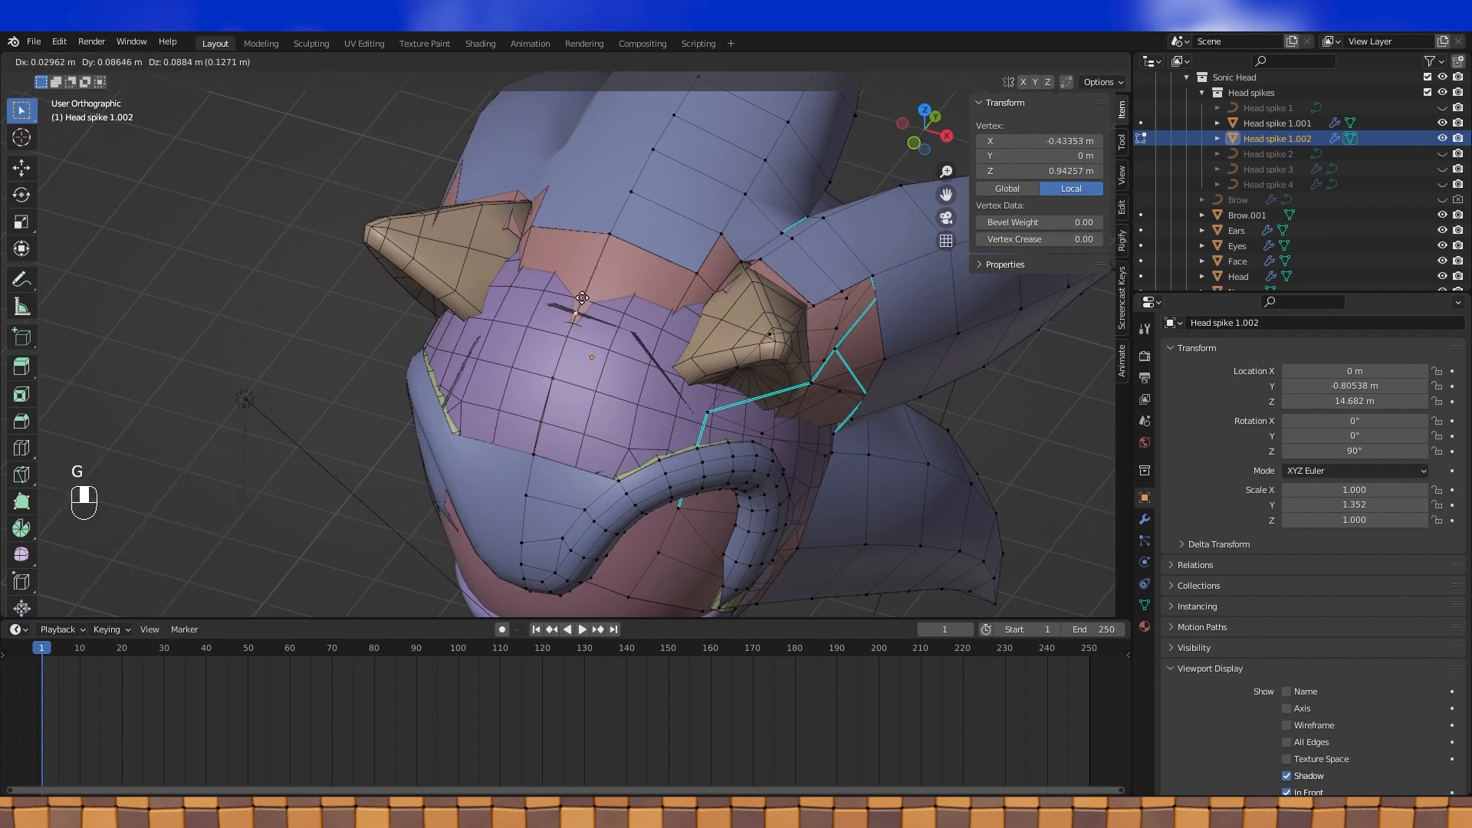
{"action": "right_click", "coordinate": [588, 288]}
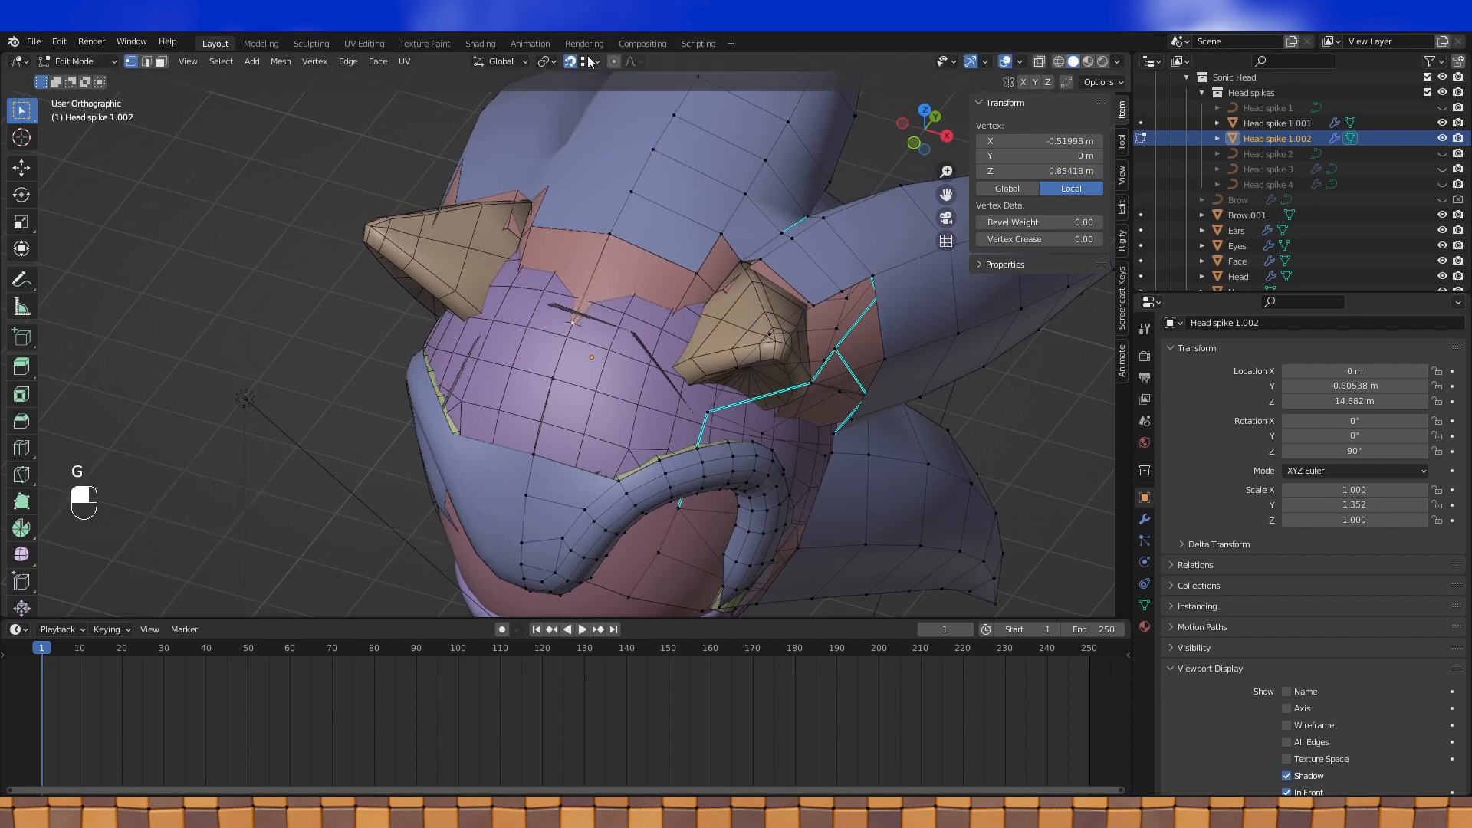
{"action": "left_click", "coordinate": [591, 62]}
{"action": "left_click", "coordinate": [541, 136]}
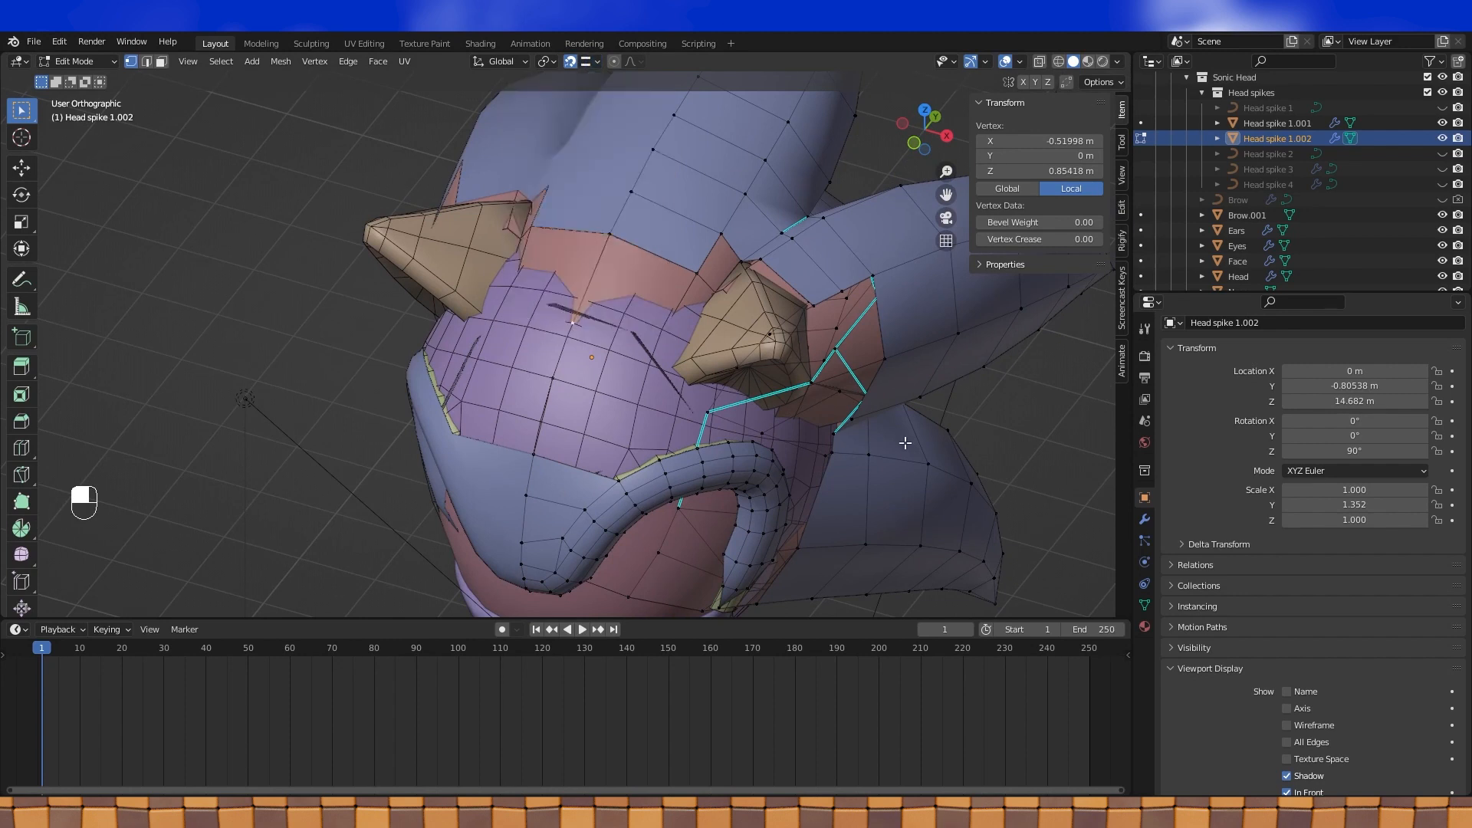
{"action": "key", "text": "g"}
{"action": "left_click", "coordinate": [587, 299]}
Connect the two upper forehead centre-line vertices with an edge and set snapping back to Vertex
{"action": "left_click", "coordinate": [561, 377], "text": "shift"}
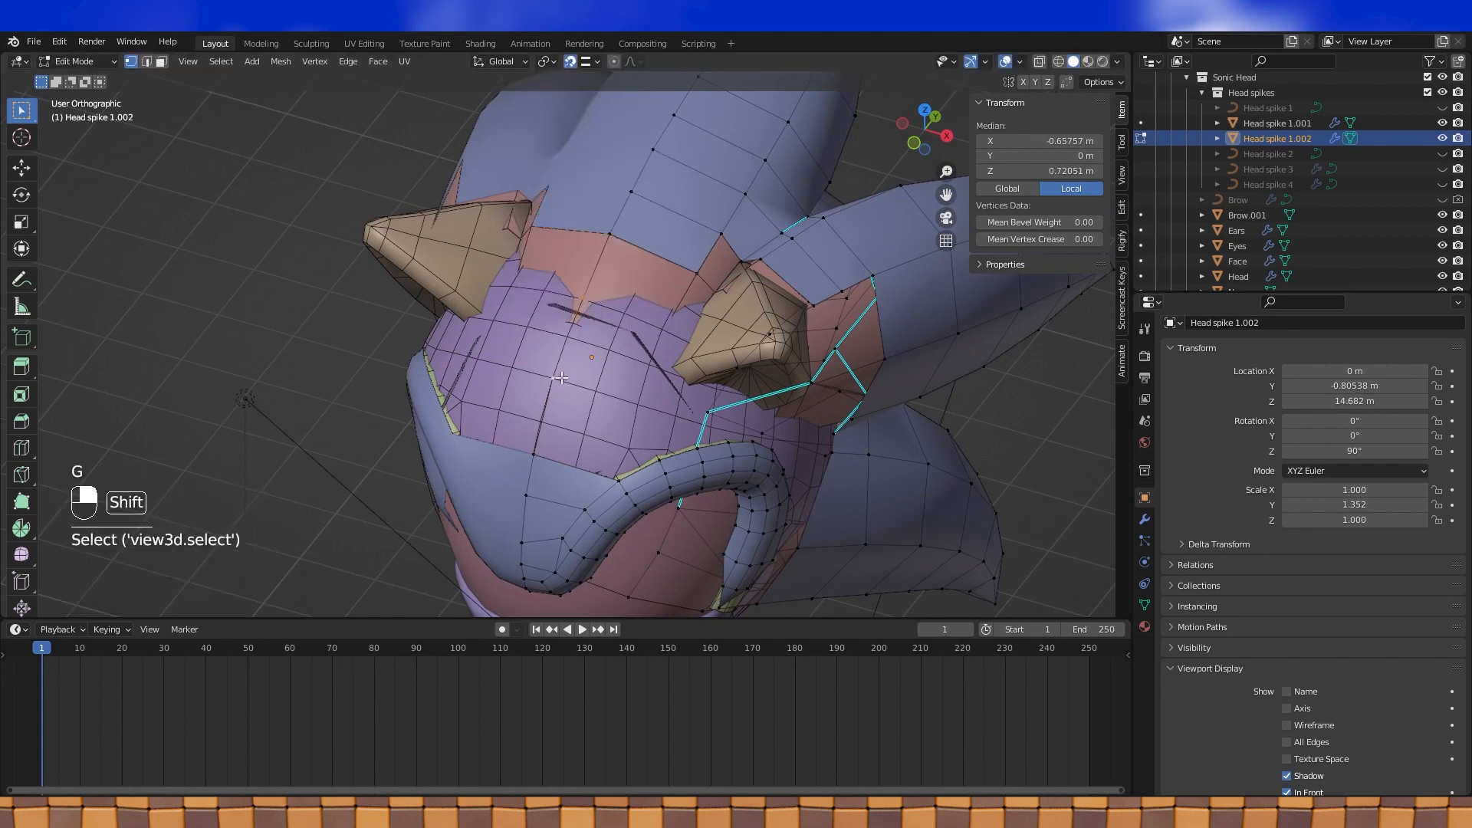
{"action": "key", "text": "a"}
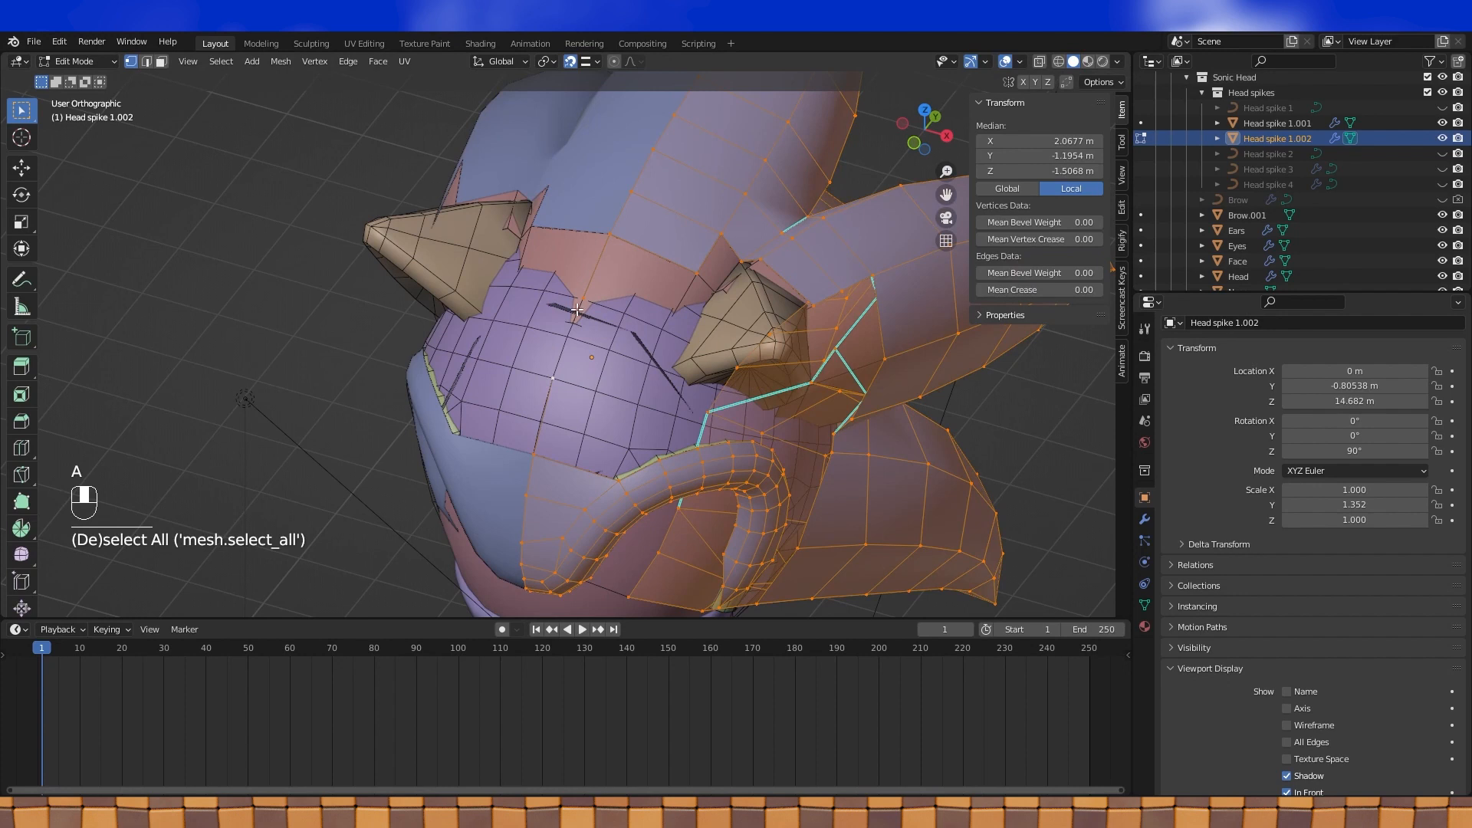
{"action": "left_click", "coordinate": [582, 302]}
{"action": "left_click", "coordinate": [554, 380], "text": "shift"}
{"action": "key", "text": "f"}
{"action": "left_click", "coordinate": [586, 299]}
{"action": "middle_click_drag", "start_coordinate": [587, 299], "coordinate": [607, 306]}
{"action": "left_click", "coordinate": [591, 66]}
{"action": "left_click", "coordinate": [609, 123]}
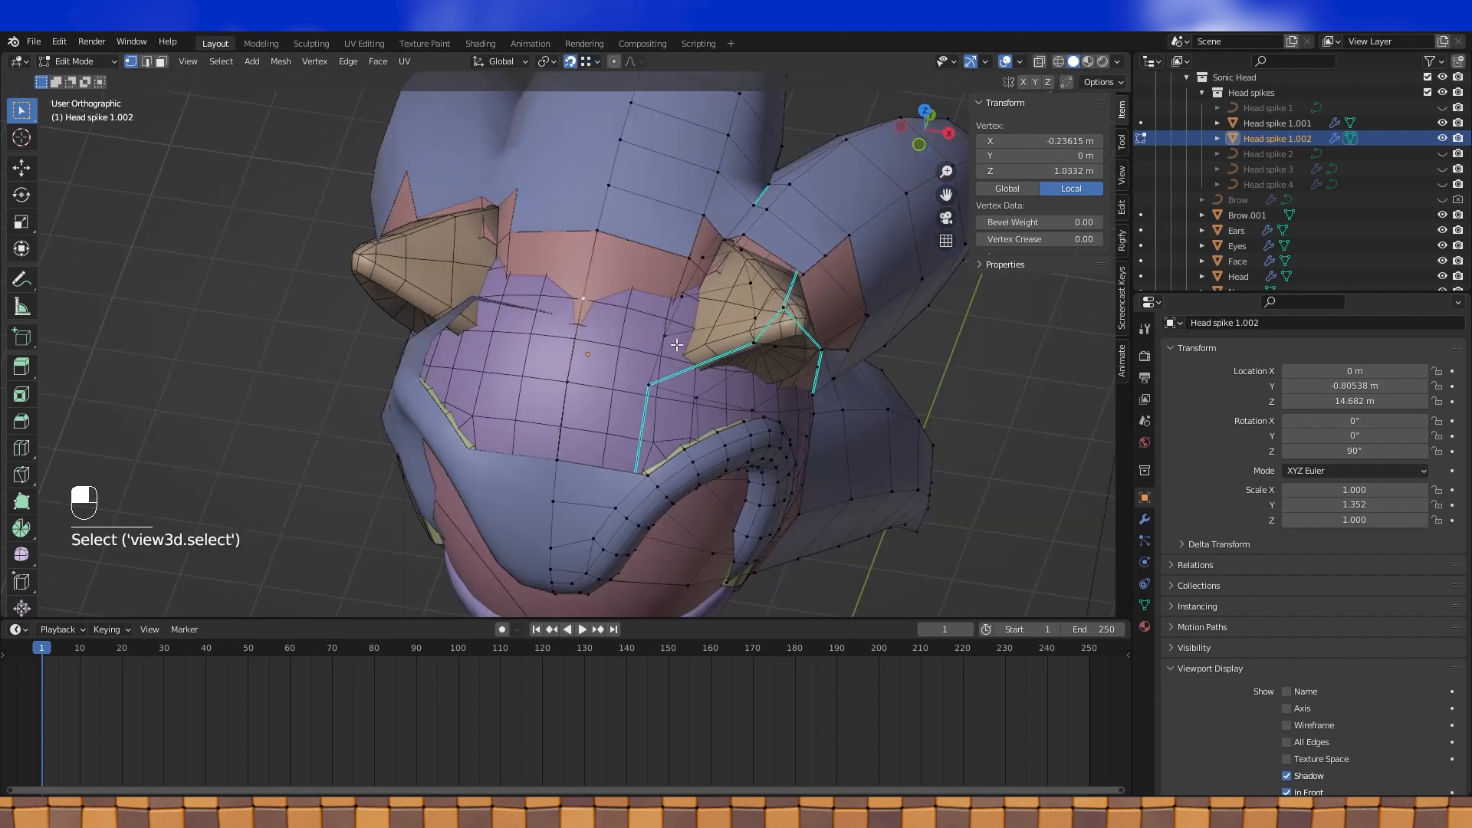
{"action": "key", "text": "e"}
{"action": "left_click", "coordinate": [599, 373]}
{"action": "left_click", "coordinate": [579, 383]}
{"action": "key", "text": "e"}
{"action": "left_click", "coordinate": [638, 355]}
{"action": "middle_click_drag", "start_coordinate": [637, 354], "coordinate": [616, 334]}
{"action": "key", "text": "ctrl+z"}
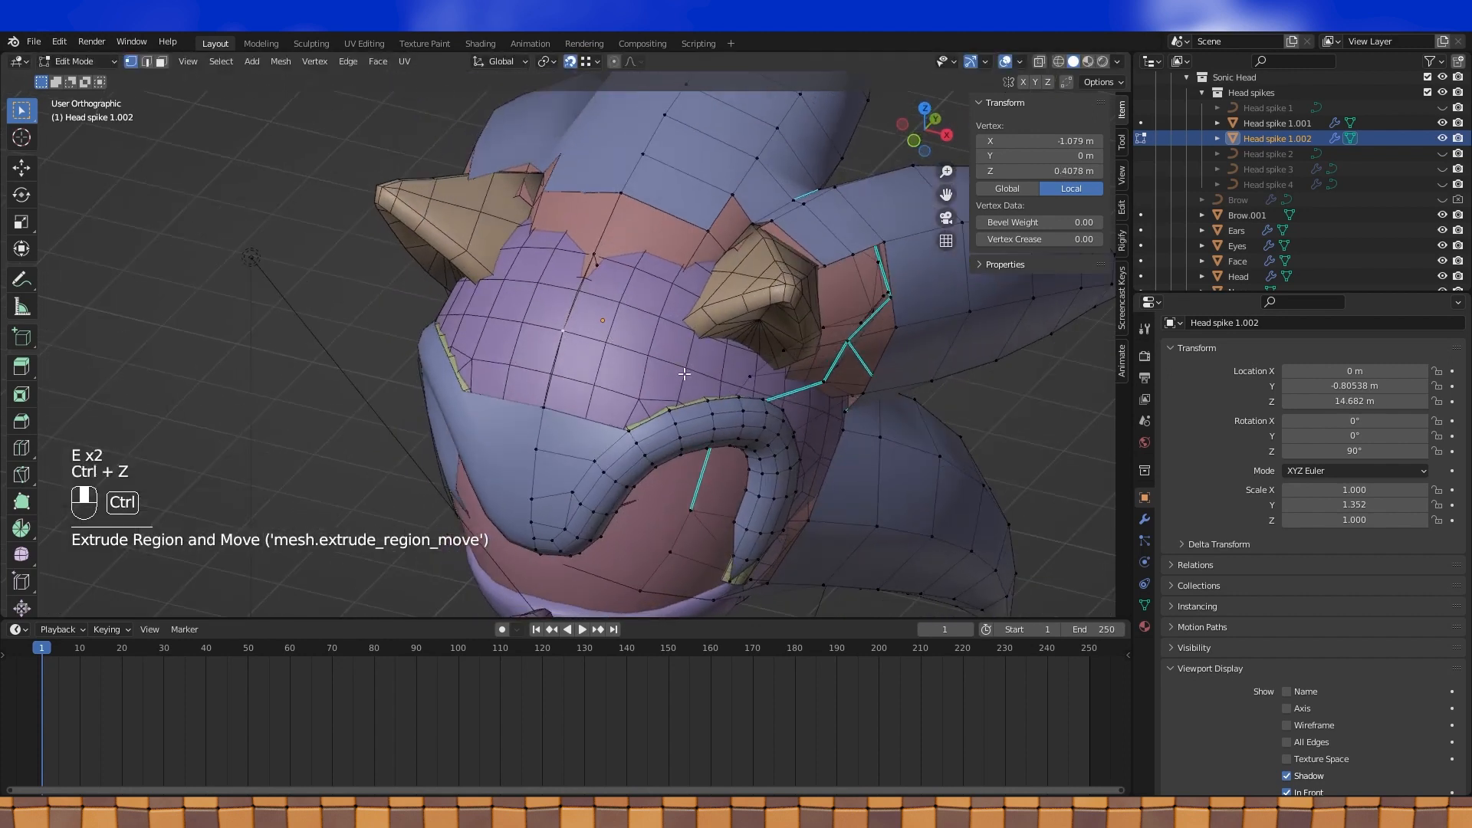
{"action": "key", "text": "ctrl+z"}
Turn off Clipping in the Mirror modifier and extrude the two upper centre-line vertices sideways across the forehead
{"action": "left_click", "coordinate": [1144, 521]}
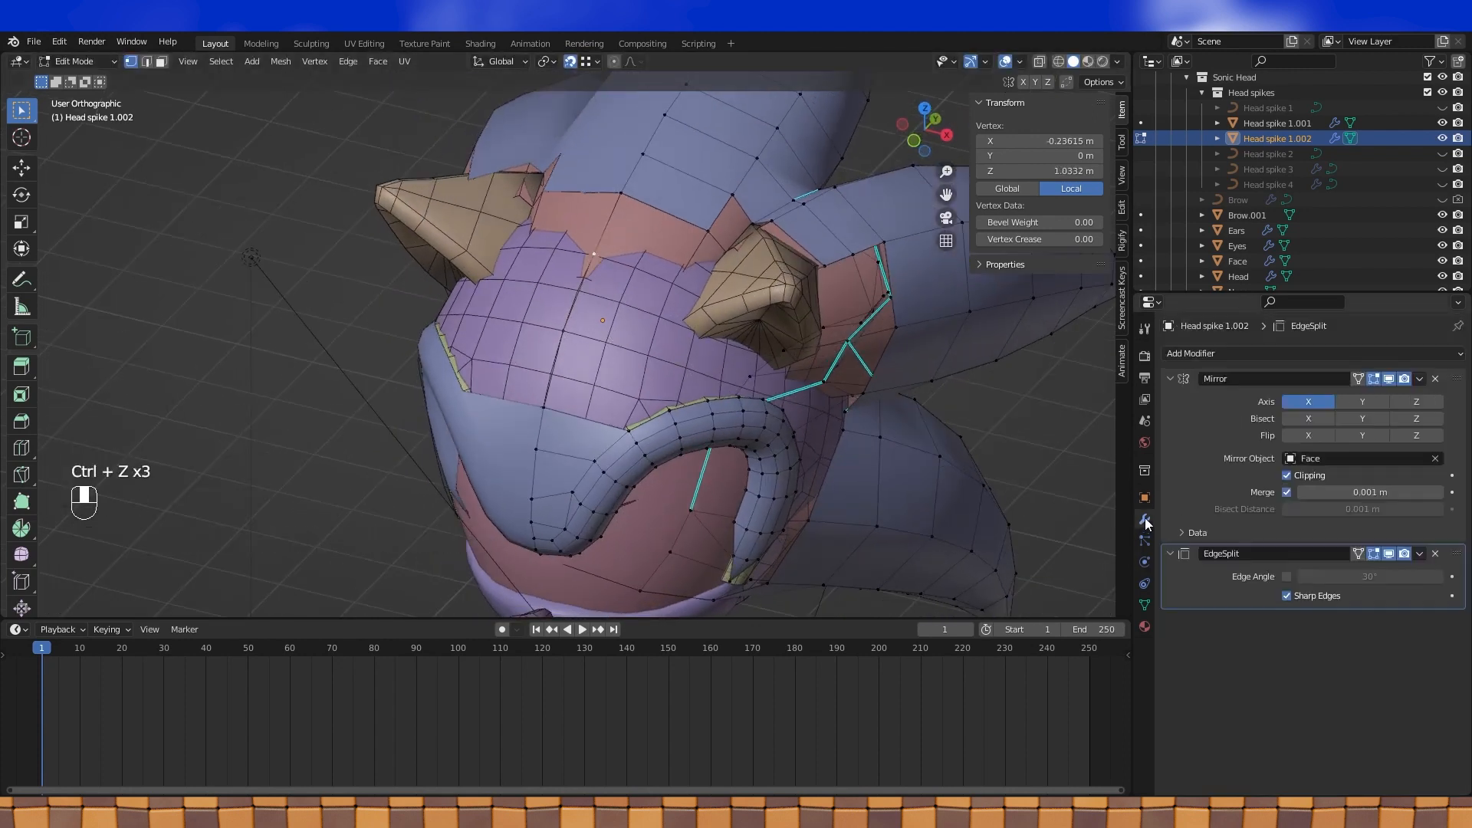
{"action": "key", "text": "e"}
{"action": "left_click", "coordinate": [673, 282]}
{"action": "right_click", "coordinate": [575, 331]}
{"action": "key", "text": "e"}
{"action": "left_click", "coordinate": [646, 355]}
Fill the forehead strip with three quad faces from the head spike down to the brow bridge
{"action": "left_click", "coordinate": [697, 237]}
{"action": "left_click", "coordinate": [604, 257], "text": "shift"}
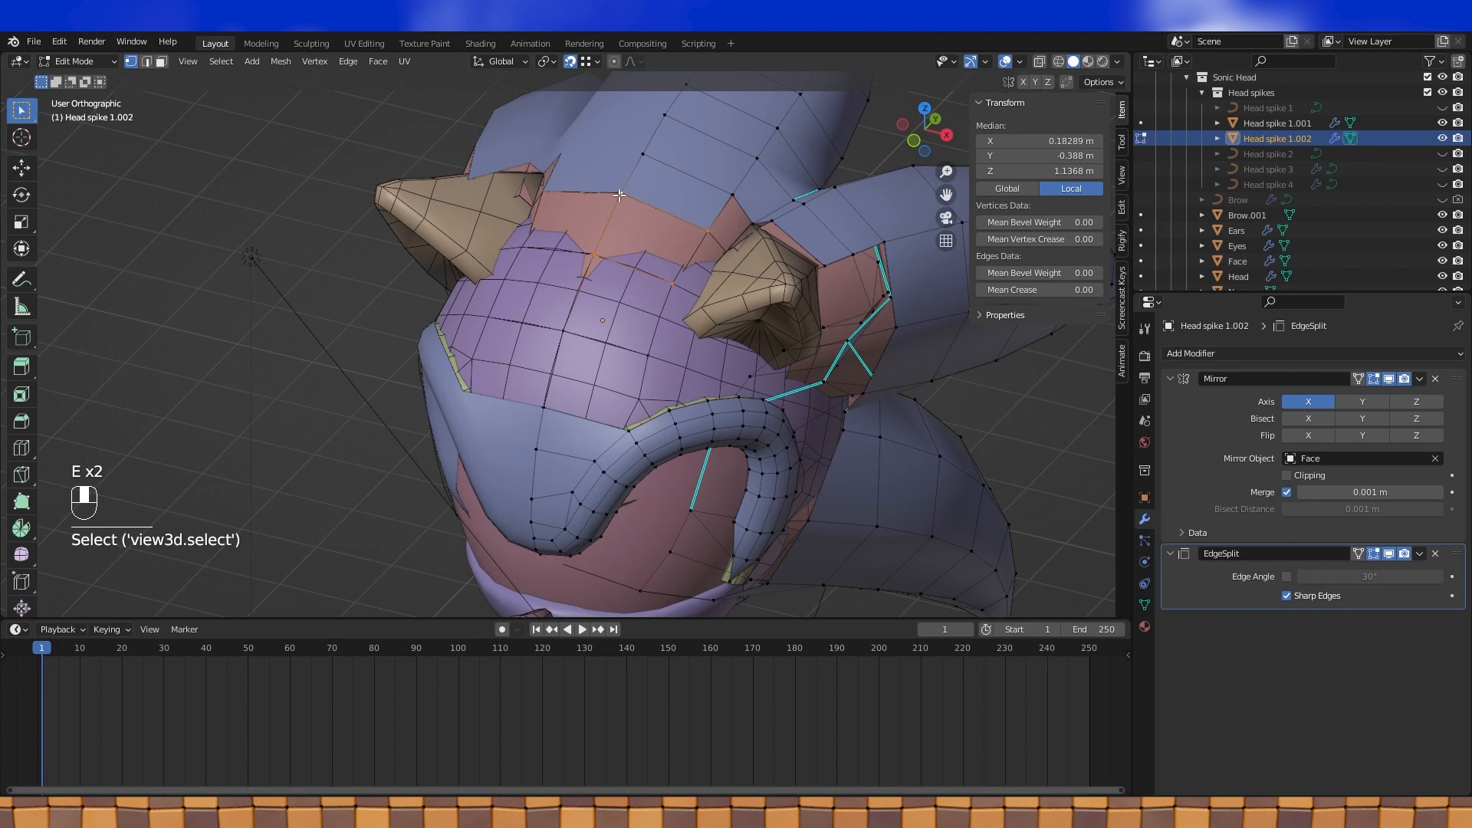
{"action": "key", "text": "f"}
{"action": "left_click", "coordinate": [674, 281], "text": "shift"}
{"action": "key", "text": "f"}
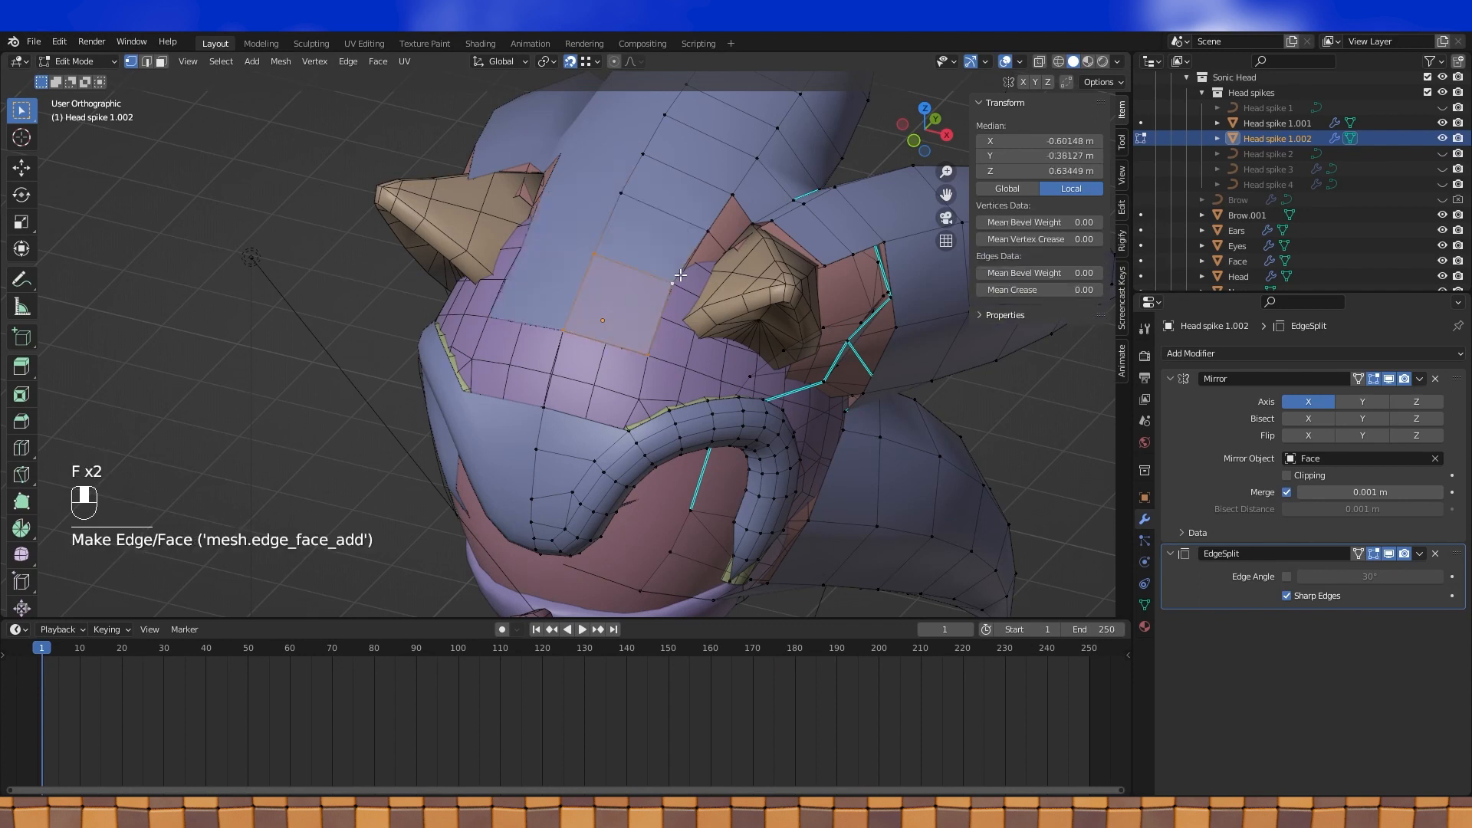
{"action": "left_click", "coordinate": [651, 355]}
{"action": "left_click", "coordinate": [566, 332], "text": "shift"}
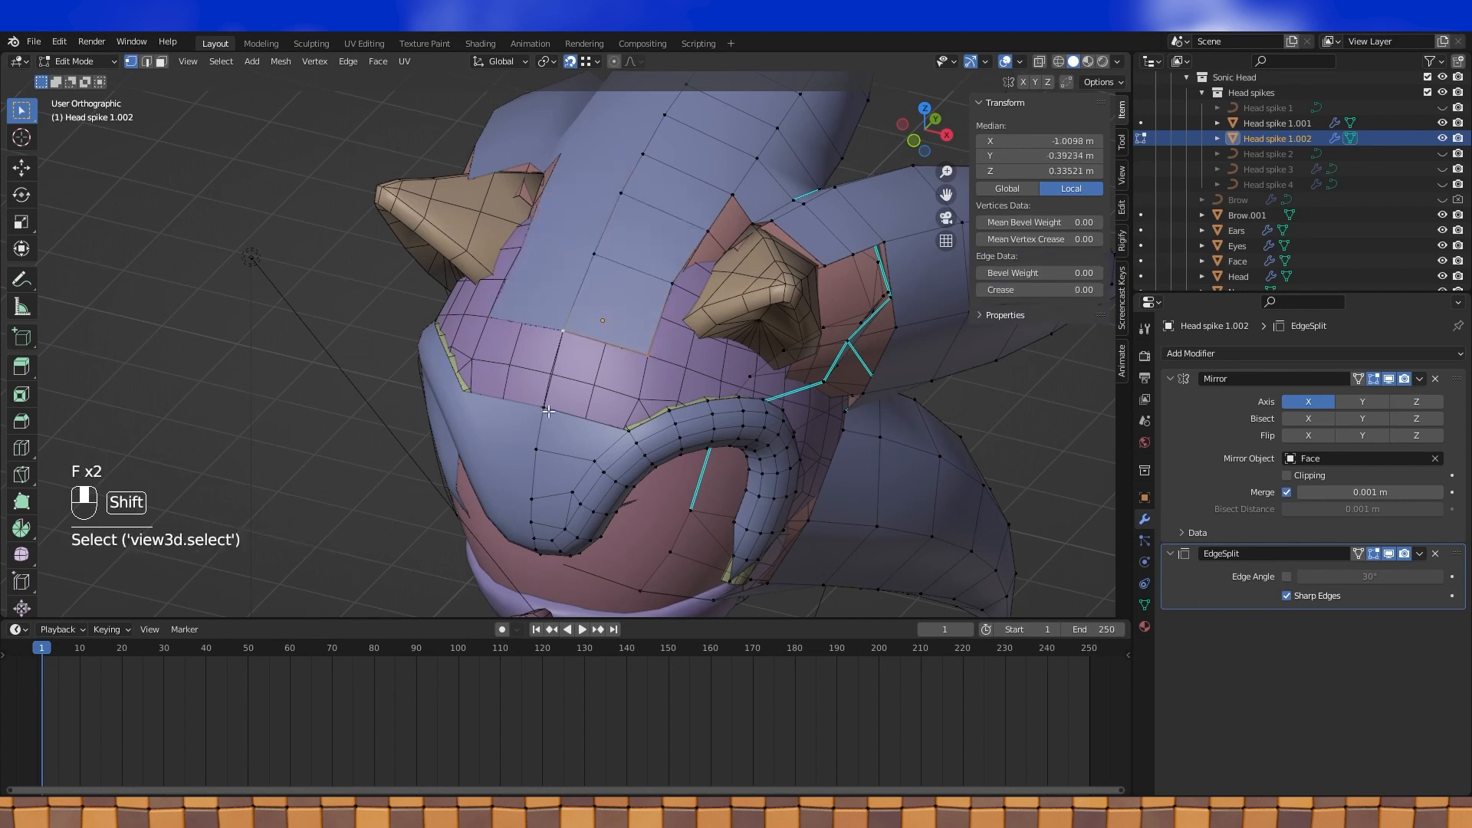
{"action": "key", "text": "f"}
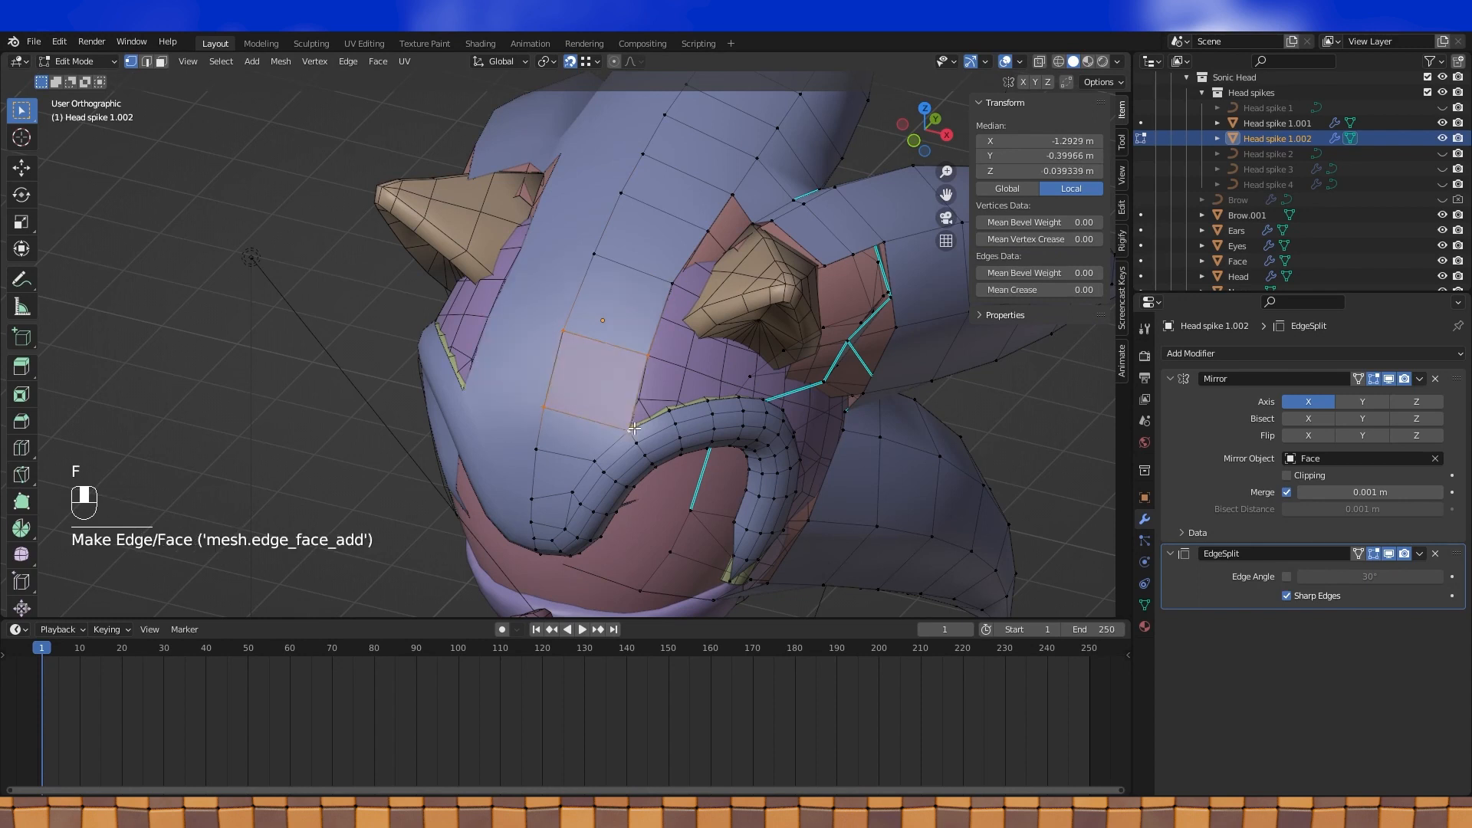
Select the forehead's lower centre-line edge vertices and turn Clipping back on in the Mirror modifier
{"action": "middle_click_drag", "start_coordinate": [653, 331], "coordinate": [745, 416]}
{"action": "key", "text": "Tab"}
{"action": "key", "text": "Tab"}
{"action": "key", "text": "Tab"}
{"action": "key", "text": "Tab"}
{"action": "scroll", "coordinate": [715, 375], "scroll_direction": "up", "scroll_amount": 3}
{"action": "left_click", "coordinate": [737, 331]}
{"action": "left_click", "coordinate": [730, 418], "text": "shift"}
{"action": "key", "text": "g"}
{"action": "left_click", "coordinate": [752, 415]}
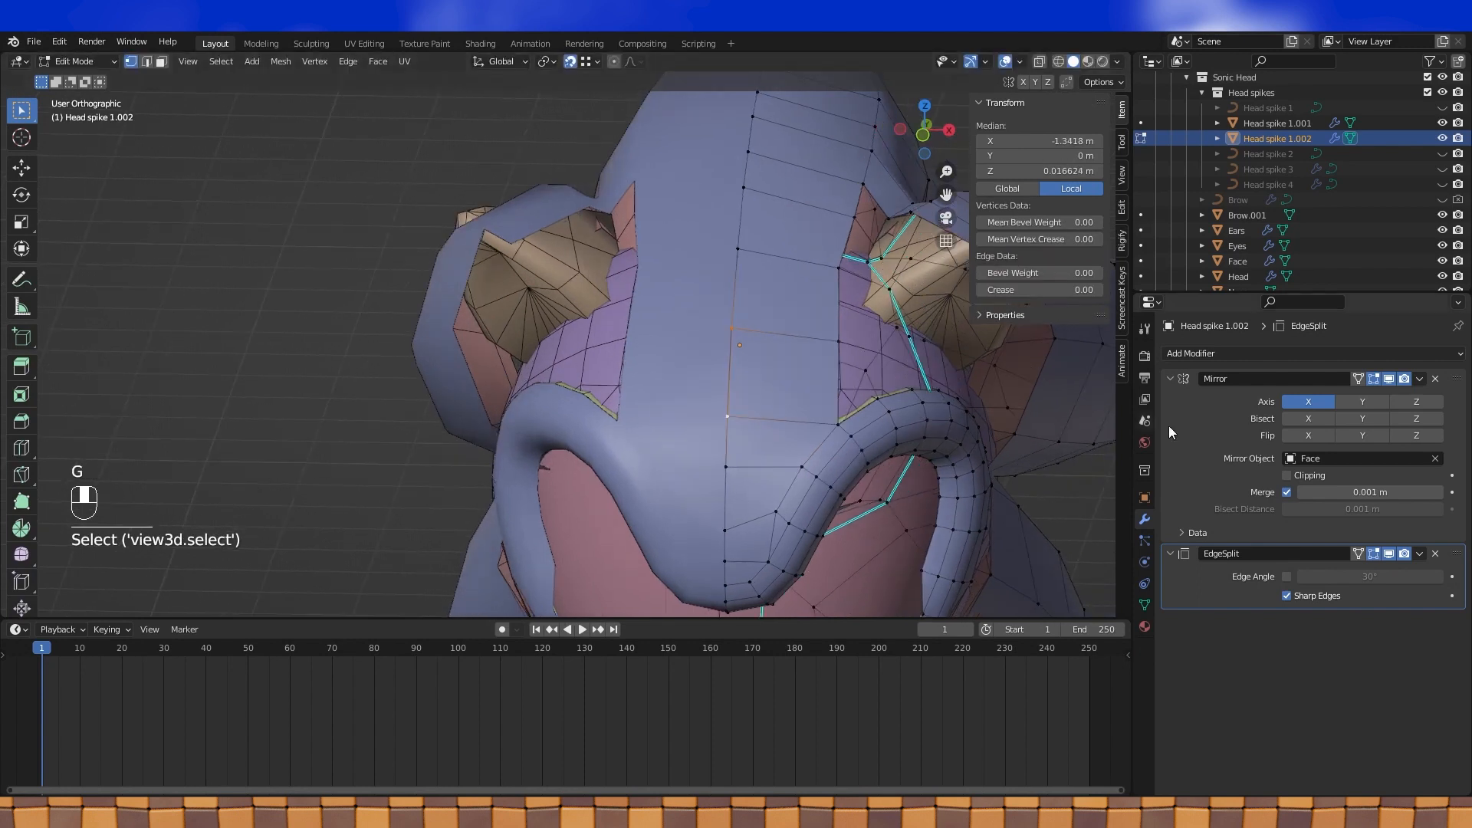
{"action": "left_click", "coordinate": [1286, 476]}
Try to move the selected forehead centre-line vertices, including along the global X axis, and check the mesh in Object Mode
{"action": "key", "text": "g"}
{"action": "key", "text": "g"}
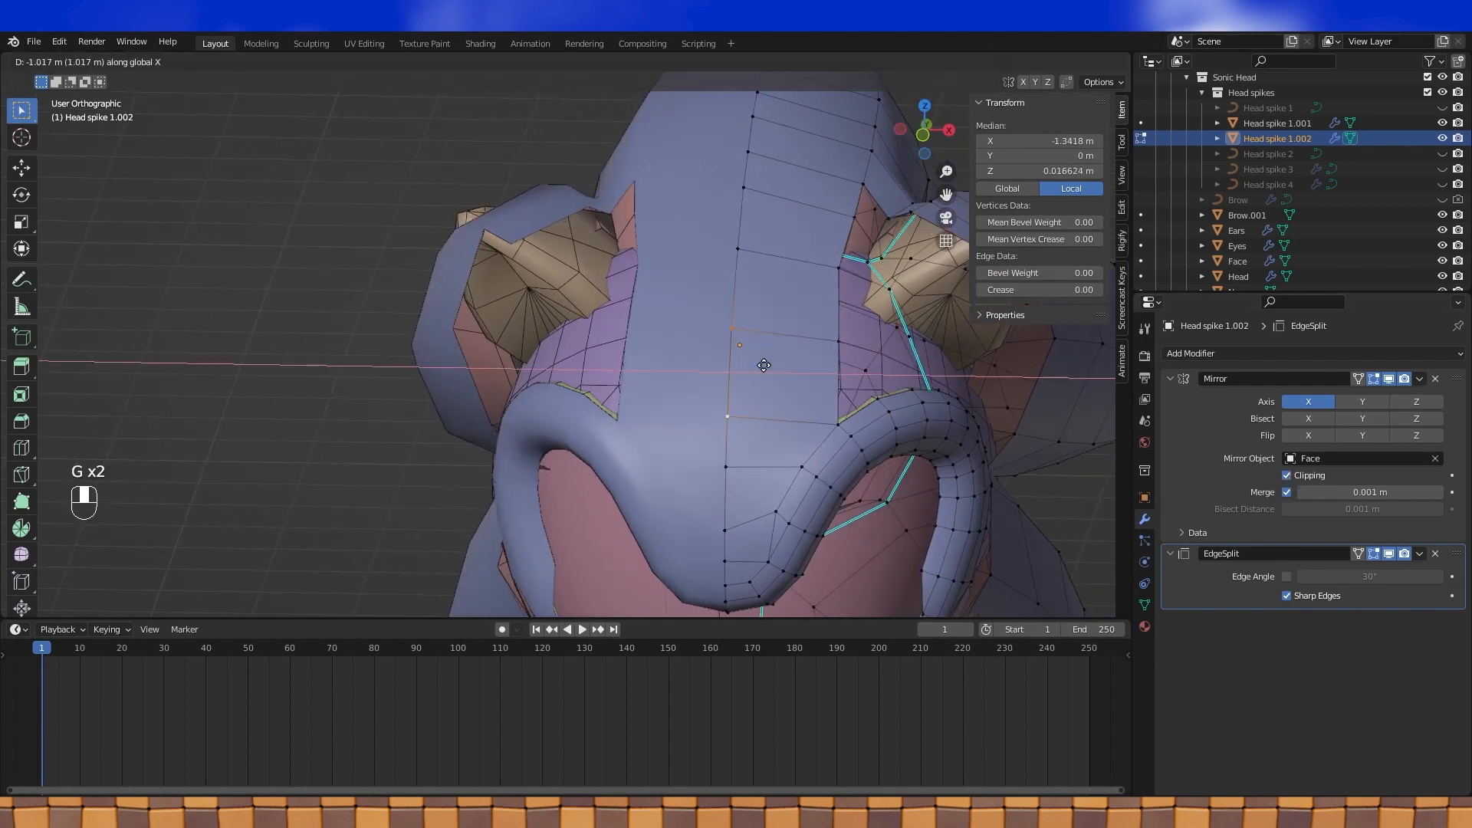
{"action": "left_click", "coordinate": [763, 365]}
{"action": "key", "text": "g"}
{"action": "left_click", "coordinate": [776, 365]}
{"action": "key", "text": "g"}
{"action": "left_click", "coordinate": [790, 354]}
{"action": "key", "text": "Tab"}
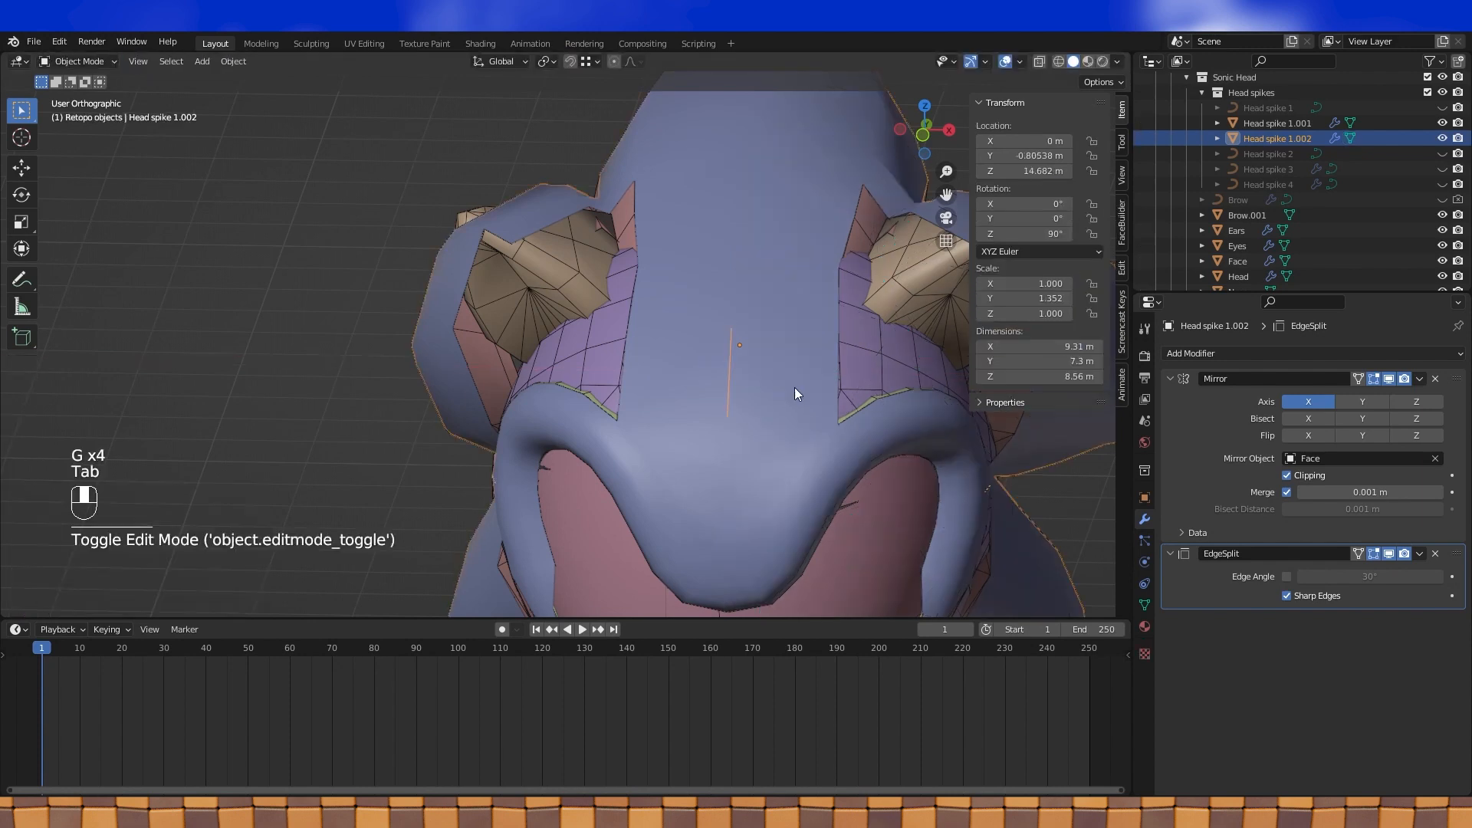
{"action": "key", "text": "Tab"}
{"action": "left_click", "coordinate": [147, 61]}
{"action": "left_click", "coordinate": [739, 371]}
{"action": "key", "text": "g"}
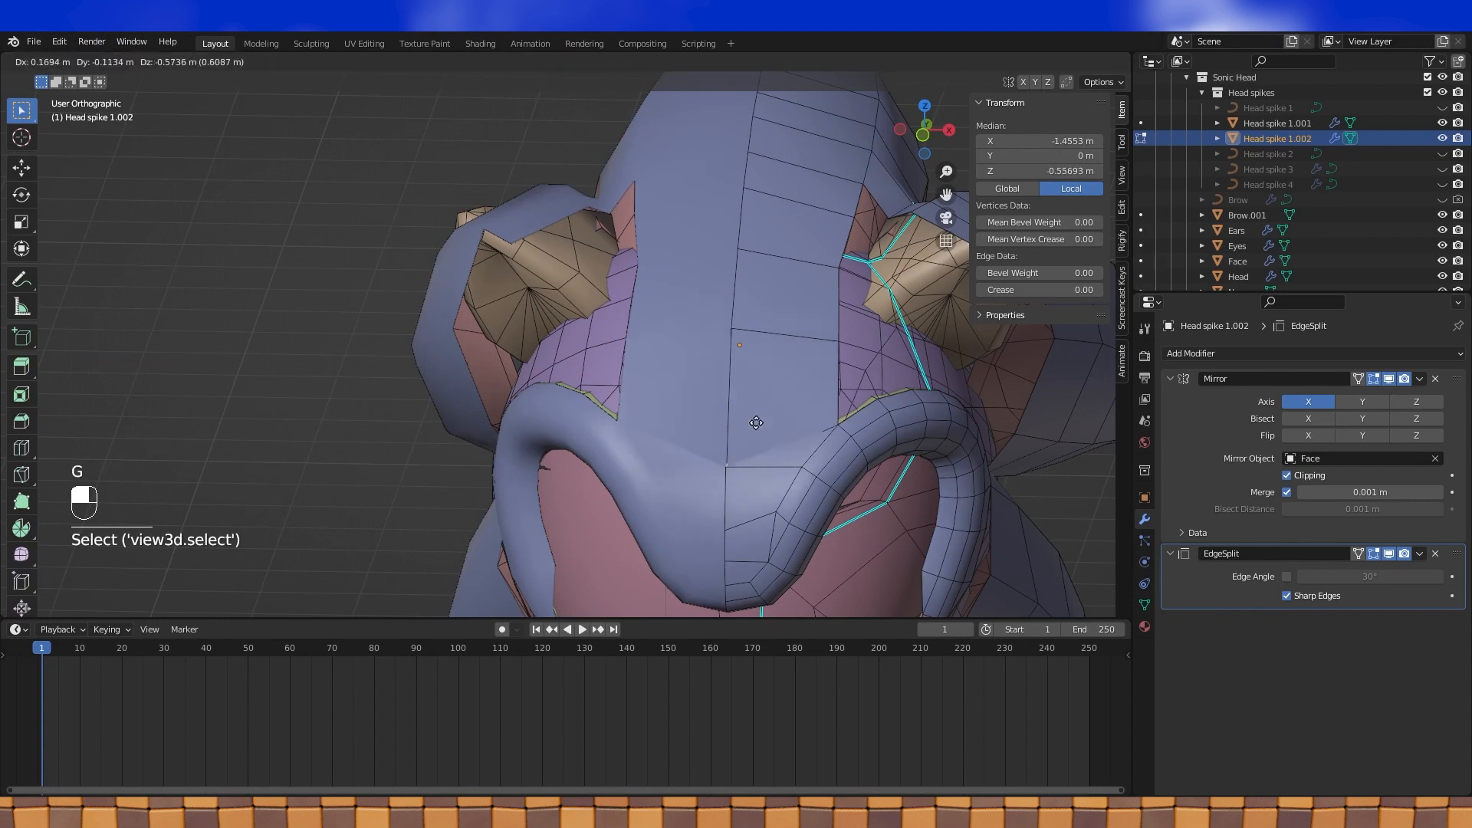
{"action": "right_click", "coordinate": [776, 364]}
Merge the whole mesh's overlapping vertices and check the head in Object Mode
{"action": "key", "text": "a"}
{"action": "key", "text": "m"}
{"action": "left_click", "coordinate": [770, 433]}
{"action": "key", "text": "Tab"}
{"action": "scroll", "coordinate": [797, 395], "scroll_direction": "down", "scroll_amount": 3}
{"action": "key", "text": "Tab"}
Turn on snapping in vertex selection and extrude two connected vertices down from the middle spike's front edge behind the ear
{"action": "middle_click_drag", "start_coordinate": [899, 388], "coordinate": [536, 230]}
{"action": "left_click", "coordinate": [132, 61]}
{"action": "scroll", "coordinate": [538, 330], "scroll_direction": "up", "scroll_amount": 3}
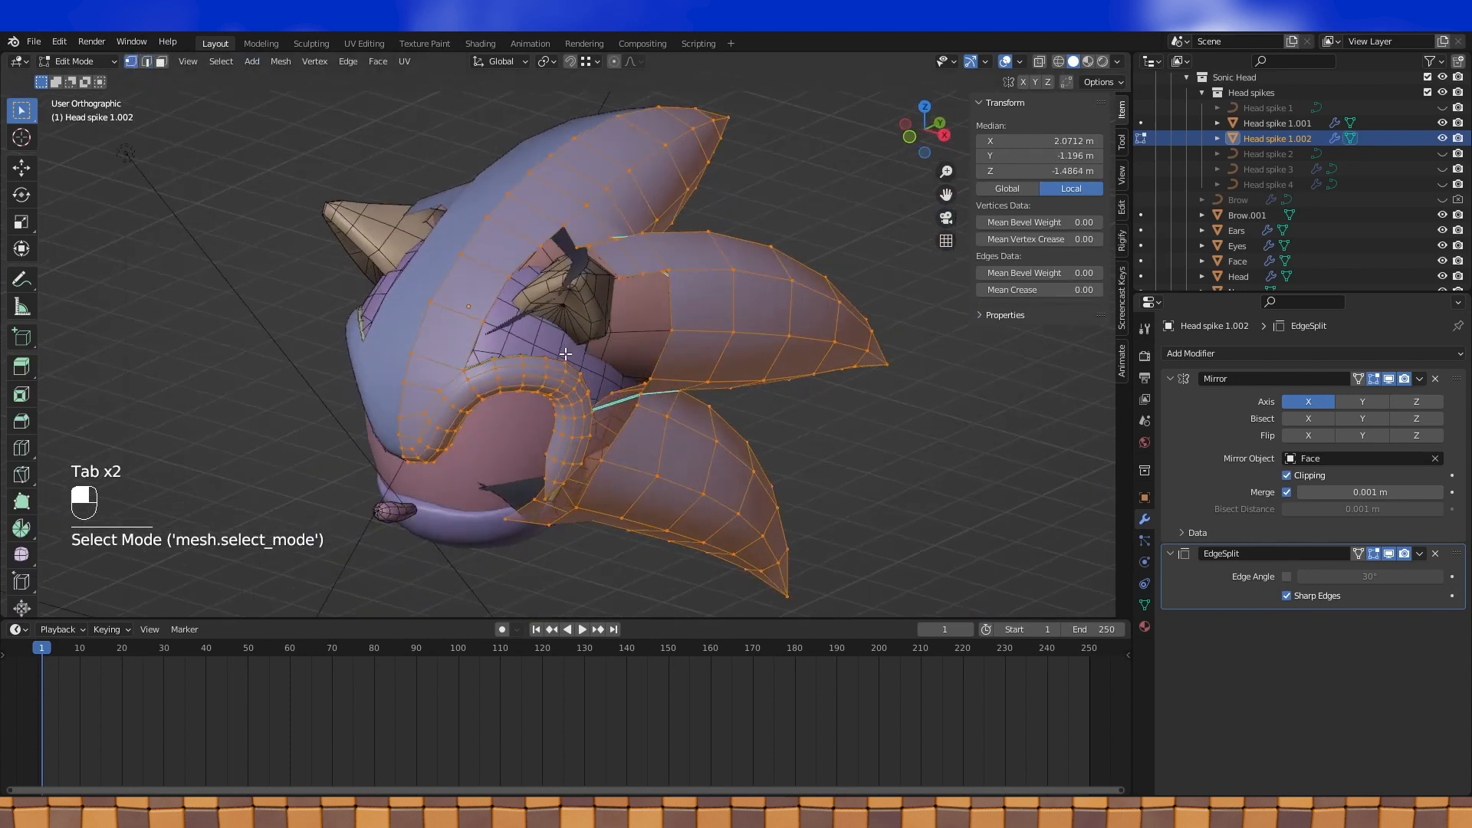
{"action": "middle_click_drag", "start_coordinate": [497, 321], "coordinate": [575, 334], "text": "shift"}
{"action": "left_click", "coordinate": [543, 331]}
{"action": "middle_click_drag", "start_coordinate": [593, 154], "coordinate": [668, 250]}
{"action": "left_click", "coordinate": [668, 251]}
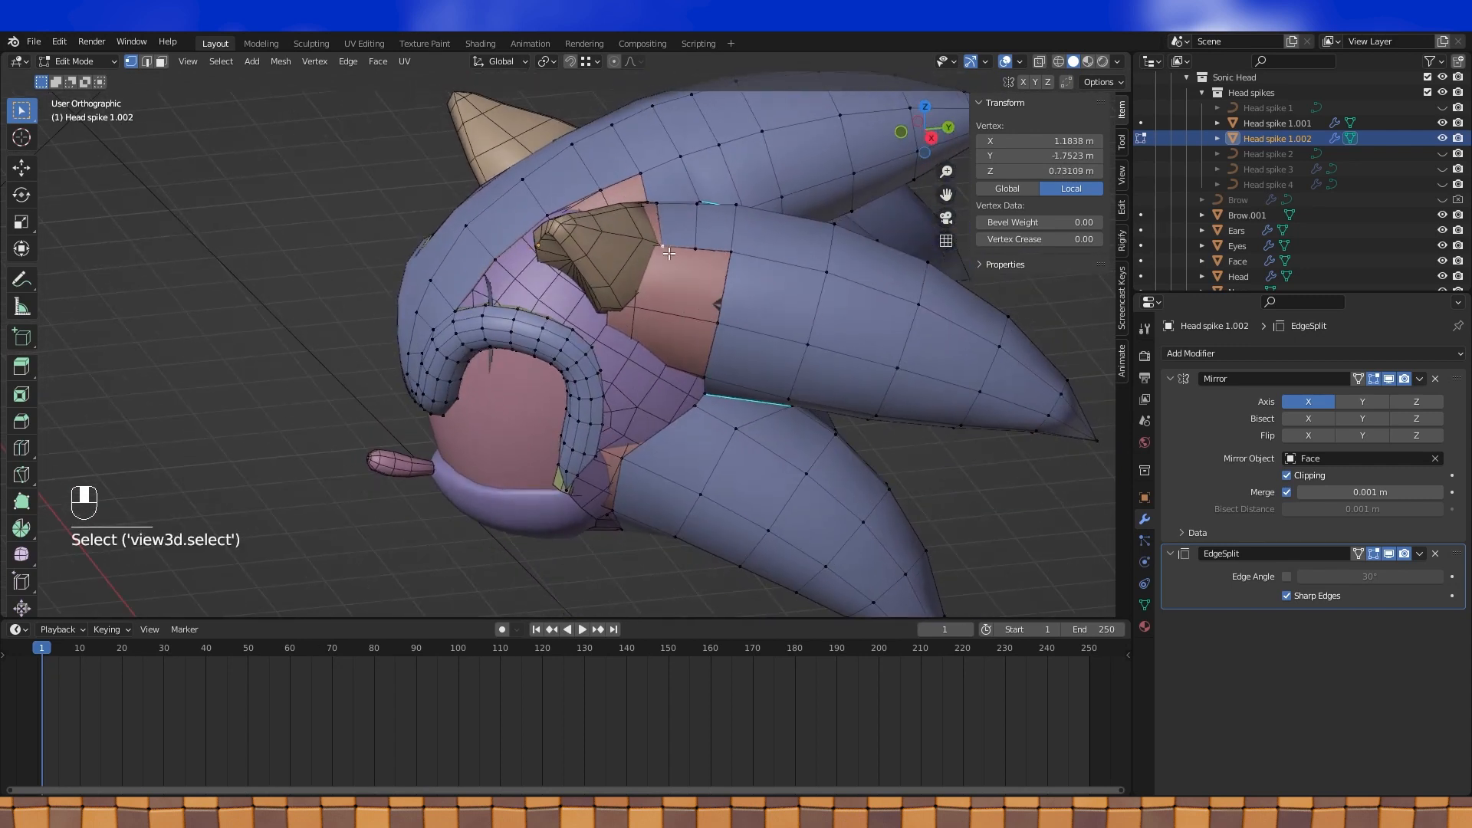
{"action": "left_click", "coordinate": [587, 61]}
{"action": "left_click", "coordinate": [552, 138]}
{"action": "middle_click_drag", "start_coordinate": [583, 253], "coordinate": [619, 278]}
{"action": "key", "text": "e"}
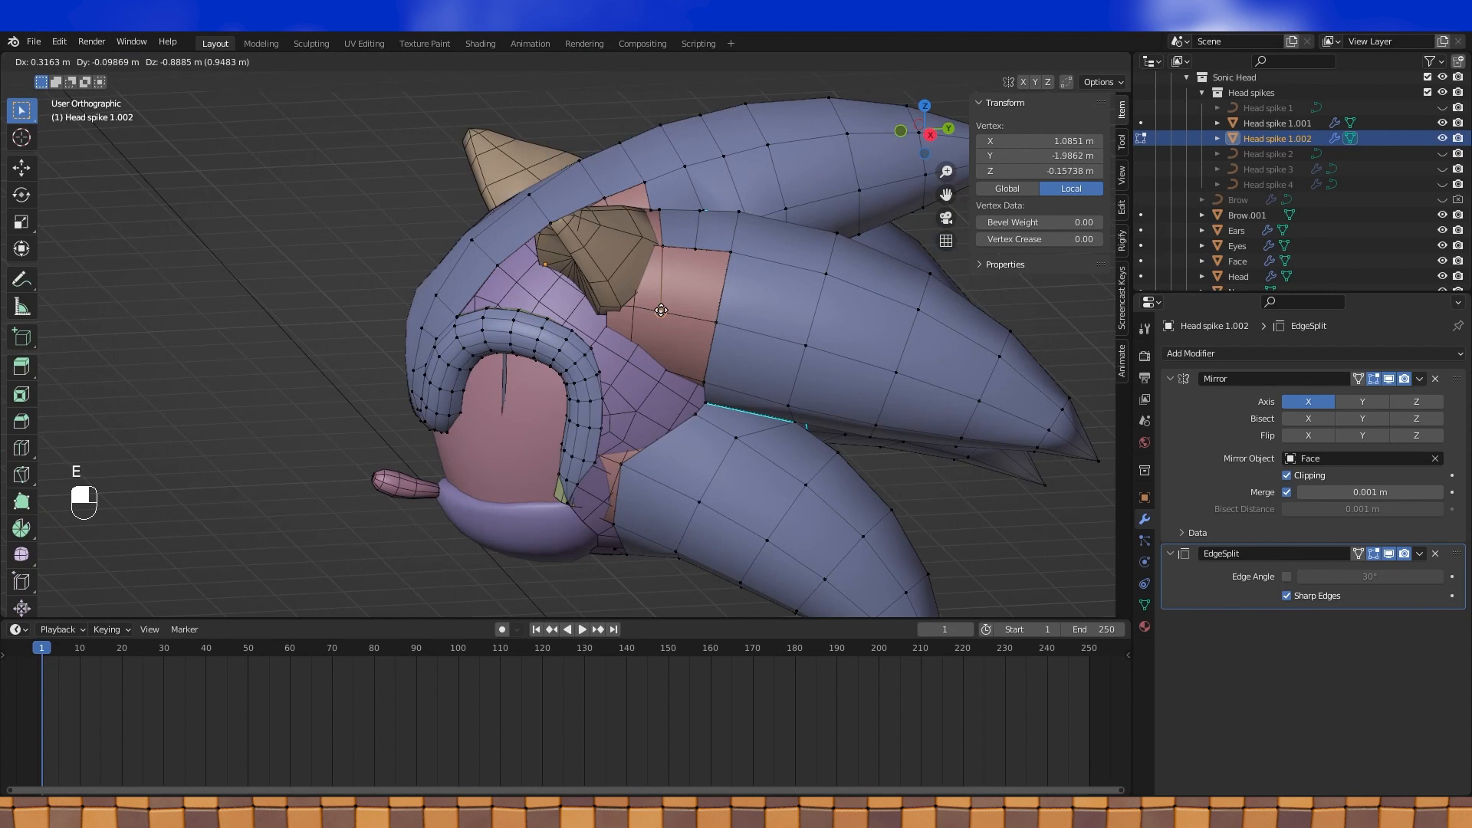
{"action": "left_click", "coordinate": [661, 310]}
{"action": "middle_click_drag", "start_coordinate": [661, 310], "coordinate": [666, 308]}
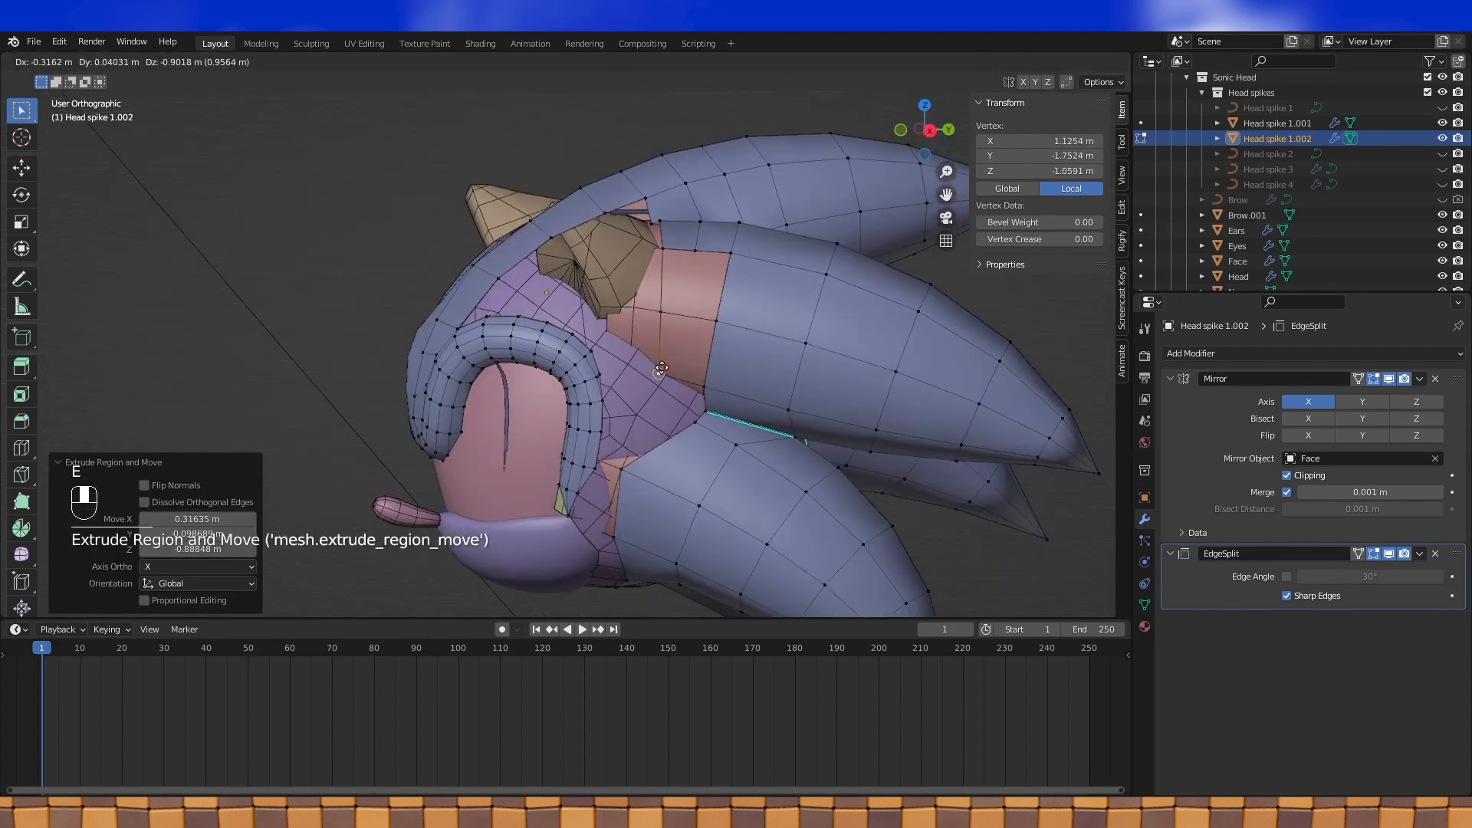
{"action": "left_click", "coordinate": [668, 261]}
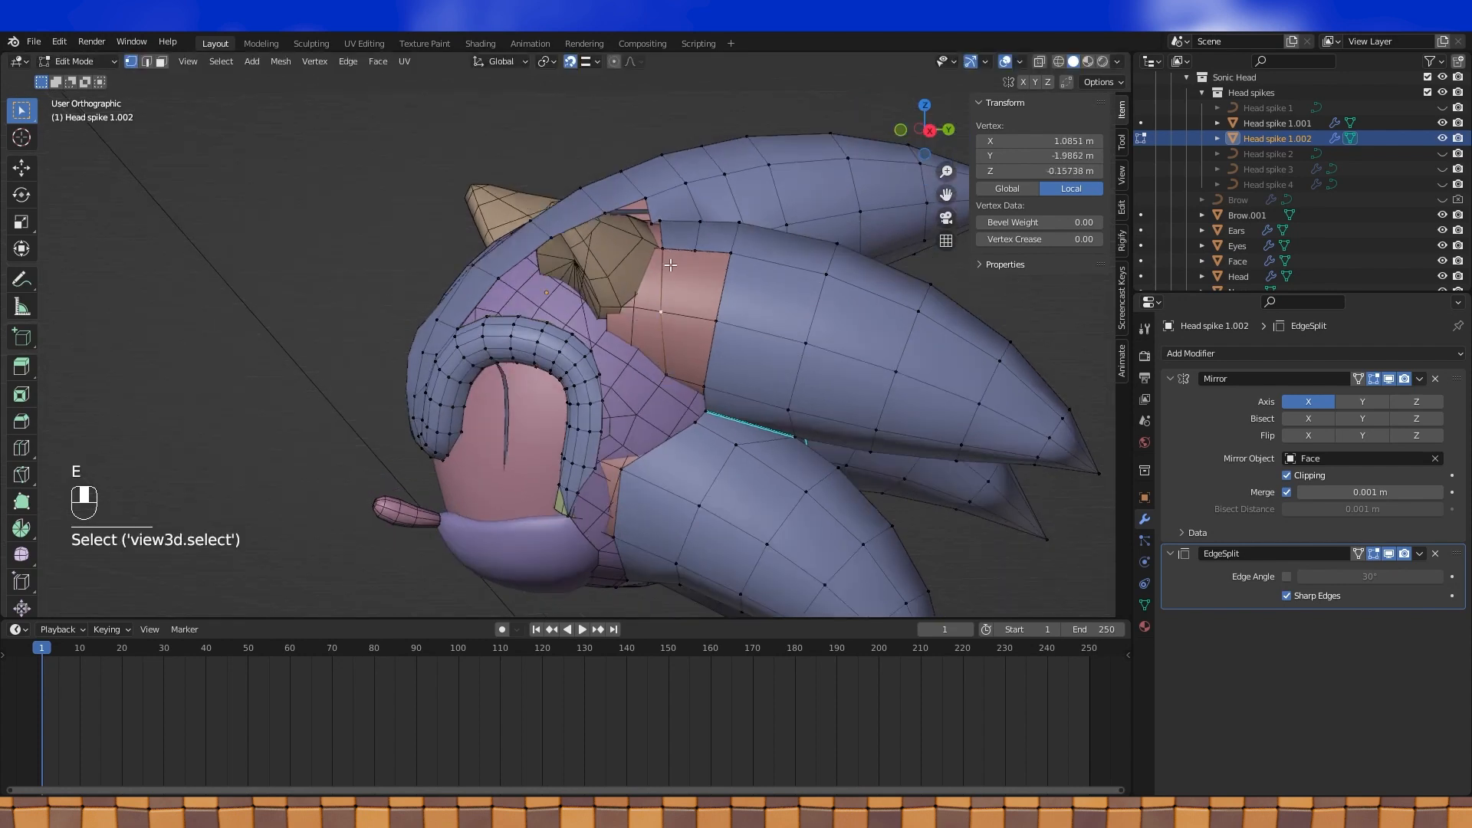
Slide two vertices on the seam between the upper and middle head spikes forward toward the ear
{"action": "middle_click_drag", "start_coordinate": [694, 245], "coordinate": [765, 309]}
{"action": "left_click", "coordinate": [745, 293]}
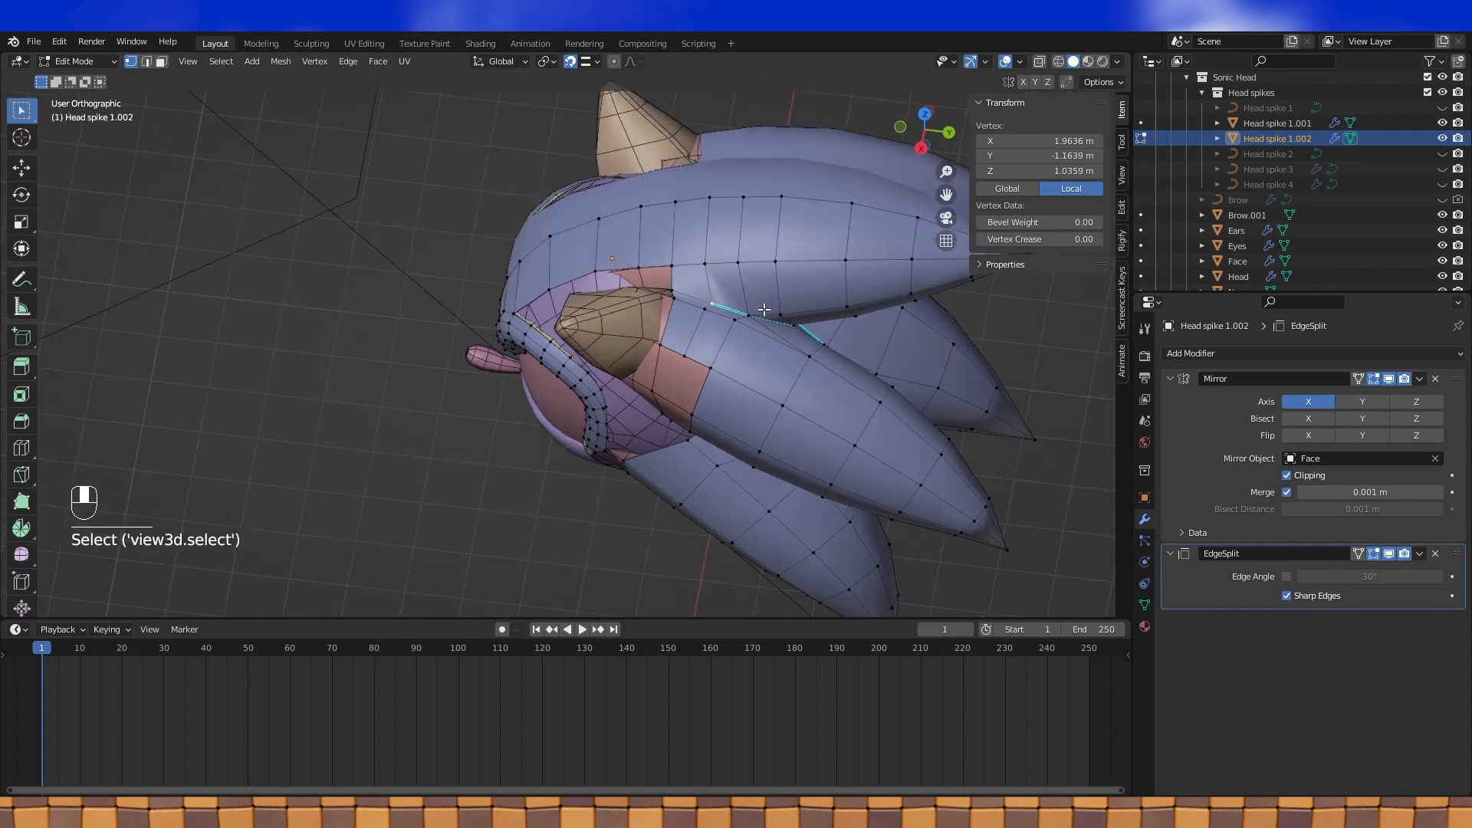
{"action": "key", "text": "g"}
{"action": "right_click", "coordinate": [700, 295]}
{"action": "key", "text": "g"}
{"action": "key", "text": "g"}
{"action": "left_click", "coordinate": [699, 285]}
{"action": "left_click", "coordinate": [706, 305]}
{"action": "key", "text": "g"}
{"action": "key", "text": "g"}
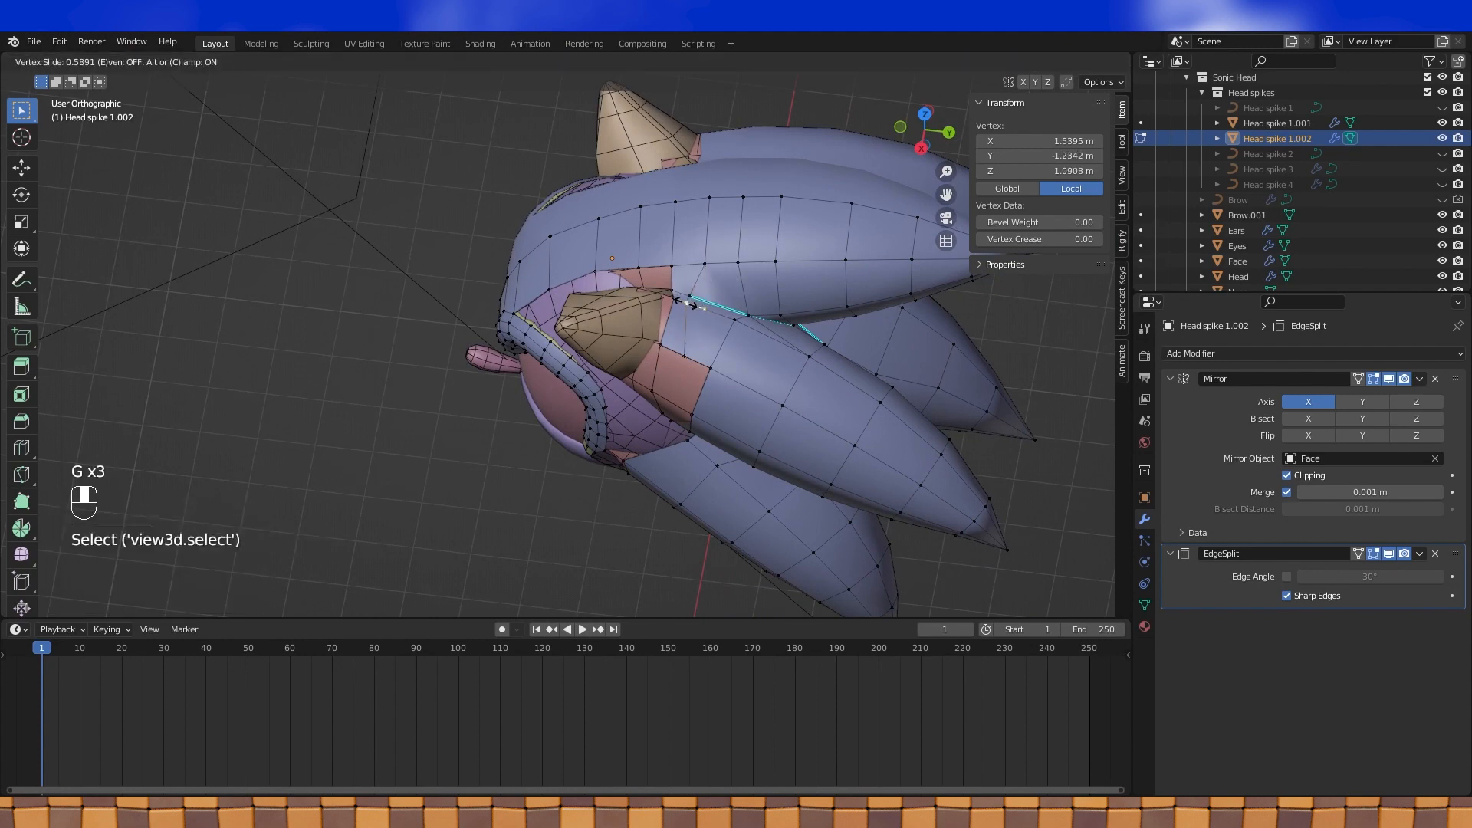
{"action": "left_click", "coordinate": [683, 299]}
Slide the front-edge vertex of the middle head spike along its edge toward the ear
{"action": "left_click", "coordinate": [684, 354]}
{"action": "key", "text": "g"}
{"action": "key", "text": "g"}
{"action": "left_click", "coordinate": [667, 353]}
Merge the two neighbouring vertices on the upper spike's lower edge behind the ear at their centre
{"action": "middle_click_drag", "start_coordinate": [667, 352], "coordinate": [765, 266]}
{"action": "left_click", "coordinate": [669, 265], "text": "shift"}
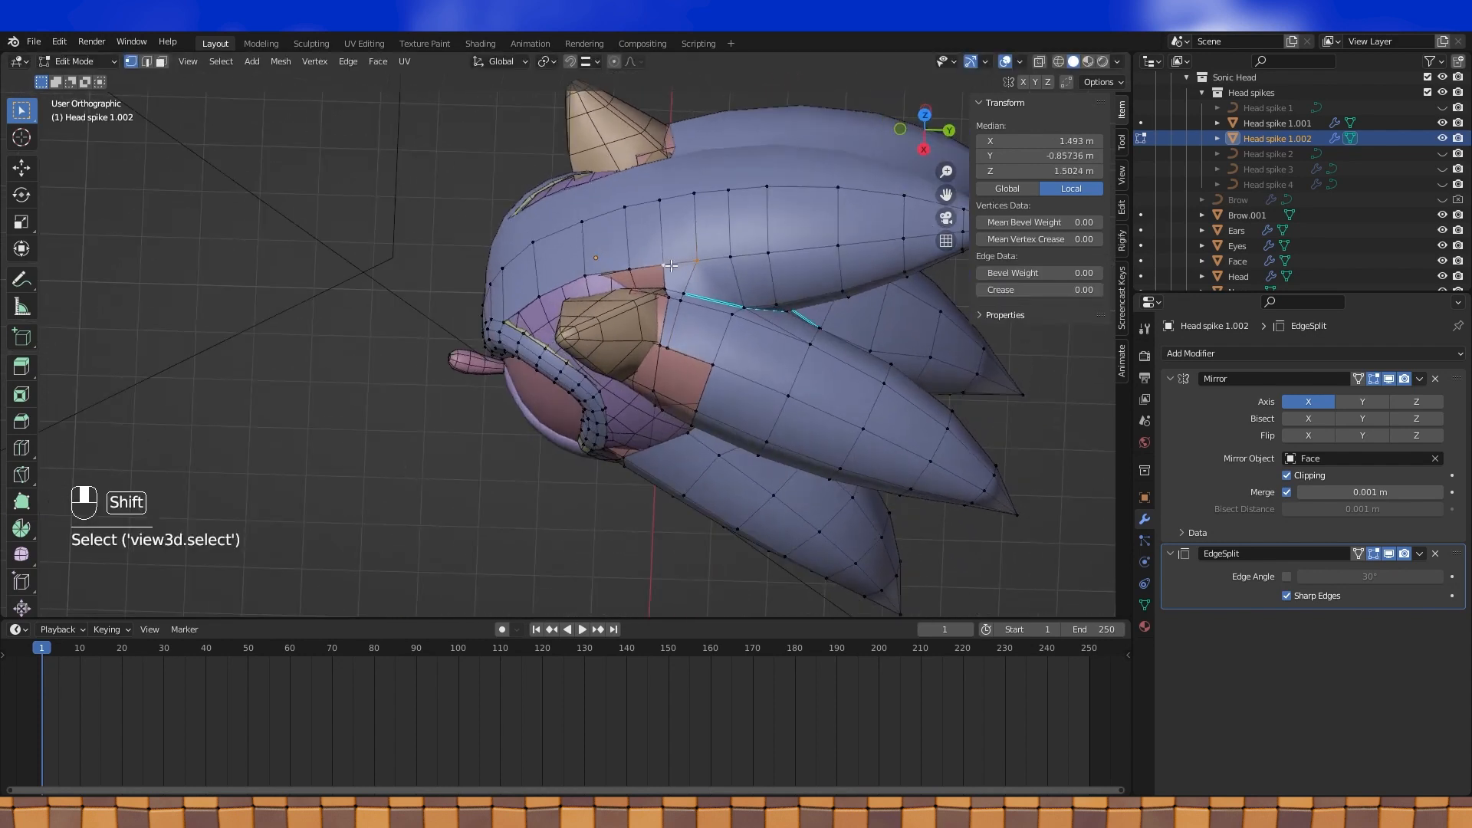
{"action": "key", "text": "m"}
{"action": "left_click", "coordinate": [682, 177]}
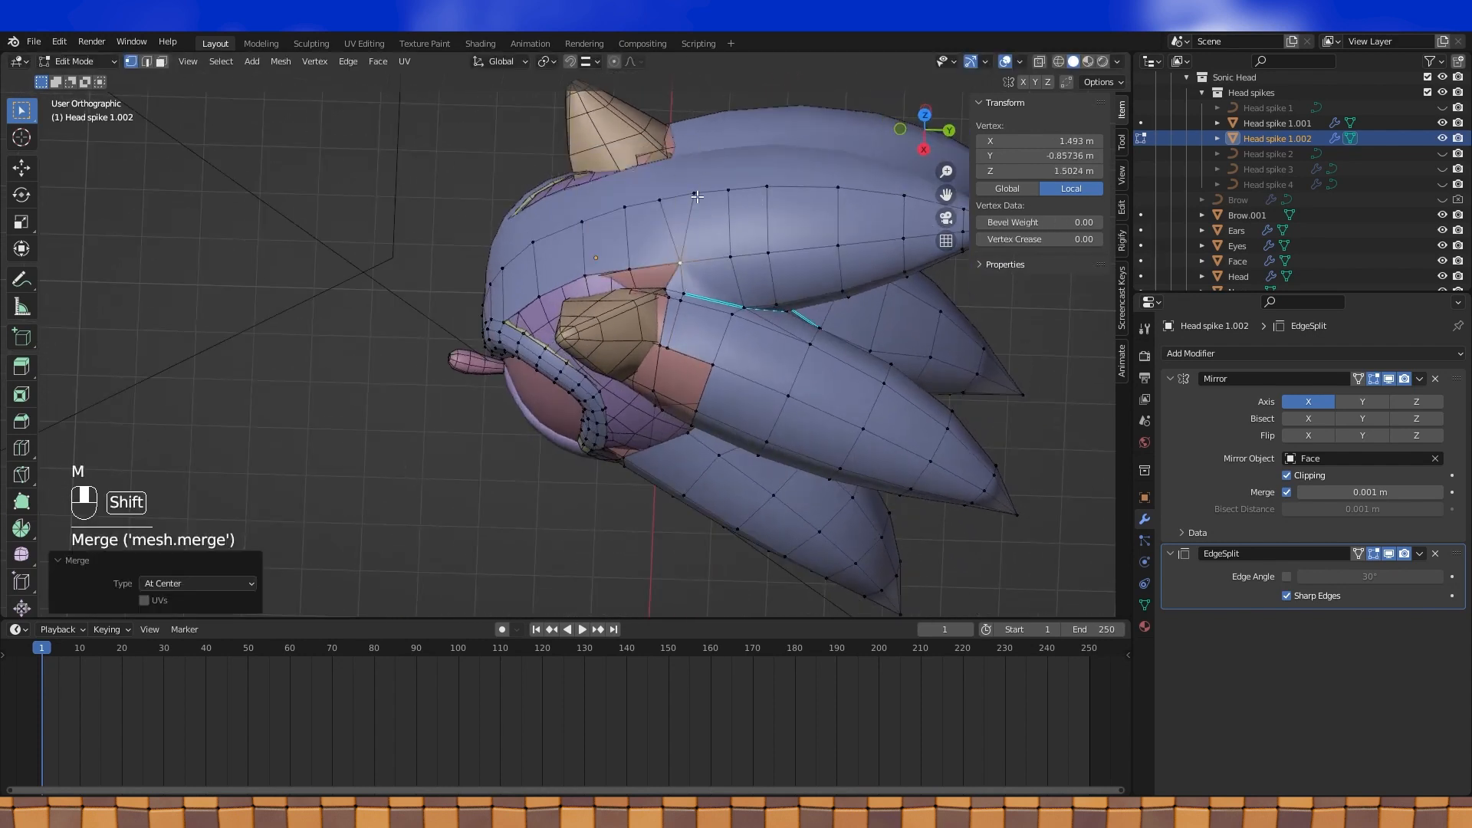
{"action": "key", "text": "ctrl+z"}
{"action": "key", "text": "m"}
{"action": "left_click", "coordinate": [691, 196]}
Set snapping to Face, extrude the upper spike's edge vertex above the ear, and fill the gap behind it with a face
{"action": "middle_click_drag", "start_coordinate": [685, 221], "coordinate": [671, 313]}
{"action": "left_click", "coordinate": [674, 286]}
{"action": "scroll", "coordinate": [671, 312], "scroll_direction": "up", "scroll_amount": 3}
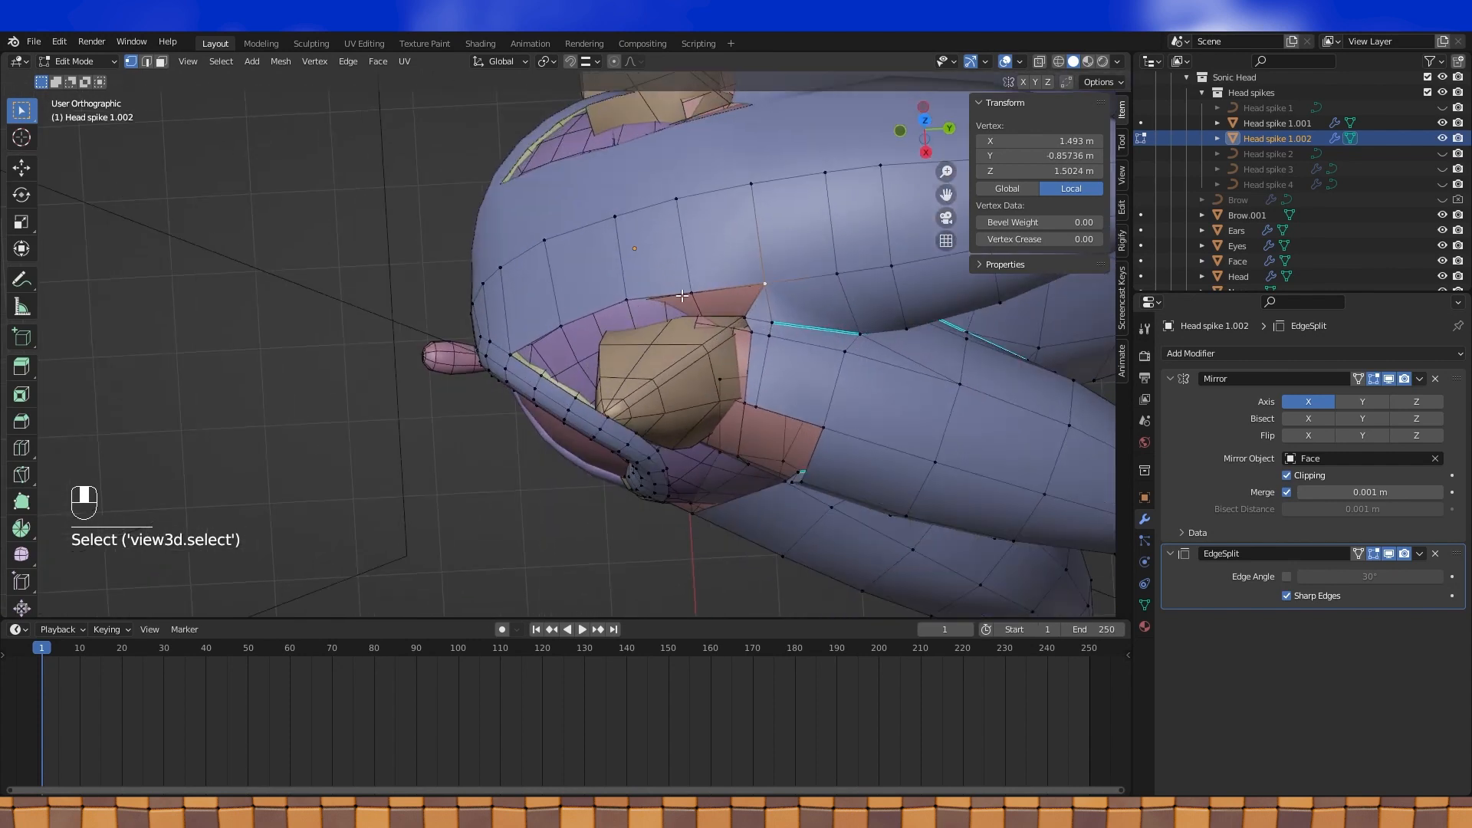
{"action": "left_click", "coordinate": [596, 65]}
{"action": "left_click", "coordinate": [544, 152]}
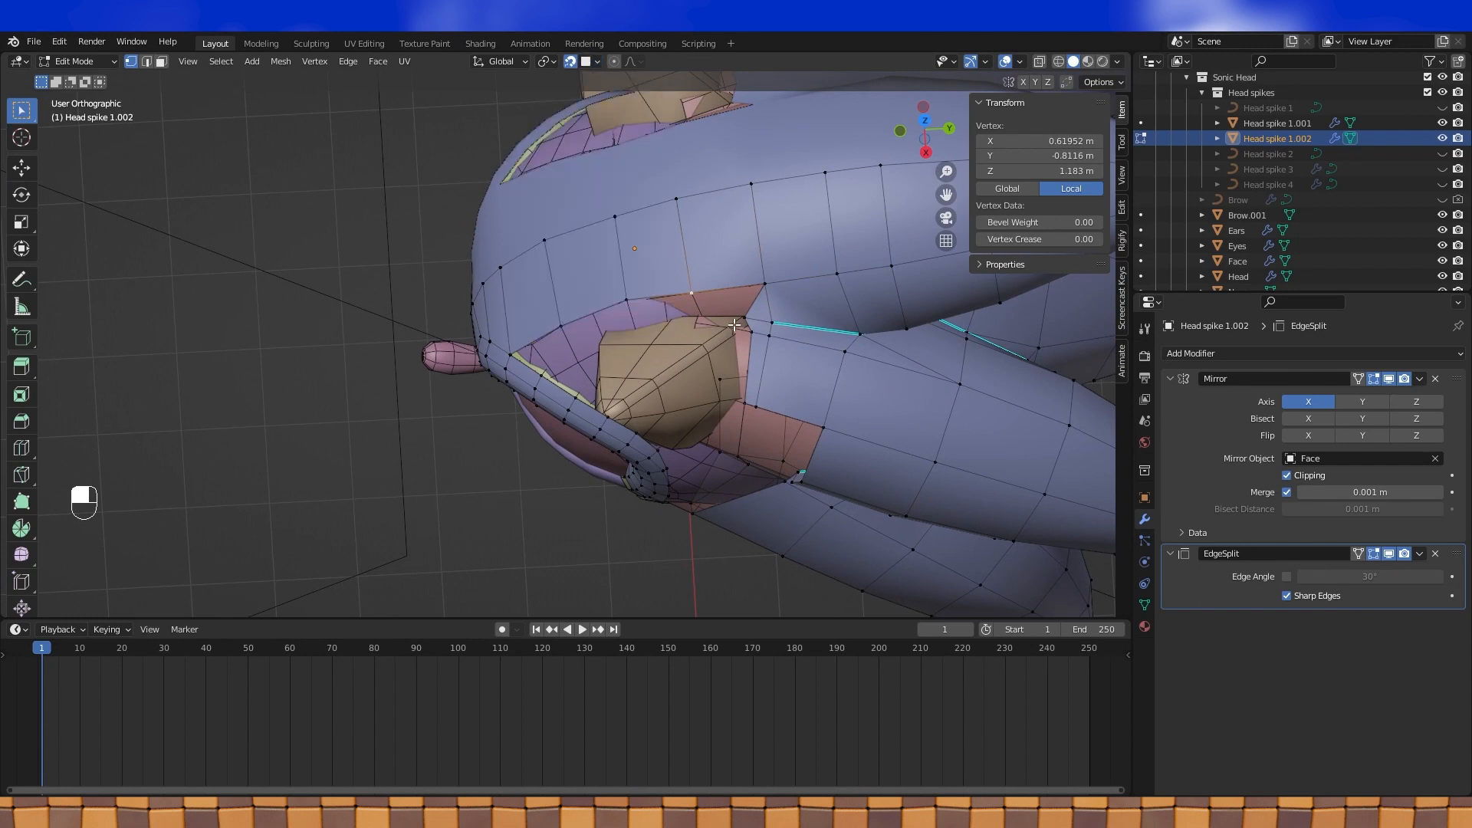
{"action": "key", "text": "e"}
{"action": "left_click", "coordinate": [698, 316]}
{"action": "left_click", "coordinate": [692, 294], "text": "shift"}
{"action": "left_click", "coordinate": [765, 285], "text": "shift"}
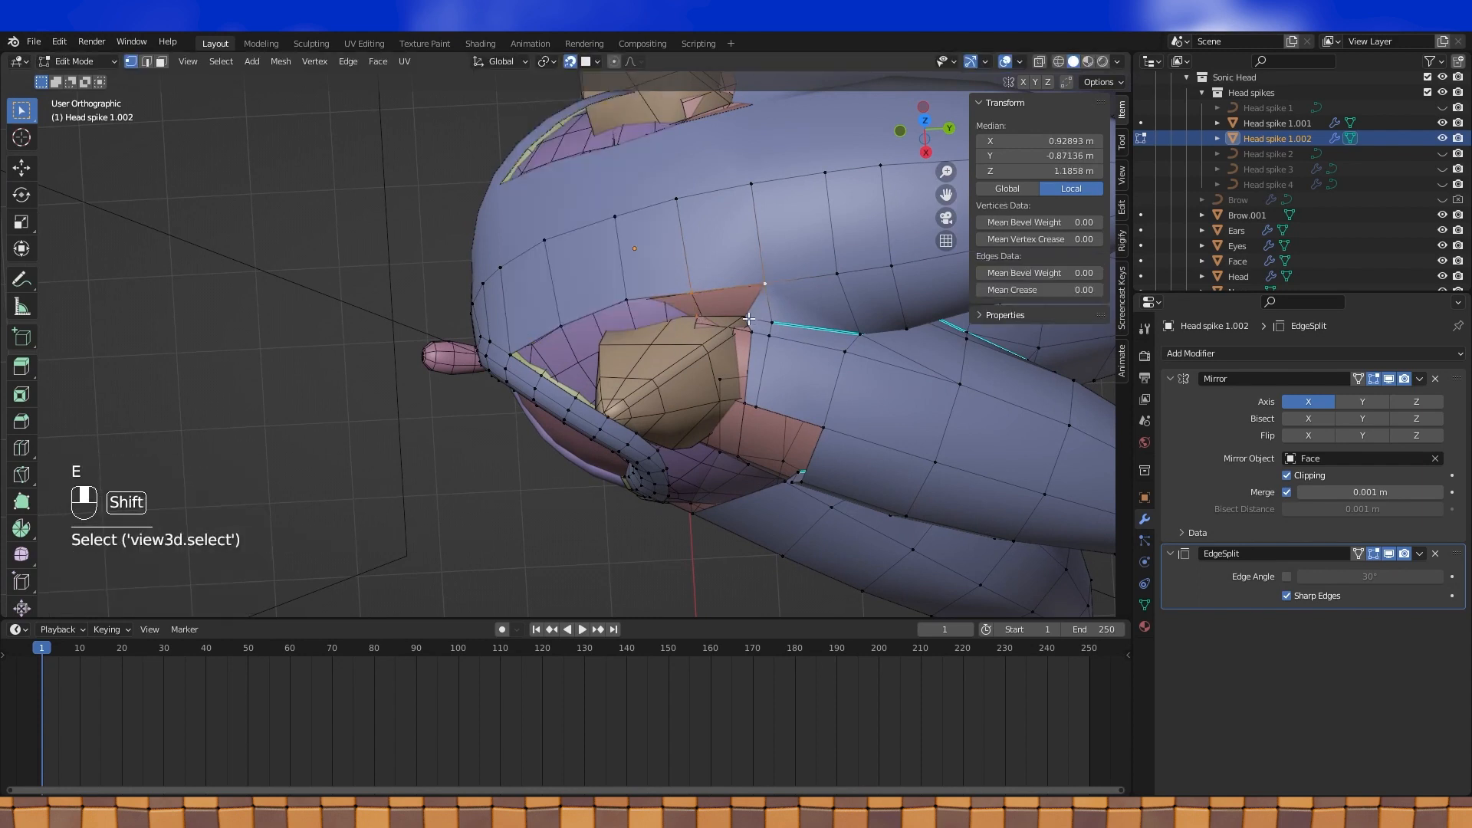
{"action": "key", "text": "f"}
Move the middle spike's front vertex and the two extruded vertices below it closer to the base of the ear
{"action": "middle_click_drag", "start_coordinate": [748, 318], "coordinate": [794, 229]}
{"action": "left_click", "coordinate": [759, 324]}
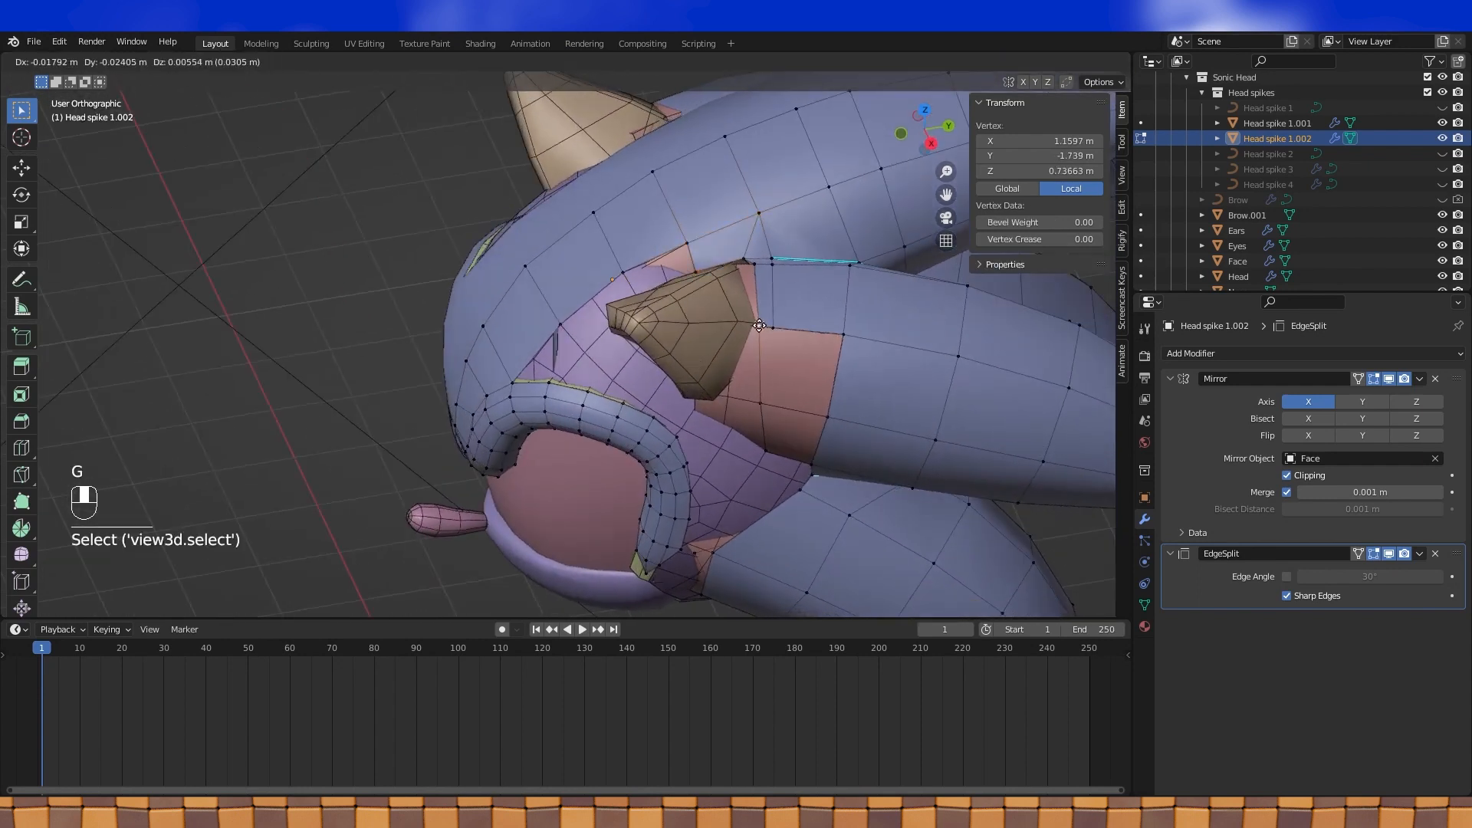
{"action": "key", "text": "g"}
{"action": "left_click", "coordinate": [757, 323]}
{"action": "mouse_move", "coordinate": [773, 344]}
{"action": "middle_mouse_down"}
{"action": "mouse_move", "coordinate": [786, 298]}
{"action": "mouse_move", "coordinate": [798, 349]}
{"action": "middle_mouse_up"}
{"action": "left_click", "coordinate": [782, 335]}
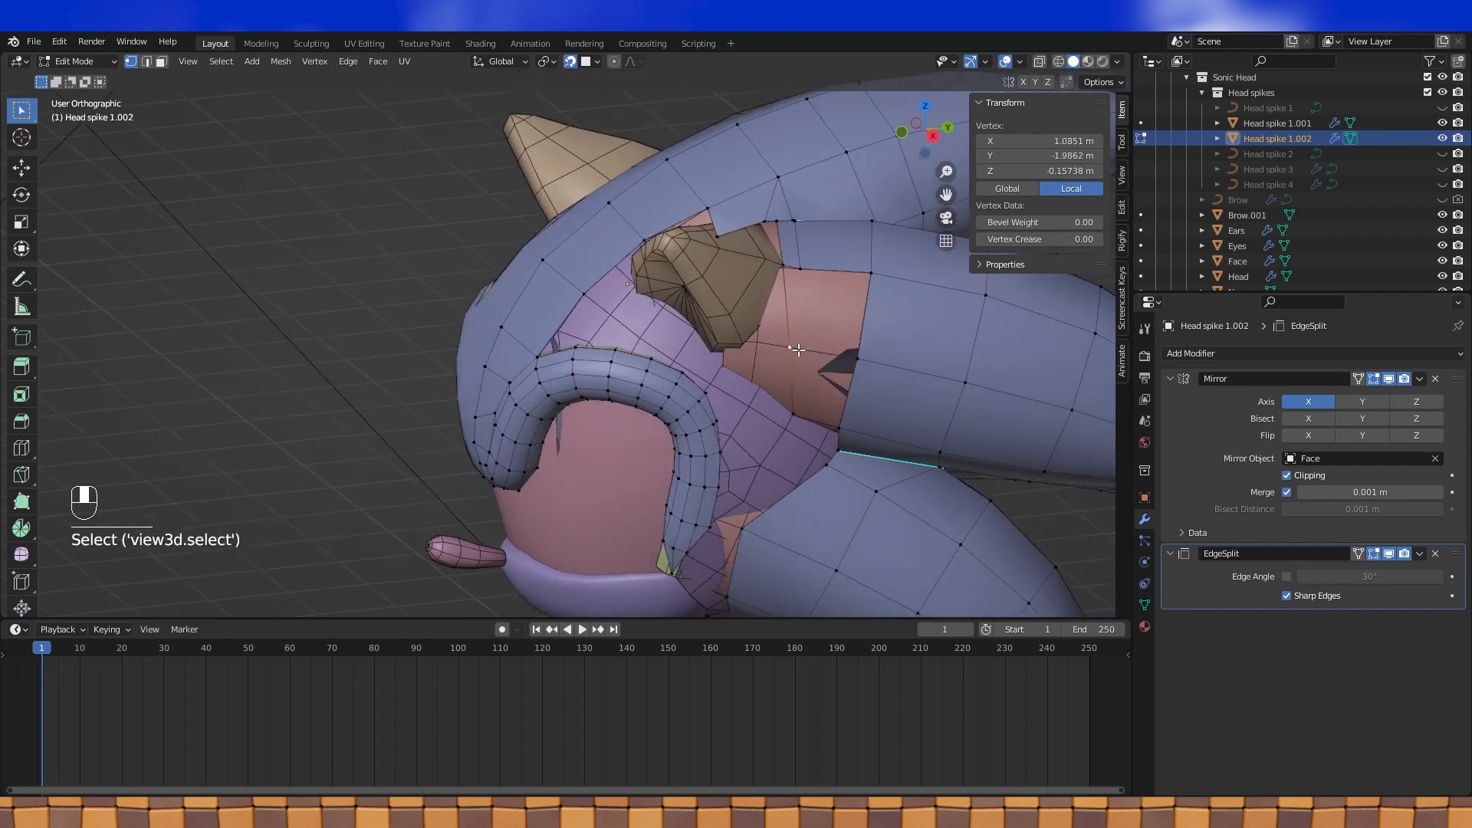
{"action": "key", "text": "g"}
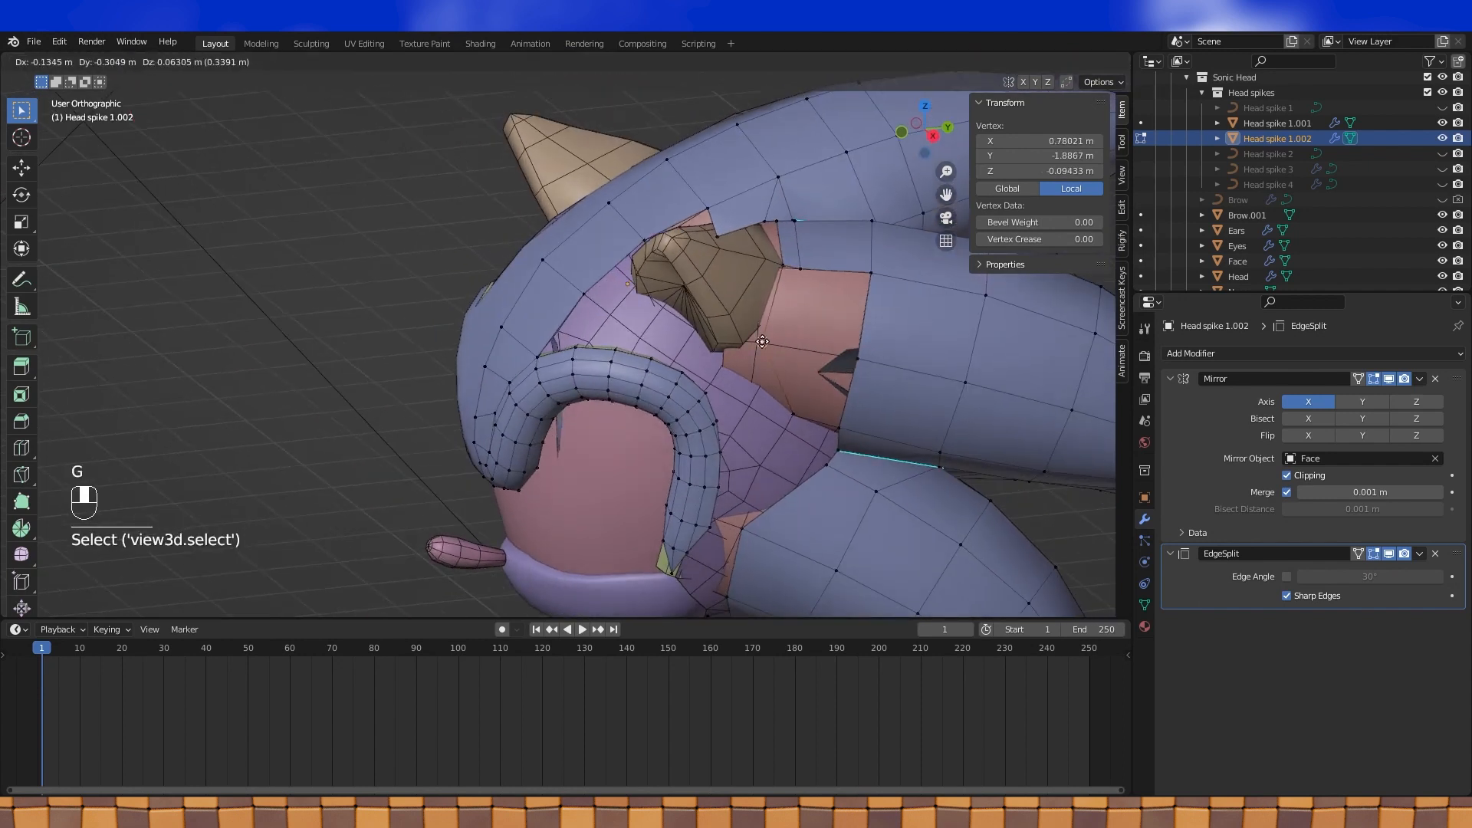
{"action": "left_click", "coordinate": [762, 342]}
{"action": "middle_click_drag", "start_coordinate": [811, 356], "coordinate": [801, 317], "text": "shift"}
{"action": "left_click", "coordinate": [786, 374]}
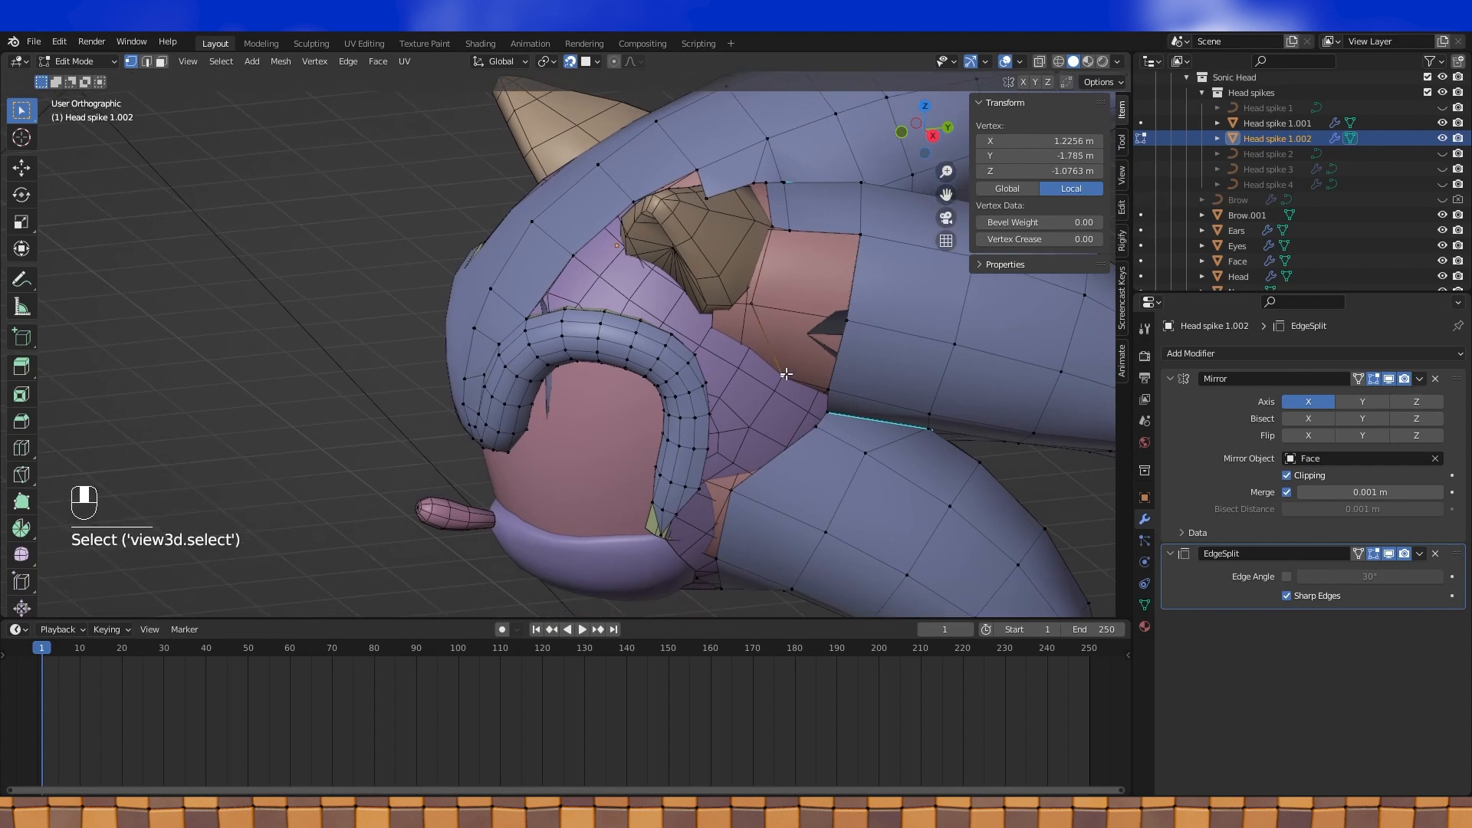
{"action": "left_click", "coordinate": [745, 343]}
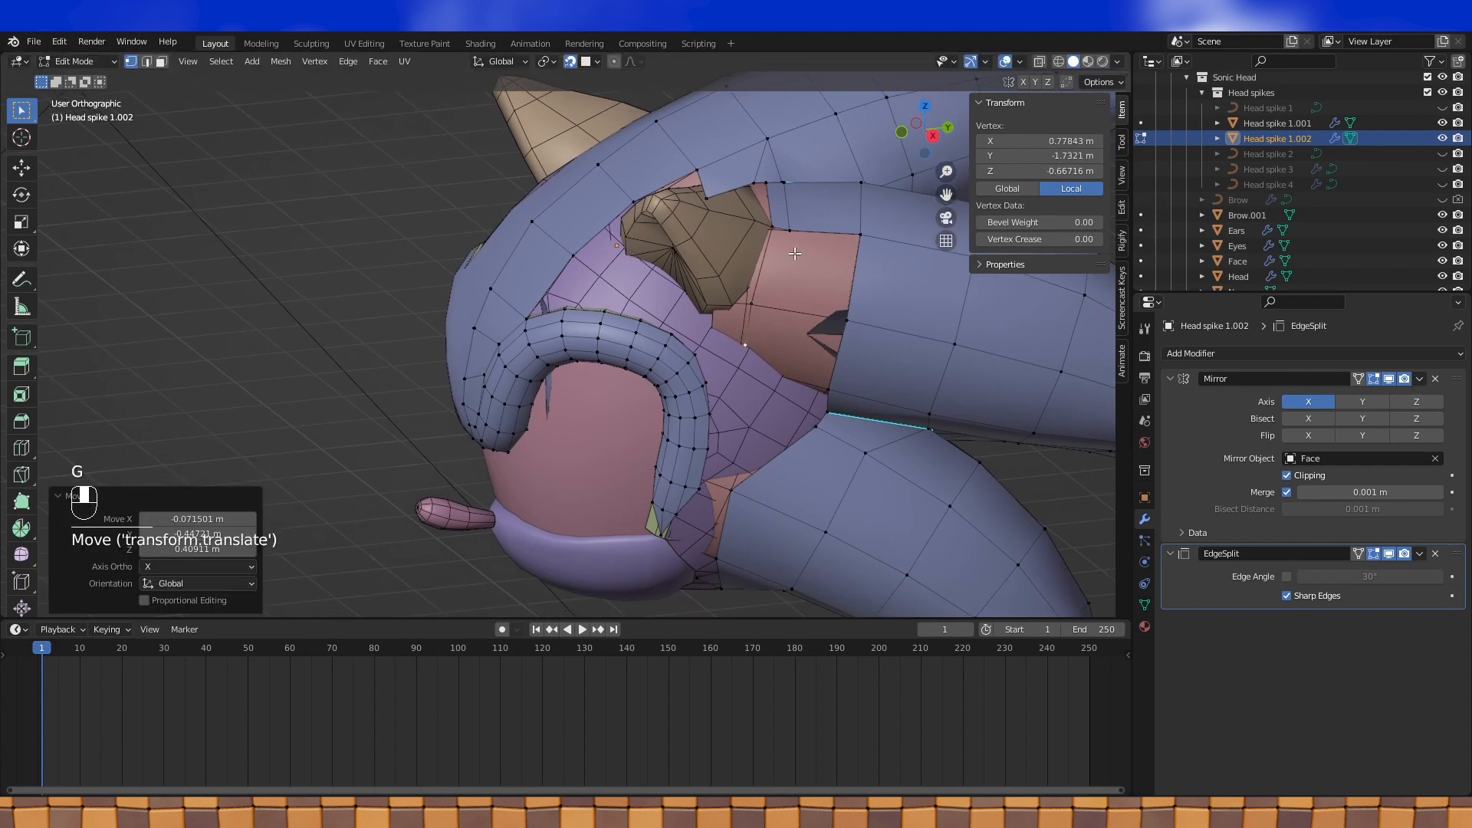
Extrude a second column of two vertices down from the middle spike's front edge, parallel to the one behind the ear
{"action": "left_click", "coordinate": [790, 230]}
{"action": "key", "text": "e"}
{"action": "left_click", "coordinate": [785, 307]}
{"action": "key", "text": "e"}
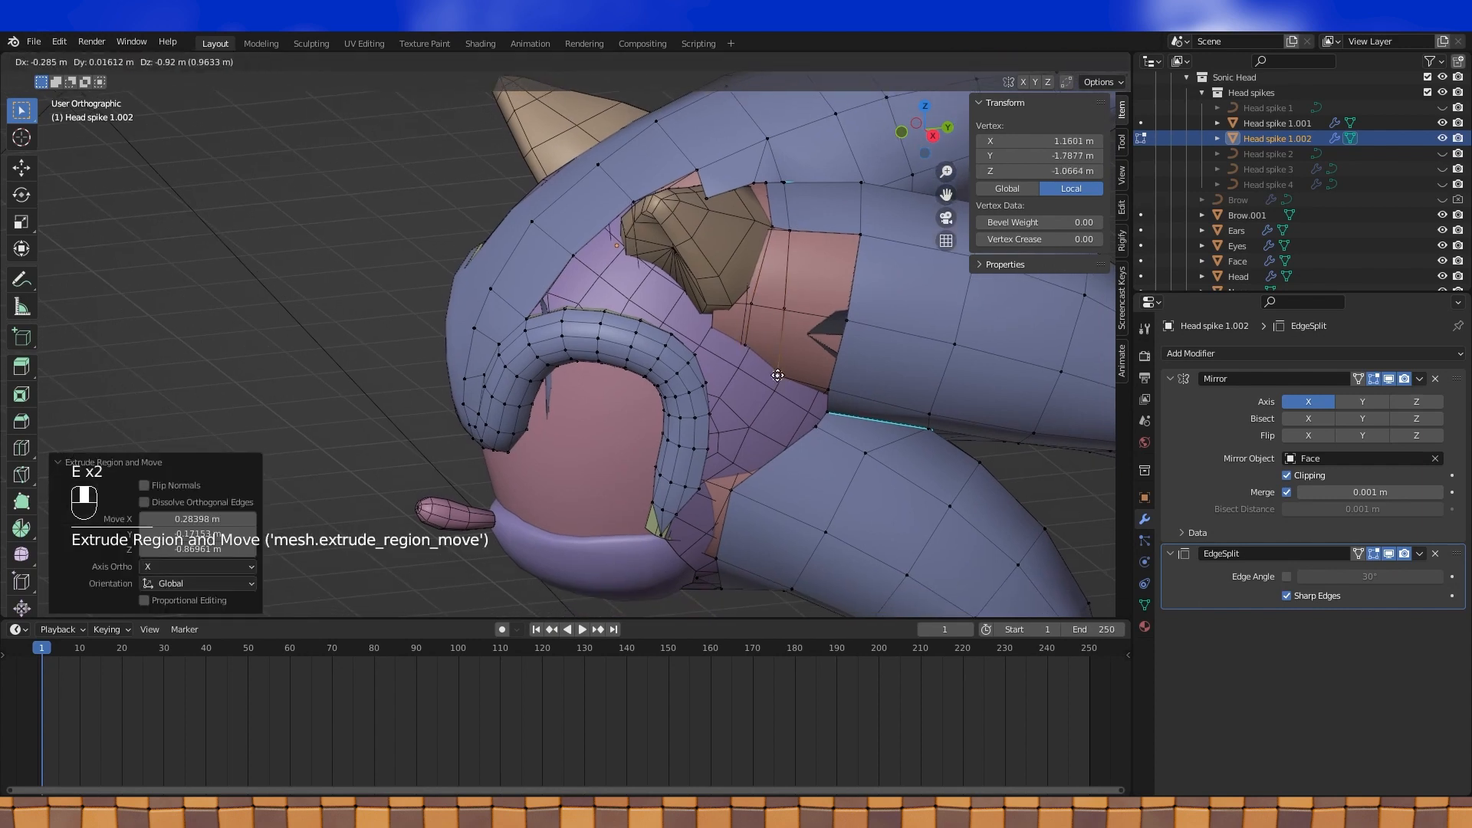
{"action": "left_click", "coordinate": [776, 374]}
Fill the two quads between the vertex columns behind the ear
{"action": "left_click", "coordinate": [747, 345], "text": "shift"}
{"action": "left_click", "coordinate": [752, 303], "text": "shift"}
{"action": "left_click", "coordinate": [786, 307], "text": "shift"}
{"action": "key", "text": "f"}
{"action": "left_click", "coordinate": [785, 307]}
{"action": "left_click", "coordinate": [752, 304], "text": "shift"}
{"action": "left_click", "coordinate": [772, 227], "text": "shift"}
{"action": "left_click", "coordinate": [790, 230], "text": "shift"}
{"action": "key", "text": "f"}
Recalculate the whole mesh's normals and set all its faces to Shade Smooth
{"action": "key", "text": "a"}
{"action": "key", "text": "alt+n"}
{"action": "left_click", "coordinate": [798, 273]}
{"action": "left_click", "coordinate": [767, 395]}
{"action": "middle_click_drag", "start_coordinate": [767, 394], "coordinate": [769, 373]}
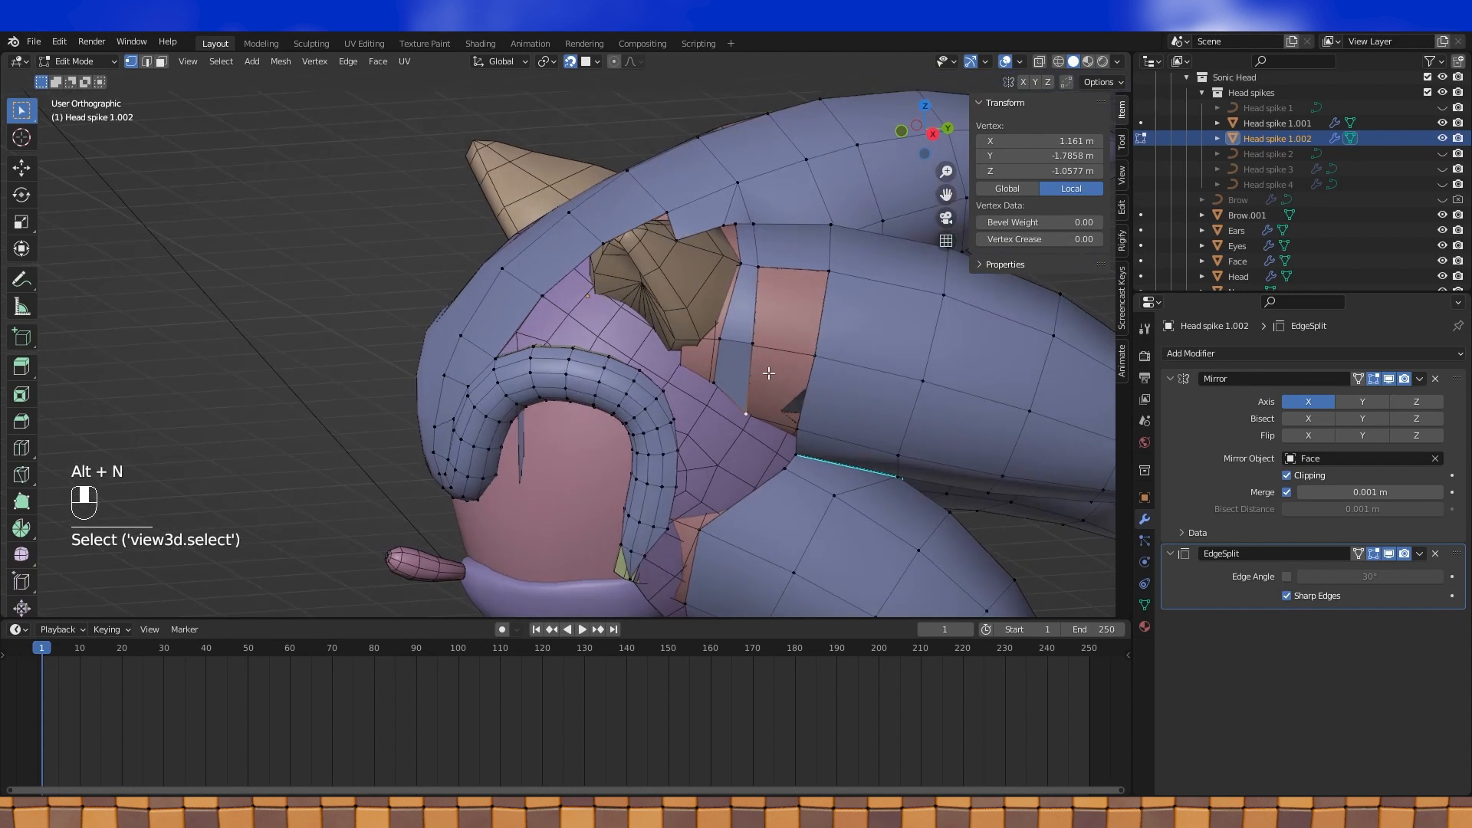
{"action": "key", "text": "a"}
{"action": "left_click", "coordinate": [378, 61]}
{"action": "left_click", "coordinate": [453, 346]}
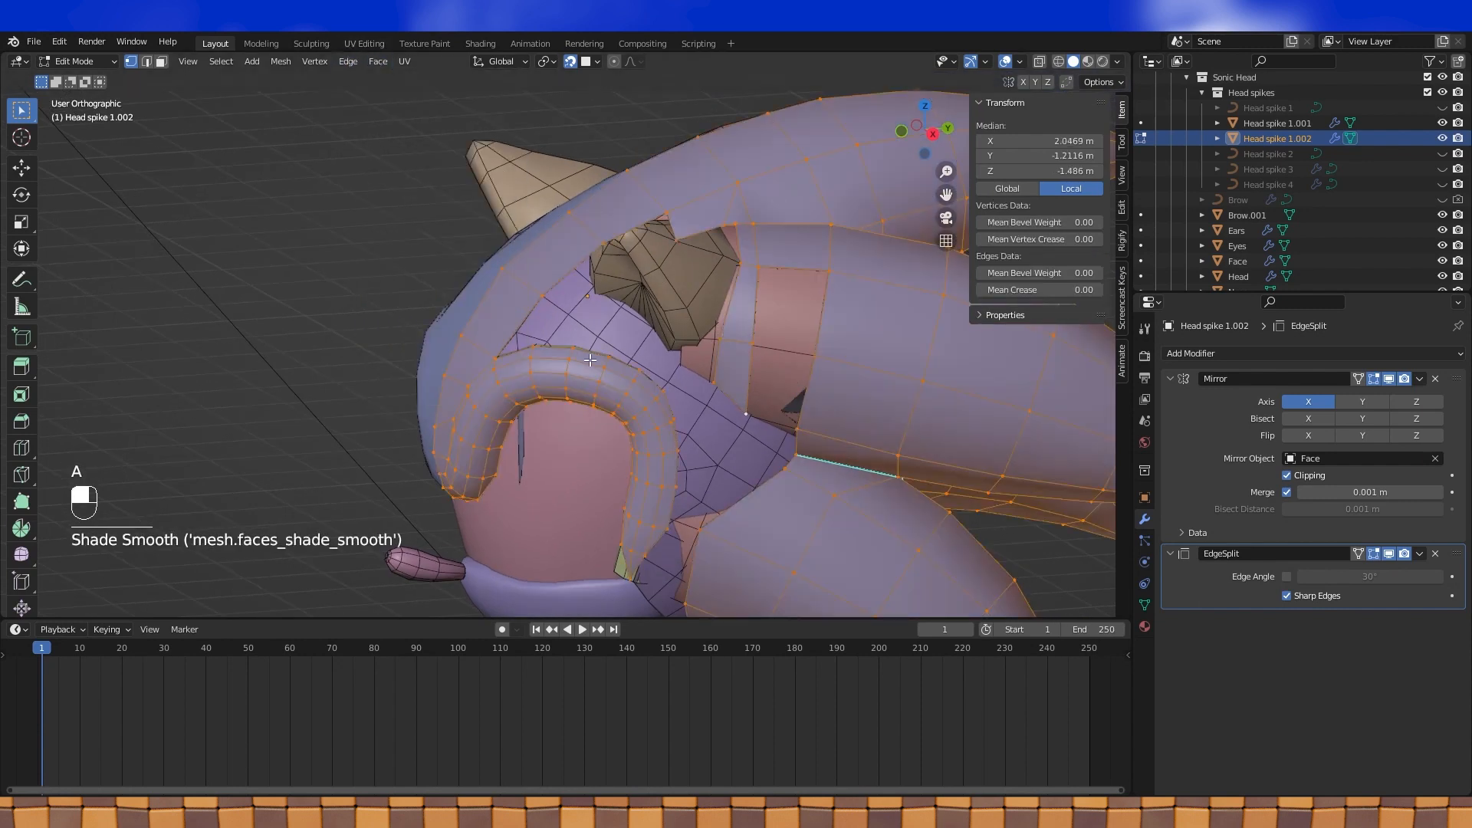
Fill the gap between the strip behind the ear and the middle head spike's front edge with faces
{"action": "left_click", "coordinate": [747, 416]}
{"action": "middle_click_drag", "start_coordinate": [747, 416], "coordinate": [719, 374], "text": "shift"}
{"action": "middle_click_drag", "start_coordinate": [719, 375], "coordinate": [728, 369]}
{"action": "left_click", "coordinate": [725, 302], "text": "shift"}
{"action": "left_click", "coordinate": [788, 313], "text": "shift"}
{"action": "key", "text": "f"}
{"action": "left_click", "coordinate": [798, 317]}
{"action": "key", "text": "f"}
{"action": "mouse_move", "coordinate": [798, 317]}
{"action": "middle_mouse_down"}
{"action": "mouse_move", "coordinate": [828, 290]}
{"action": "mouse_move", "coordinate": [842, 324]}
{"action": "mouse_move", "coordinate": [802, 296]}
{"action": "middle_mouse_up"}
Extrude two more vertices down from the strip's lowest vertex toward the lower head spike
{"action": "left_click", "coordinate": [682, 294]}
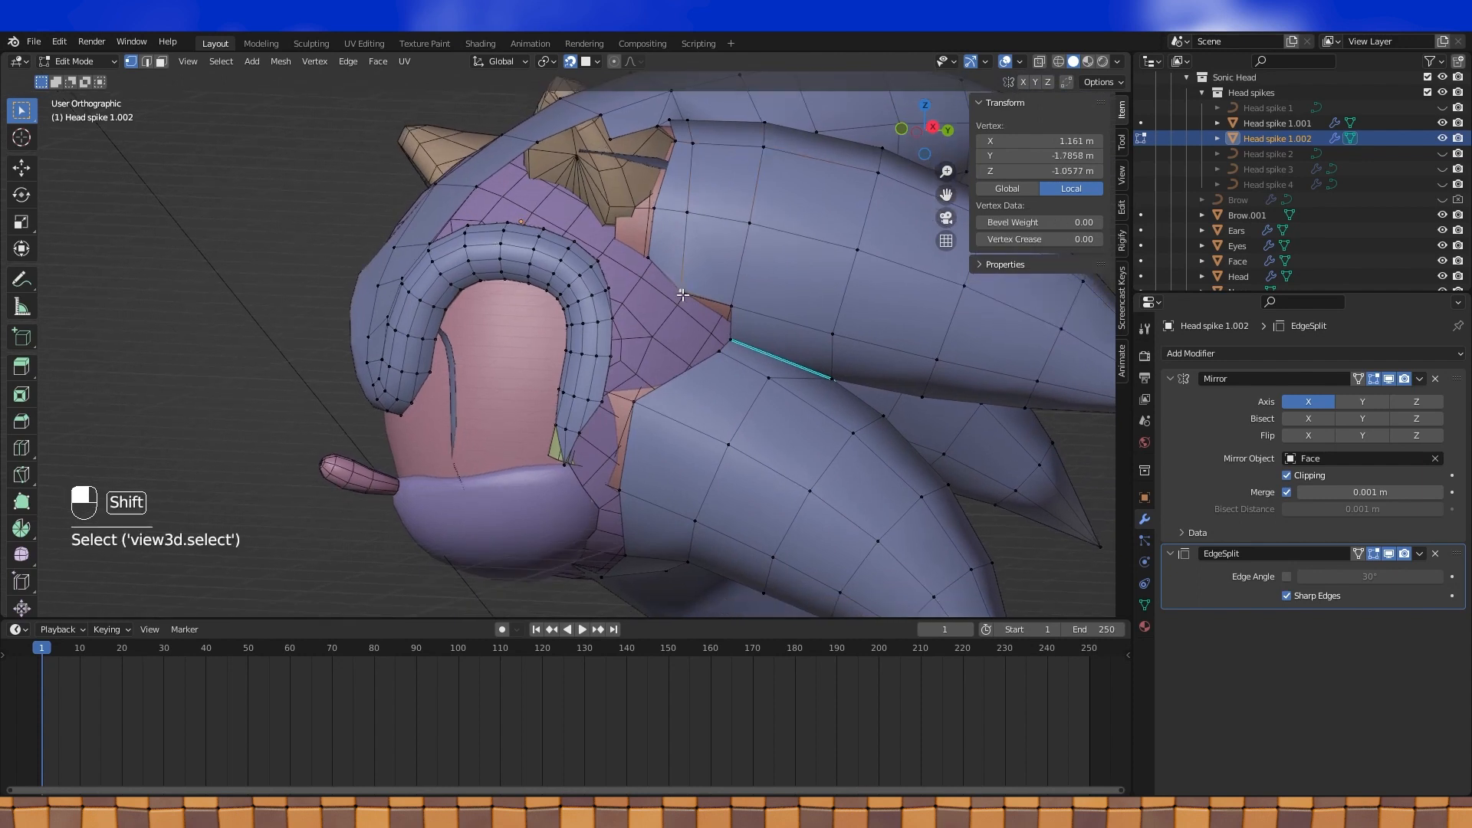
{"action": "middle_click_drag", "start_coordinate": [682, 294], "coordinate": [683, 285]}
{"action": "key", "text": "e"}
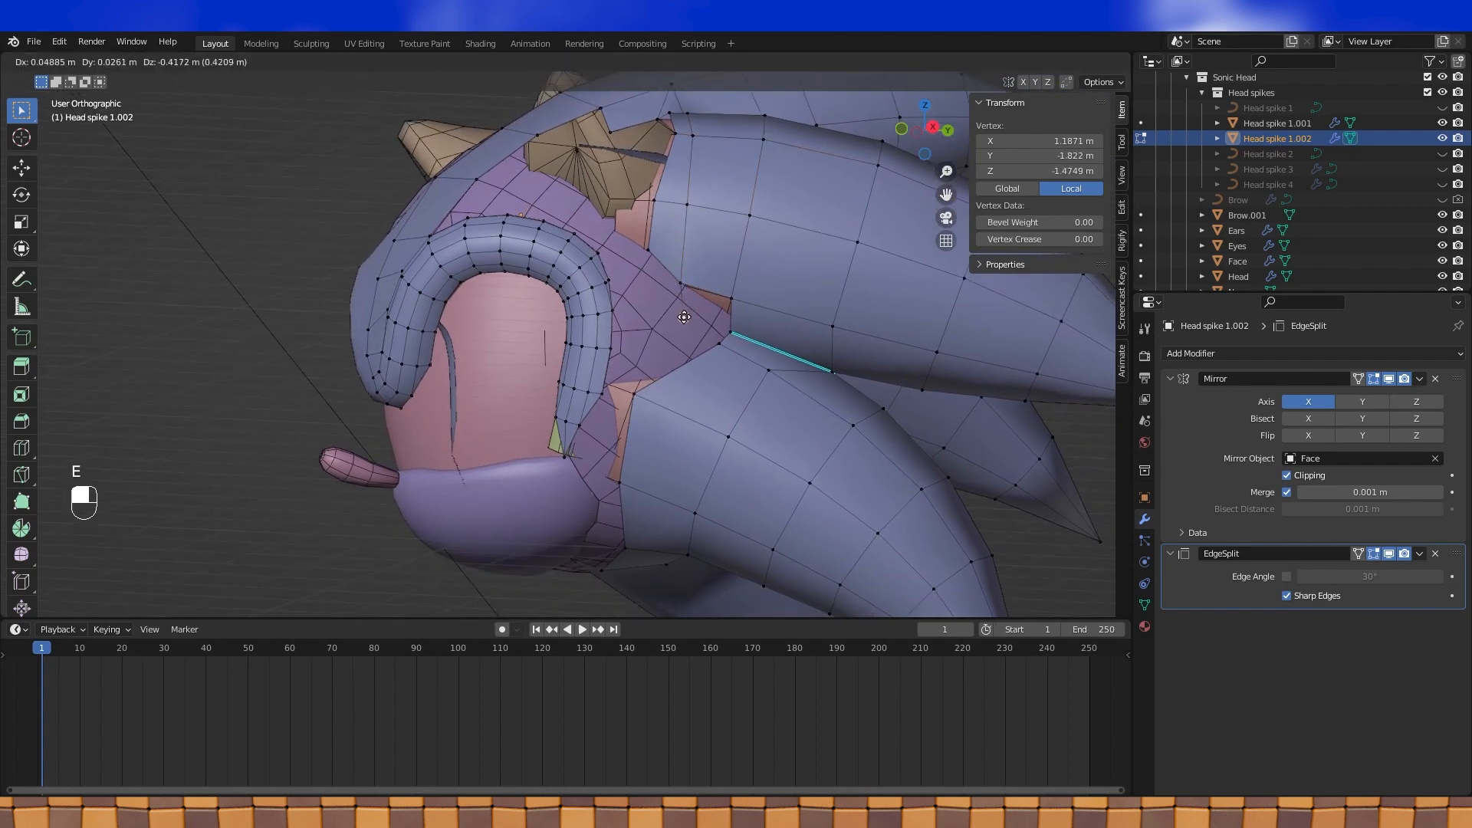
{"action": "left_click", "coordinate": [683, 317]}
{"action": "key", "text": "e"}
{"action": "left_click", "coordinate": [683, 336]}
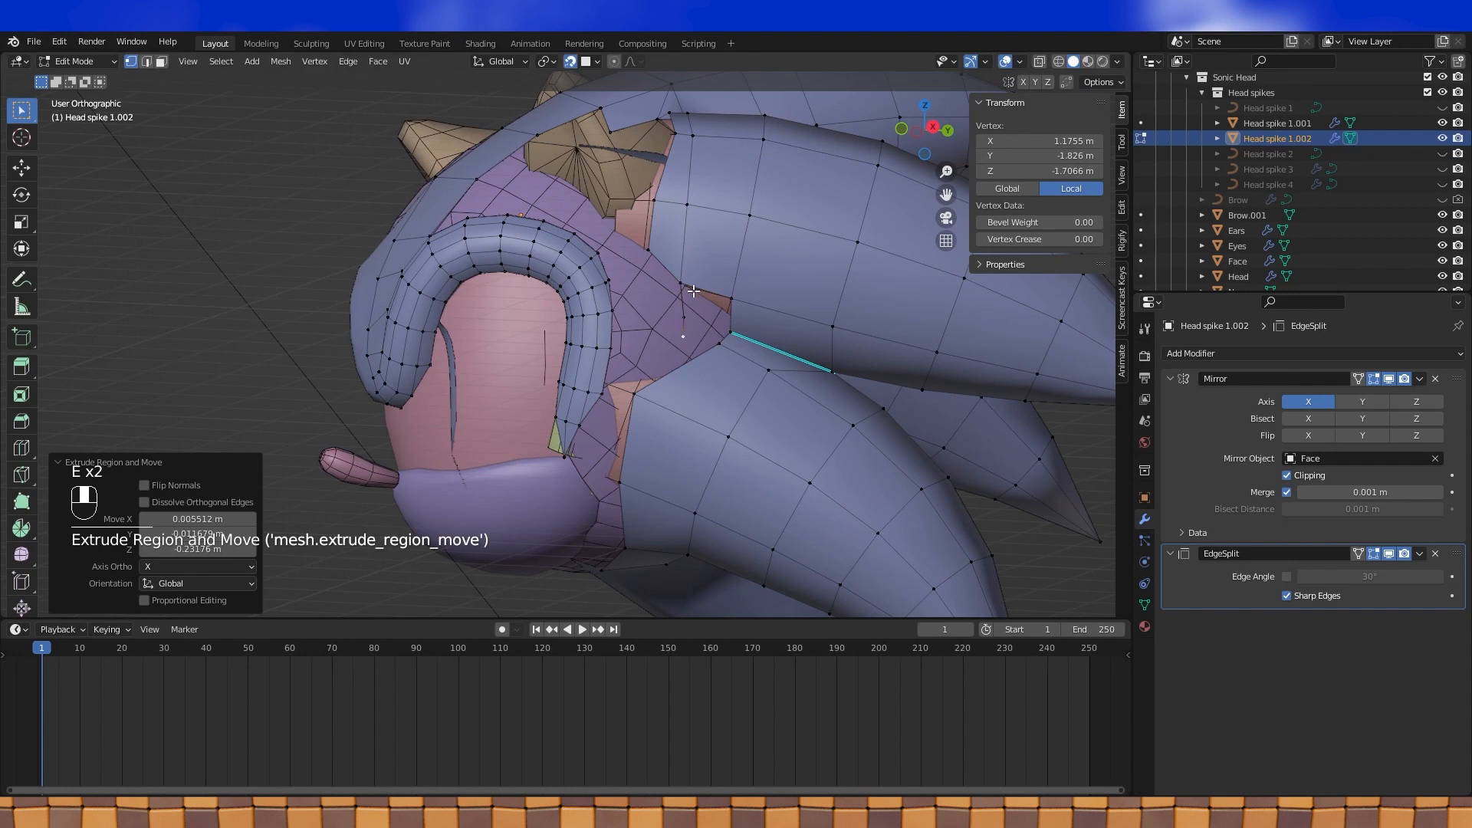
Fill faces between the newly extruded vertices and the lower front corner of the middle head spike
{"action": "left_click", "coordinate": [680, 284]}
{"action": "left_click", "coordinate": [726, 298], "text": "shift"}
{"action": "key", "text": "f"}
{"action": "key", "text": "f"}
{"action": "middle_click_drag", "start_coordinate": [727, 299], "coordinate": [698, 297], "text": "shift"}
Fill the gap between the bottom of the ear strip and the lower head spike's upper edge with a quad face
{"action": "left_click", "coordinate": [704, 289]}
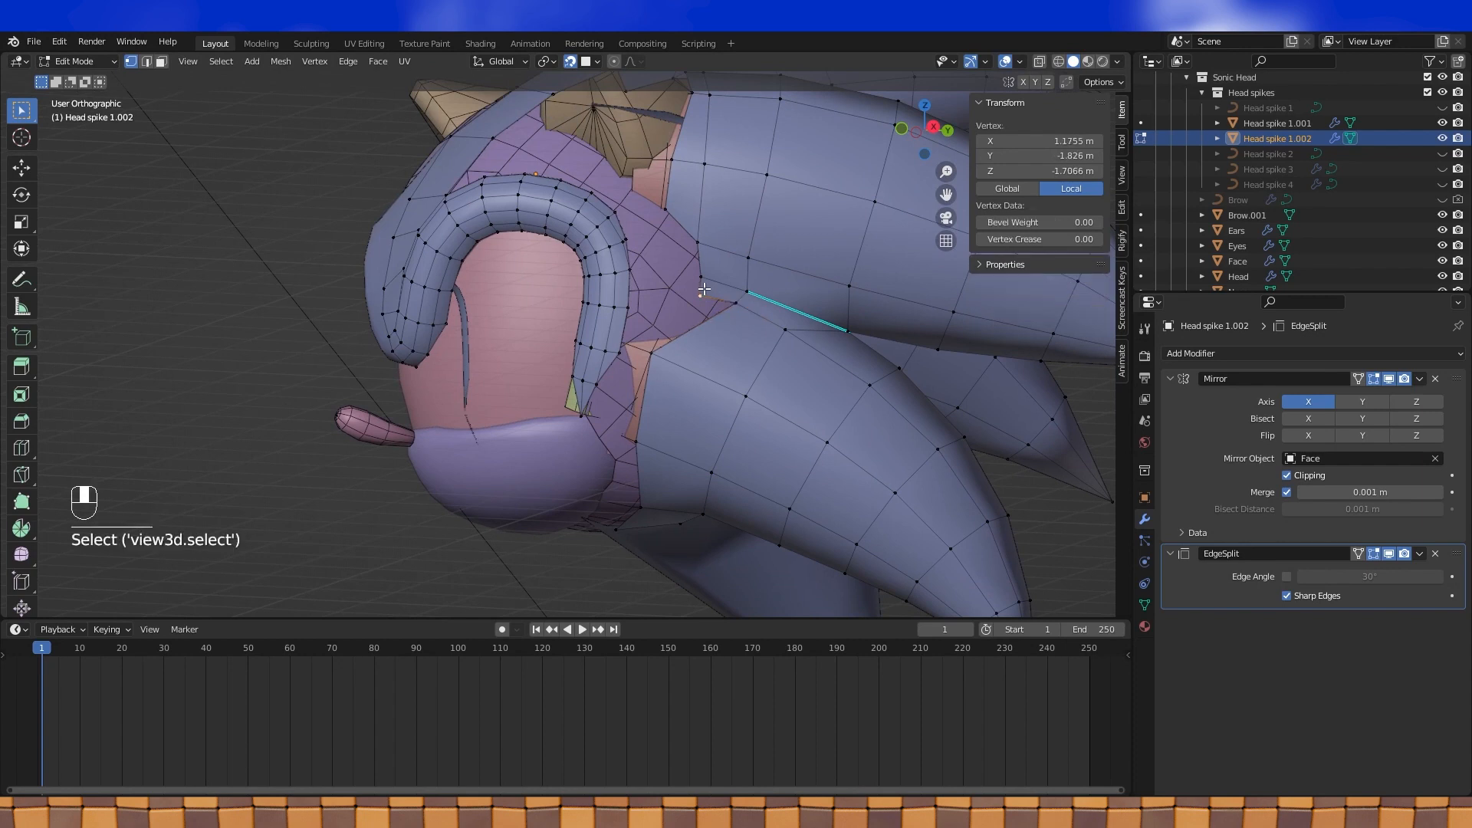
{"action": "left_click", "coordinate": [658, 314]}
{"action": "left_click", "coordinate": [652, 350], "text": "shift"}
{"action": "left_click", "coordinate": [697, 295], "text": "shift"}
{"action": "left_click", "coordinate": [725, 304], "text": "shift"}
{"action": "key", "text": "f"}
{"action": "middle_click_drag", "start_coordinate": [726, 304], "coordinate": [723, 308]}
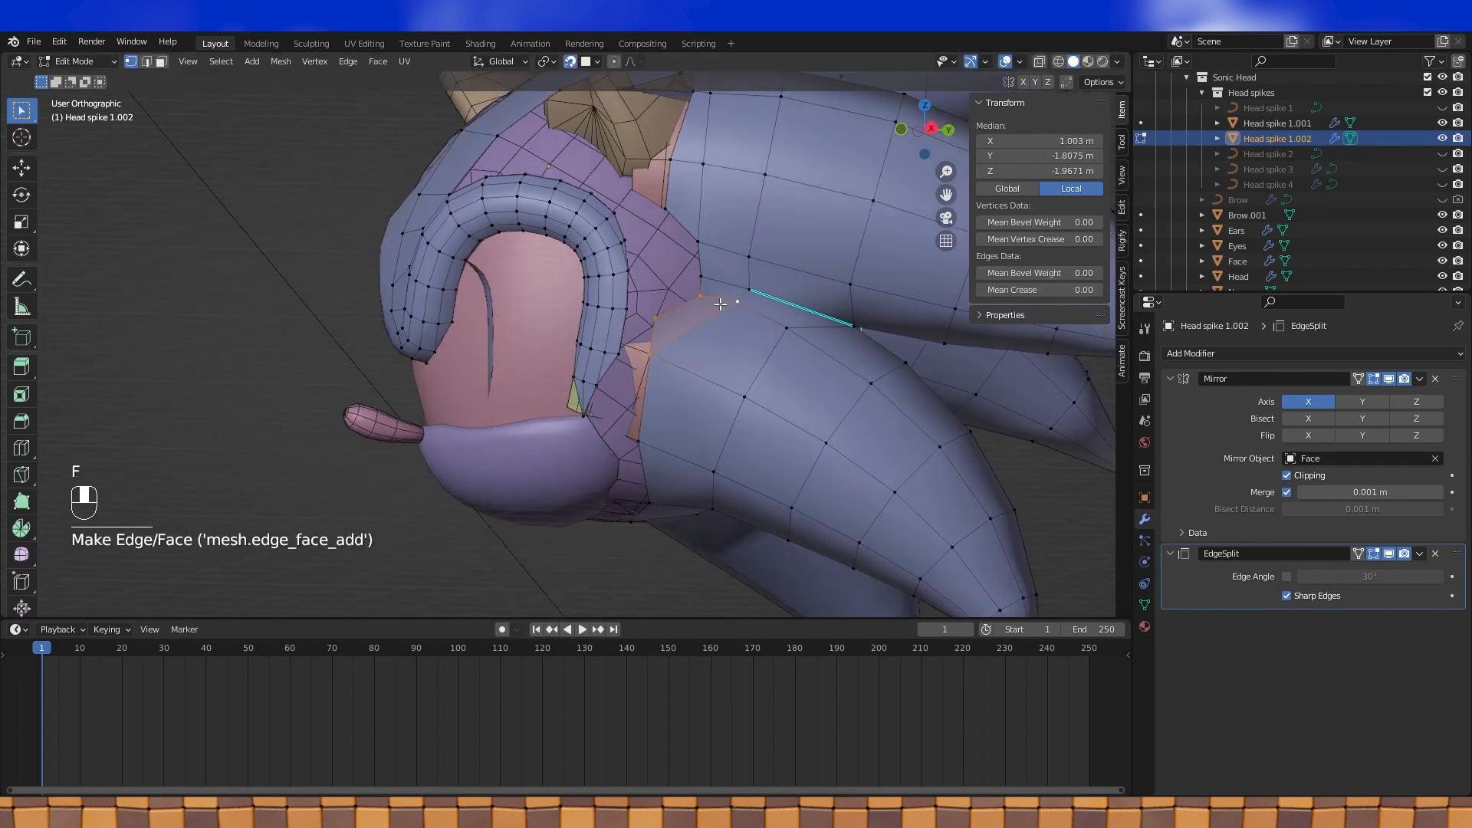
Fill a quad face between the brow rim's outer edge and the upper front corner of the lower head spike
{"action": "left_click", "coordinate": [623, 311]}
{"action": "left_click", "coordinate": [657, 317], "text": "shift"}
{"action": "left_click", "coordinate": [652, 351], "text": "shift"}
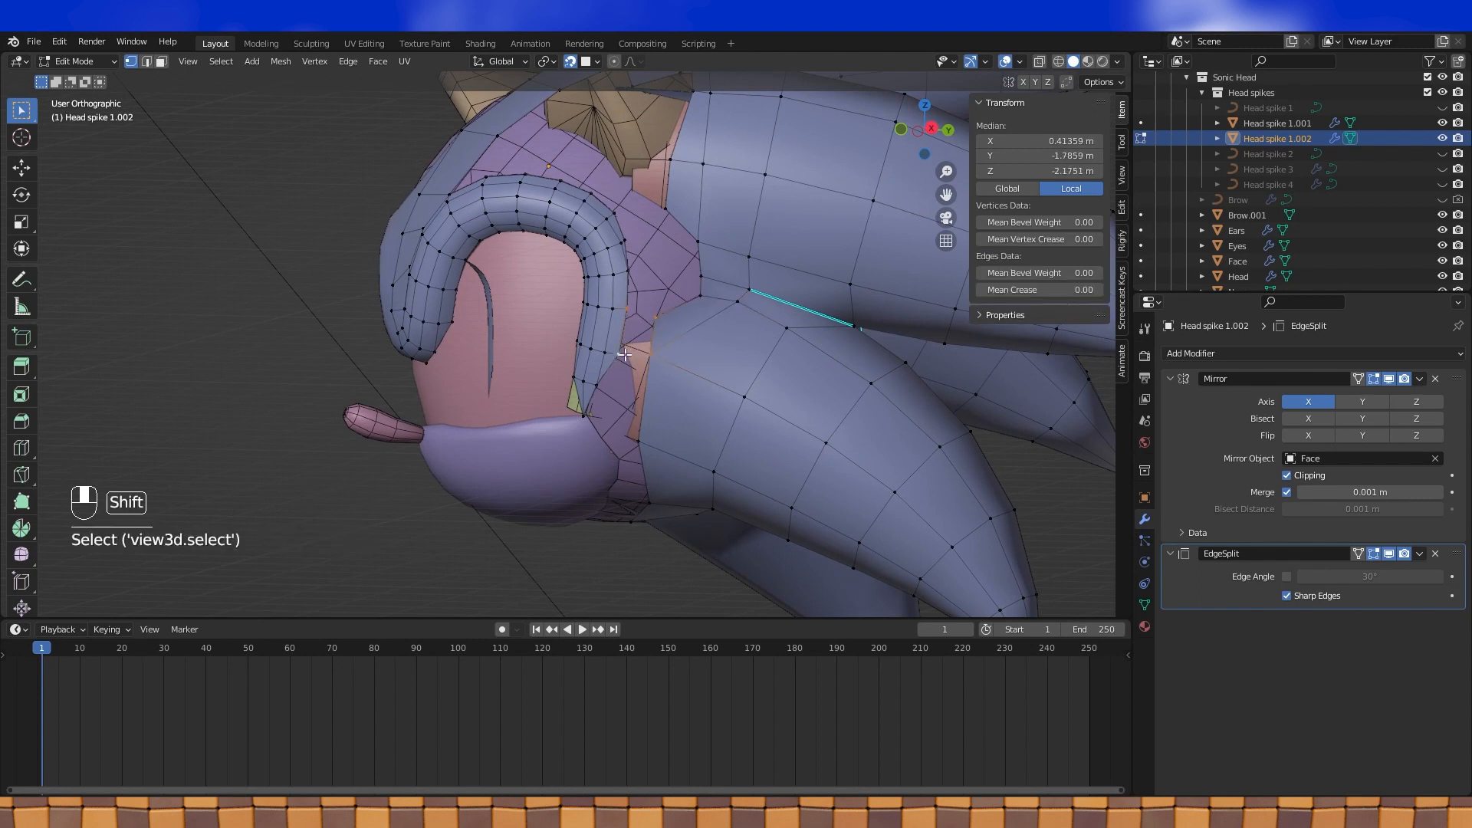
{"action": "key", "text": "f"}
Extrude a vertex down from the lower spike's front corner and fill faces joining it to the spike and the brow rim
{"action": "middle_click_drag", "start_coordinate": [642, 351], "coordinate": [656, 298], "text": "shift"}
{"action": "left_click", "coordinate": [648, 289]}
{"action": "key", "text": "e"}
{"action": "left_click", "coordinate": [623, 336]}
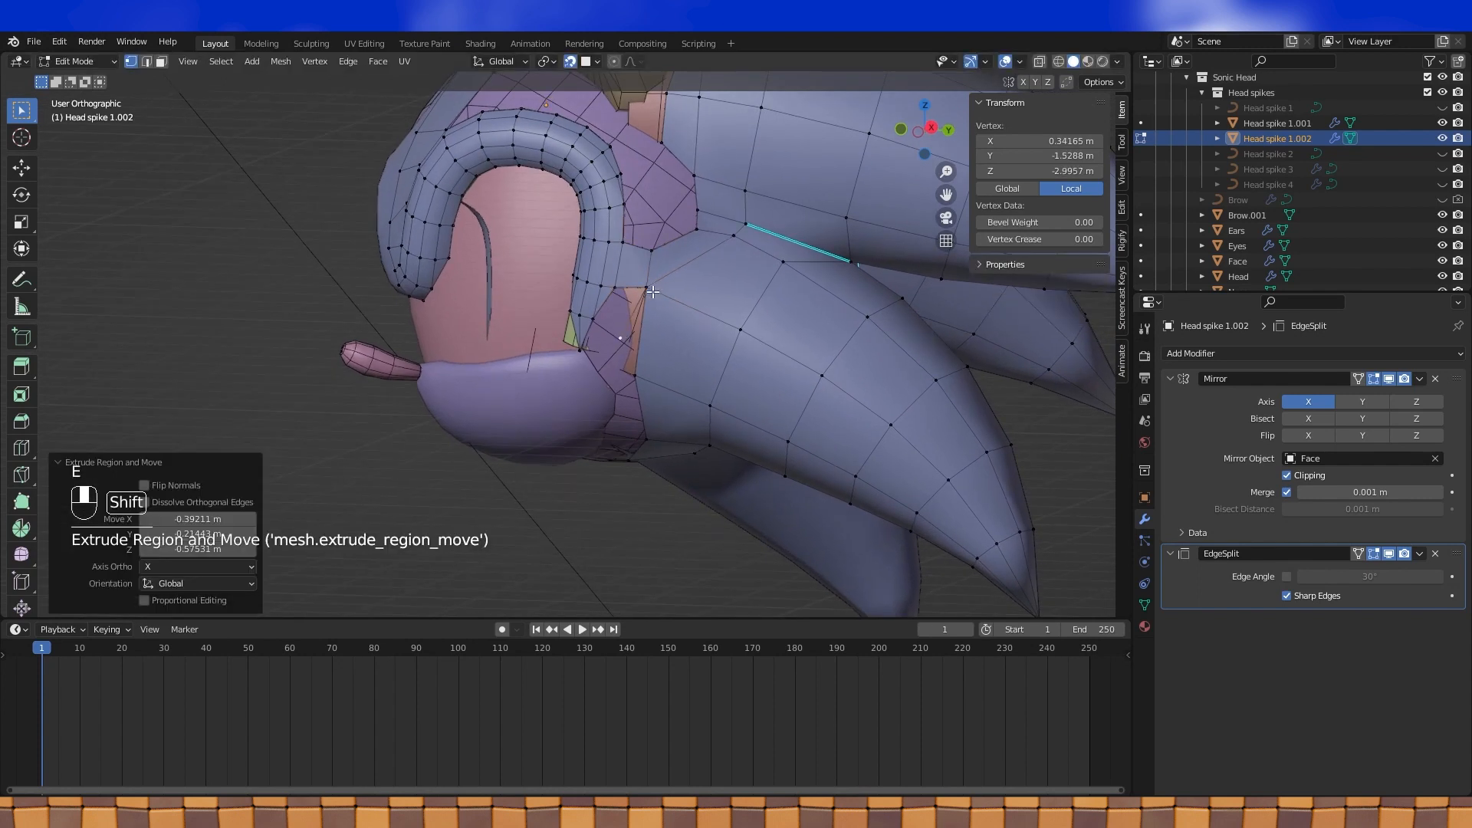
{"action": "left_click", "coordinate": [631, 375], "text": "shift"}
{"action": "key", "text": "ctrl+z"}
{"action": "key", "text": "f"}
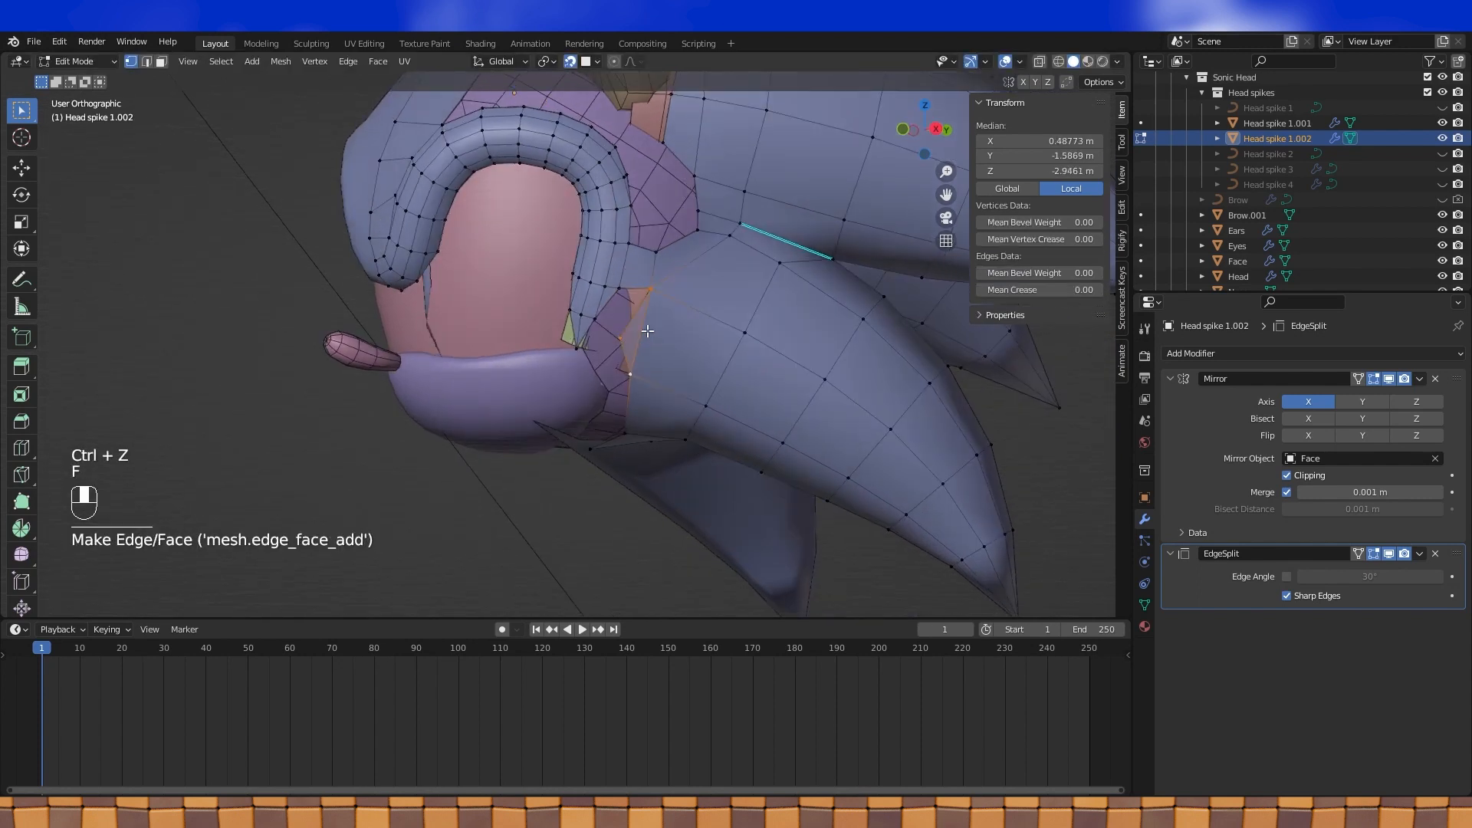
{"action": "left_click", "coordinate": [649, 288]}
{"action": "left_click", "coordinate": [619, 290], "text": "shift"}
{"action": "key", "text": "f"}
Extrude that cheek vertex toward the muzzle and fill the gap up to the brow rim with a face
{"action": "middle_click_drag", "start_coordinate": [619, 302], "coordinate": [650, 300]}
{"action": "scroll", "coordinate": [633, 288], "scroll_direction": "up", "scroll_amount": 1}
{"action": "left_click", "coordinate": [638, 296]}
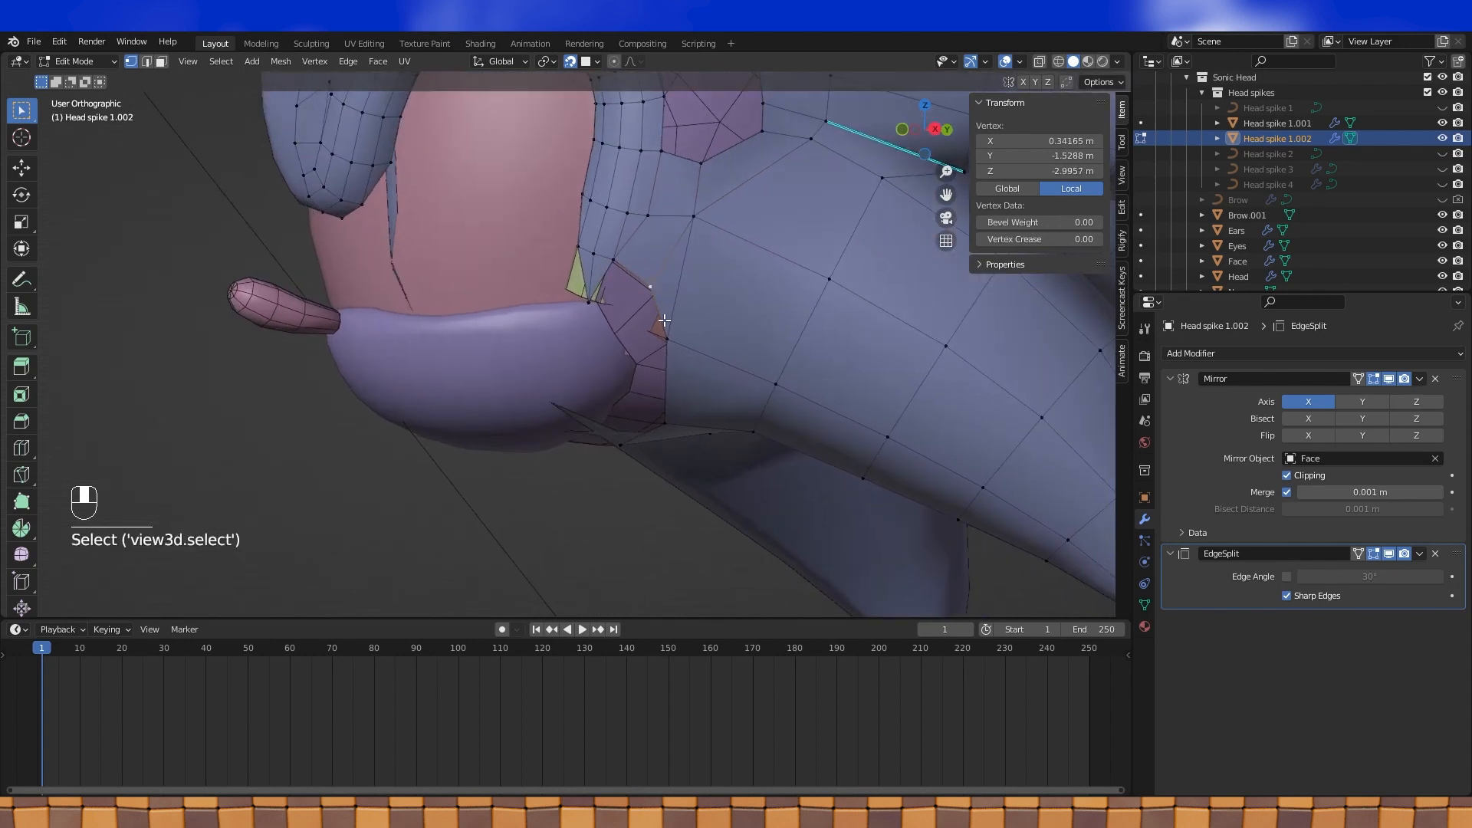
{"action": "key", "text": "e"}
{"action": "left_click", "coordinate": [623, 311]}
{"action": "left_click", "coordinate": [647, 290]}
{"action": "left_click", "coordinate": [621, 267], "text": "shift"}
{"action": "key", "text": "f"}
Leave editing the head mesh and enable Wireframe display on the Face object
{"action": "key", "text": "Tab"}
{"action": "left_click", "coordinate": [559, 358]}
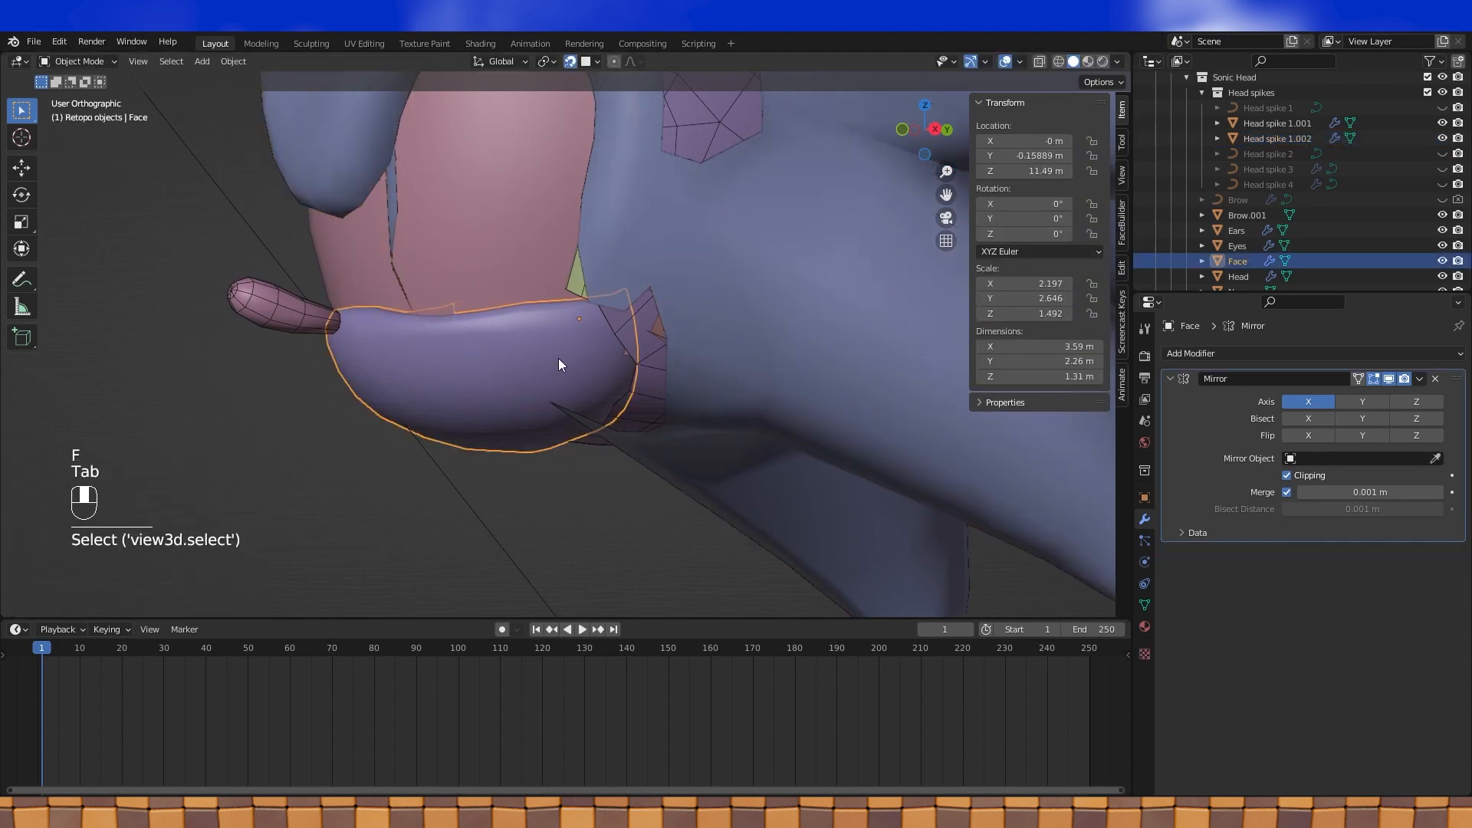
{"action": "left_click", "coordinate": [1145, 499]}
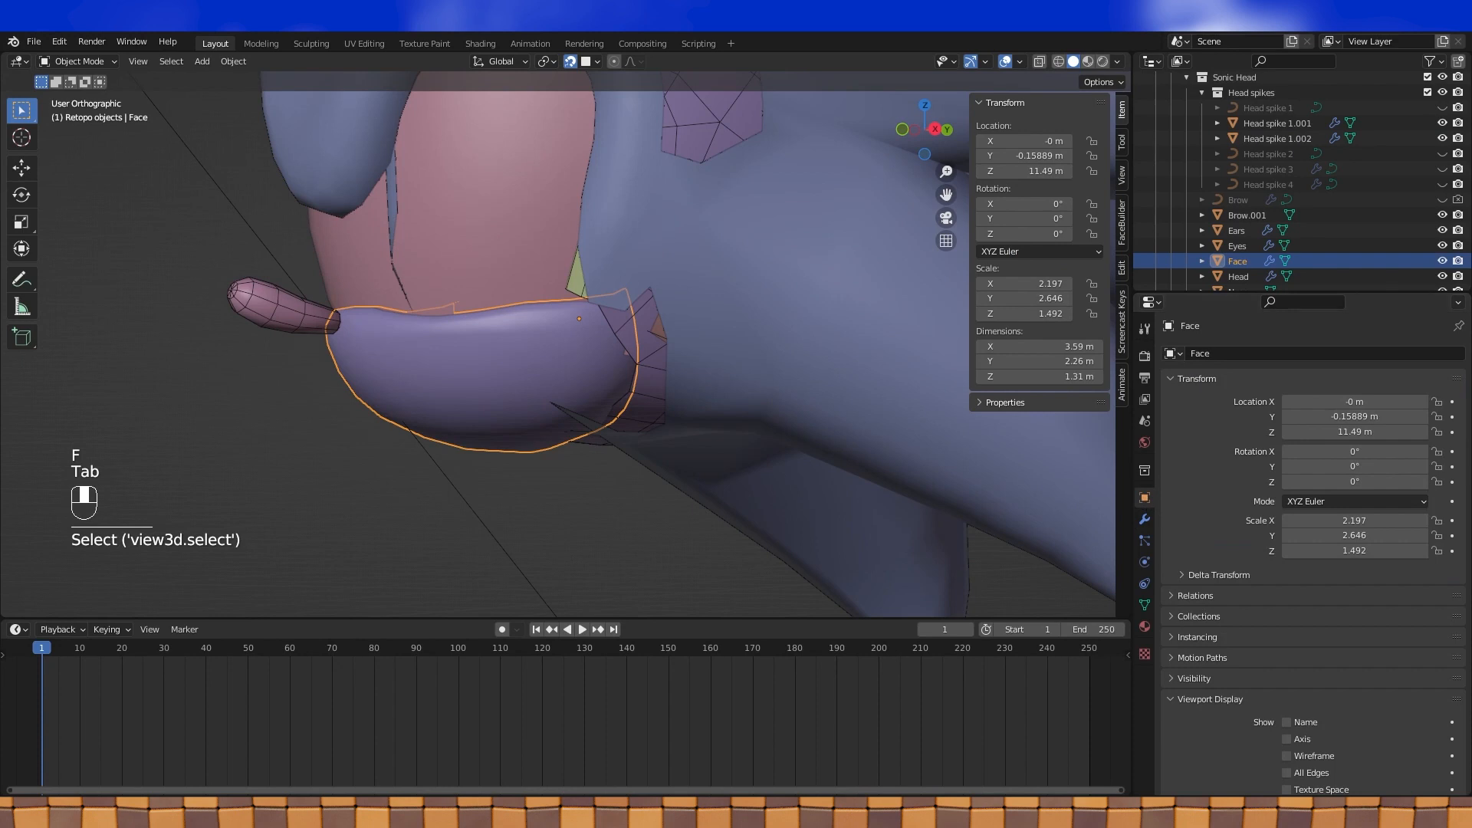
{"action": "left_click", "coordinate": [1287, 756]}
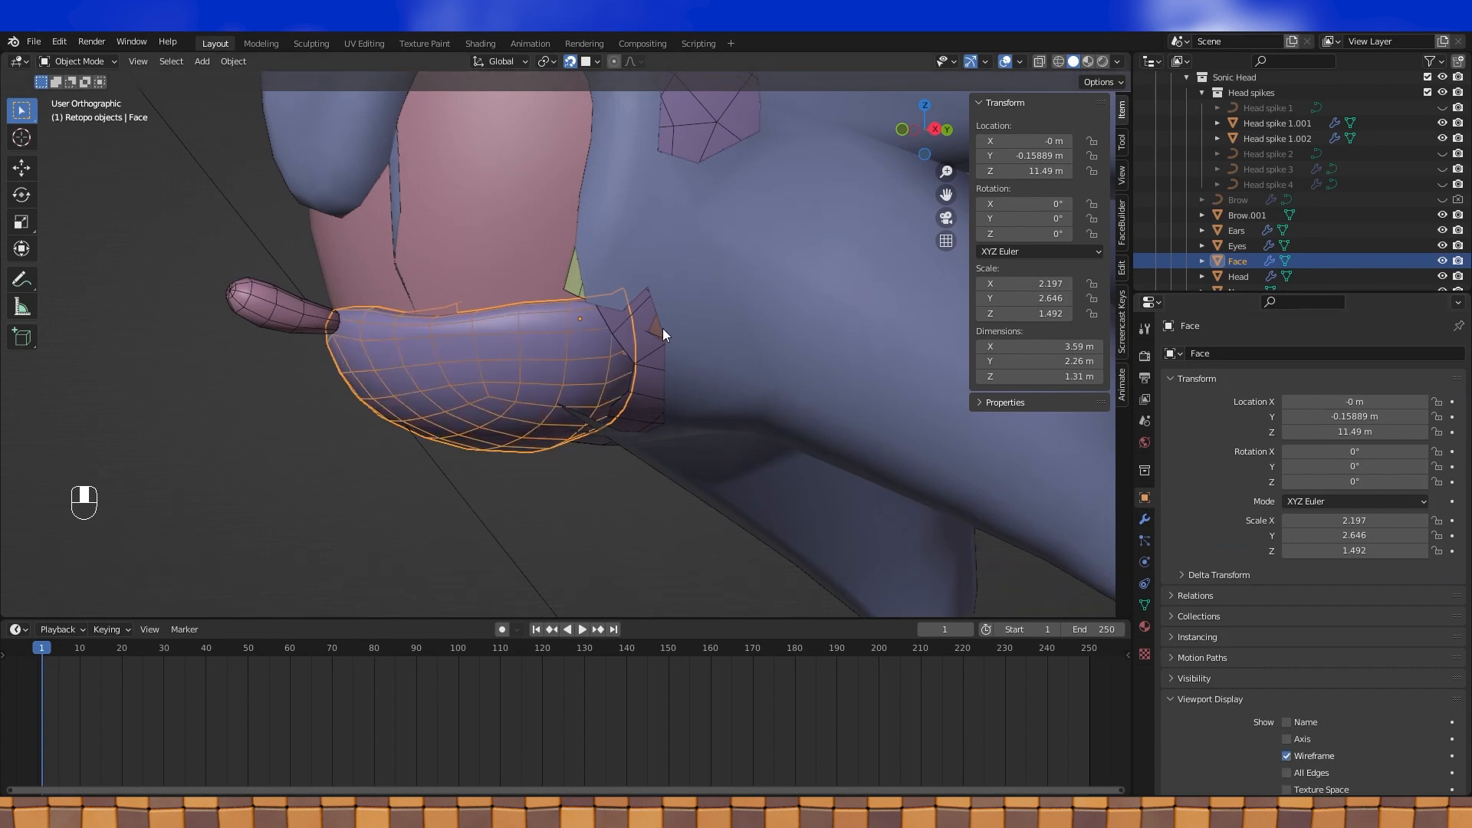
{"action": "scroll", "coordinate": [659, 329], "scroll_direction": "up", "scroll_amount": 2}
{"action": "key", "text": "Tab"}
{"action": "key", "text": "Tab"}
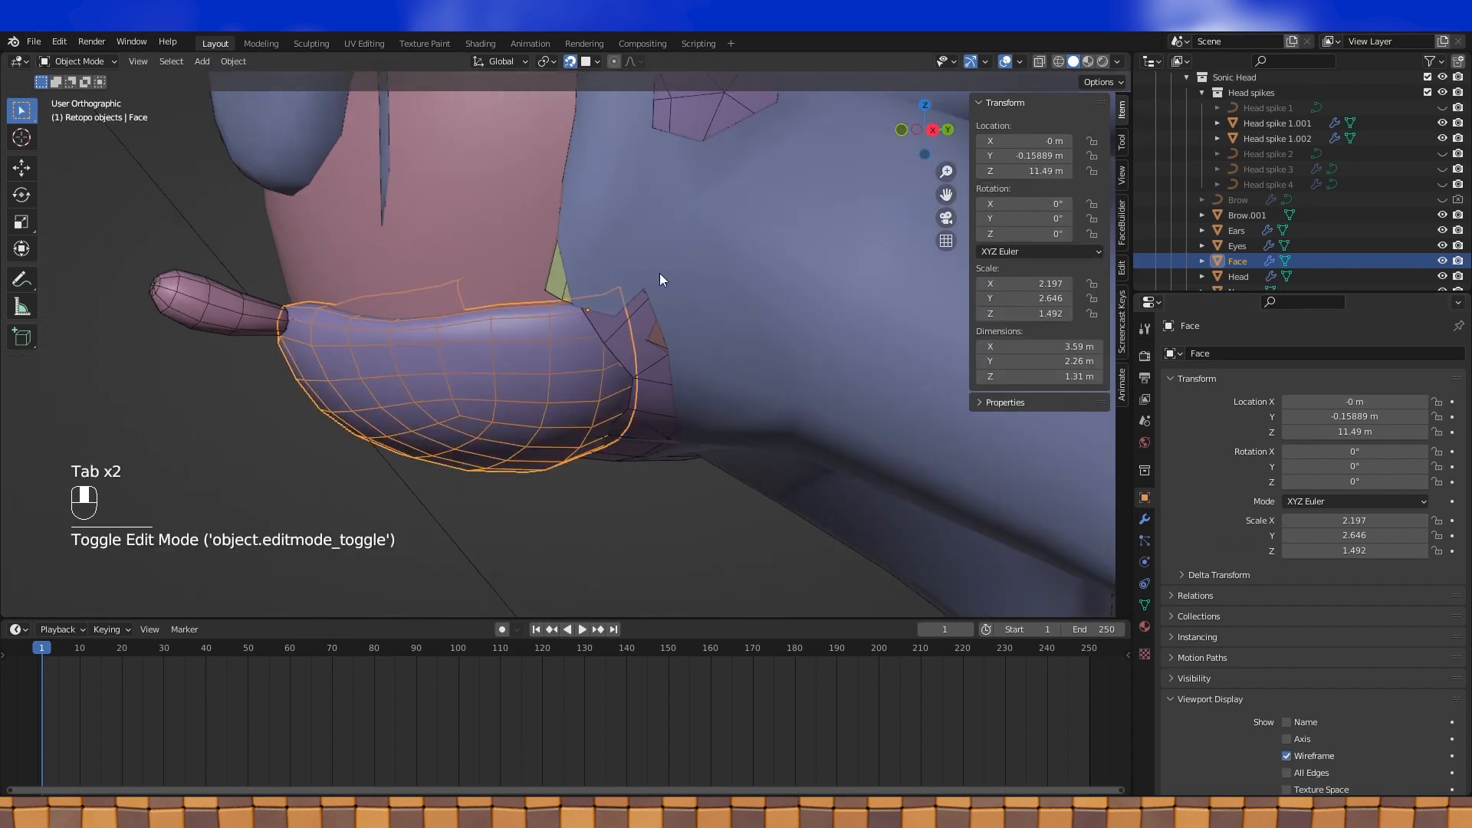
Reopen the head spike mesh, extrude the cheek vertex twice toward the muzzle's rear corner and fill a face between the new vertices
{"action": "left_click", "coordinate": [653, 284]}
{"action": "key", "text": "Tab"}
{"action": "mouse_move", "coordinate": [654, 284]}
{"action": "middle_mouse_down", "text": "shift"}
{"action": "mouse_move", "coordinate": [665, 272]}
{"action": "mouse_move", "coordinate": [658, 289]}
{"action": "mouse_move", "coordinate": [642, 280]}
{"action": "middle_mouse_up", "text": "shift"}
{"action": "left_click", "coordinate": [625, 297]}
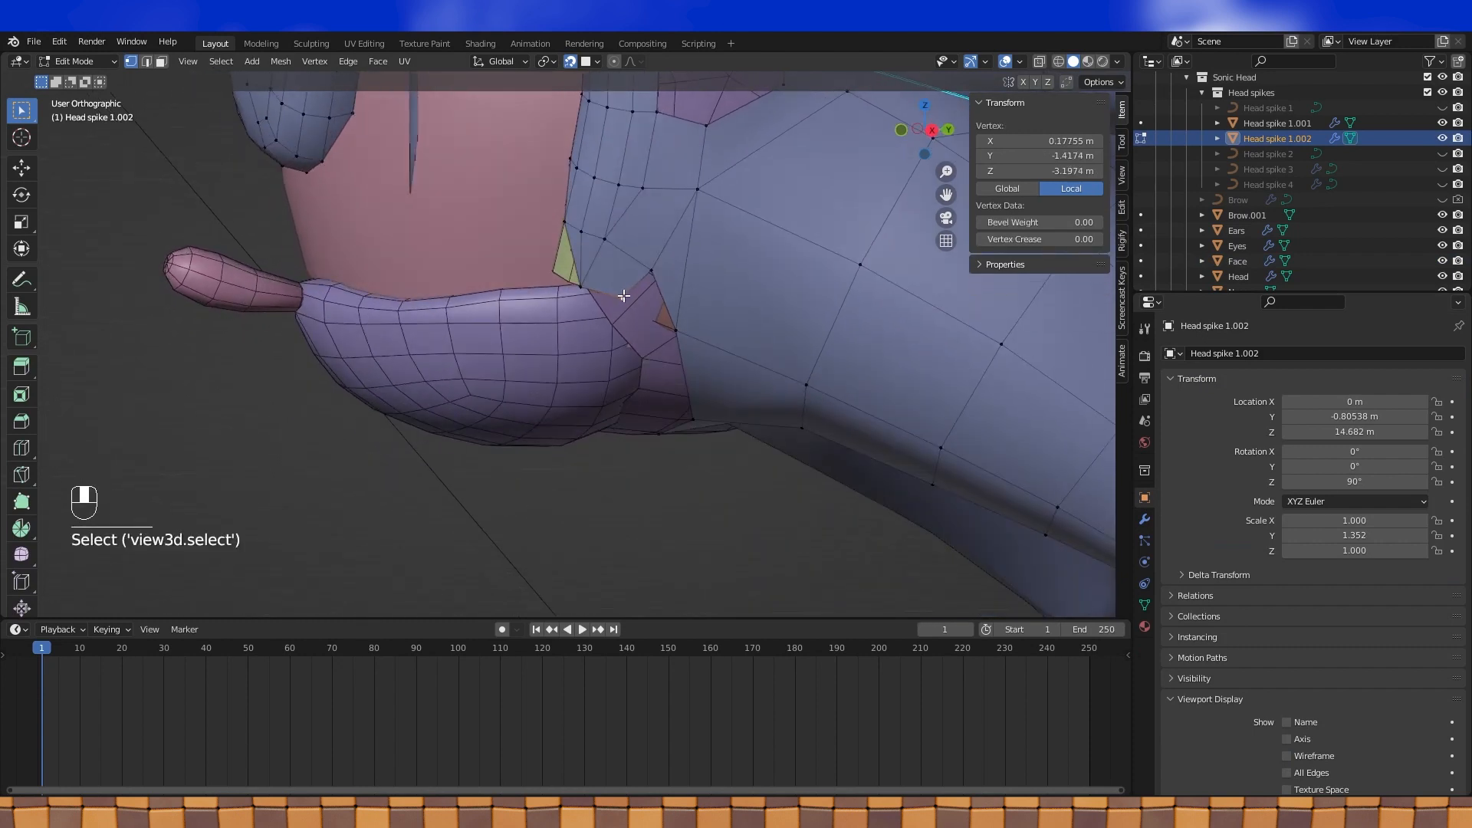
{"action": "key", "text": "e"}
{"action": "left_click", "coordinate": [614, 303]}
{"action": "key", "text": "e"}
{"action": "left_click", "coordinate": [605, 307]}
{"action": "left_click", "coordinate": [612, 310], "text": "shift"}
{"action": "left_click", "coordinate": [622, 298], "text": "shift"}
{"action": "key", "text": "f"}
Fill the remaining small gaps with faces joining the new cheek vertices to the front corner of the lower head spike
{"action": "left_click", "coordinate": [623, 298]}
{"action": "left_click", "coordinate": [607, 306], "text": "shift"}
{"action": "left_click", "coordinate": [613, 315], "text": "shift"}
{"action": "key", "text": "f"}
{"action": "left_click", "coordinate": [618, 305]}
{"action": "middle_click_drag", "start_coordinate": [620, 305], "coordinate": [647, 323], "text": "shift"}
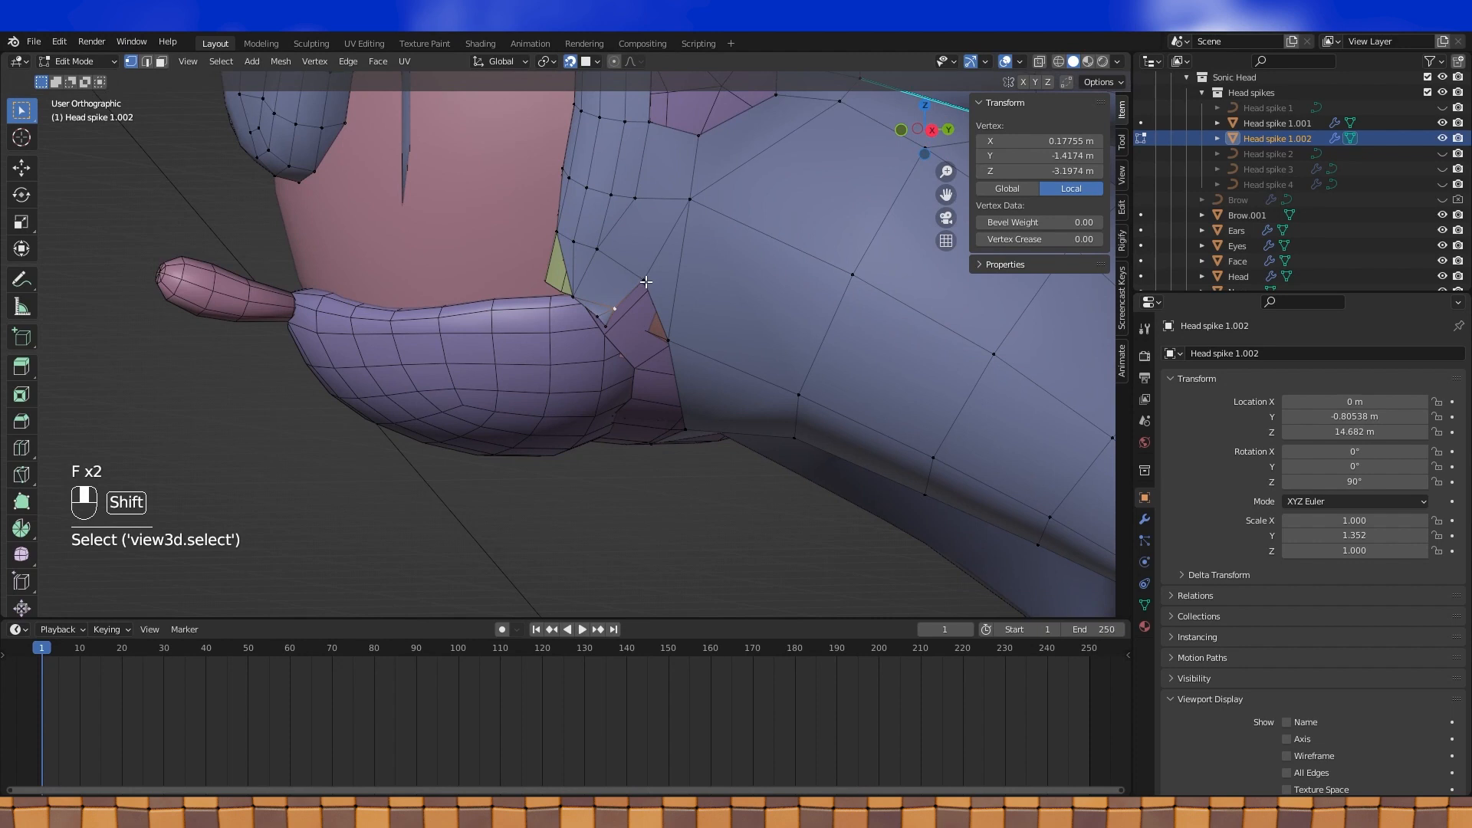
{"action": "left_click", "coordinate": [645, 282], "text": "shift"}
{"action": "key", "text": "f"}
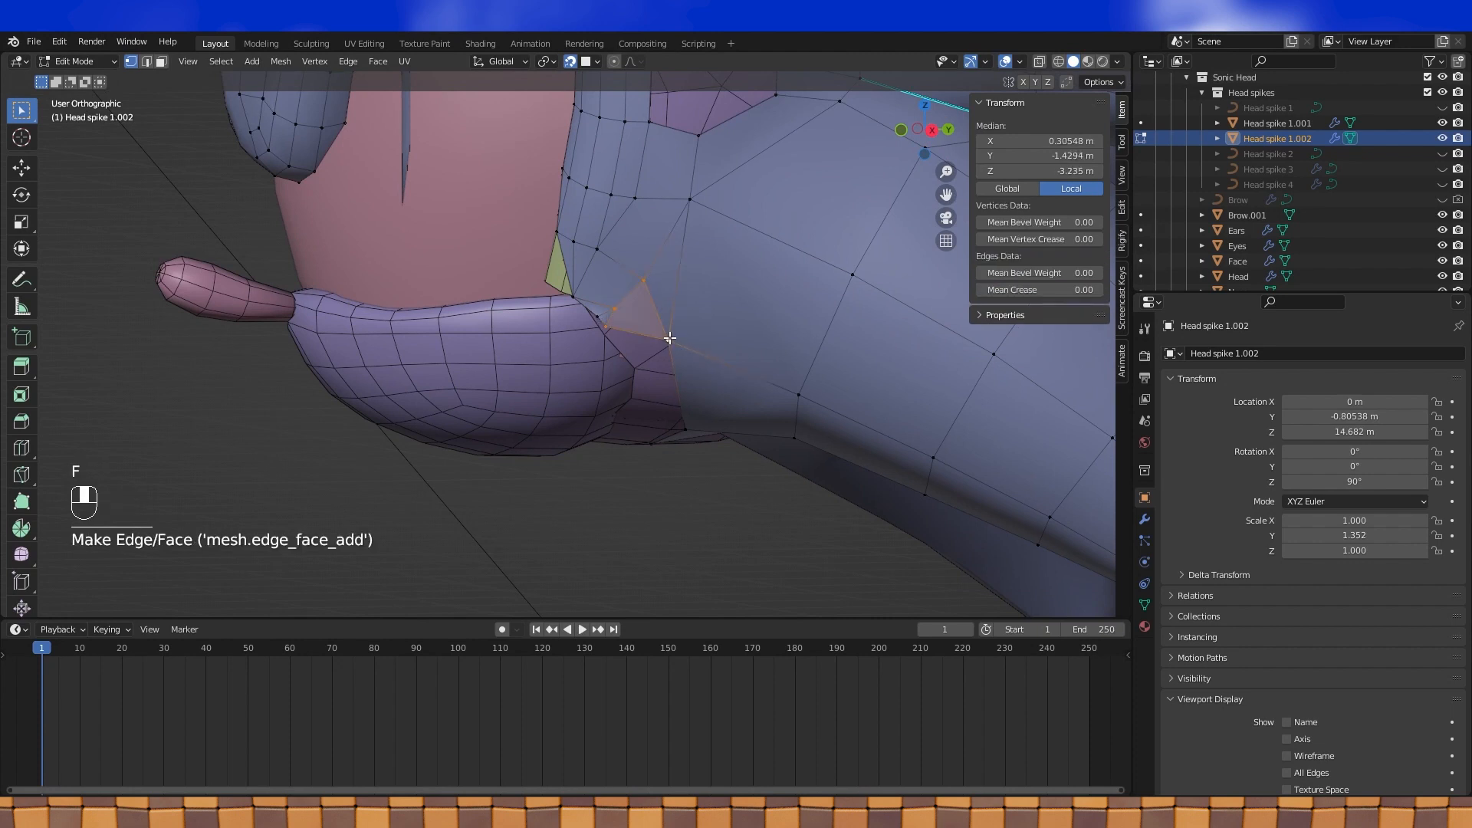
Reposition the new vertices at the muzzle's rear corner so they follow the muzzle's edge
{"action": "middle_click_drag", "start_coordinate": [724, 381], "coordinate": [643, 279], "text": "shift"}
{"action": "left_click", "coordinate": [643, 259]}
{"action": "key", "text": "g"}
{"action": "left_click", "coordinate": [627, 278]}
{"action": "left_click", "coordinate": [646, 295]}
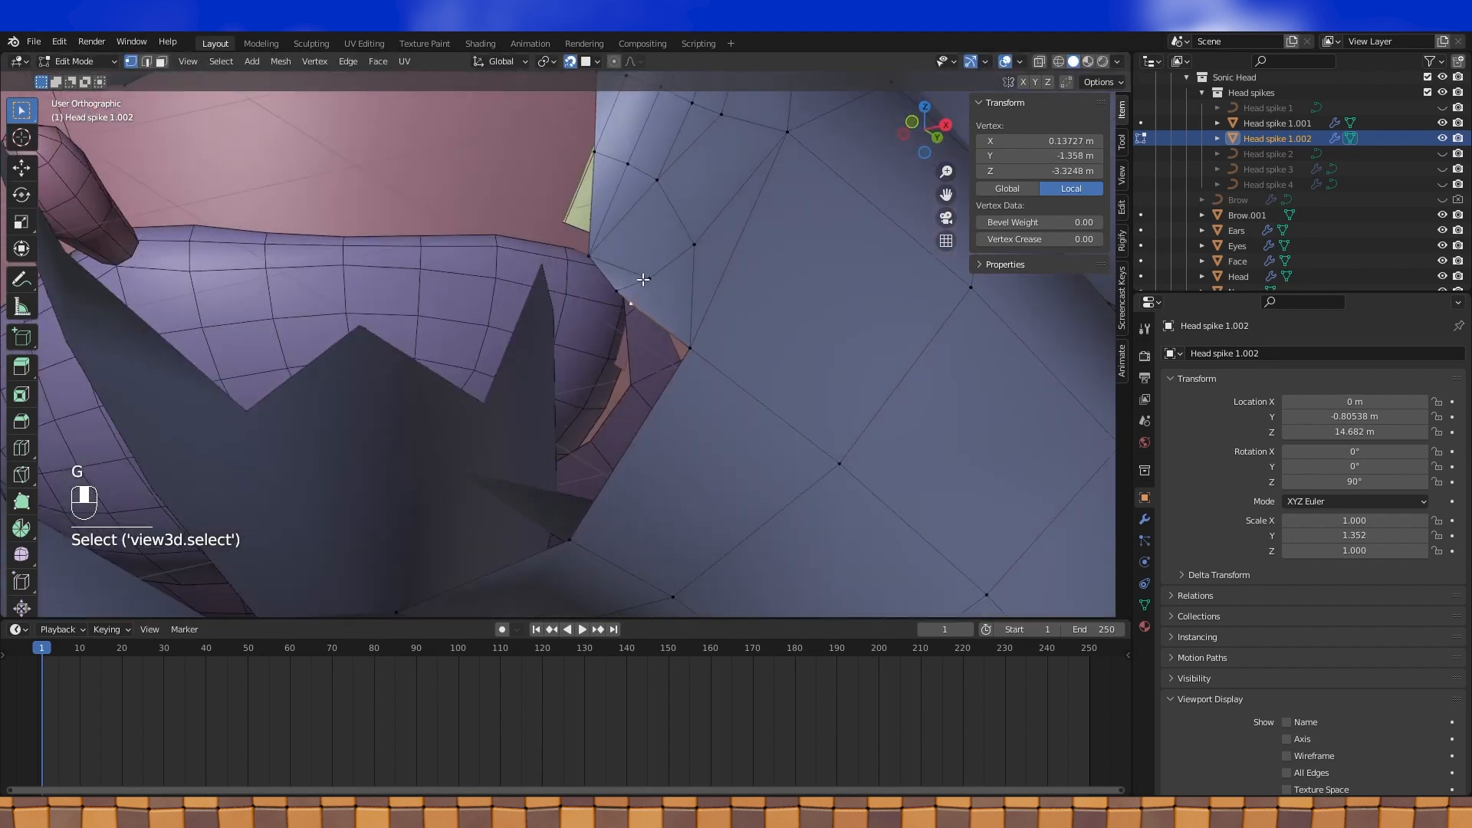
{"action": "left_click", "coordinate": [621, 306]}
{"action": "key", "text": "Tab"}
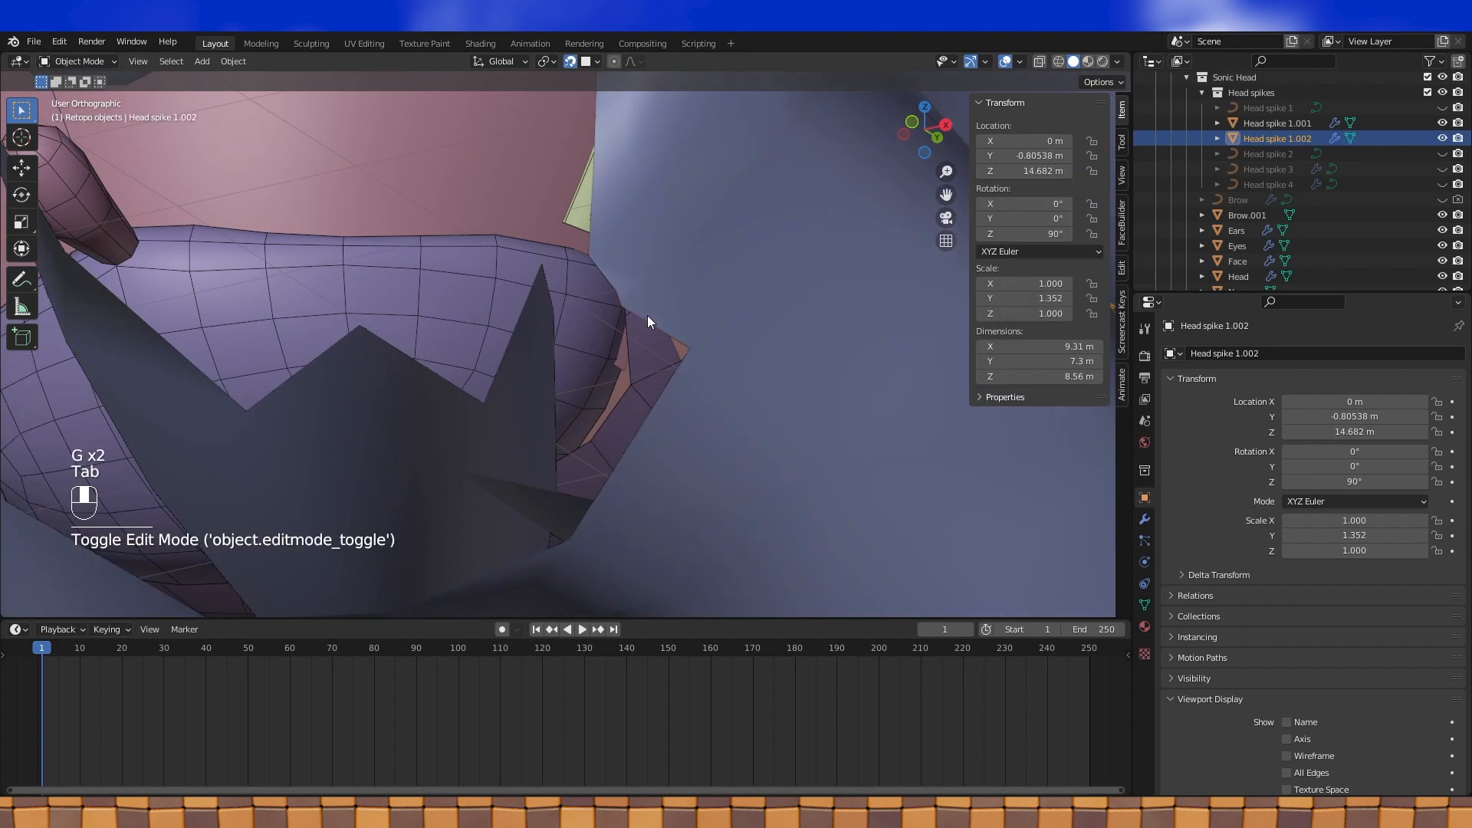
Move the cheek vertex beside the muzzle's rear corner slightly along the global X axis
{"action": "middle_click_drag", "start_coordinate": [647, 322], "coordinate": [687, 342]}
{"action": "scroll", "coordinate": [686, 342], "scroll_direction": "down", "scroll_amount": 4}
{"action": "key", "text": "Tab"}
{"action": "middle_click_drag", "start_coordinate": [815, 368], "coordinate": [781, 298]}
{"action": "left_click", "coordinate": [656, 342]}
{"action": "middle_click_drag", "start_coordinate": [656, 341], "coordinate": [706, 483]}
{"action": "scroll", "coordinate": [798, 352], "scroll_direction": "up", "scroll_amount": 2}
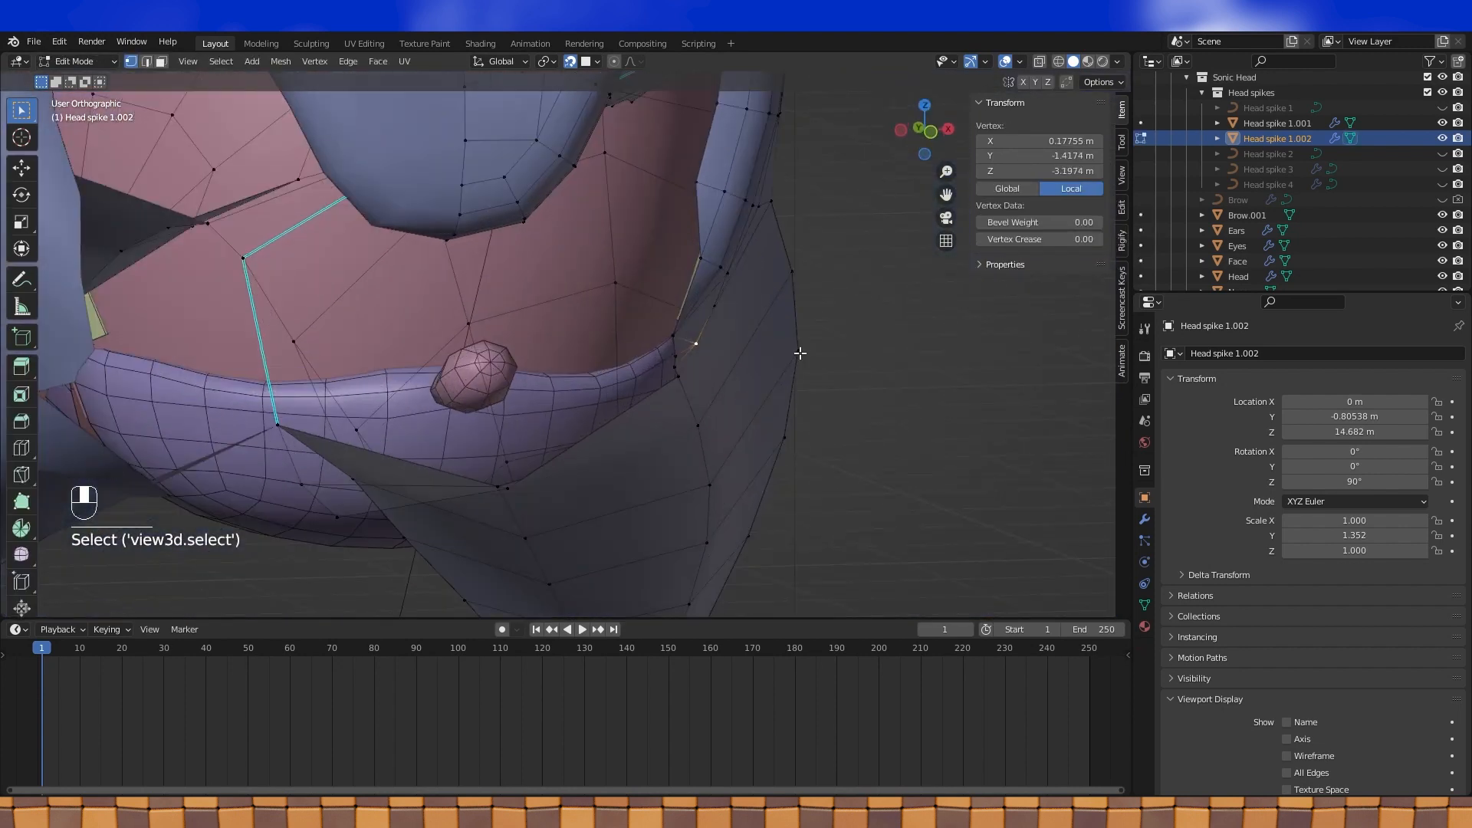
{"action": "middle_click_drag", "start_coordinate": [798, 352], "coordinate": [758, 383]}
{"action": "key", "text": "g"}
{"action": "key", "text": "x"}
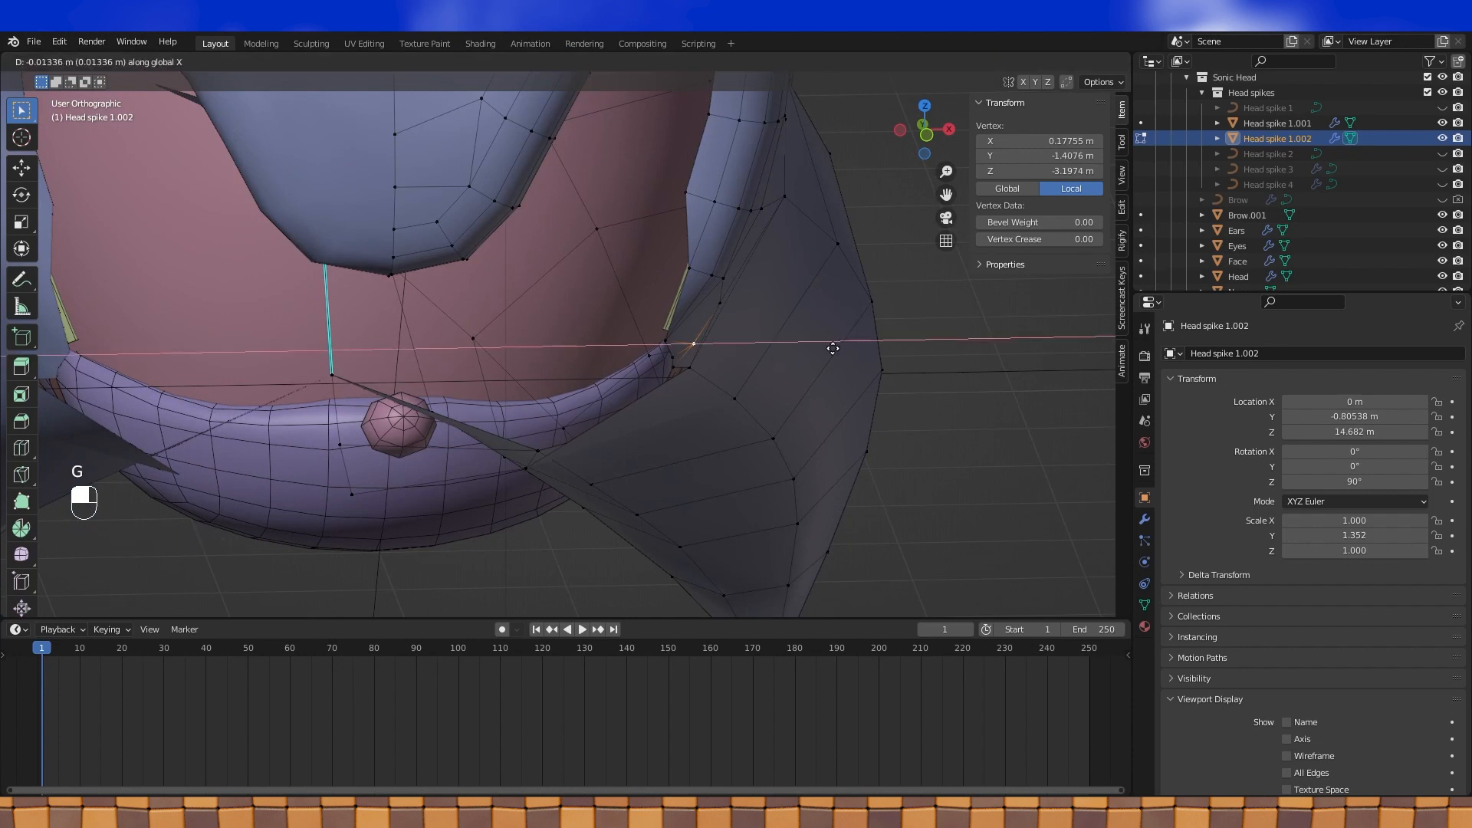
{"action": "left_click", "coordinate": [826, 349]}
Examine the open gap between the muzzle and the lower head spikes from below
{"action": "key", "text": "Tab"}
{"action": "middle_click_drag", "start_coordinate": [802, 375], "coordinate": [775, 329]}
{"action": "scroll", "coordinate": [614, 194], "scroll_direction": "down", "scroll_amount": 4}
{"action": "middle_click_drag", "start_coordinate": [614, 194], "coordinate": [284, 222]}
{"action": "key", "text": "Tab"}
{"action": "scroll", "coordinate": [524, 254], "scroll_direction": "up", "scroll_amount": 4}
{"action": "left_click", "coordinate": [497, 301]}
{"action": "middle_click_drag", "start_coordinate": [713, 337], "coordinate": [656, 347], "text": "shift"}
{"action": "scroll", "coordinate": [701, 350], "scroll_direction": "up", "scroll_amount": 3}
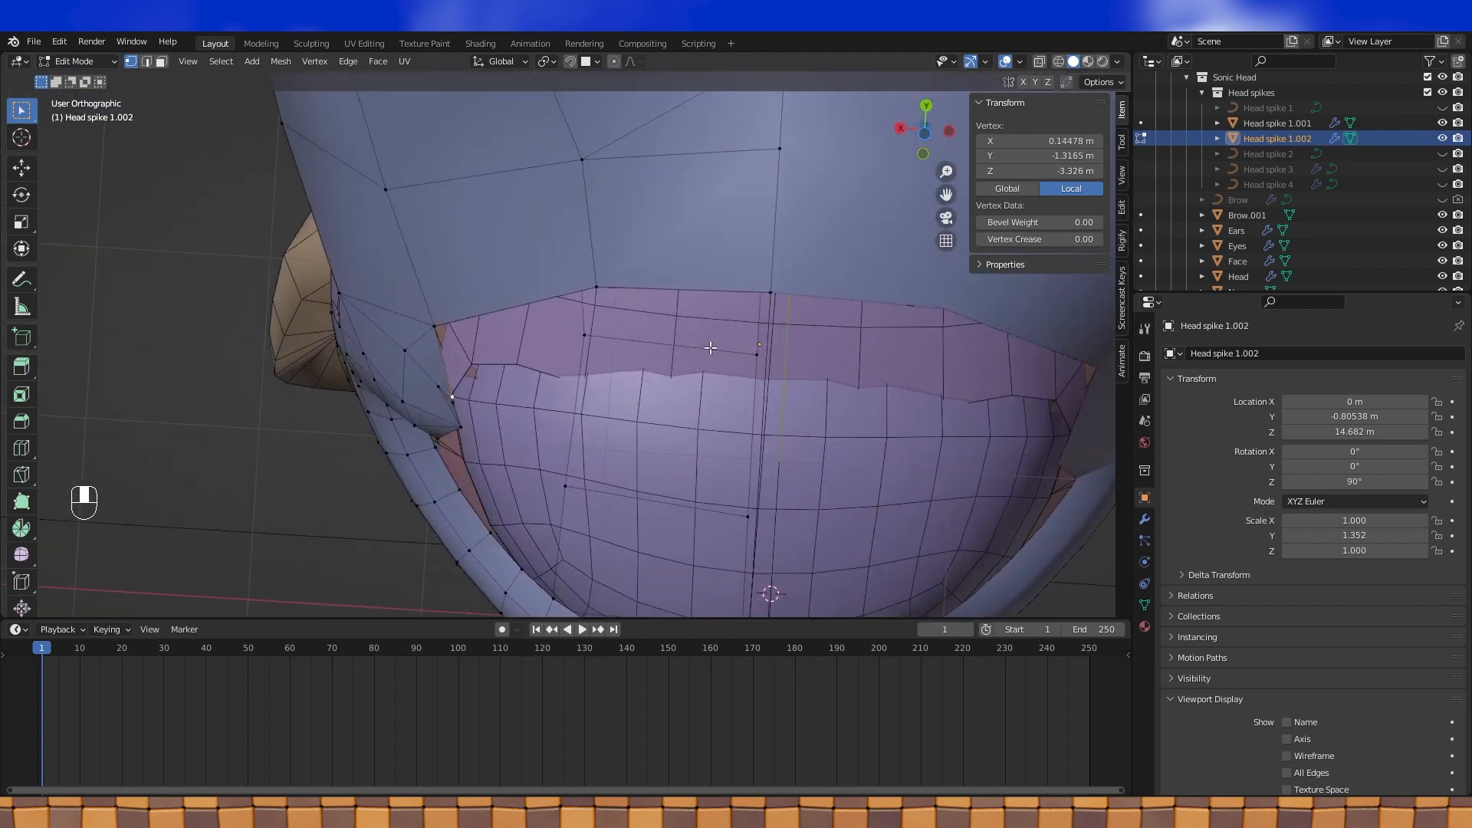
{"action": "left_click", "coordinate": [774, 305]}
{"action": "middle_click_drag", "start_coordinate": [774, 304], "coordinate": [804, 276]}
{"action": "left_click", "coordinate": [831, 207]}
{"action": "key", "text": "Tab"}
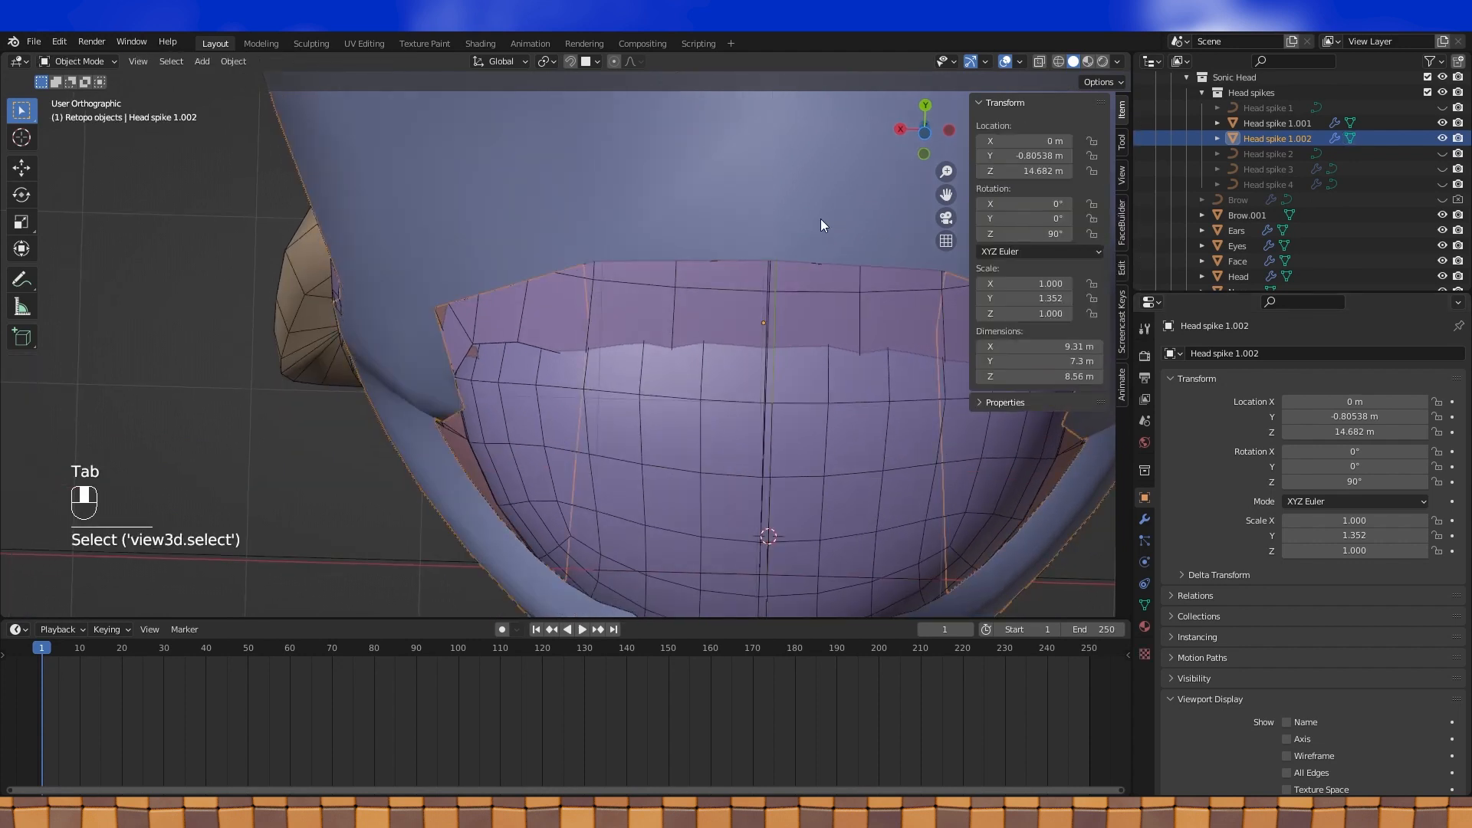
{"action": "key", "text": "Tab"}
{"action": "scroll", "coordinate": [749, 253], "scroll_direction": "down", "scroll_amount": 3}
{"action": "left_click", "coordinate": [681, 286]}
{"action": "middle_click_drag", "start_coordinate": [693, 285], "coordinate": [692, 295]}
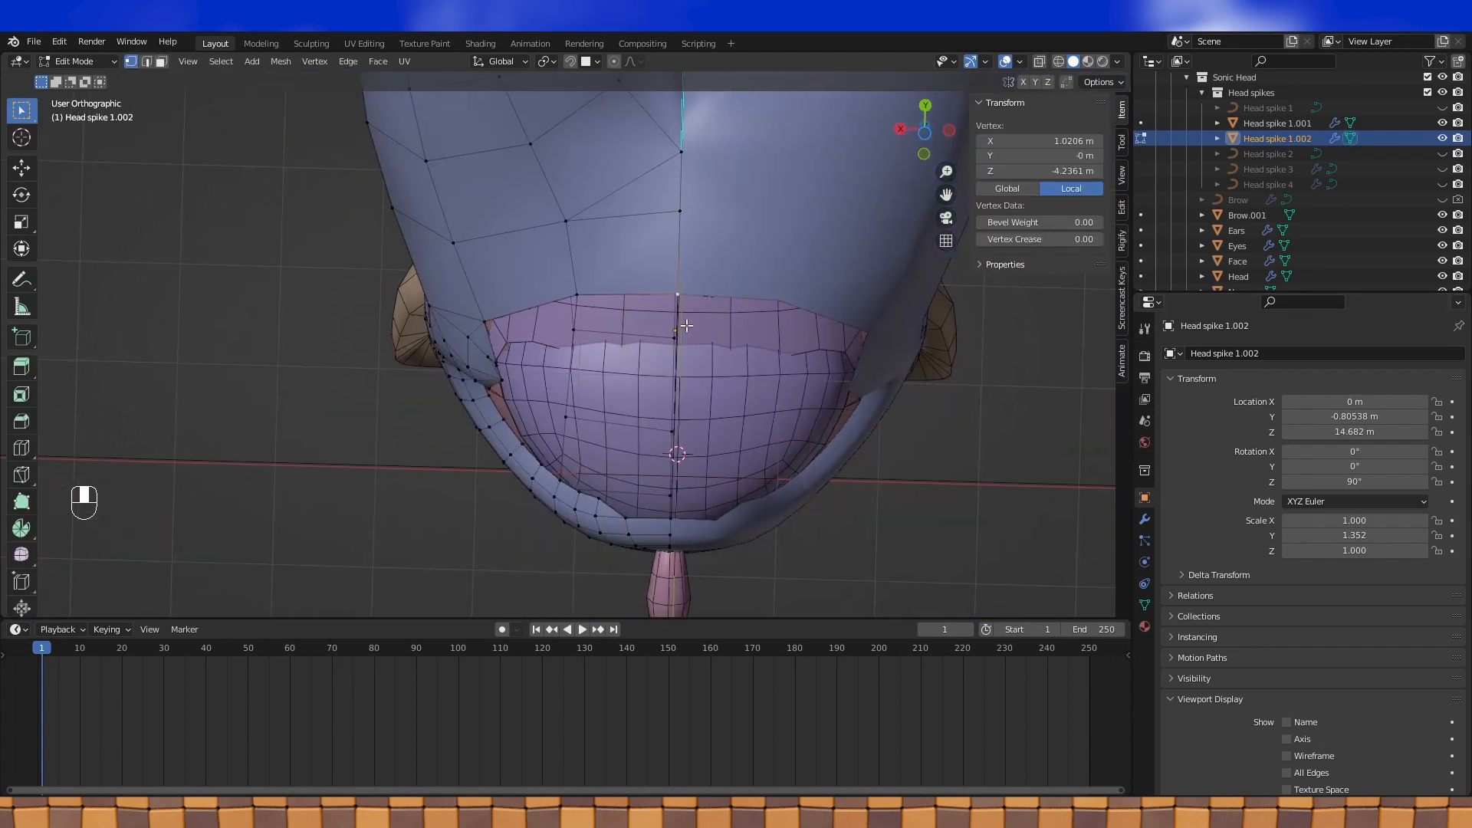
Hide the Head object and return to editing the spike mesh with its front centre vertex selected on the underside
{"action": "key", "text": "KP_7"}
{"action": "key", "text": "ctrl+KP_7"}
{"action": "middle_click_drag", "start_coordinate": [820, 313], "coordinate": [811, 426], "text": "shift"}
{"action": "key", "text": "Tab"}
{"action": "left_click", "coordinate": [760, 377]}
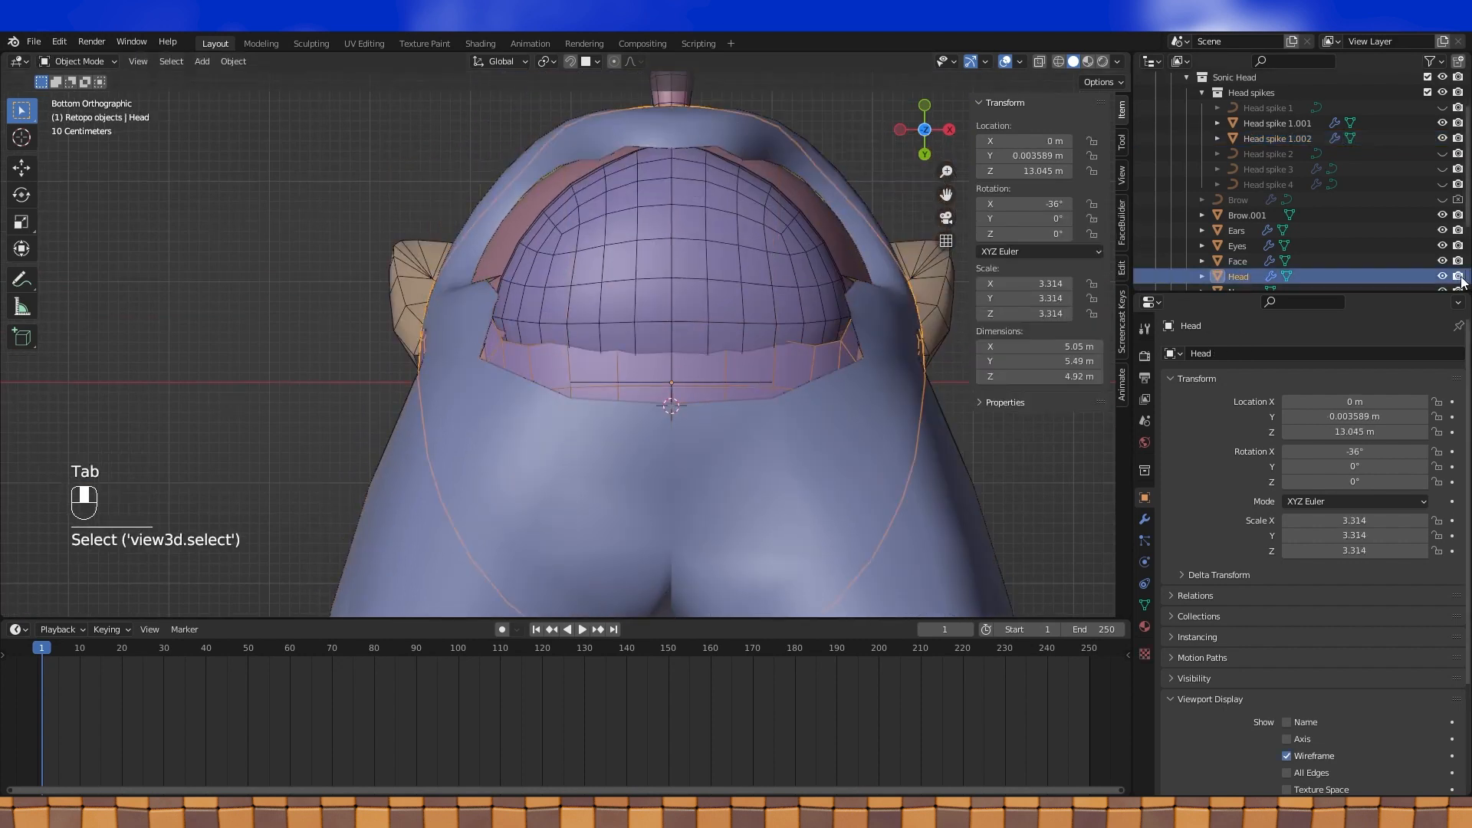
{"action": "left_click", "coordinate": [763, 382]}
{"action": "key", "text": "Tab"}
{"action": "left_click", "coordinate": [688, 414]}
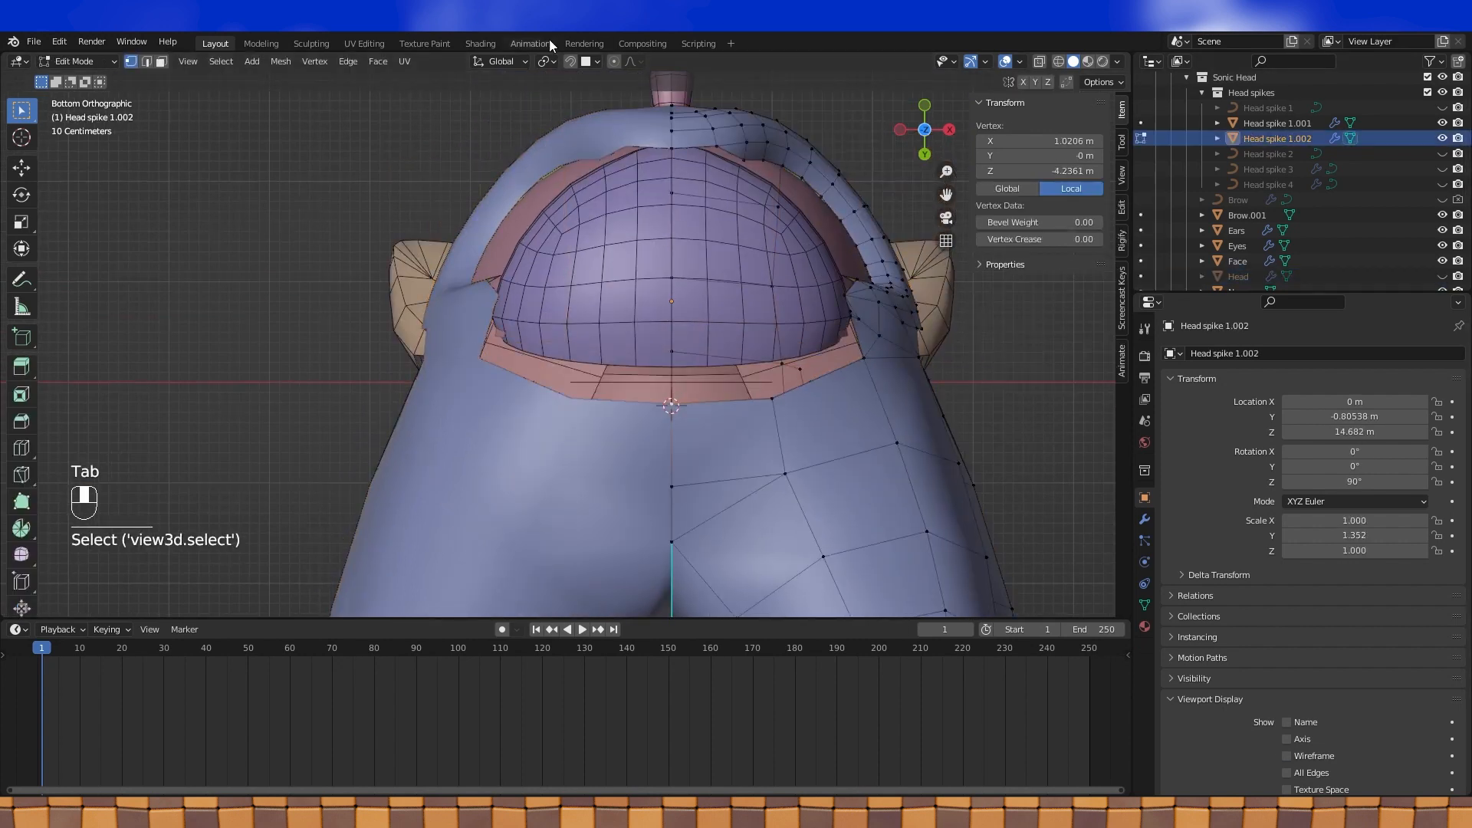
Set snapping to Edge and extrude the lower spike's front centre vertex and its neighbour forward onto the muzzle's rear edge
{"action": "left_click", "coordinate": [598, 63]}
{"action": "left_click", "coordinate": [559, 141]}
{"action": "key", "text": "e"}
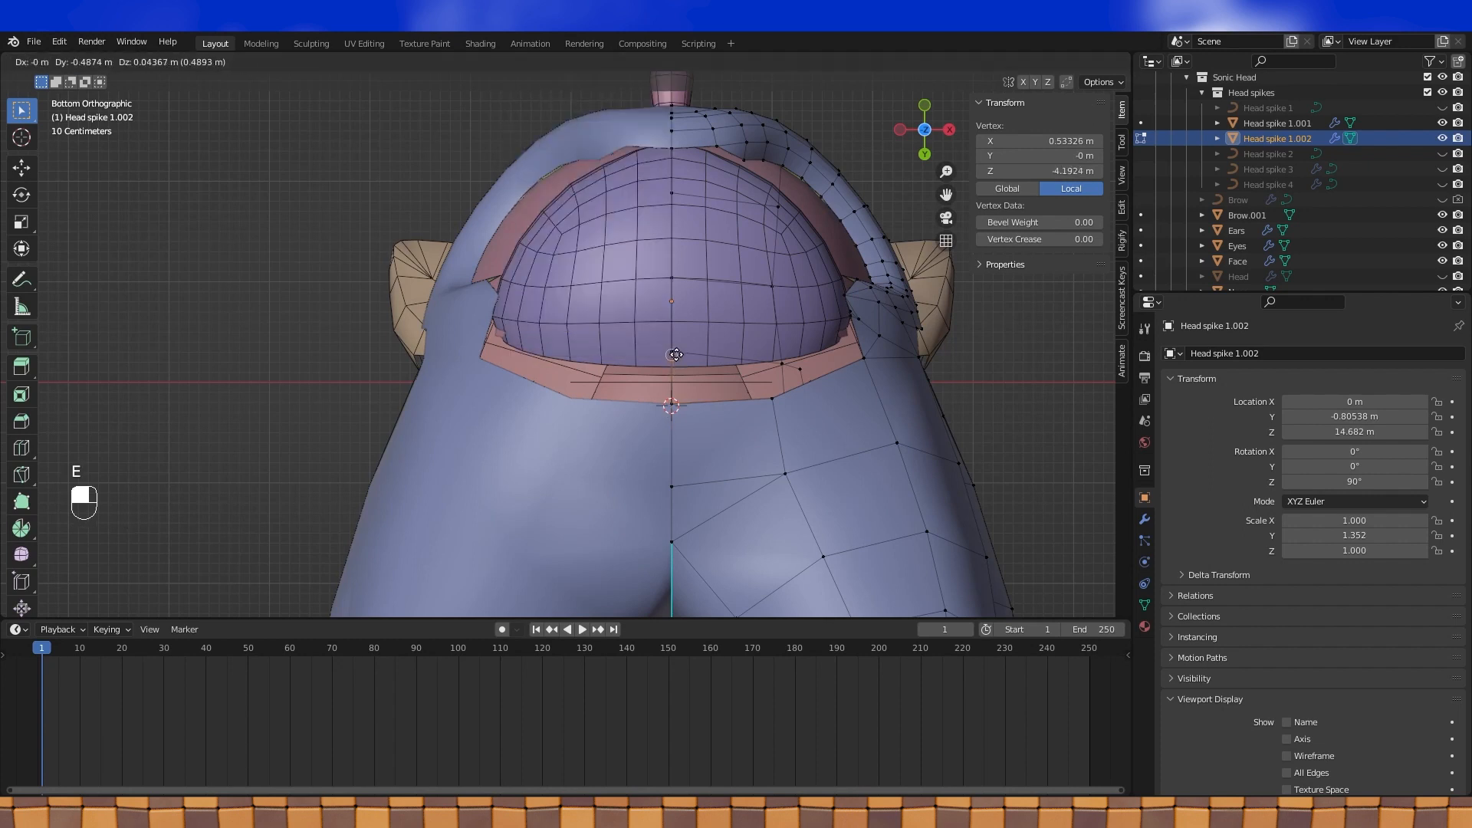
{"action": "left_click", "coordinate": [675, 355]}
{"action": "left_click", "coordinate": [771, 398]}
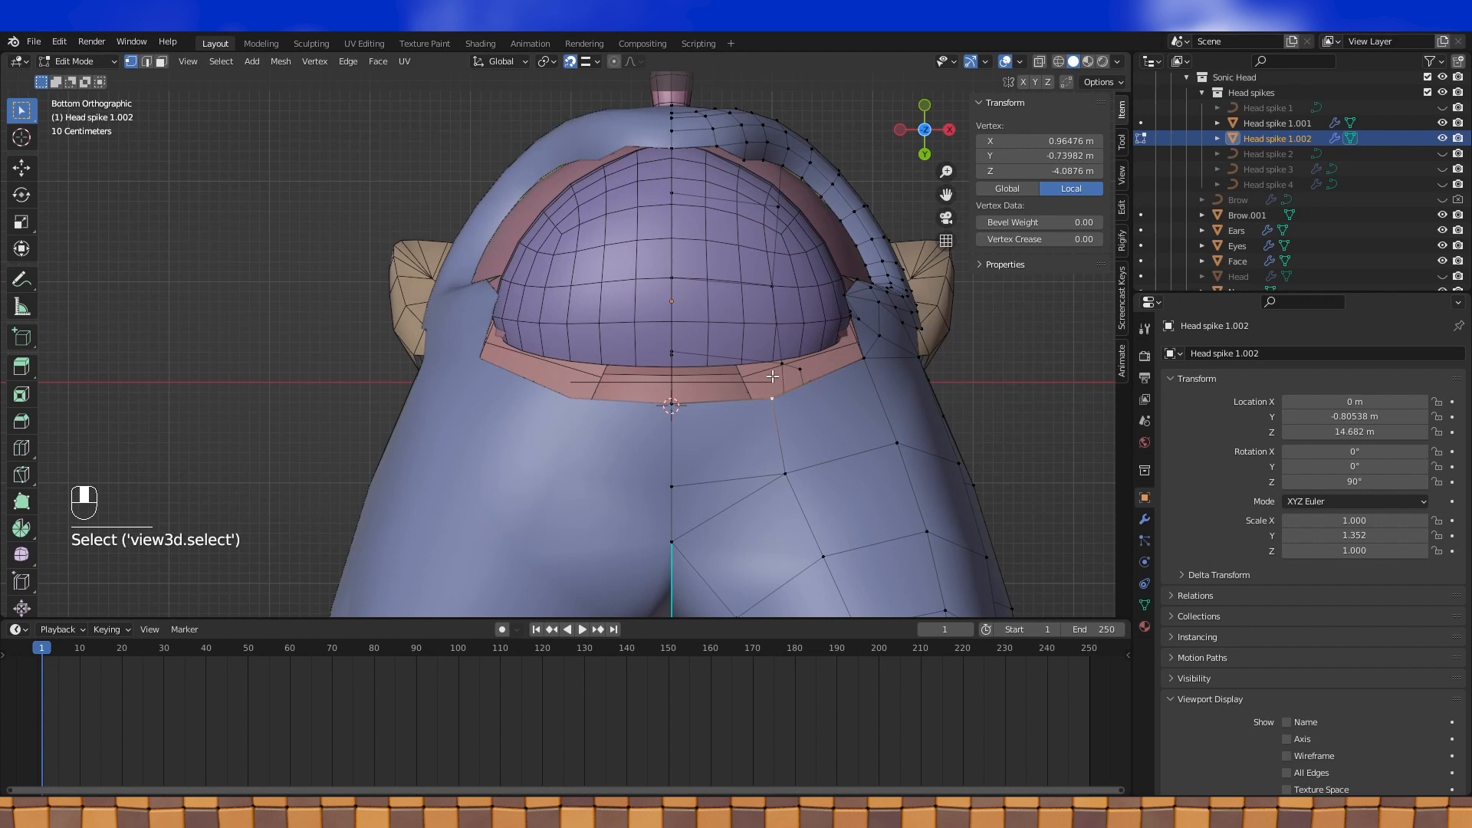
{"action": "key", "text": "e"}
{"action": "left_click", "coordinate": [775, 348]}
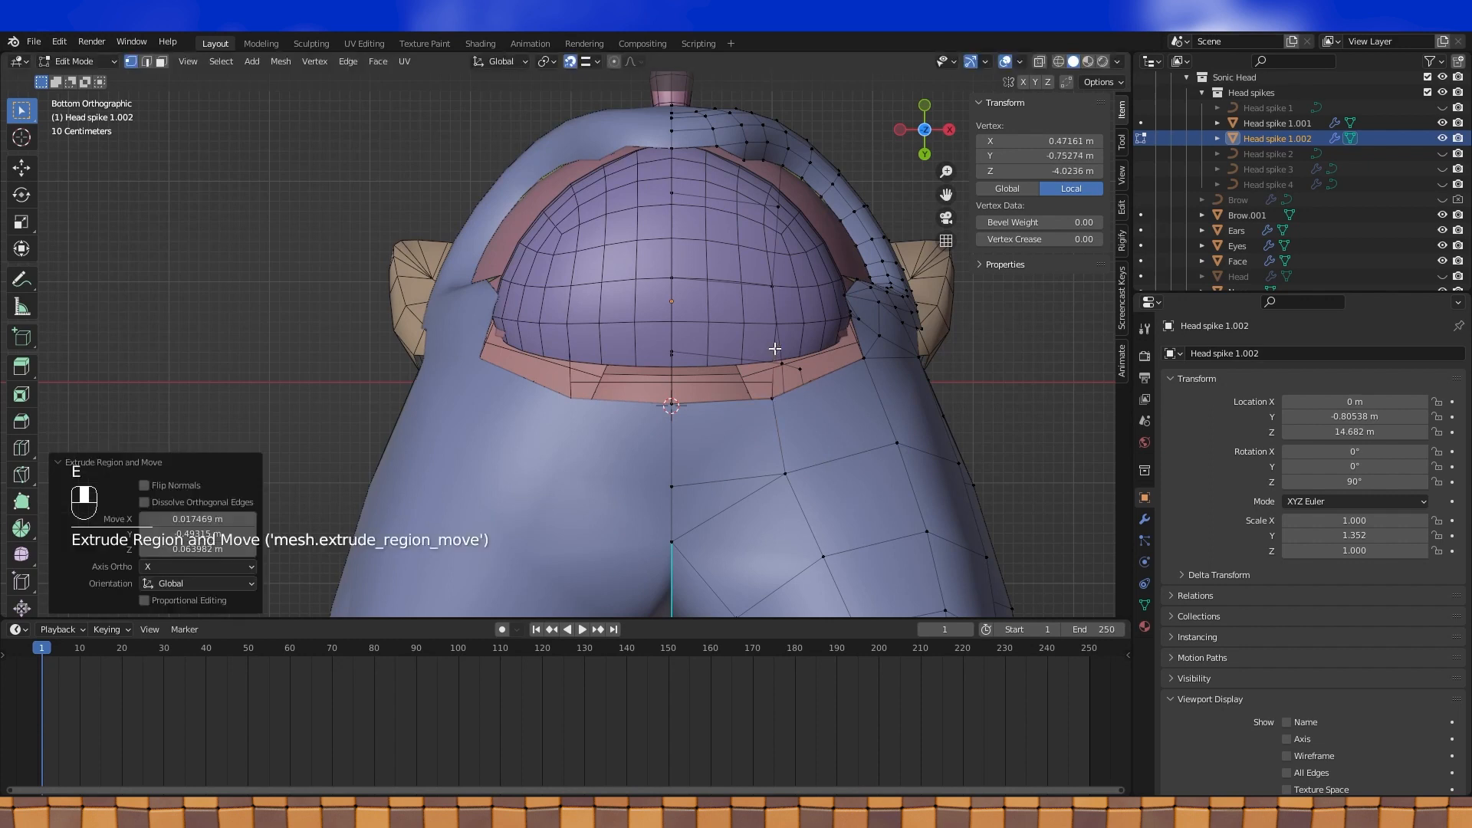
{"action": "scroll", "coordinate": [759, 352], "scroll_direction": "up", "scroll_amount": 1}
{"action": "left_click", "coordinate": [693, 358]}
{"action": "key", "text": "e"}
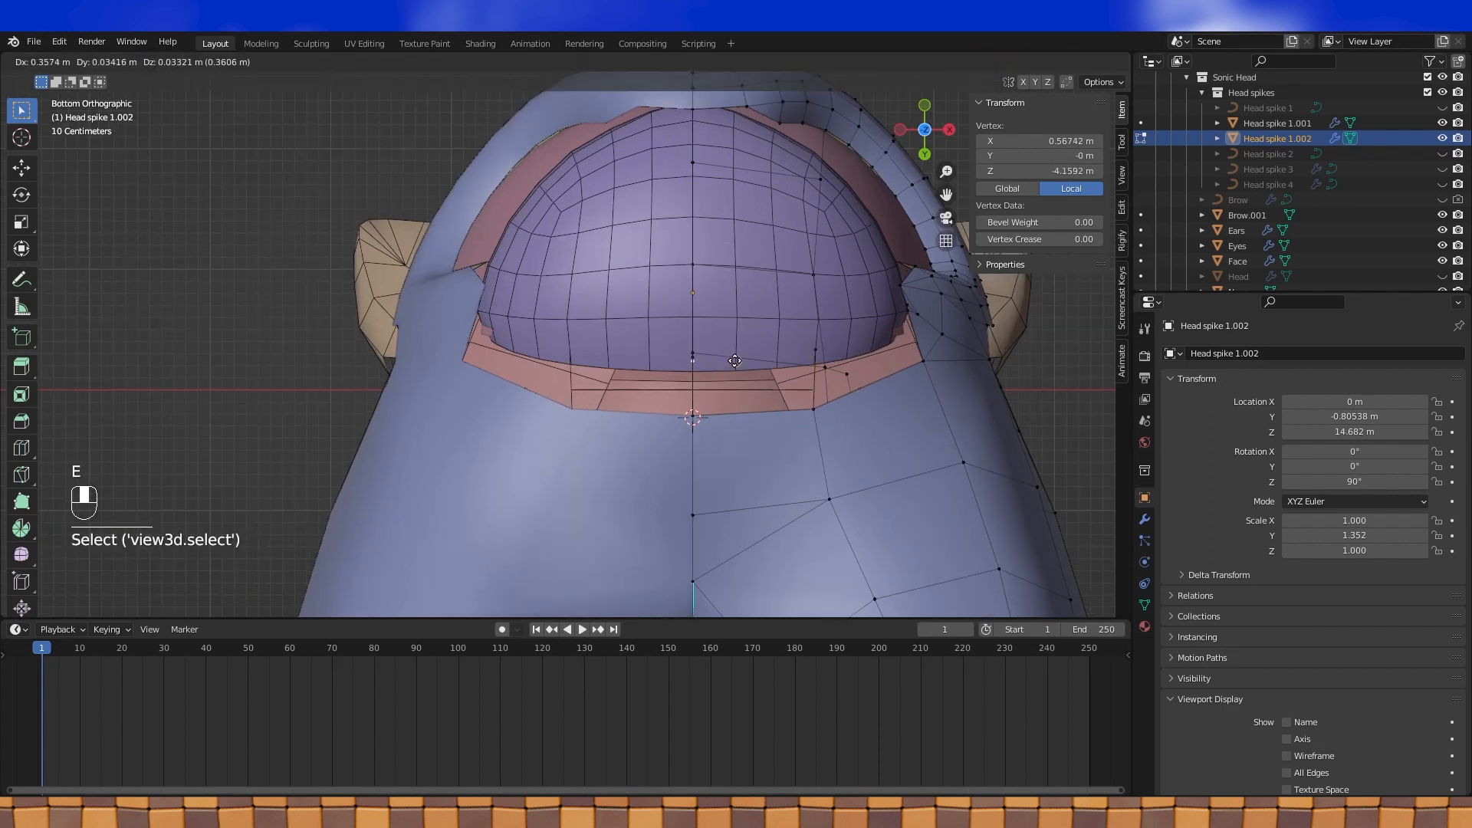
{"action": "left_click", "coordinate": [704, 359]}
{"action": "key", "text": "ctrl+z"}
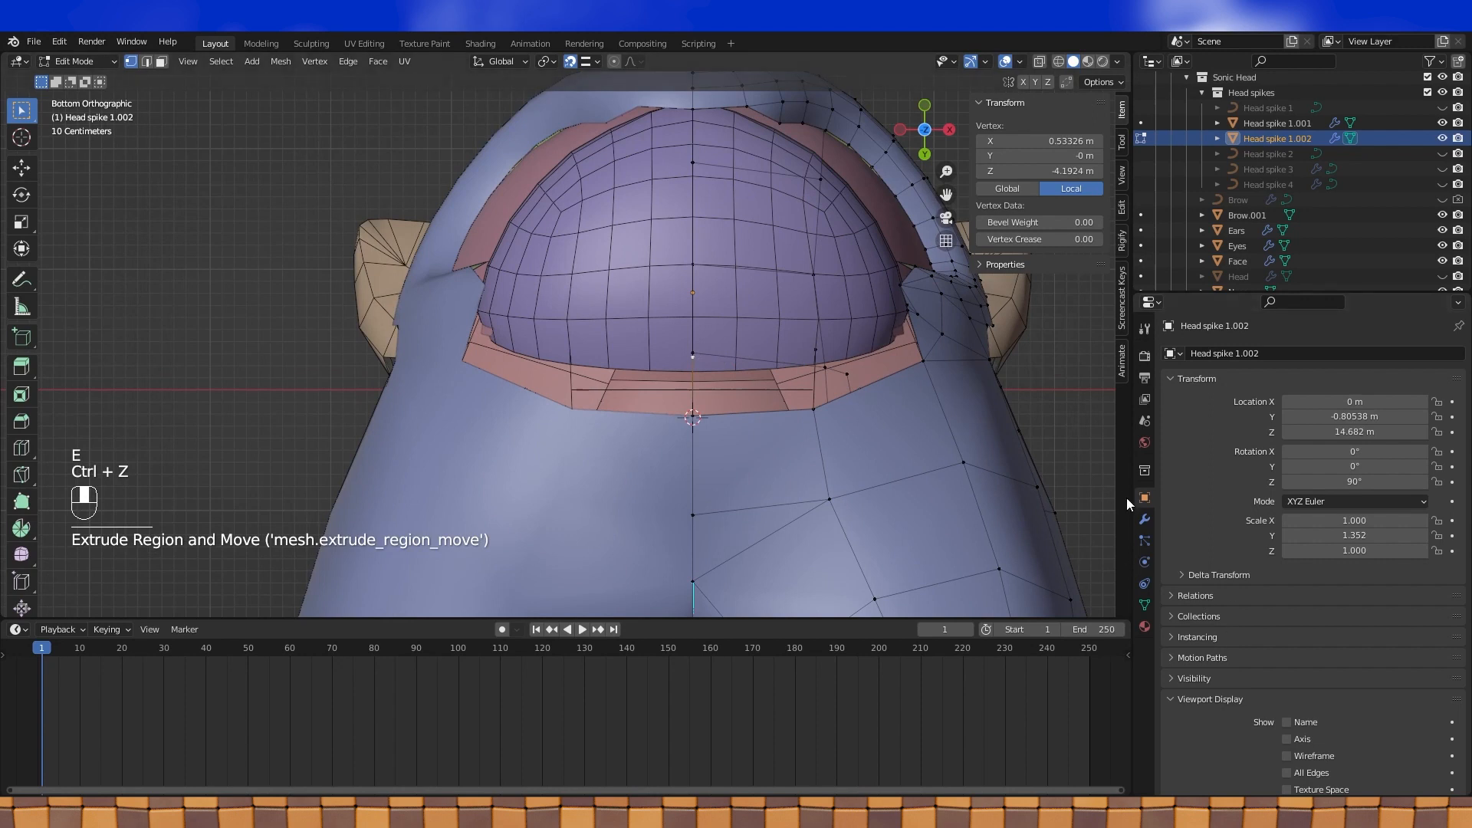
Turn off Clipping on the Mirror modifier, extrude the centre vertex twice along the muzzle's edge and join it to the neighbouring extruded vertex
{"action": "left_click", "coordinate": [1145, 519]}
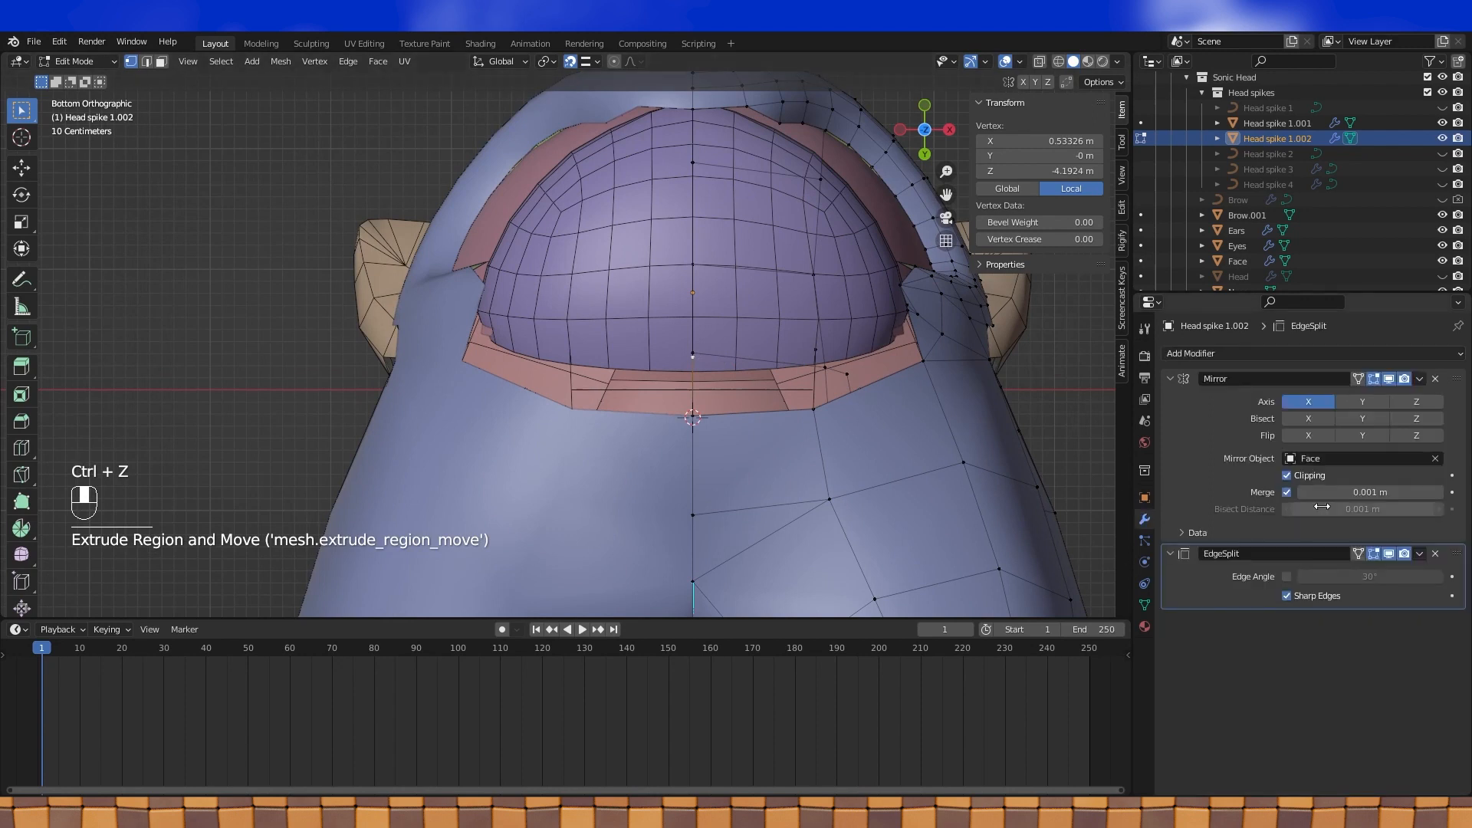
{"action": "key", "text": "e"}
{"action": "left_click", "coordinate": [735, 358]}
{"action": "key", "text": "e"}
{"action": "left_click", "coordinate": [777, 357]}
{"action": "left_click", "coordinate": [816, 347], "text": "shift"}
{"action": "key", "text": "f"}
Extrude three more vertices along the muzzle's rear edge and join the last one to the cheek vertex at the muzzle's corner
{"action": "middle_click_drag", "start_coordinate": [816, 346], "coordinate": [733, 372], "text": "shift"}
{"action": "key", "text": "e"}
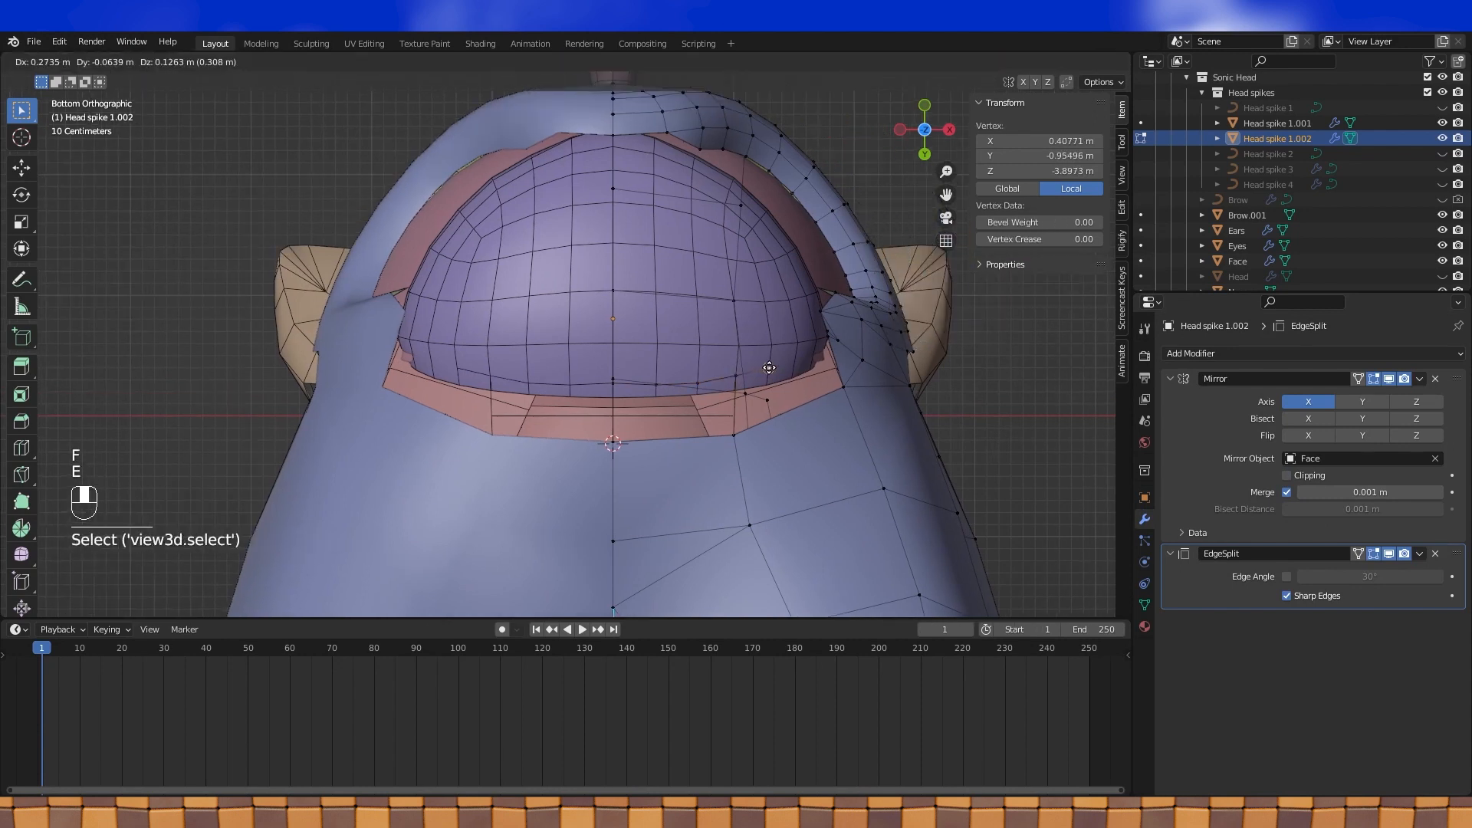
{"action": "left_click", "coordinate": [768, 368]}
{"action": "key", "text": "e"}
{"action": "left_click", "coordinate": [796, 359]}
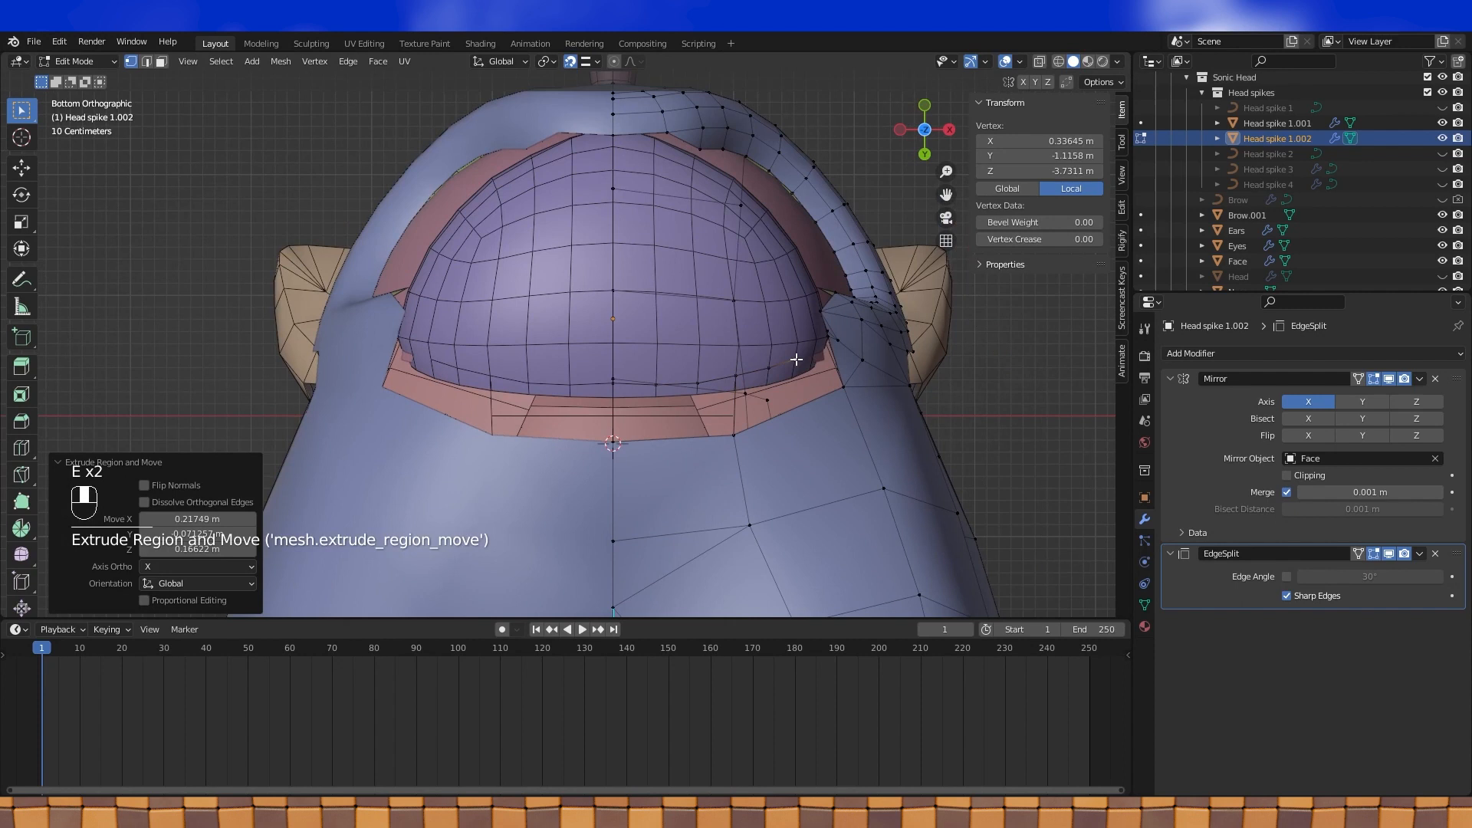
{"action": "key", "text": "e"}
{"action": "left_click", "coordinate": [815, 349]}
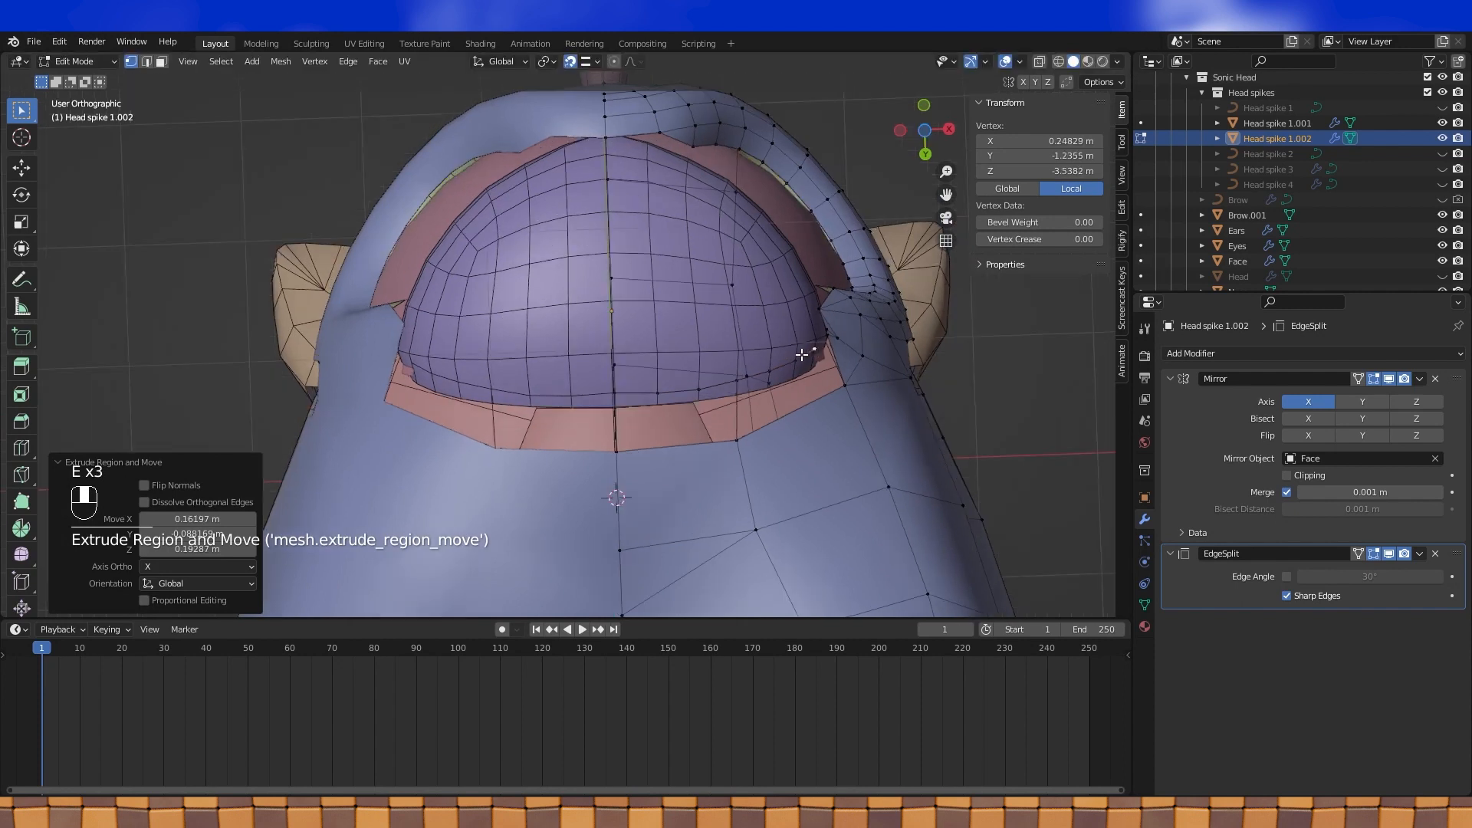
{"action": "middle_click_drag", "start_coordinate": [815, 349], "coordinate": [769, 389]}
{"action": "left_click", "coordinate": [826, 328], "text": "shift"}
{"action": "key", "text": "f"}
Fill the gap between the new muzzle edge chain and the lower spike's front edge with faces
{"action": "middle_click_drag", "start_coordinate": [826, 328], "coordinate": [812, 369]}
{"action": "left_click", "coordinate": [822, 367], "text": "alt"}
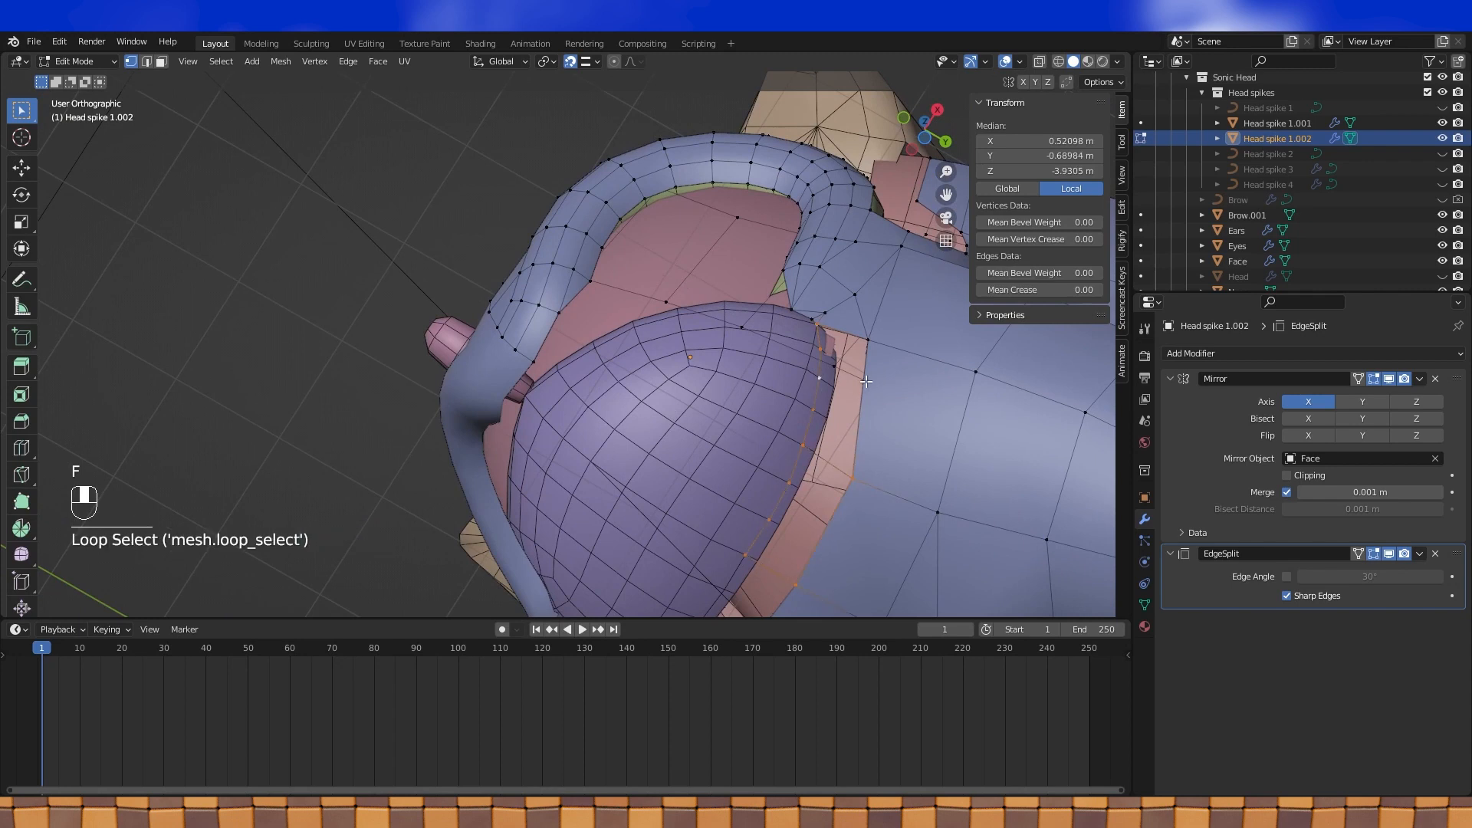
{"action": "left_click", "coordinate": [873, 337]}
{"action": "left_click", "coordinate": [816, 343], "text": "shift"}
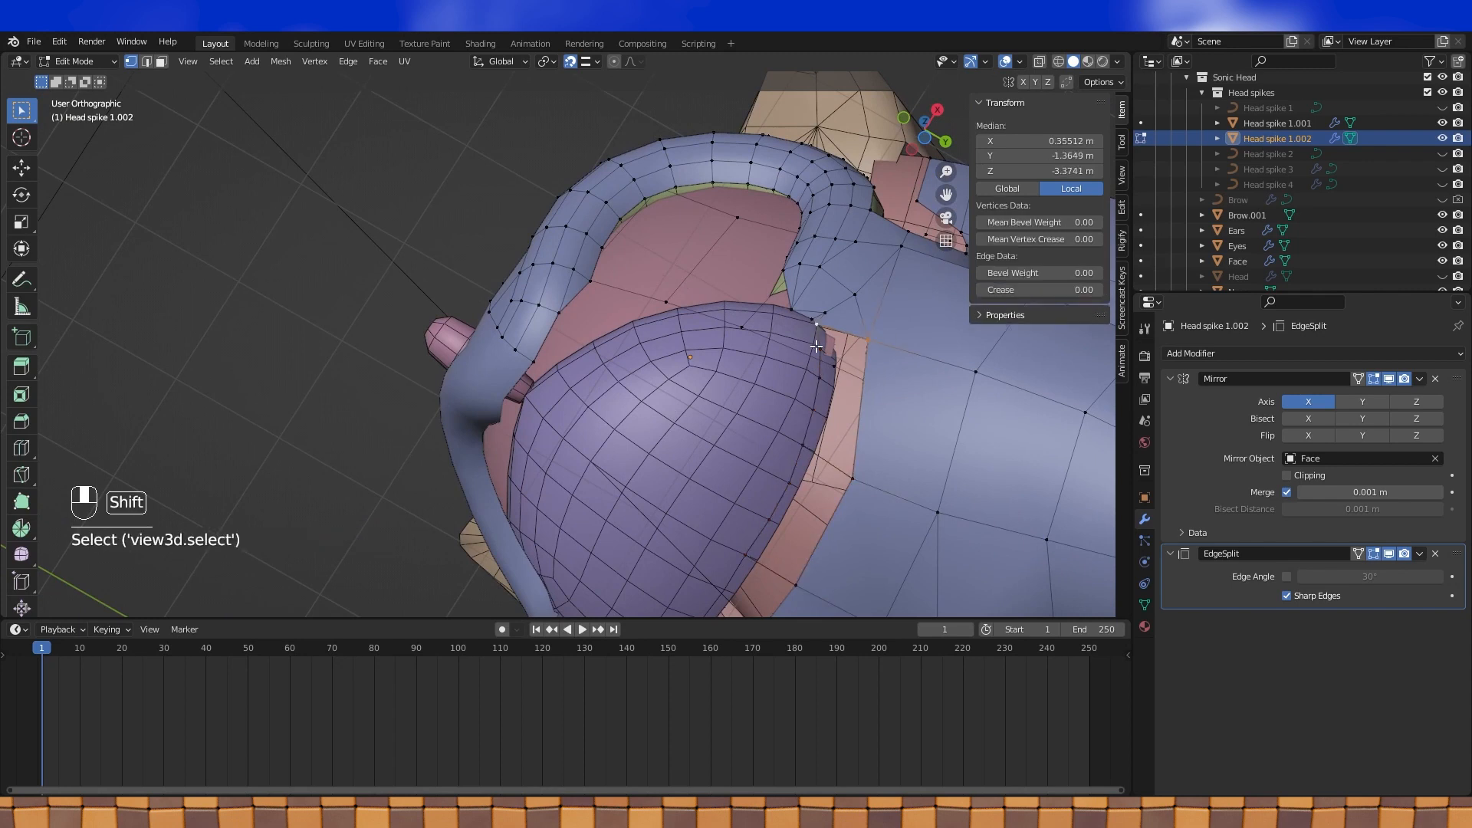
{"action": "key", "text": "f"}
{"action": "middle_click_drag", "start_coordinate": [856, 483], "coordinate": [876, 439], "text": "shift"}
{"action": "mouse_move", "coordinate": [876, 439]}
{"action": "middle_mouse_down"}
{"action": "mouse_move", "coordinate": [867, 499]}
{"action": "mouse_move", "coordinate": [847, 441]}
{"action": "middle_mouse_up"}
{"action": "left_click", "coordinate": [820, 396]}
{"action": "left_click", "coordinate": [861, 433], "text": "shift"}
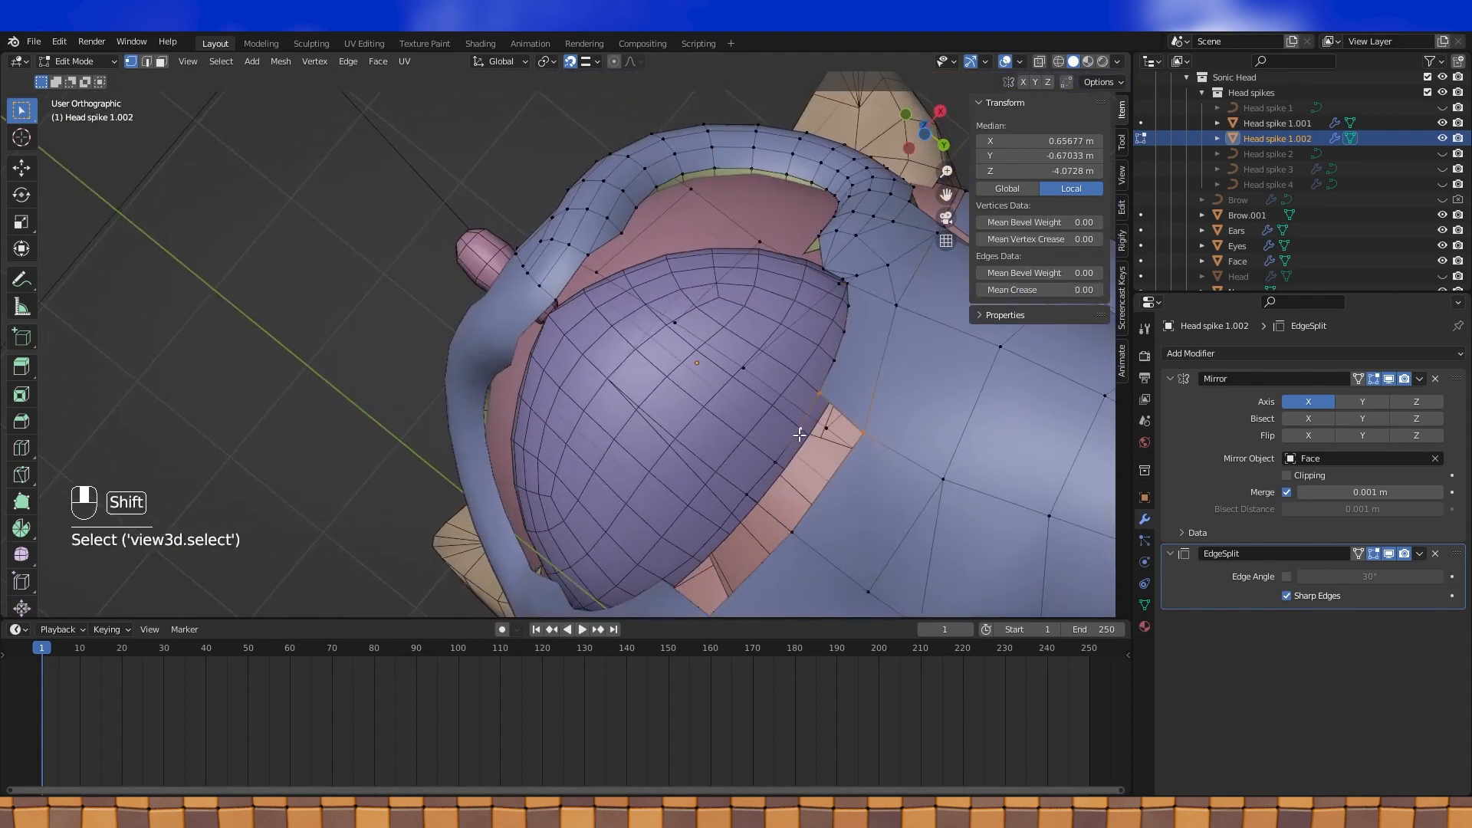
{"action": "key", "text": "f"}
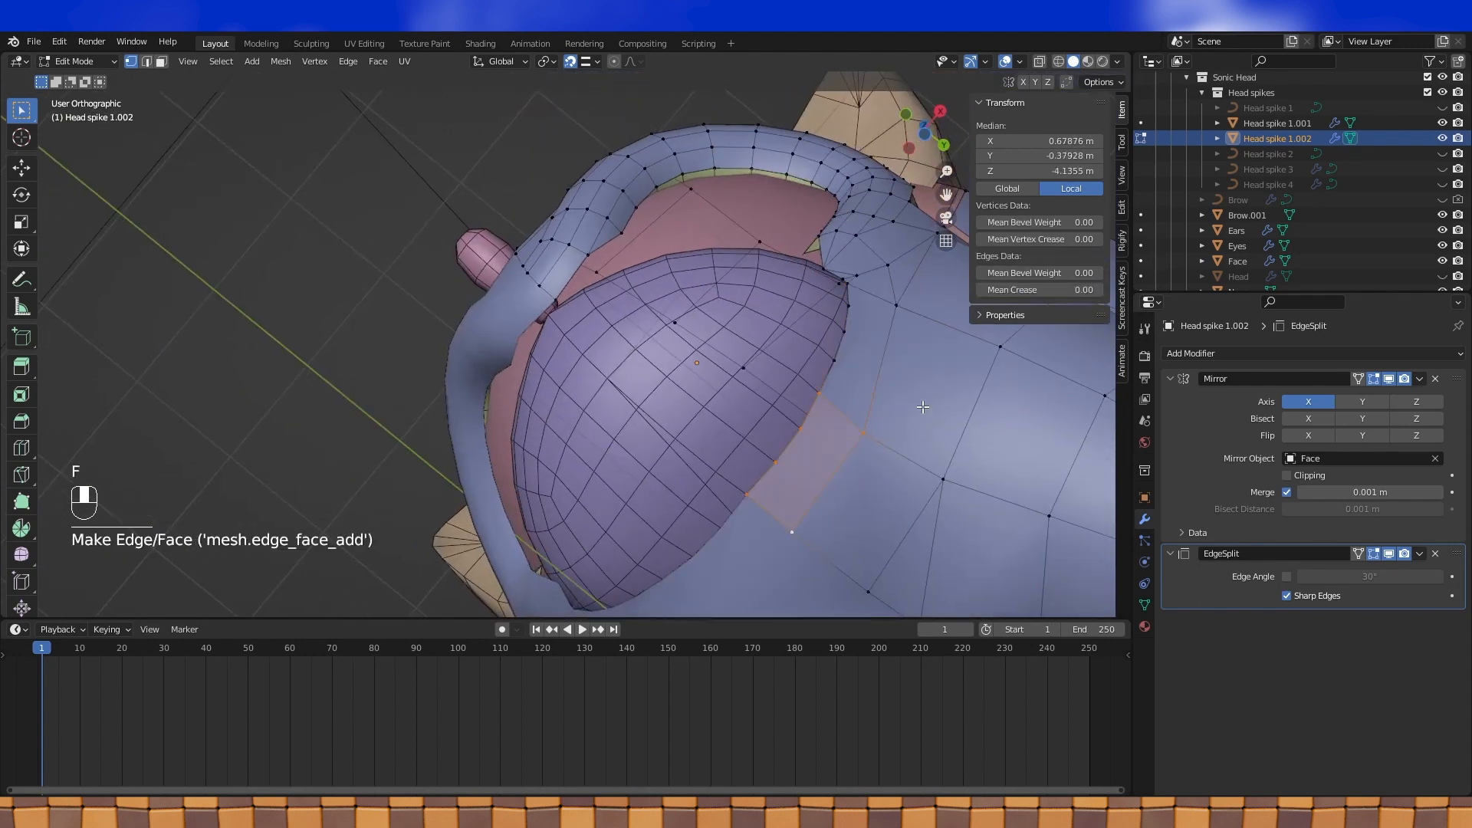
Connect the muzzle corner vertex to the spike's front corner, and knife a short angled cut into the adjoining face from the muzzle's edge
{"action": "middle_click_drag", "start_coordinate": [922, 407], "coordinate": [786, 291]}
{"action": "left_click", "coordinate": [834, 299], "text": "shift"}
{"action": "key", "text": "j"}
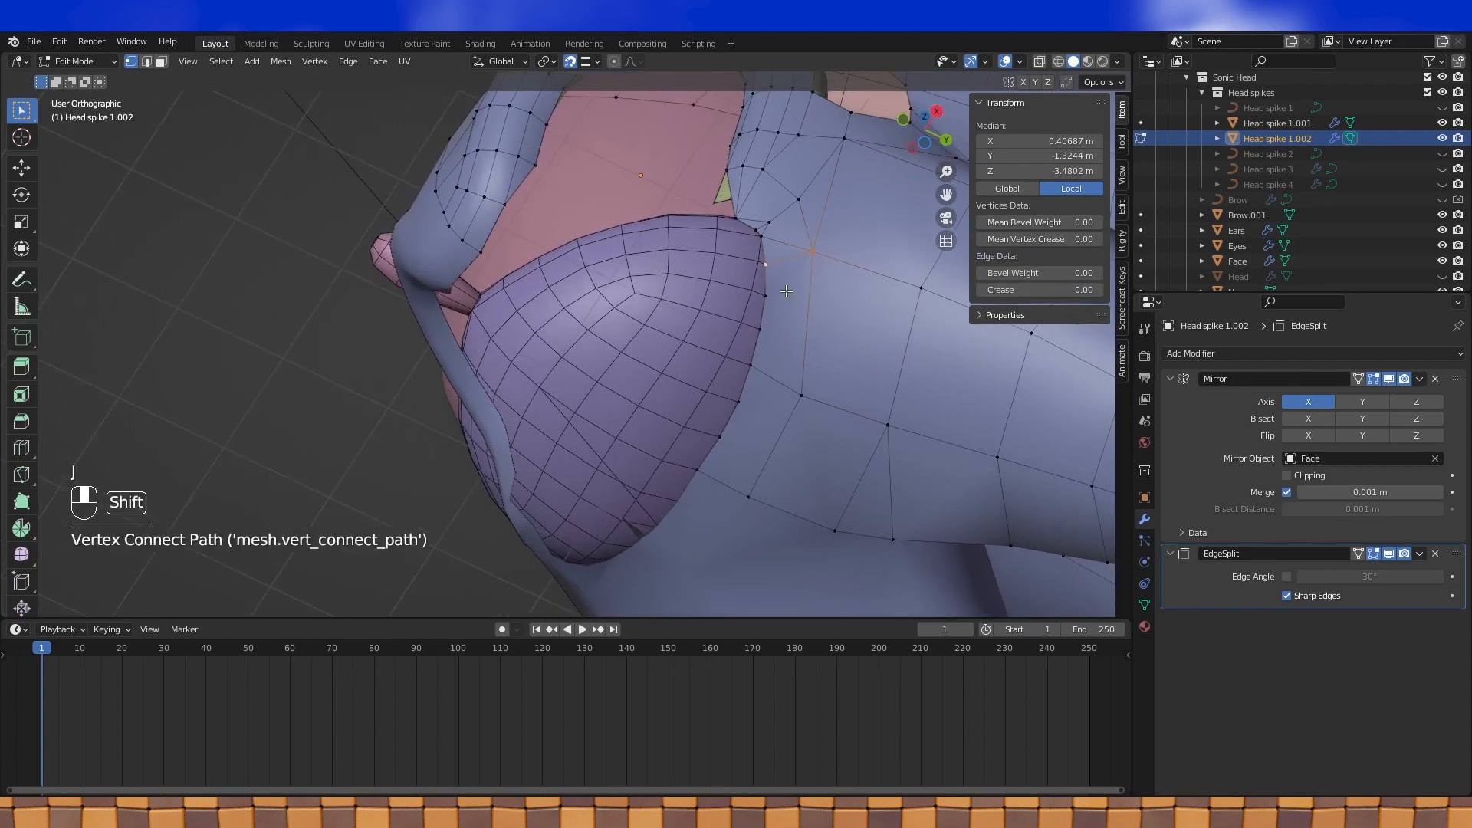
{"action": "key", "text": "k"}
{"action": "left_click", "coordinate": [721, 290]}
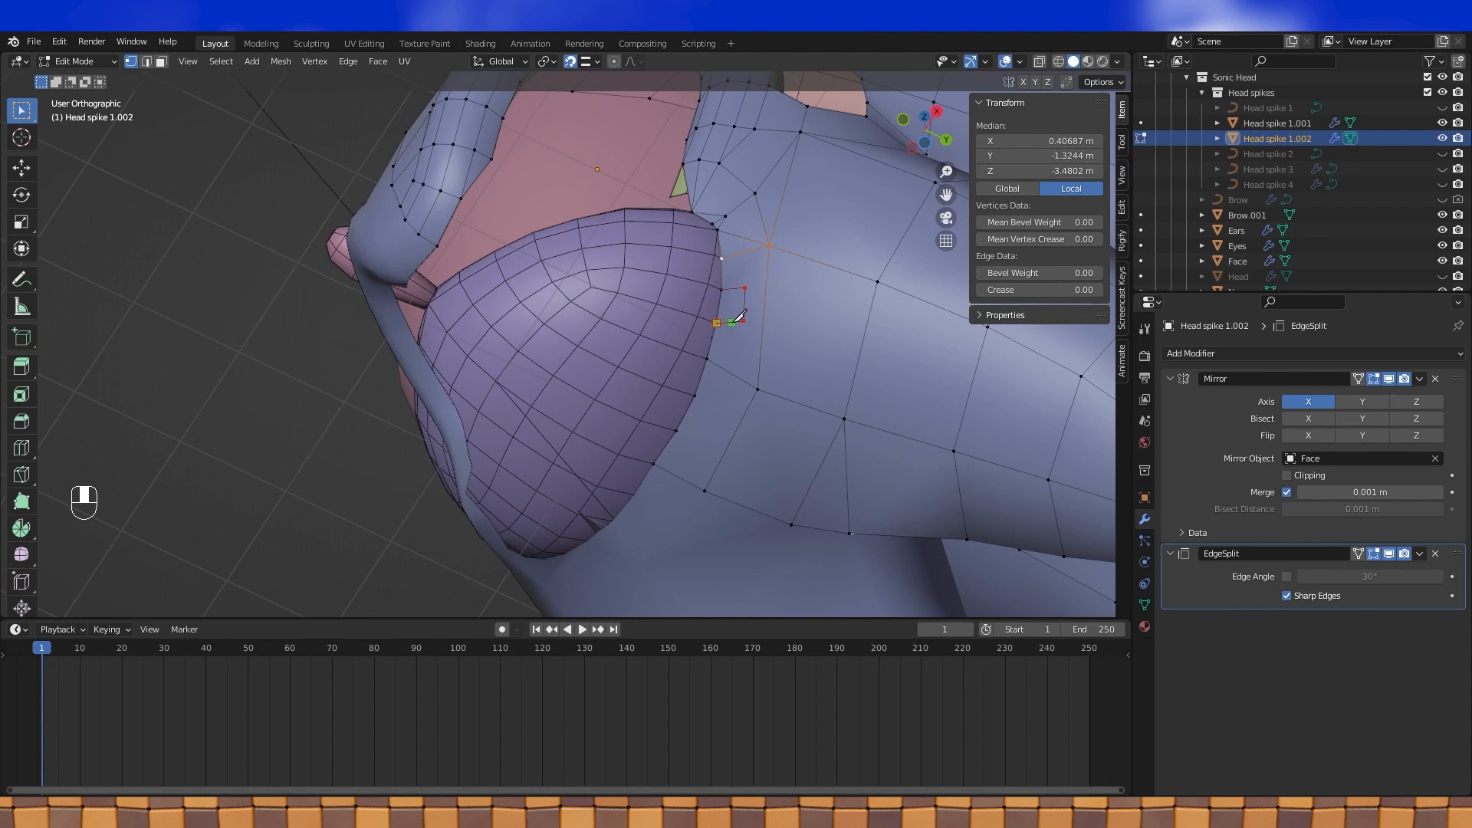
{"action": "key", "text": "Return"}
Connect the two free points of the knife cut to the nearest vertices on the lower spike's front edge
{"action": "left_click", "coordinate": [743, 320]}
{"action": "left_click", "coordinate": [757, 389], "text": "shift"}
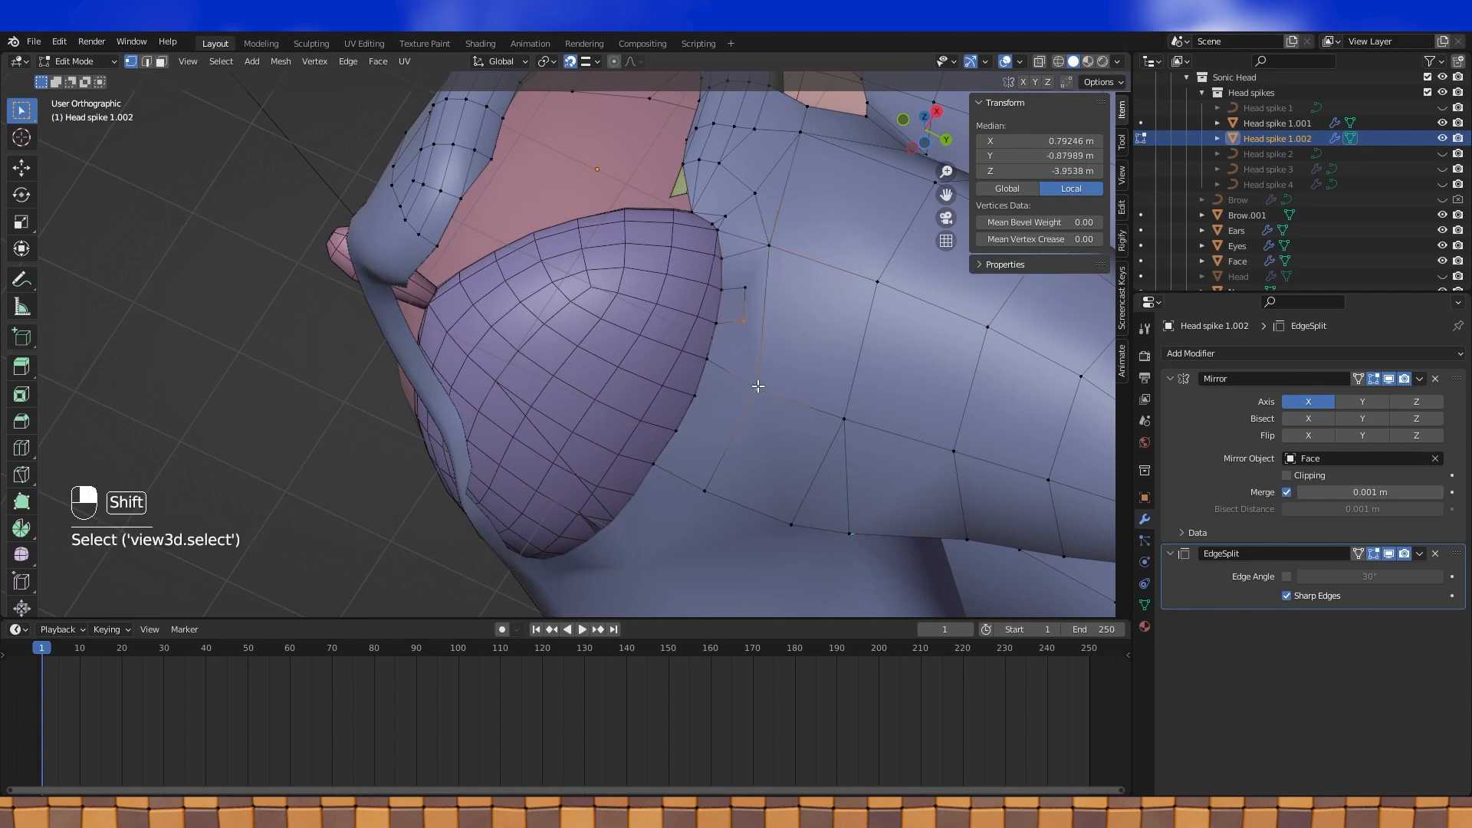
{"action": "key", "text": "j"}
{"action": "left_click", "coordinate": [747, 286]}
{"action": "left_click", "coordinate": [769, 247], "text": "shift"}
{"action": "key", "text": "j"}
{"action": "middle_click_drag", "start_coordinate": [786, 343], "coordinate": [790, 306]}
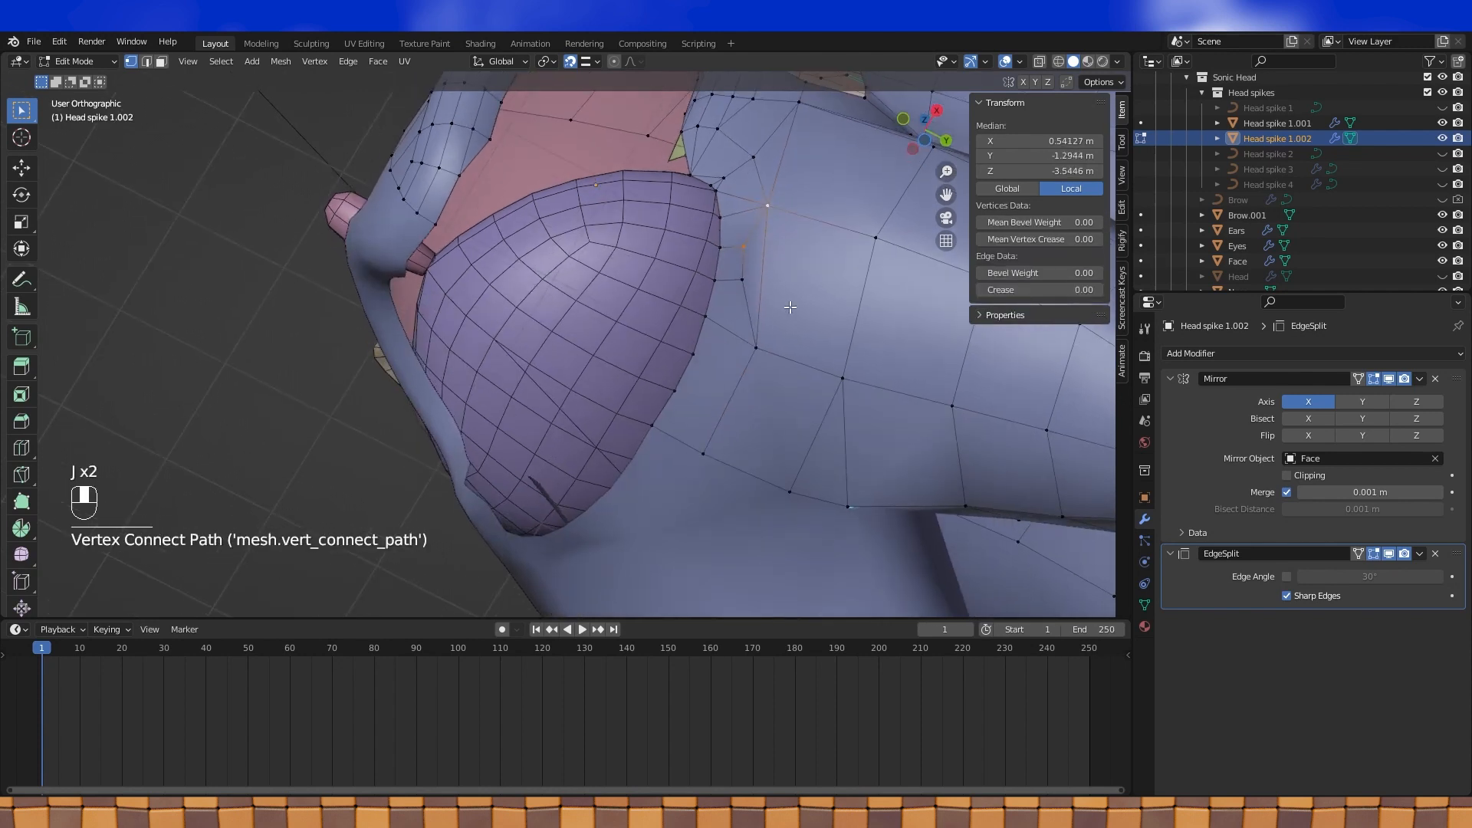
Knife a second short cut from the muzzle's edge into the next underside face and connect its points to the spike's front vertices
{"action": "left_click", "coordinate": [716, 367]}
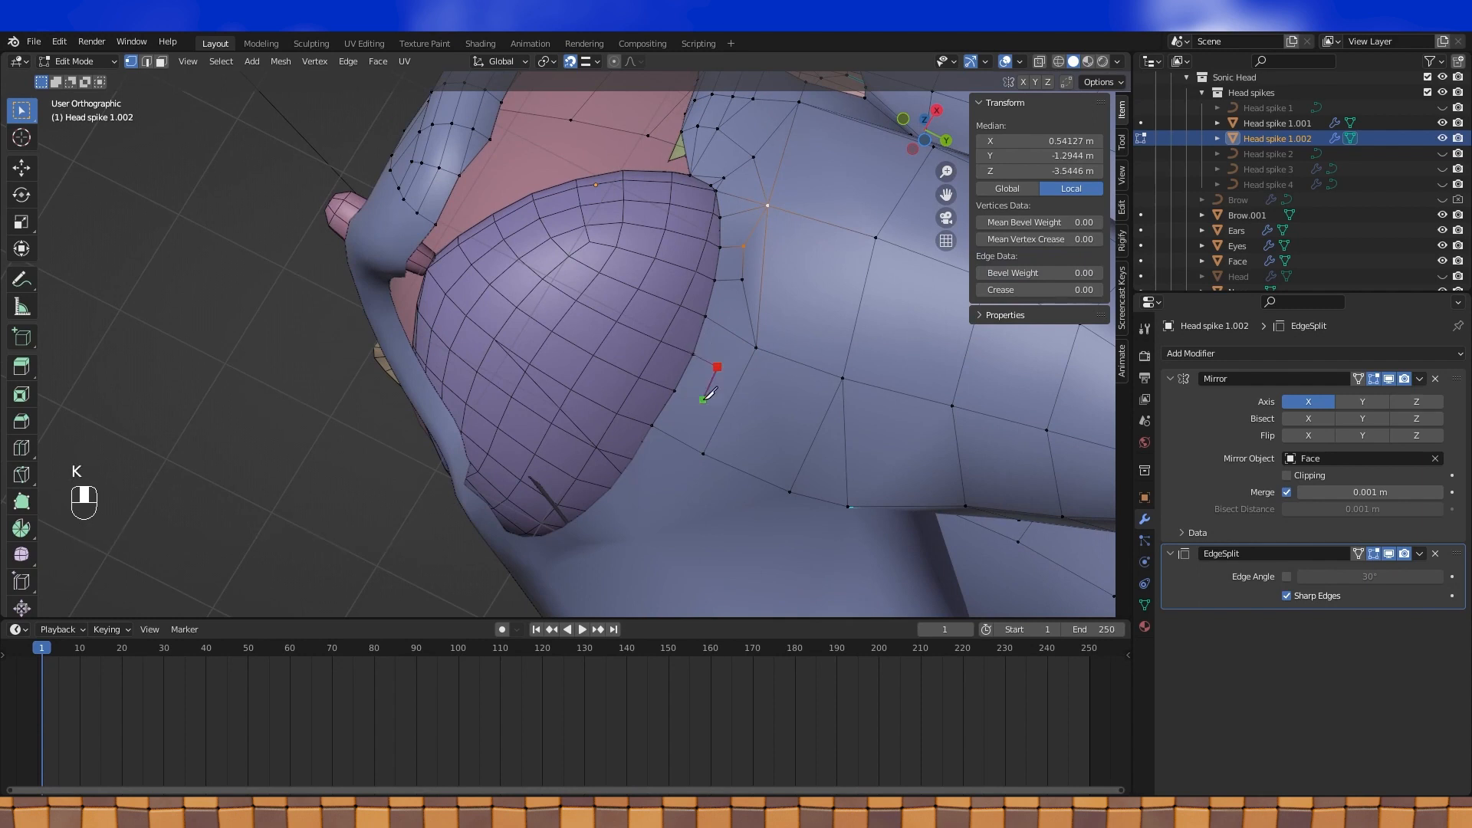
{"action": "left_click", "coordinate": [674, 391]}
{"action": "key", "text": "Return"}
{"action": "left_click", "coordinate": [699, 399]}
{"action": "left_click", "coordinate": [703, 452], "text": "shift"}
{"action": "key", "text": "j"}
{"action": "left_click", "coordinate": [717, 368]}
{"action": "left_click", "coordinate": [753, 345], "text": "shift"}
{"action": "key", "text": "j"}
Examine the connected cheek and underside surface both in and out of Edit Mode
{"action": "key", "text": "Tab"}
{"action": "middle_click_drag", "start_coordinate": [759, 329], "coordinate": [743, 438]}
{"action": "key", "text": "Tab"}
{"action": "left_click", "coordinate": [782, 425], "text": "shift"}
{"action": "key", "text": "Tab"}
{"action": "key", "text": "Tab"}
{"action": "key", "text": "Tab"}
{"action": "key", "text": "Tab"}
{"action": "scroll", "coordinate": [743, 439], "scroll_direction": "up", "scroll_amount": 4}
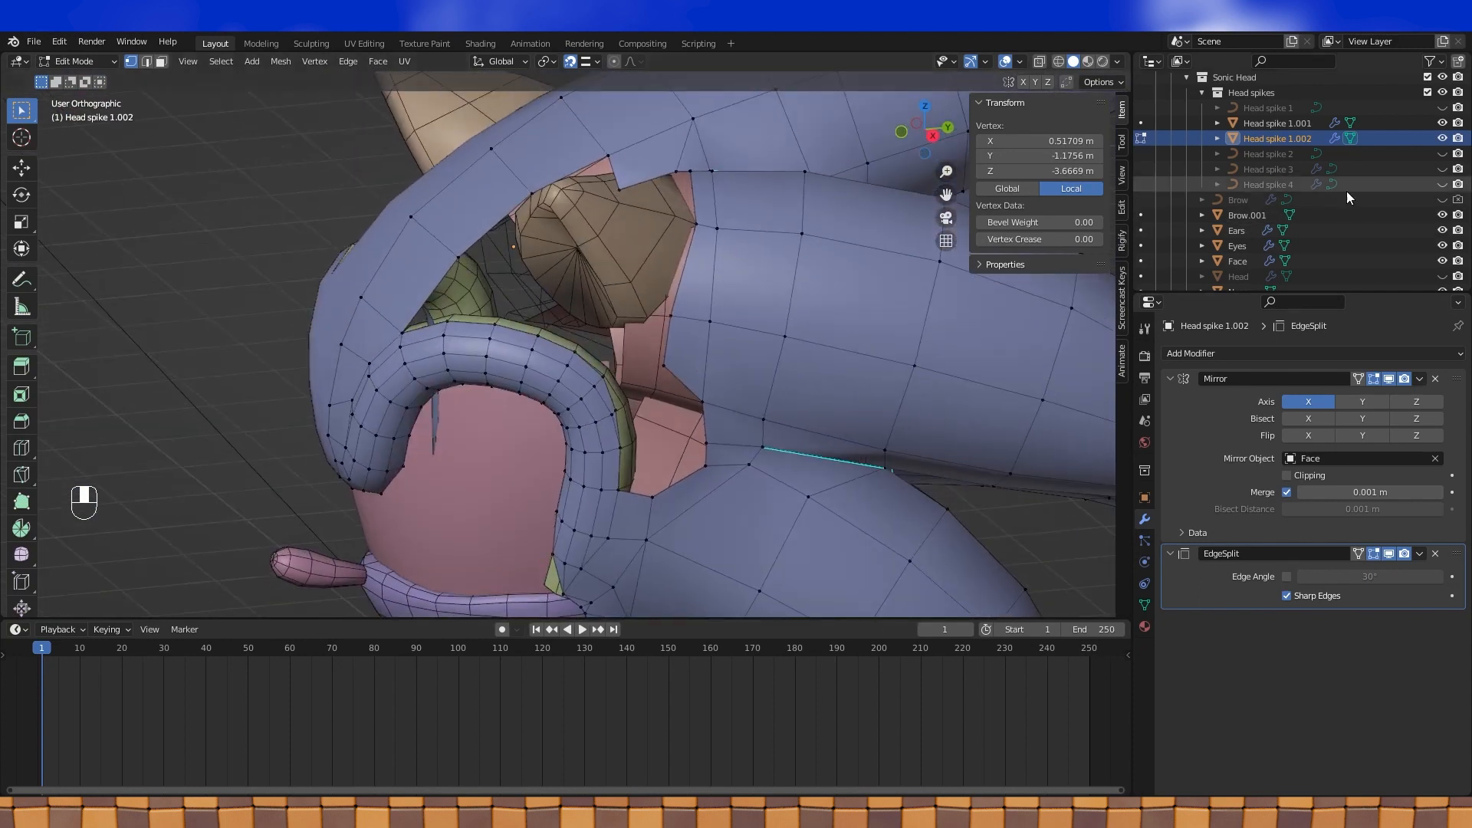
Unhide the Head object and select the vertex at the spikes' front edge behind the brow rim
{"action": "left_click", "coordinate": [1444, 276]}
{"action": "middle_click_drag", "start_coordinate": [760, 356], "coordinate": [748, 307], "text": "shift"}
{"action": "right_click", "coordinate": [699, 392]}
{"action": "middle_click_drag", "start_coordinate": [698, 393], "coordinate": [686, 330]}
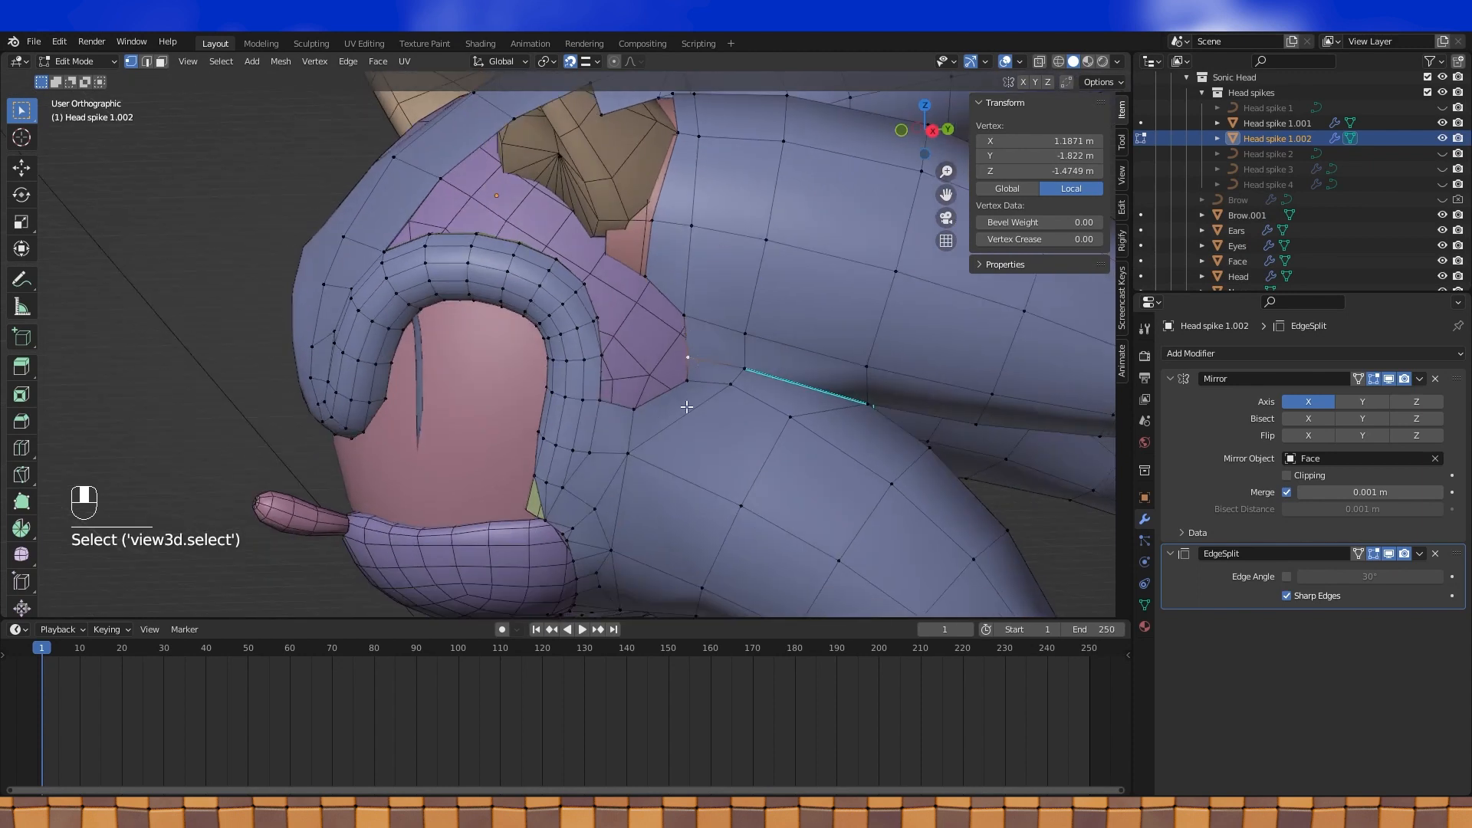
Extrude that vertex toward the brow rim and place it on the head's surface with snapping set to Face
{"action": "key", "text": "e"}
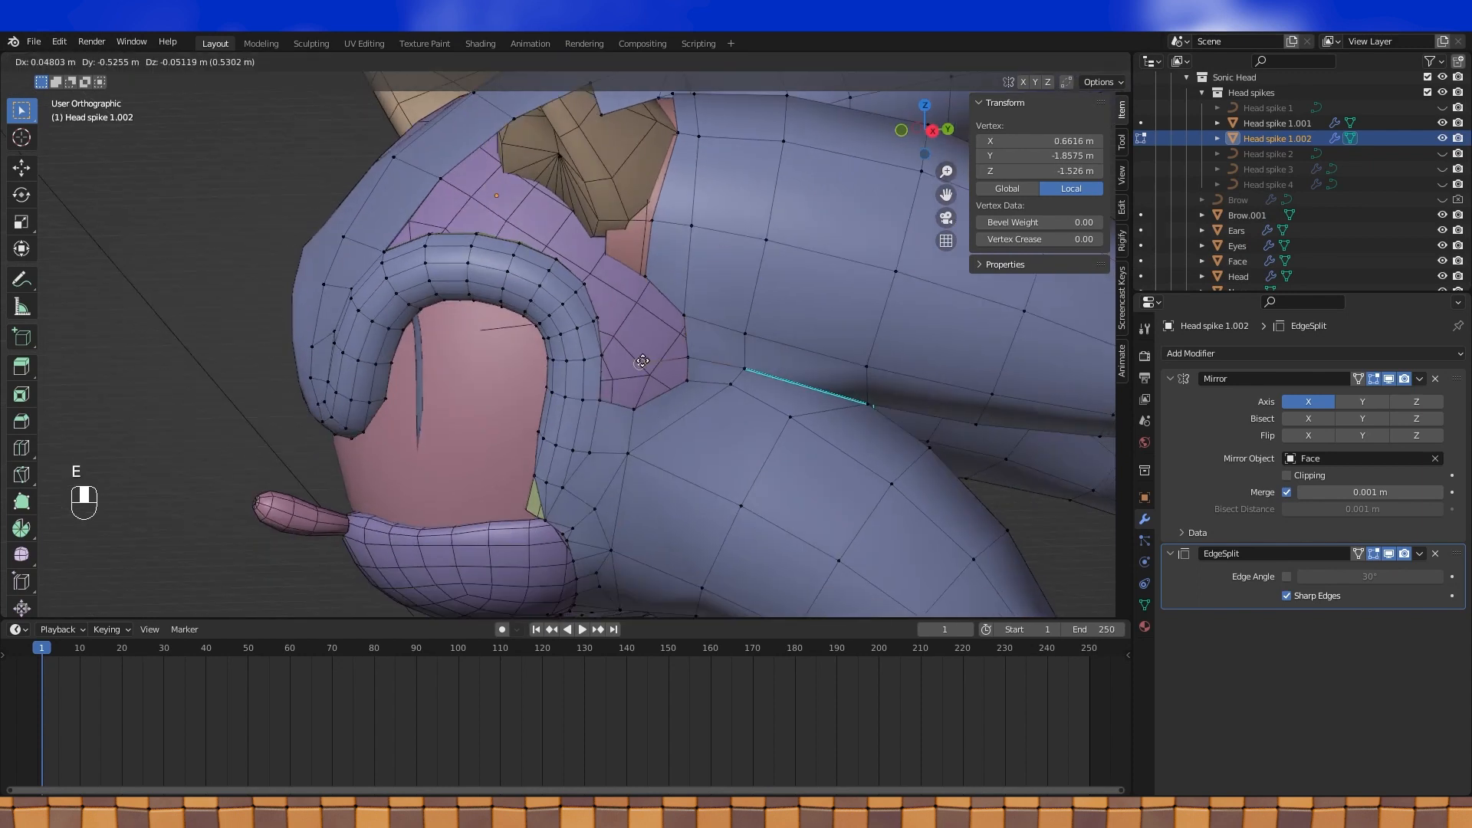
{"action": "right_click", "coordinate": [682, 360]}
{"action": "left_click", "coordinate": [592, 62]}
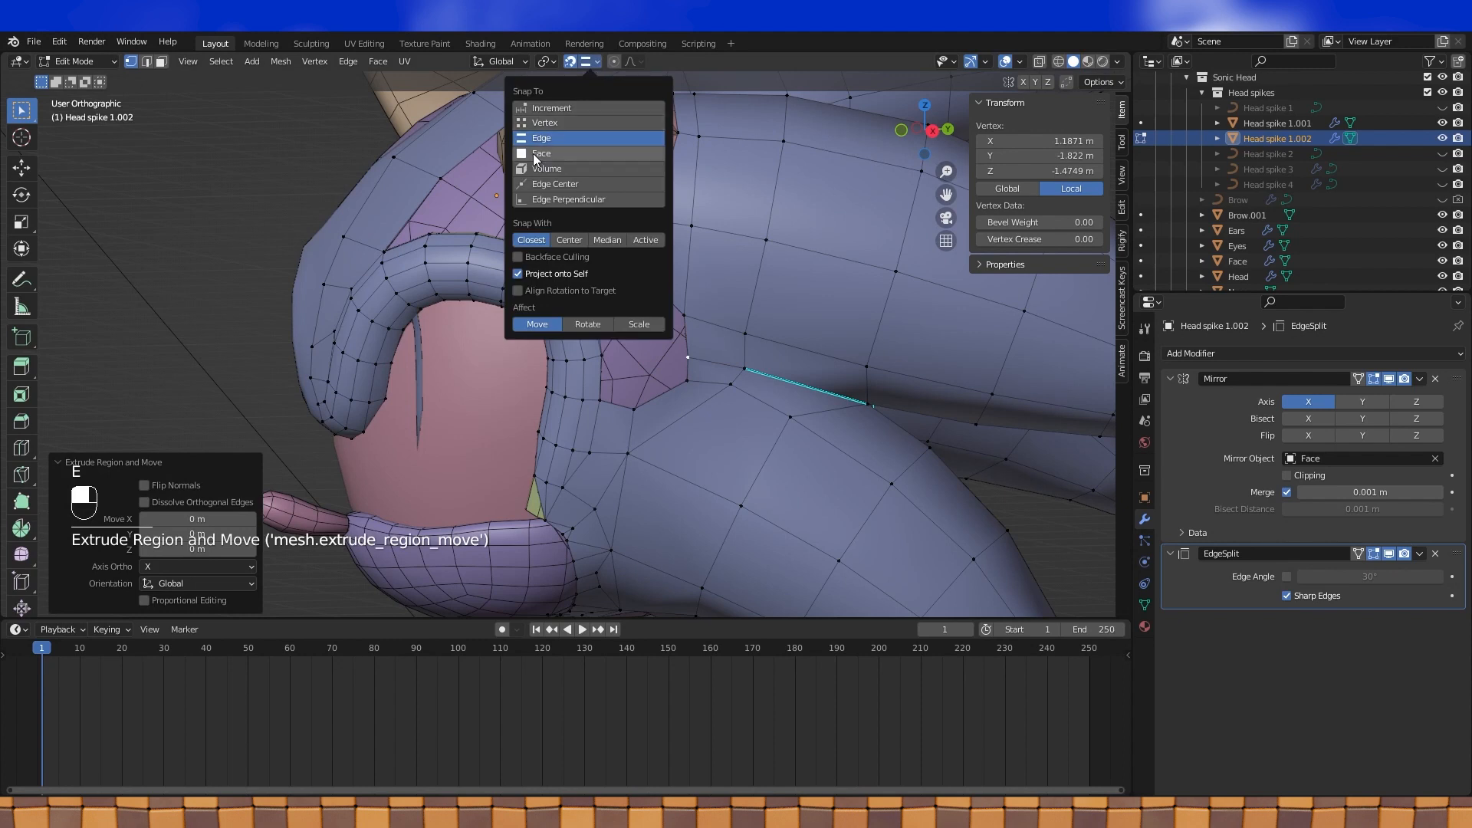
{"action": "left_click", "coordinate": [583, 153]}
{"action": "key", "text": "g"}
{"action": "left_click", "coordinate": [641, 352]}
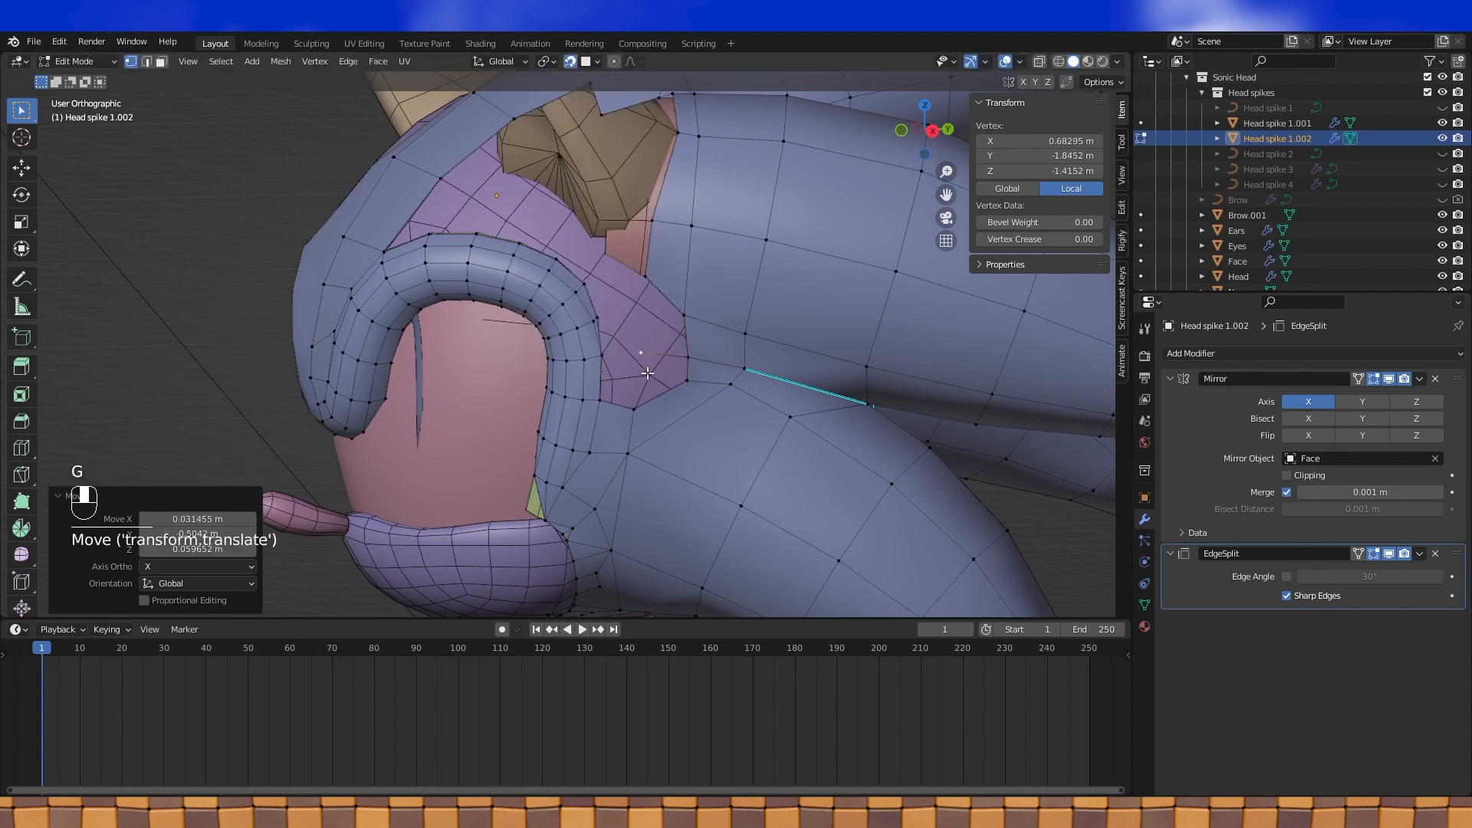
Fill two faces joining the newly extruded vertex to the spike's front edge and the brow rim's rear edge
{"action": "left_click", "coordinate": [634, 409], "text": "shift"}
{"action": "left_click", "coordinate": [688, 381], "text": "shift"}
{"action": "left_click", "coordinate": [690, 358], "text": "shift"}
{"action": "key", "text": "f"}
{"action": "left_click", "coordinate": [599, 399], "text": "shift"}
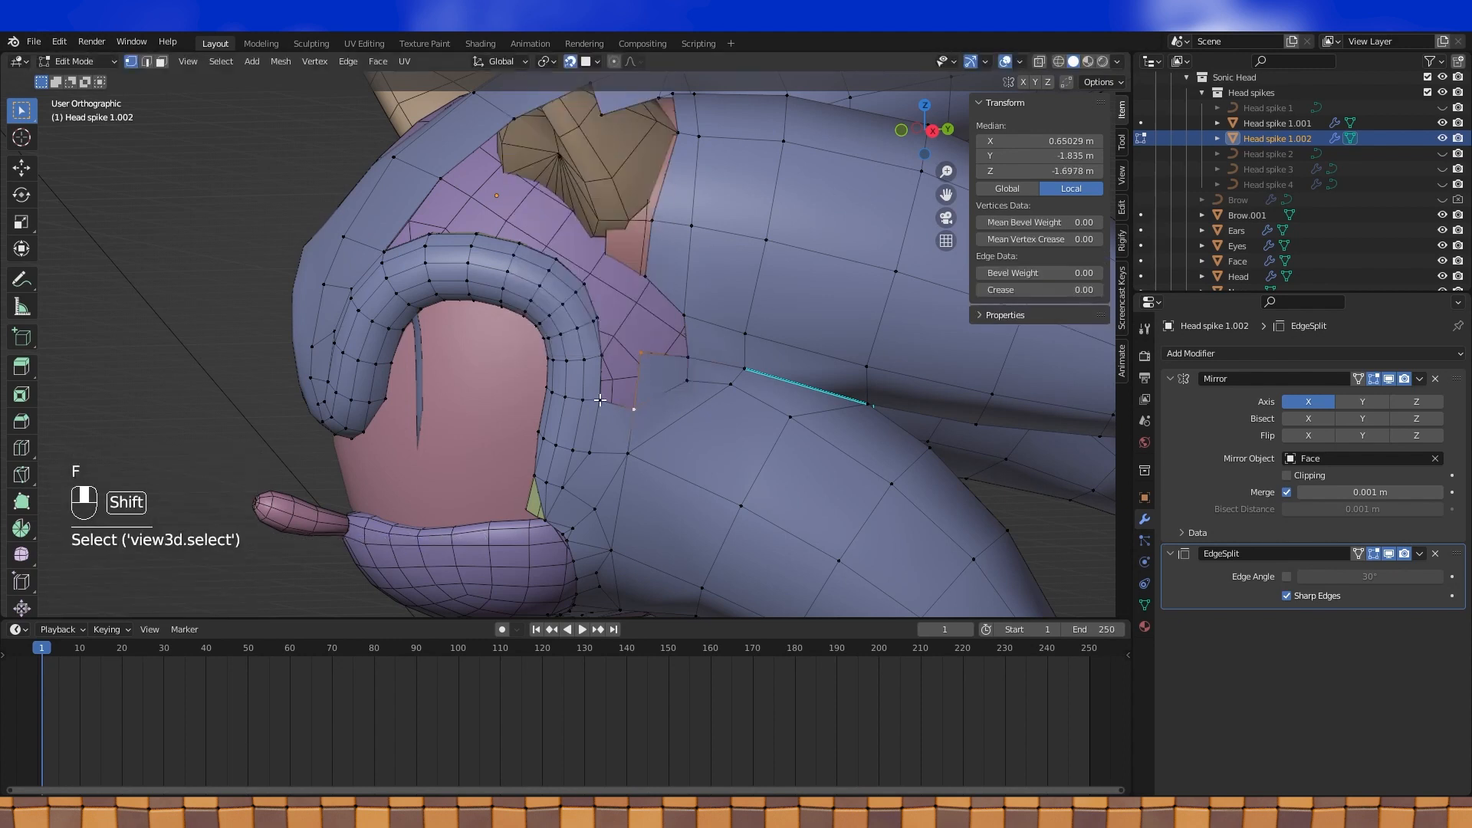
{"action": "key", "text": "f"}
Extrude the patch's upper middle vertex upward on the head and fill faces from it to the brow rim and spike edge
{"action": "left_click", "coordinate": [640, 351]}
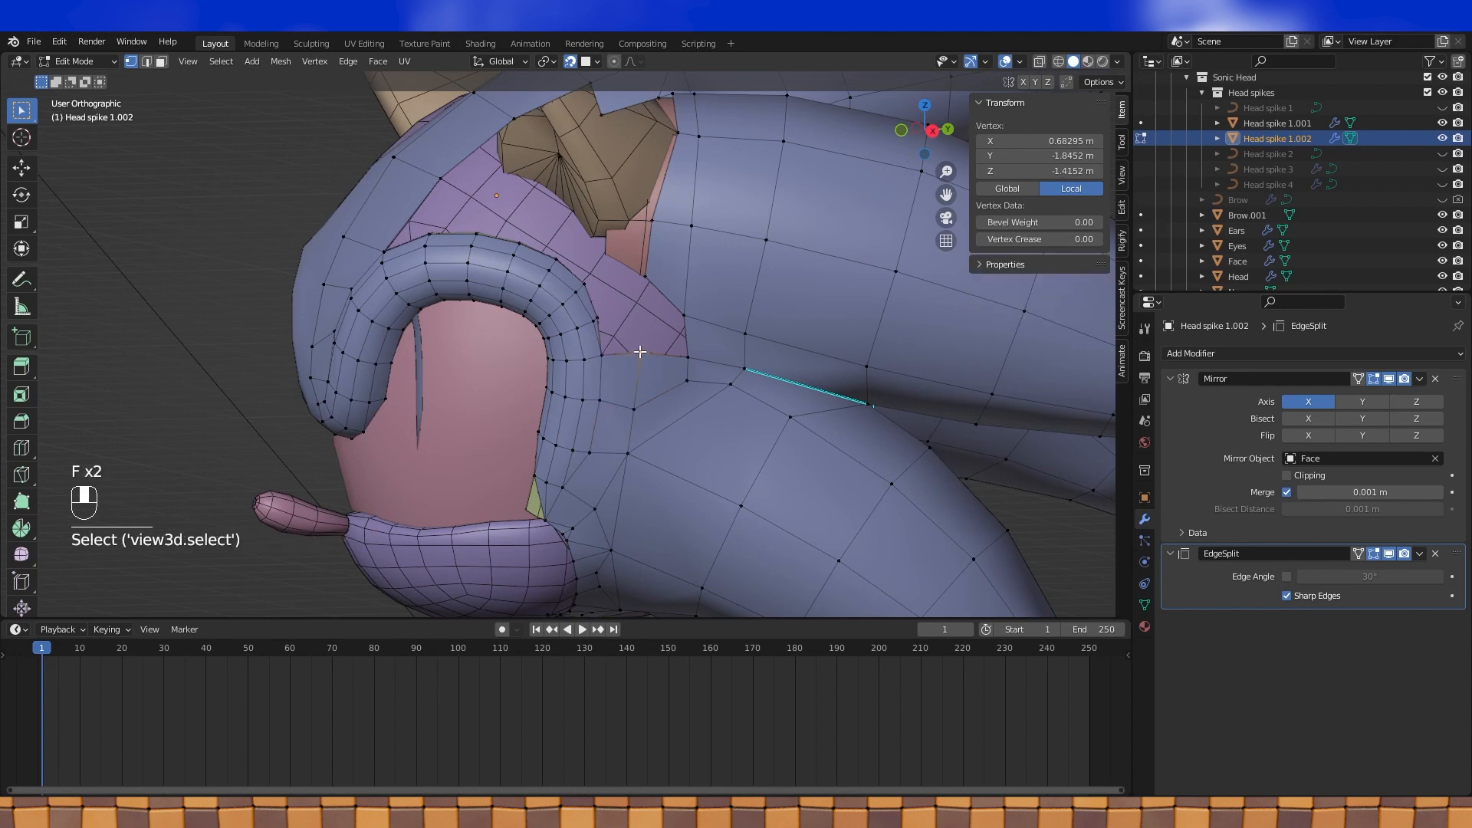
{"action": "key", "text": "e"}
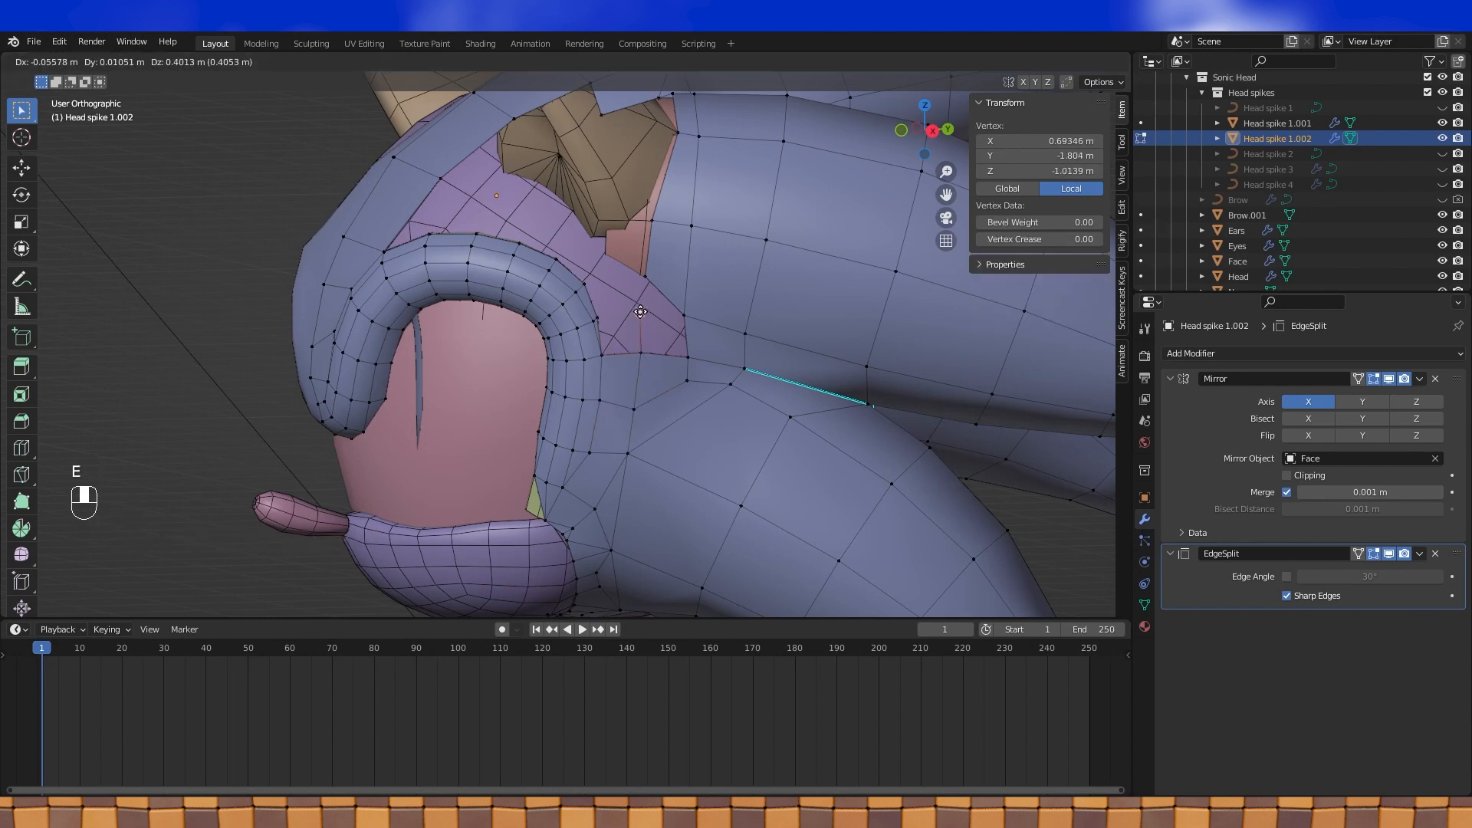
{"action": "left_click", "coordinate": [640, 311]}
{"action": "right_click", "coordinate": [641, 351], "text": "shift"}
{"action": "right_click", "coordinate": [605, 354], "text": "shift"}
{"action": "key", "text": "f"}
{"action": "left_click", "coordinate": [684, 322], "text": "shift"}
{"action": "key", "text": "f"}
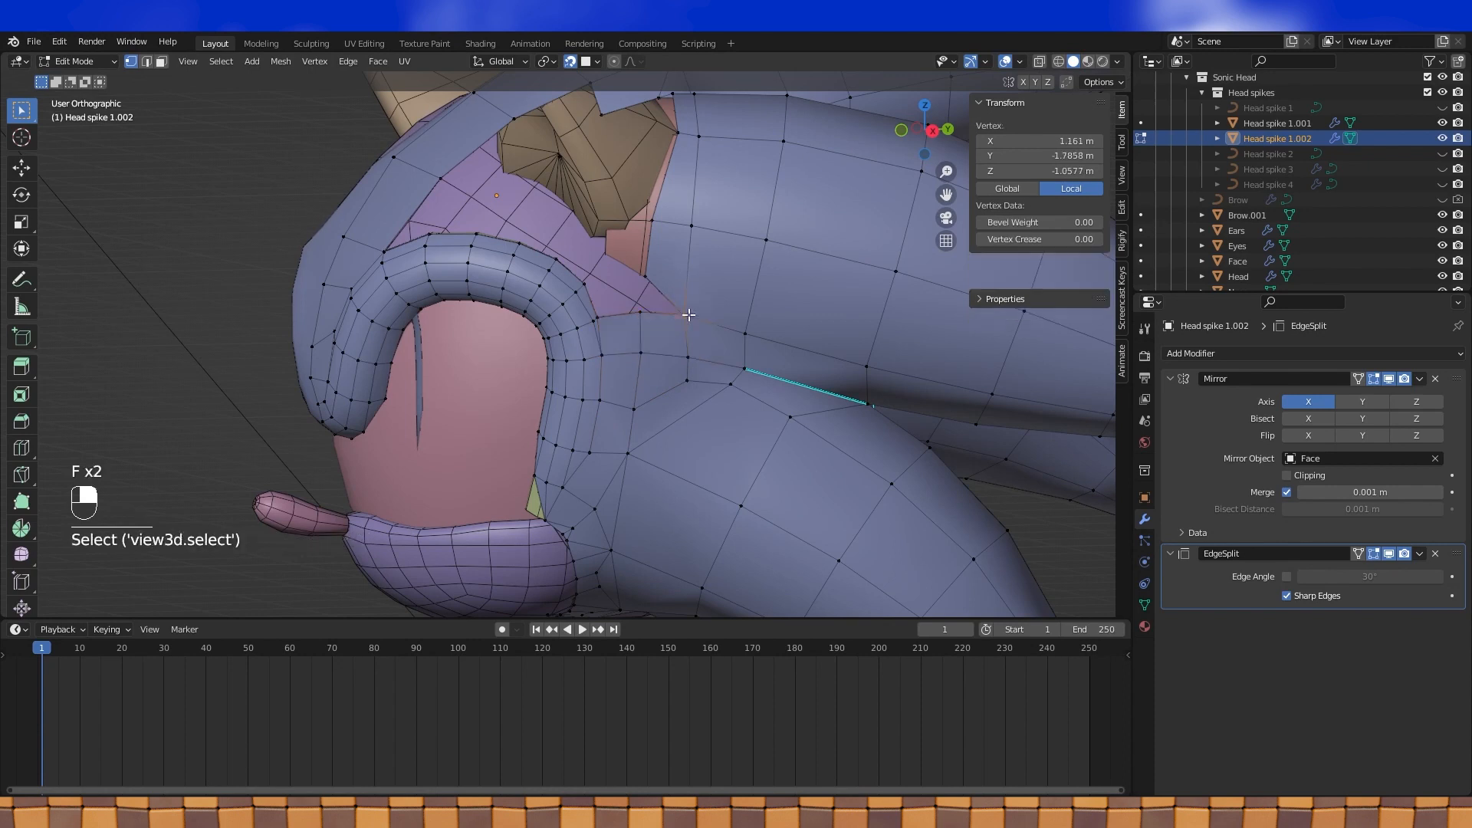
{"action": "key", "text": "f"}
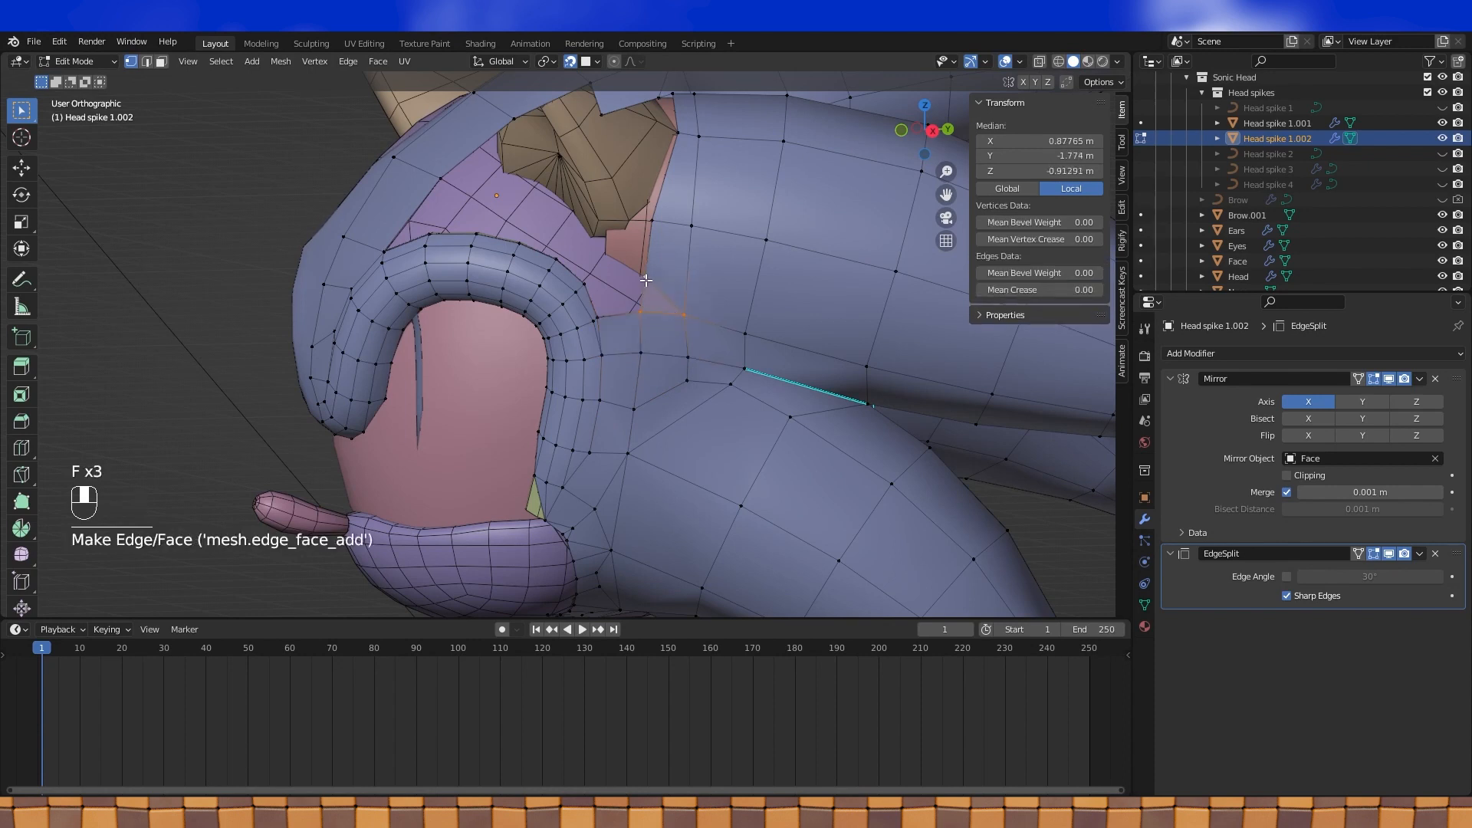
Extrude a vertex from the upper rear of the brow rim and fill the face between it and the patch below
{"action": "left_click", "coordinate": [605, 313]}
{"action": "middle_click_drag", "start_coordinate": [614, 309], "coordinate": [623, 338], "text": "shift"}
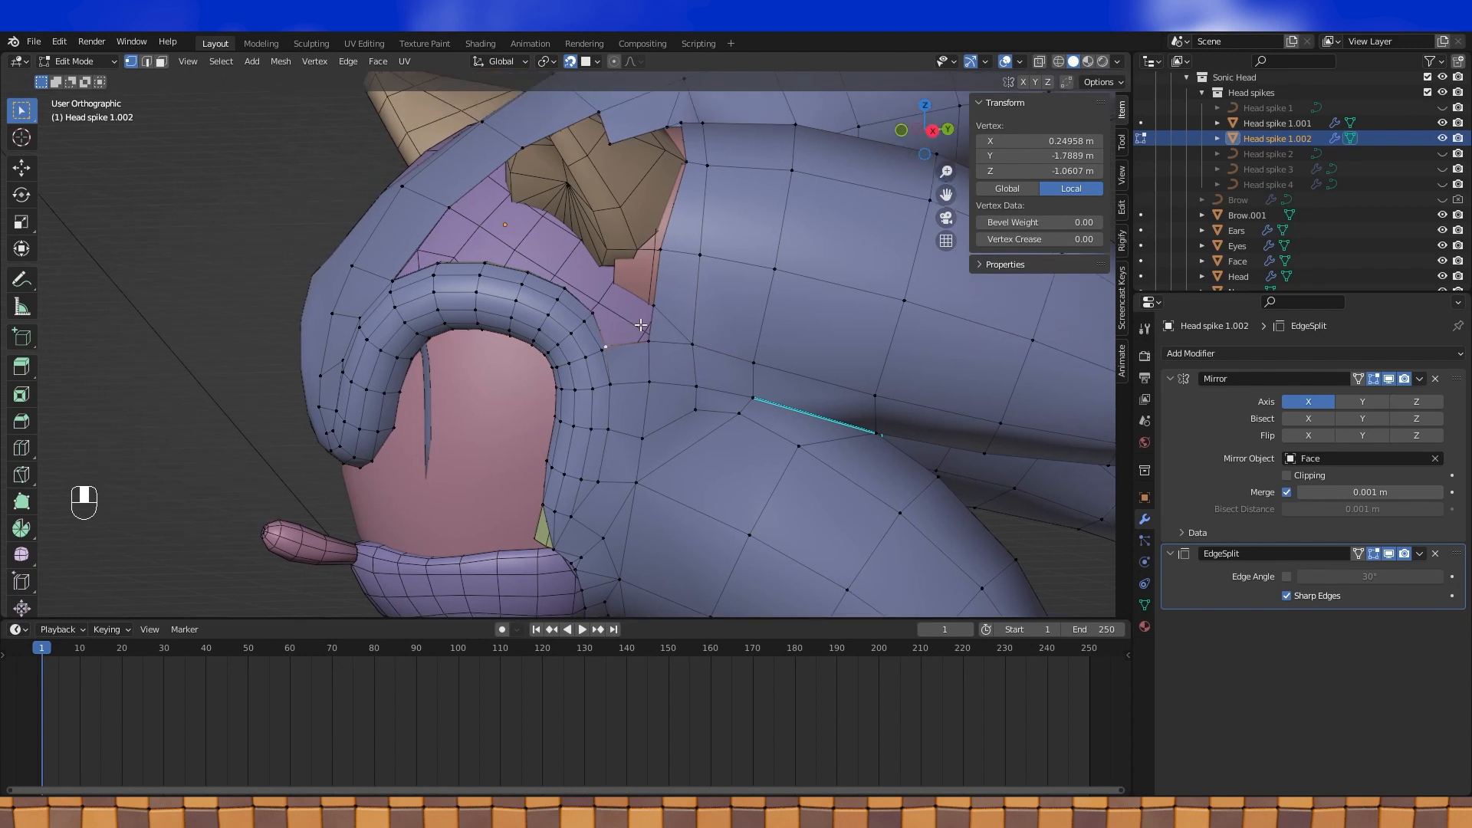
{"action": "left_click", "coordinate": [598, 311]}
{"action": "key", "text": "e"}
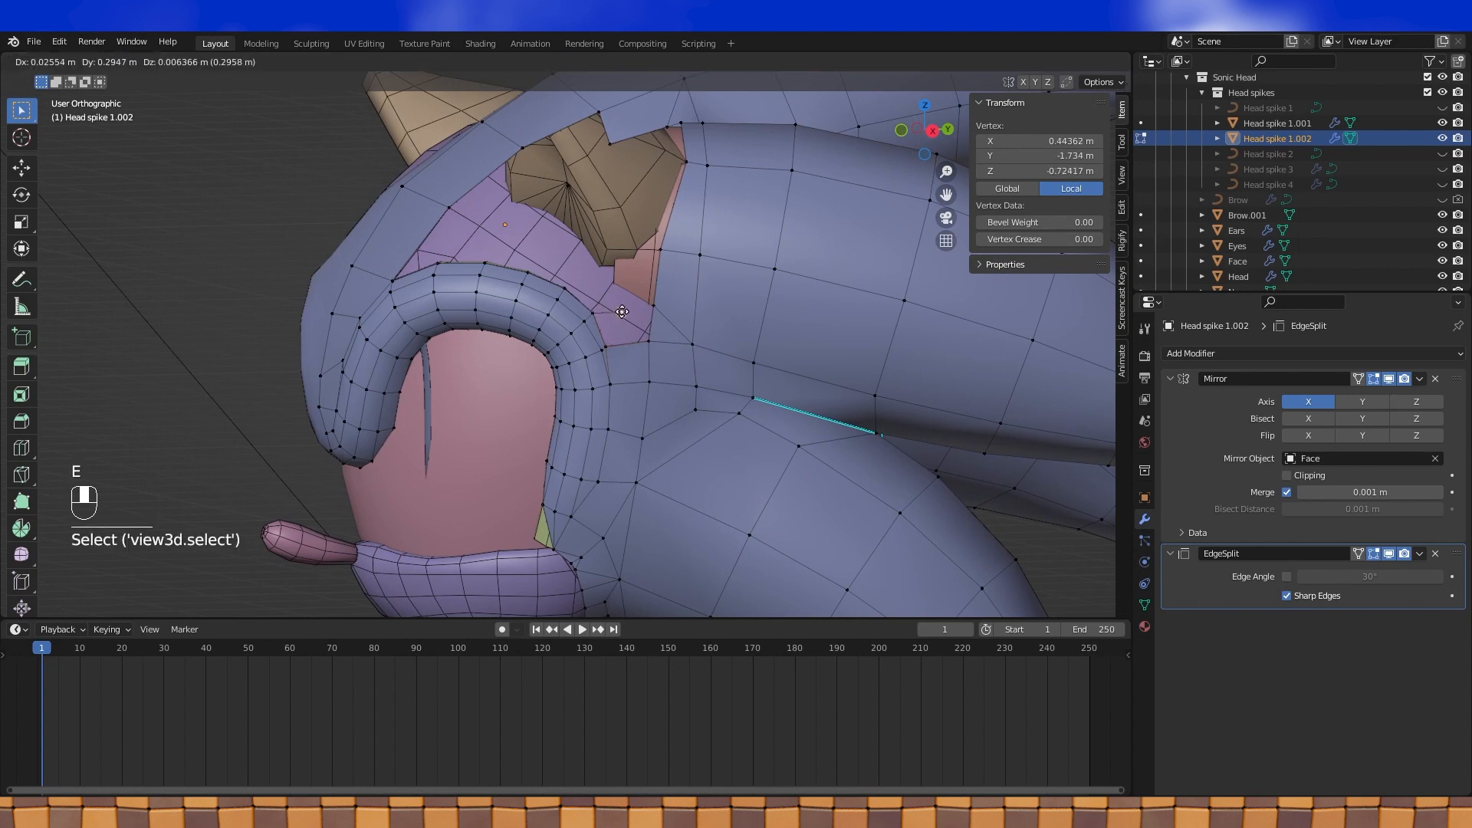
{"action": "left_click", "coordinate": [621, 311]}
{"action": "left_click", "coordinate": [614, 342], "text": "shift"}
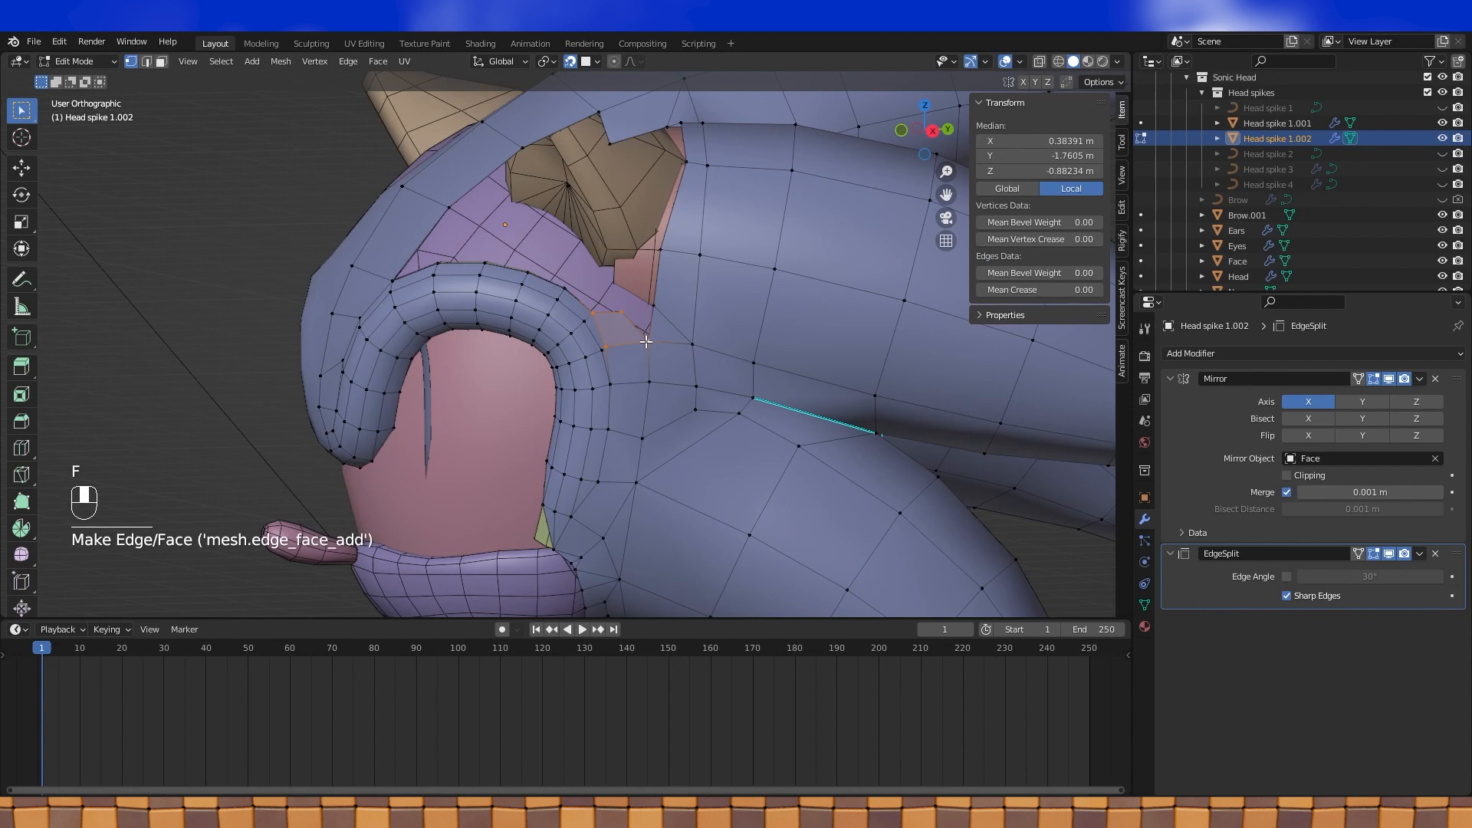
Extrude the new vertex farther toward the ear and fill a face to the patch corner beside the spike
{"action": "left_click", "coordinate": [623, 312]}
{"action": "key", "text": "e"}
{"action": "left_click", "coordinate": [638, 293]}
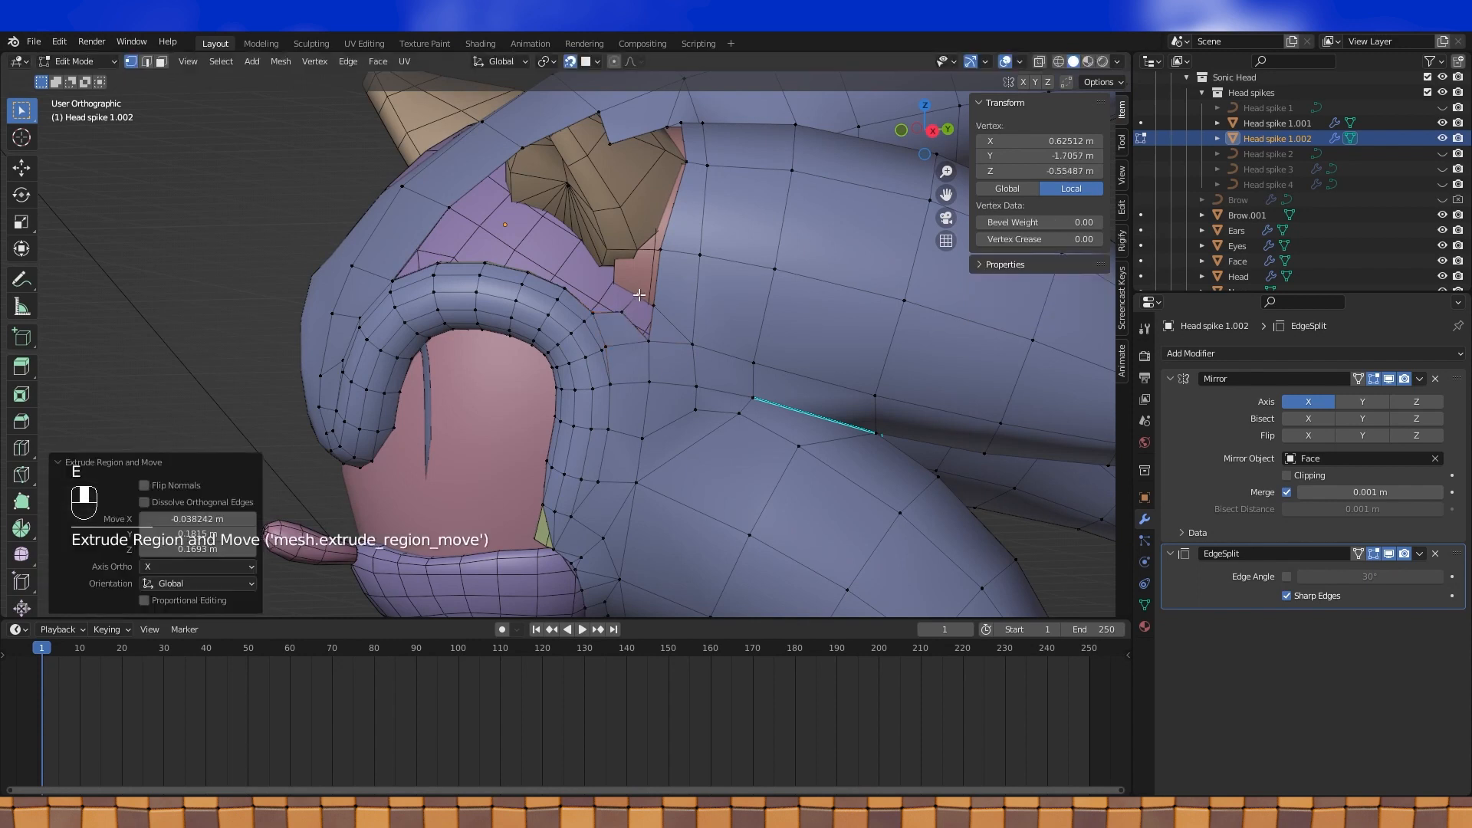
{"action": "left_click", "coordinate": [656, 347], "text": "shift"}
Extrude the resulting corner vertex up to the ear's lower corner and fill the face against the spike's front edge
{"action": "left_click", "coordinate": [643, 296], "text": "shift"}
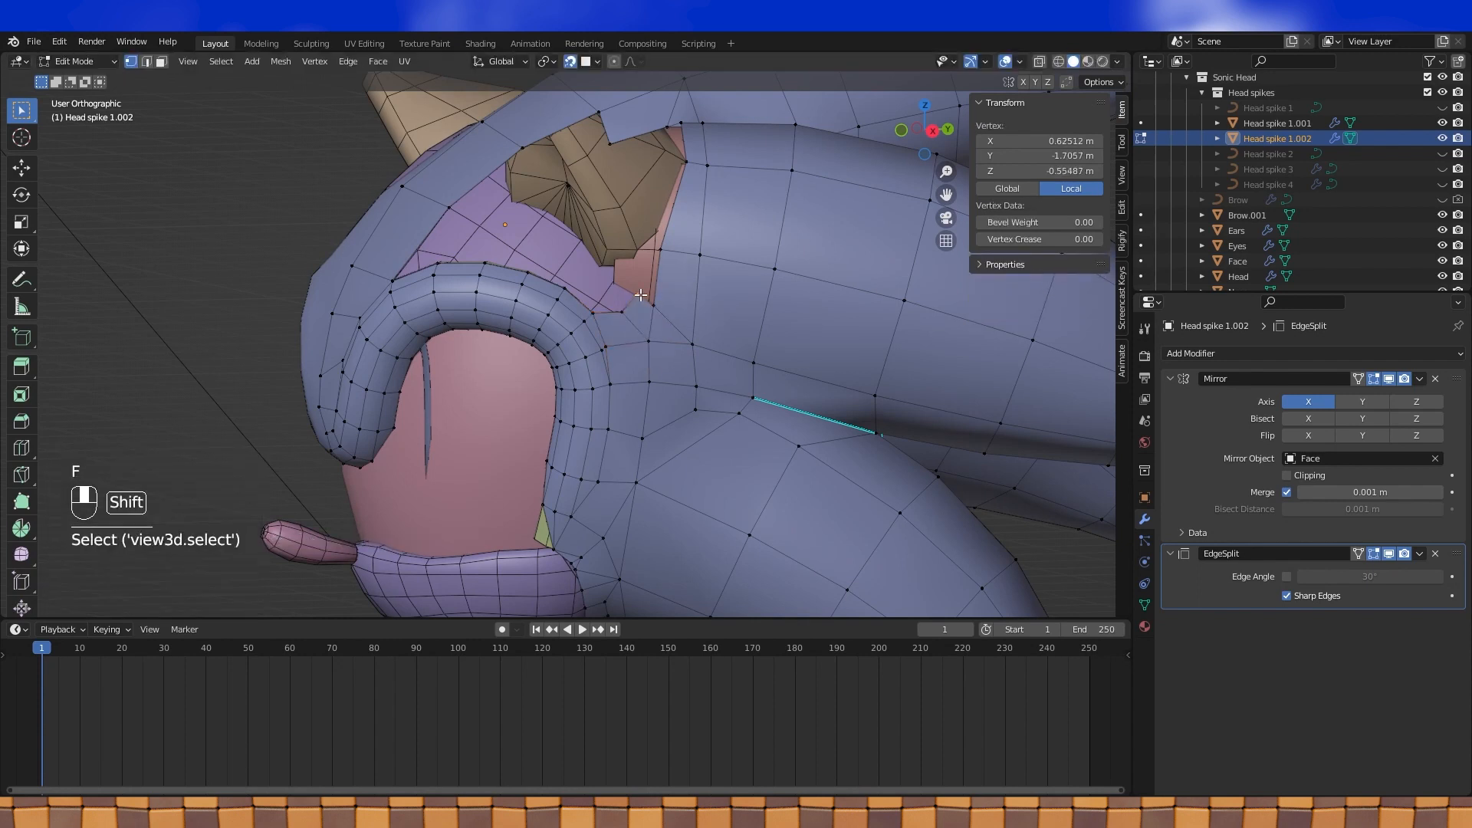
{"action": "middle_click_drag", "start_coordinate": [642, 296], "coordinate": [647, 356], "text": "shift"}
{"action": "key", "text": "e"}
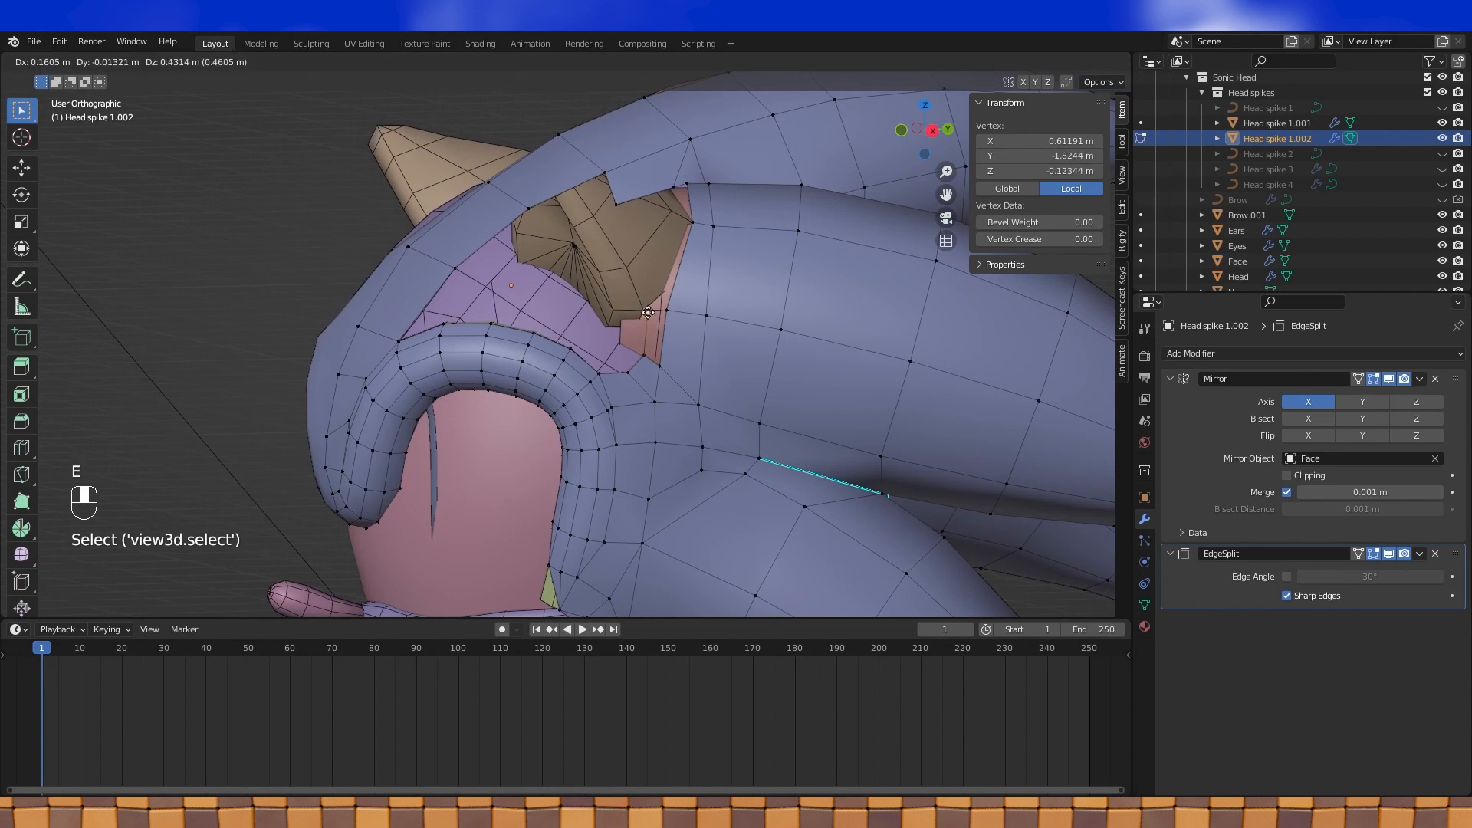
{"action": "left_click", "coordinate": [646, 312]}
{"action": "left_click", "coordinate": [658, 360], "text": "shift"}
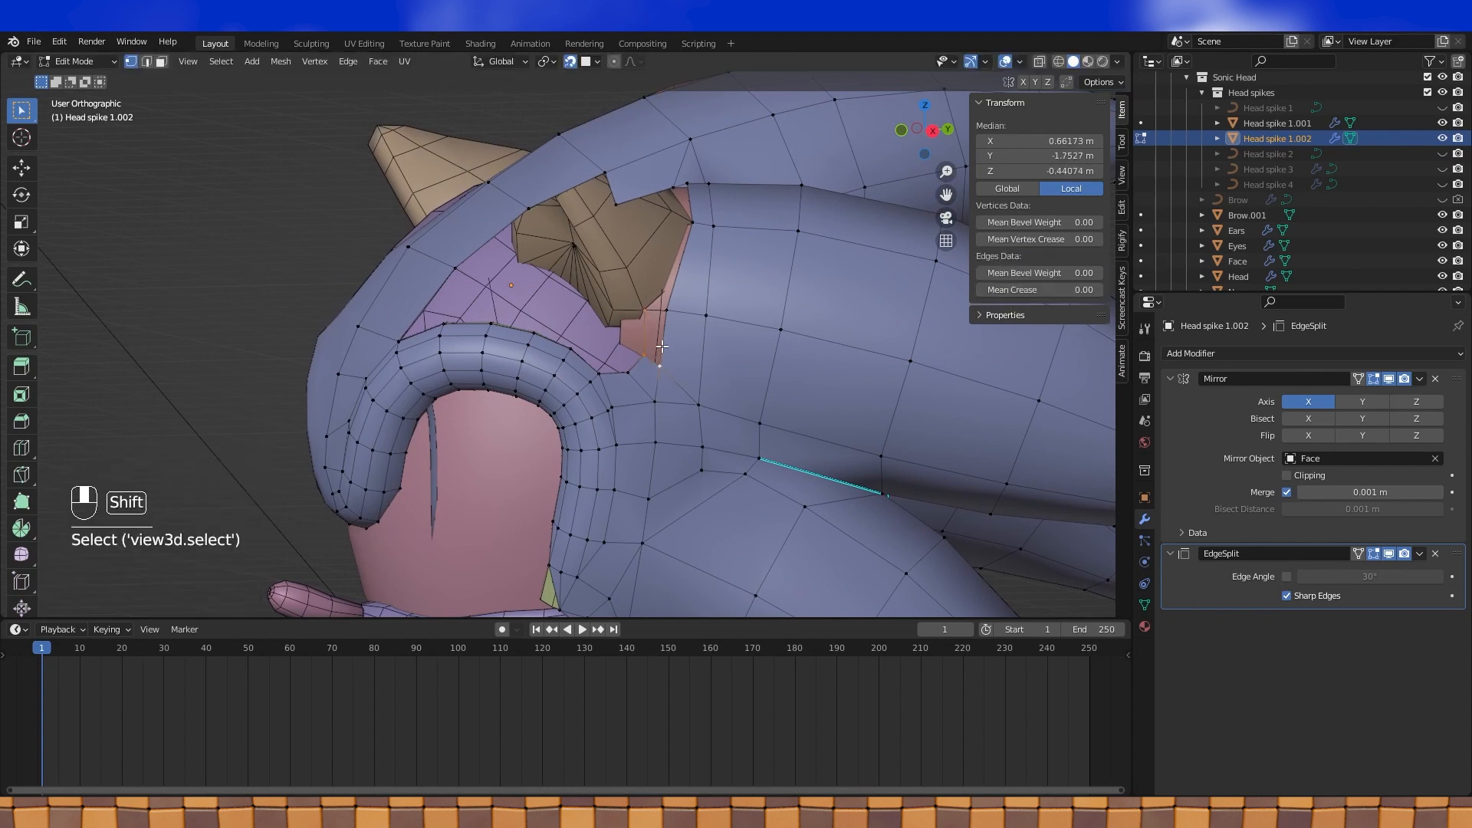
{"action": "key", "text": "f"}
Set snapping to Face and reposition the vertex at the ear's lower corner on the head surface
{"action": "middle_click_drag", "start_coordinate": [666, 299], "coordinate": [628, 447]}
{"action": "left_click", "coordinate": [630, 423]}
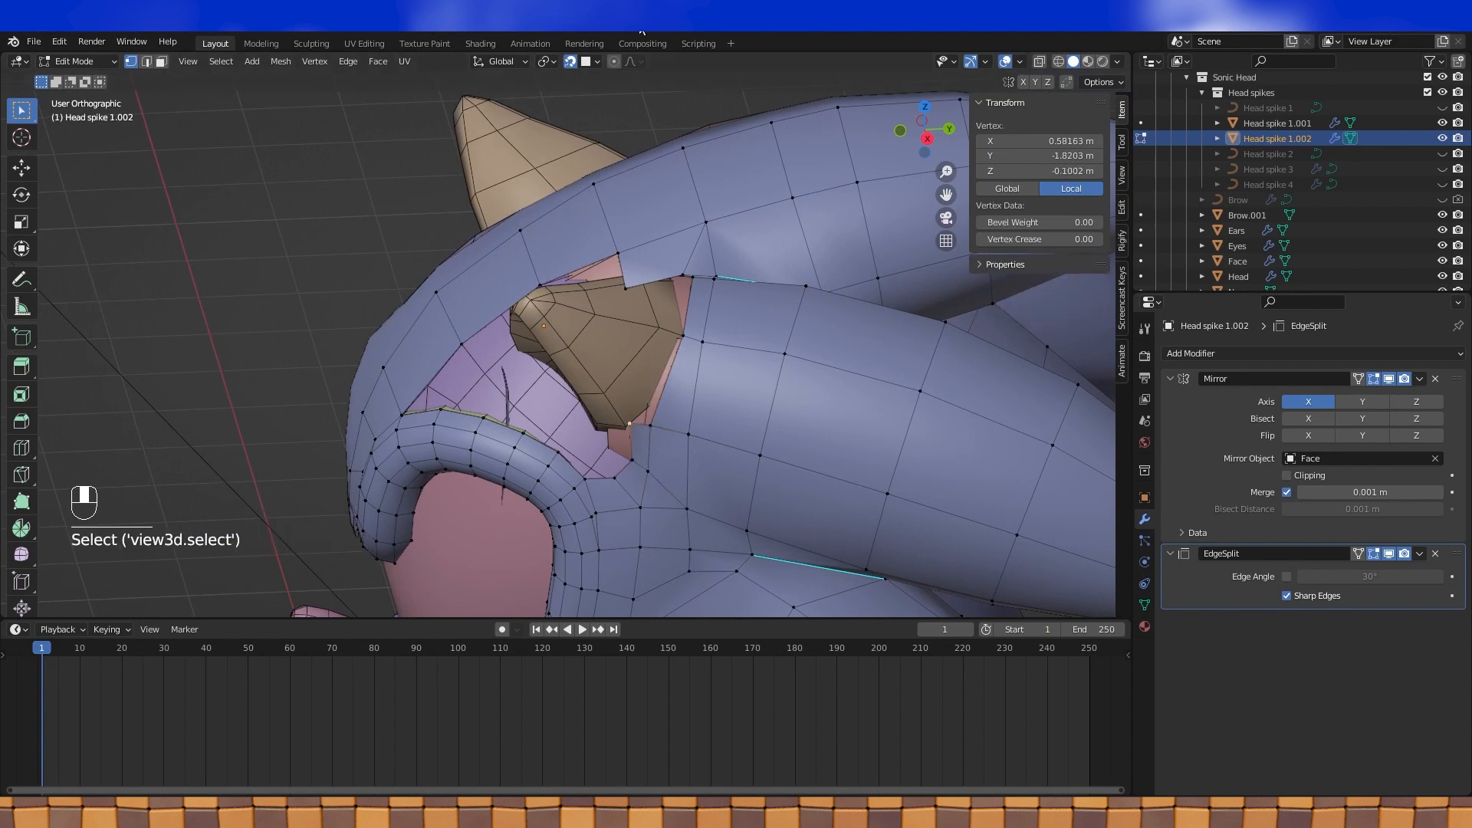
{"action": "left_click", "coordinate": [588, 61]}
{"action": "left_click", "coordinate": [555, 125]}
{"action": "middle_click_drag", "start_coordinate": [656, 434], "coordinate": [658, 397]}
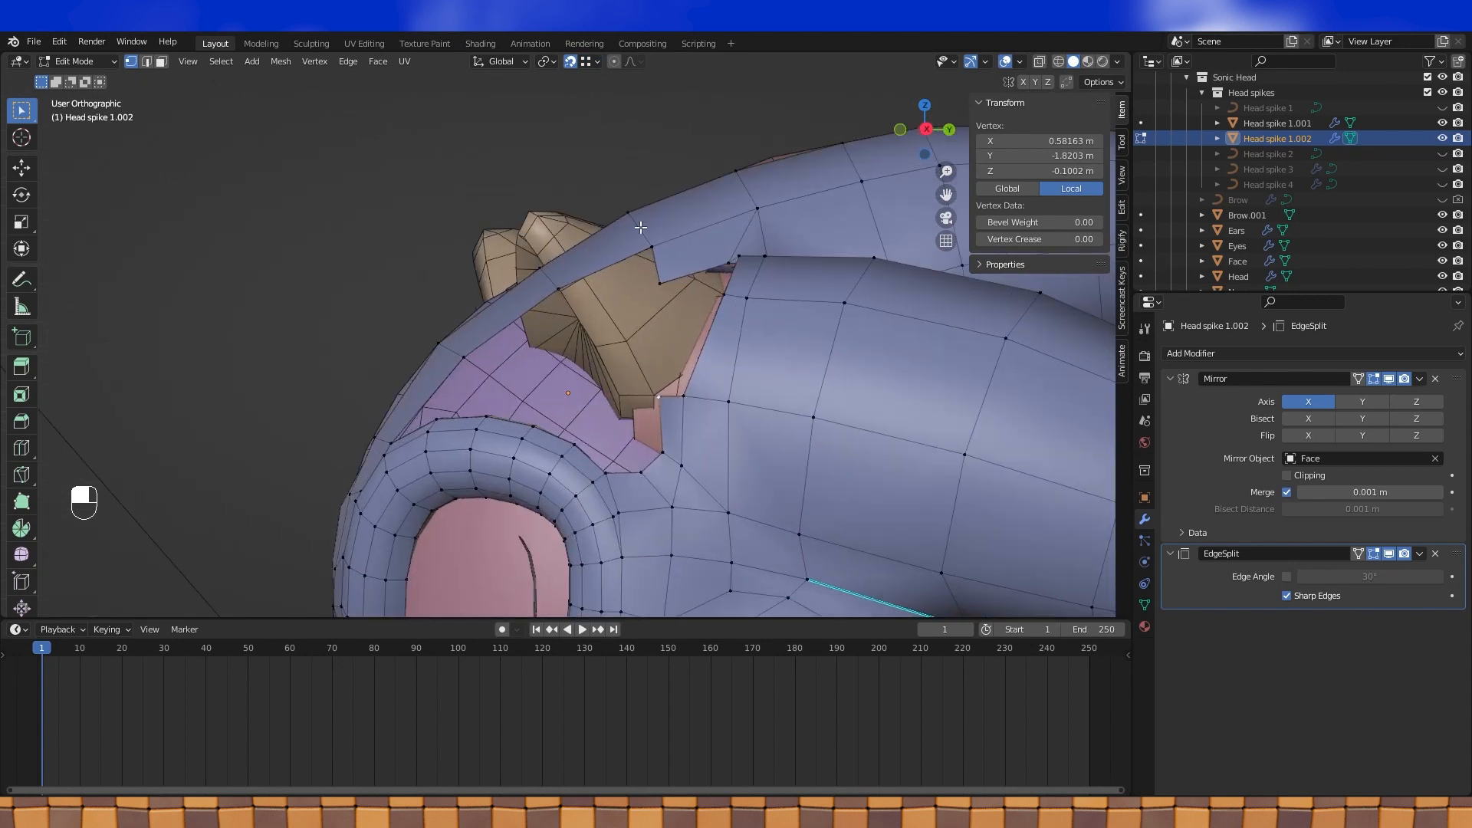
{"action": "left_click", "coordinate": [594, 62]}
{"action": "left_click", "coordinate": [551, 156]}
{"action": "key", "text": "g"}
{"action": "left_click", "coordinate": [667, 383]}
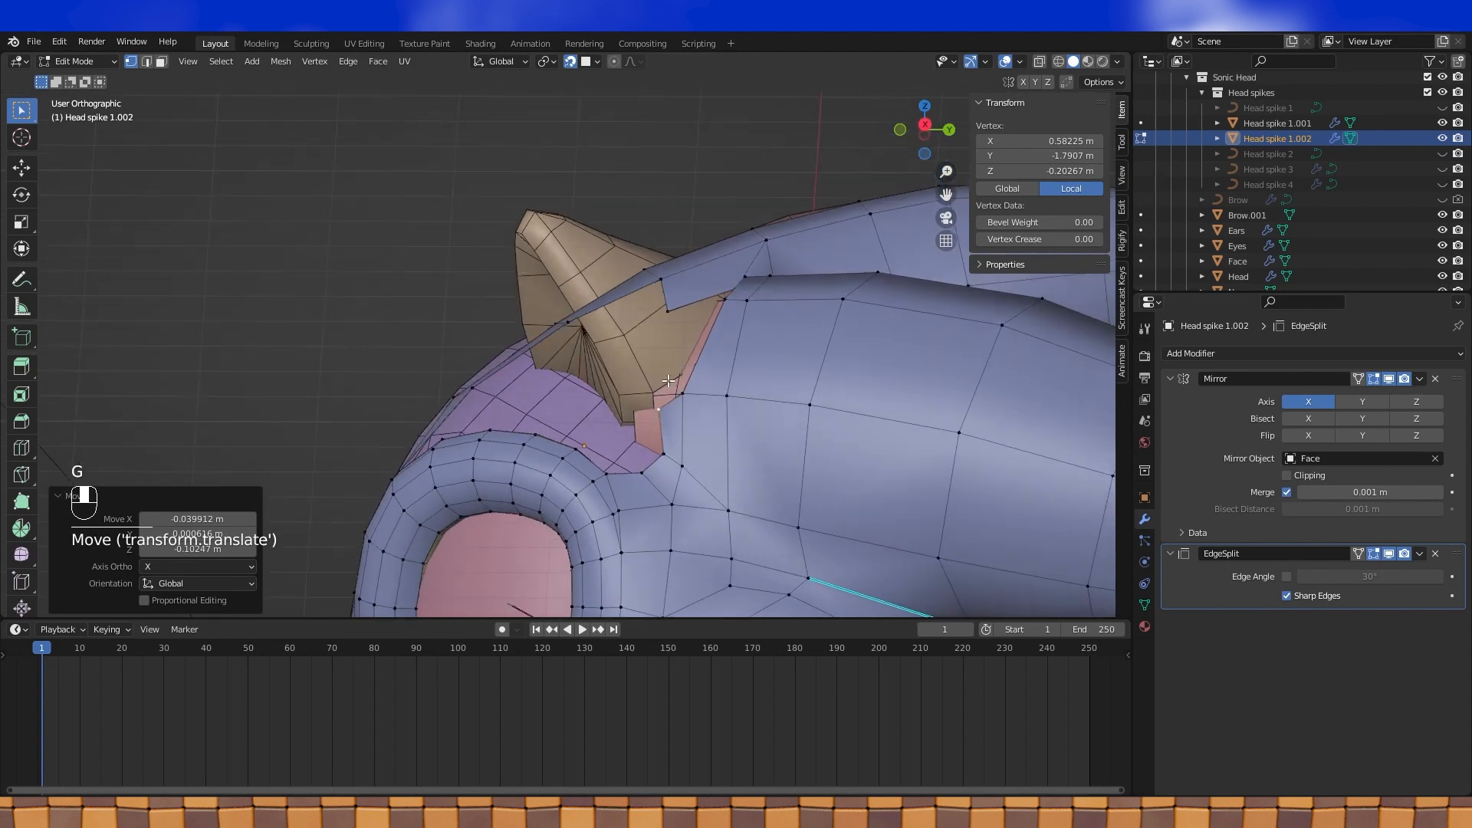
Extrude twice from the vertex where the forehead meets the spike, running the edges over the ear toward its tip
{"action": "middle_click_drag", "start_coordinate": [797, 322], "coordinate": [828, 388]}
{"action": "left_click", "coordinate": [732, 299]}
{"action": "left_click", "coordinate": [748, 271]}
{"action": "middle_click_drag", "start_coordinate": [747, 271], "coordinate": [744, 268]}
{"action": "key", "text": "e"}
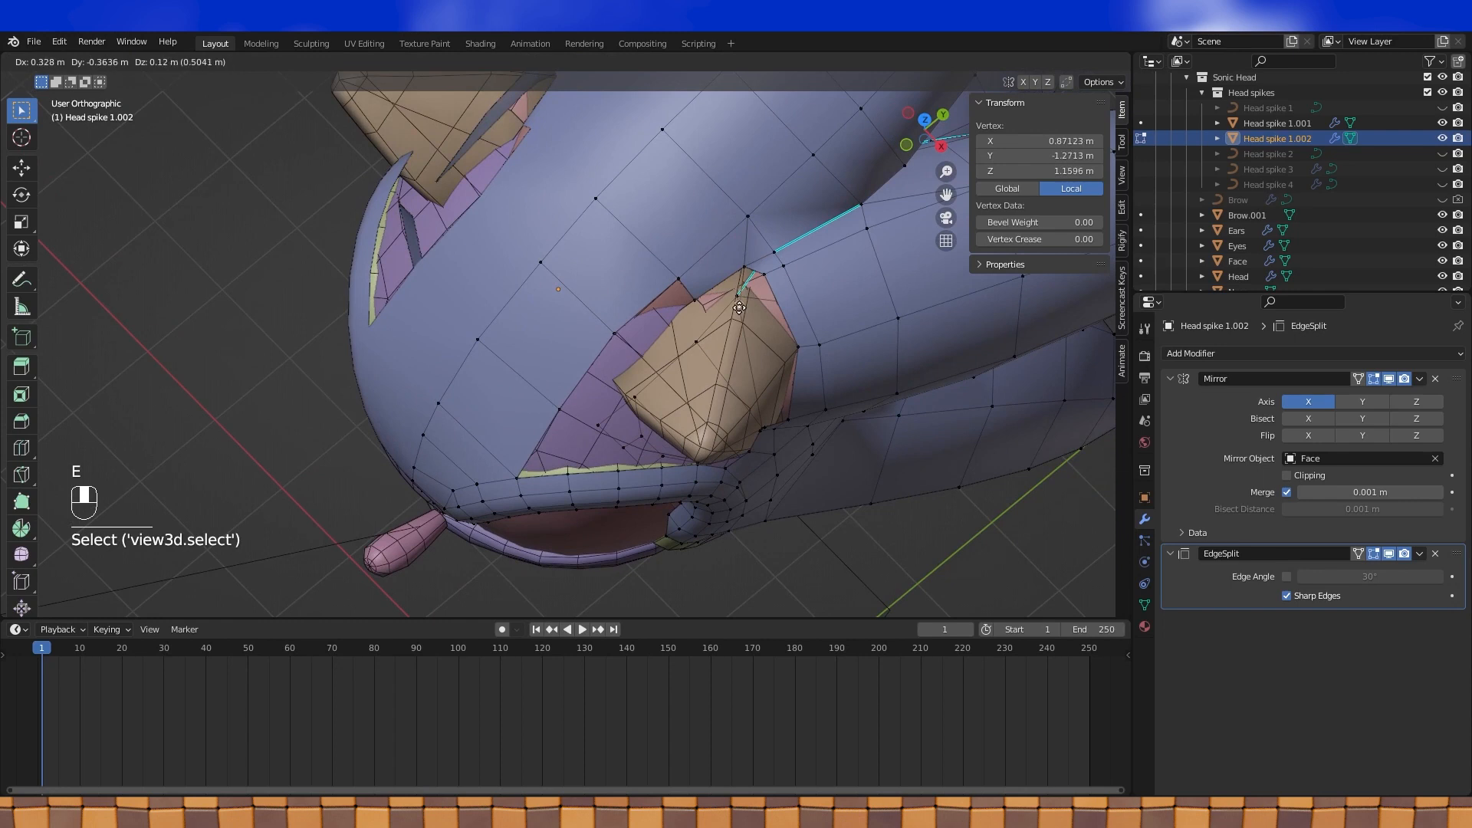
{"action": "left_click", "coordinate": [740, 320]}
{"action": "key", "text": "e"}
{"action": "left_click", "coordinate": [728, 323]}
{"action": "middle_click_drag", "start_coordinate": [728, 323], "coordinate": [733, 253]}
Set snapping to Vertex, snap the extruded vertex to the ear mesh and extrude two more vertices around the ear's tip
{"action": "left_click", "coordinate": [587, 61]}
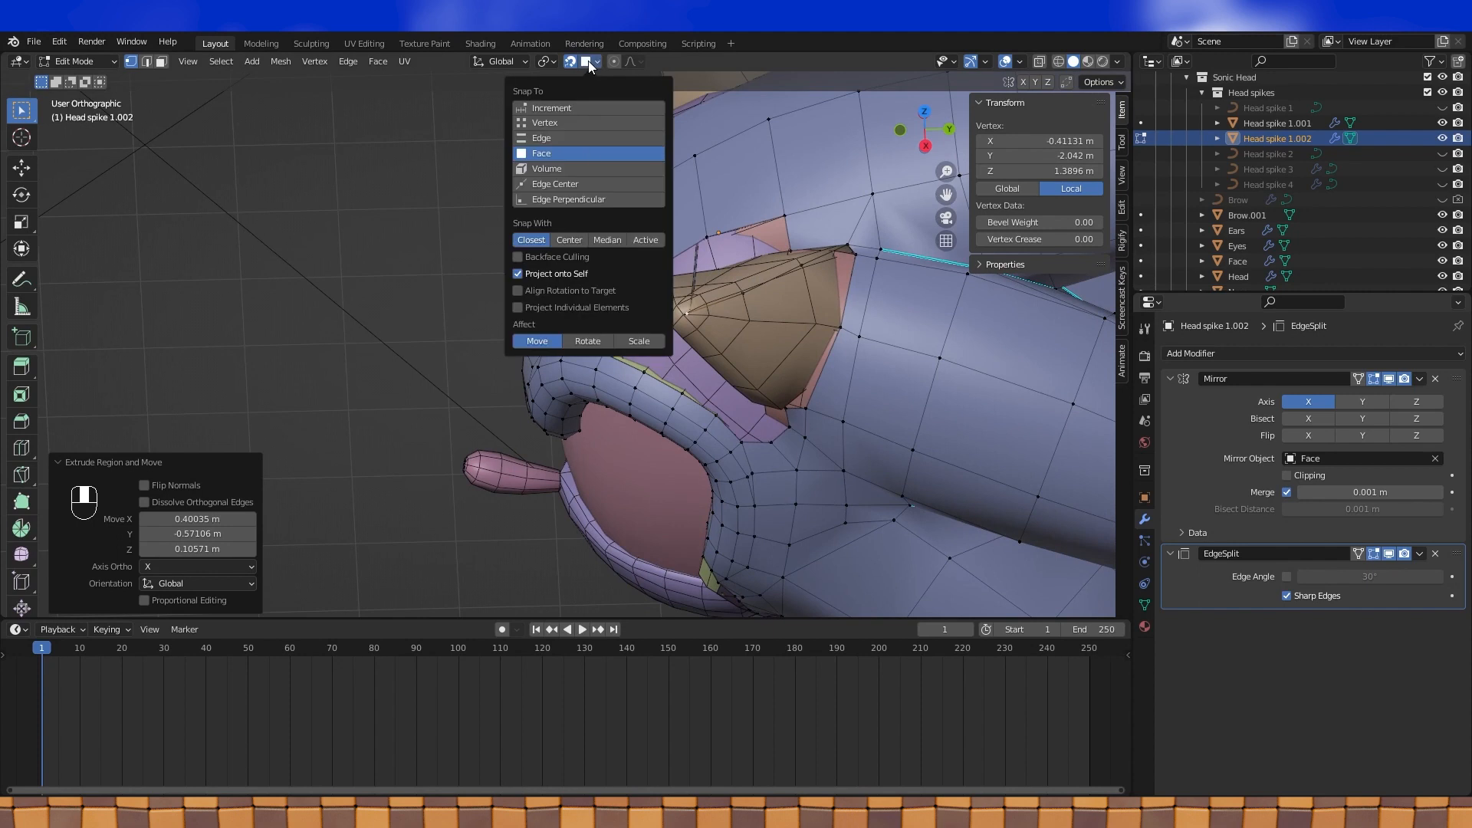
{"action": "left_click", "coordinate": [541, 124]}
{"action": "scroll", "coordinate": [705, 345], "scroll_direction": "up", "scroll_amount": 2}
{"action": "key", "text": "g"}
{"action": "left_click", "coordinate": [747, 303]}
{"action": "middle_click_drag", "start_coordinate": [747, 303], "coordinate": [752, 258], "text": "shift"}
{"action": "key", "text": "e"}
{"action": "left_click", "coordinate": [706, 317]}
{"action": "key", "text": "e"}
{"action": "left_click", "coordinate": [721, 301]}
Adjust a vertex near the ear's tip and subdivide the long edge running from the tip to the ear's base
{"action": "left_click", "coordinate": [775, 286]}
{"action": "key", "text": "g"}
{"action": "left_click", "coordinate": [751, 286]}
{"action": "key", "text": "a"}
{"action": "left_click", "coordinate": [729, 302]}
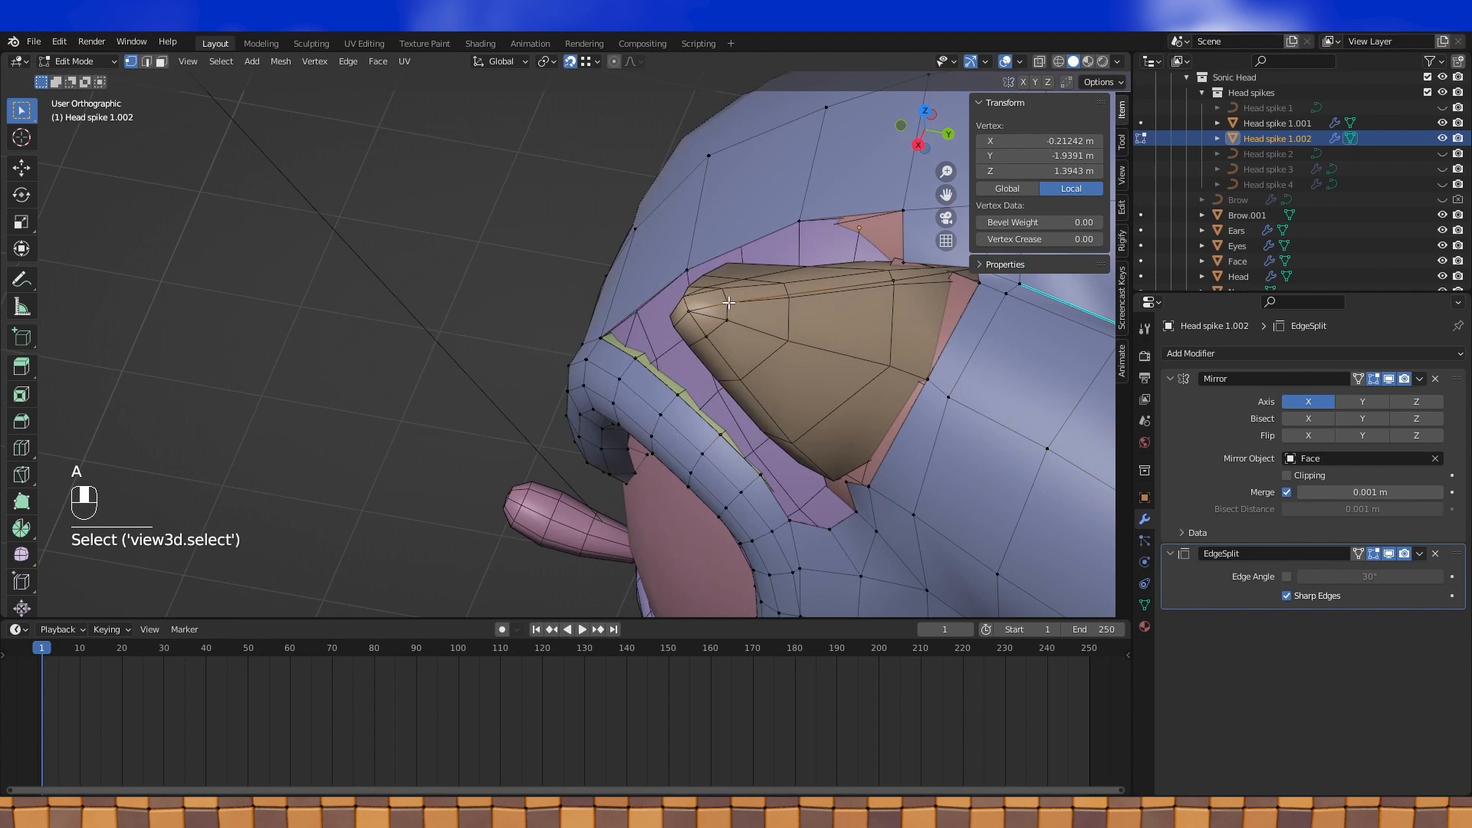
{"action": "middle_click_drag", "start_coordinate": [729, 303], "coordinate": [759, 269]}
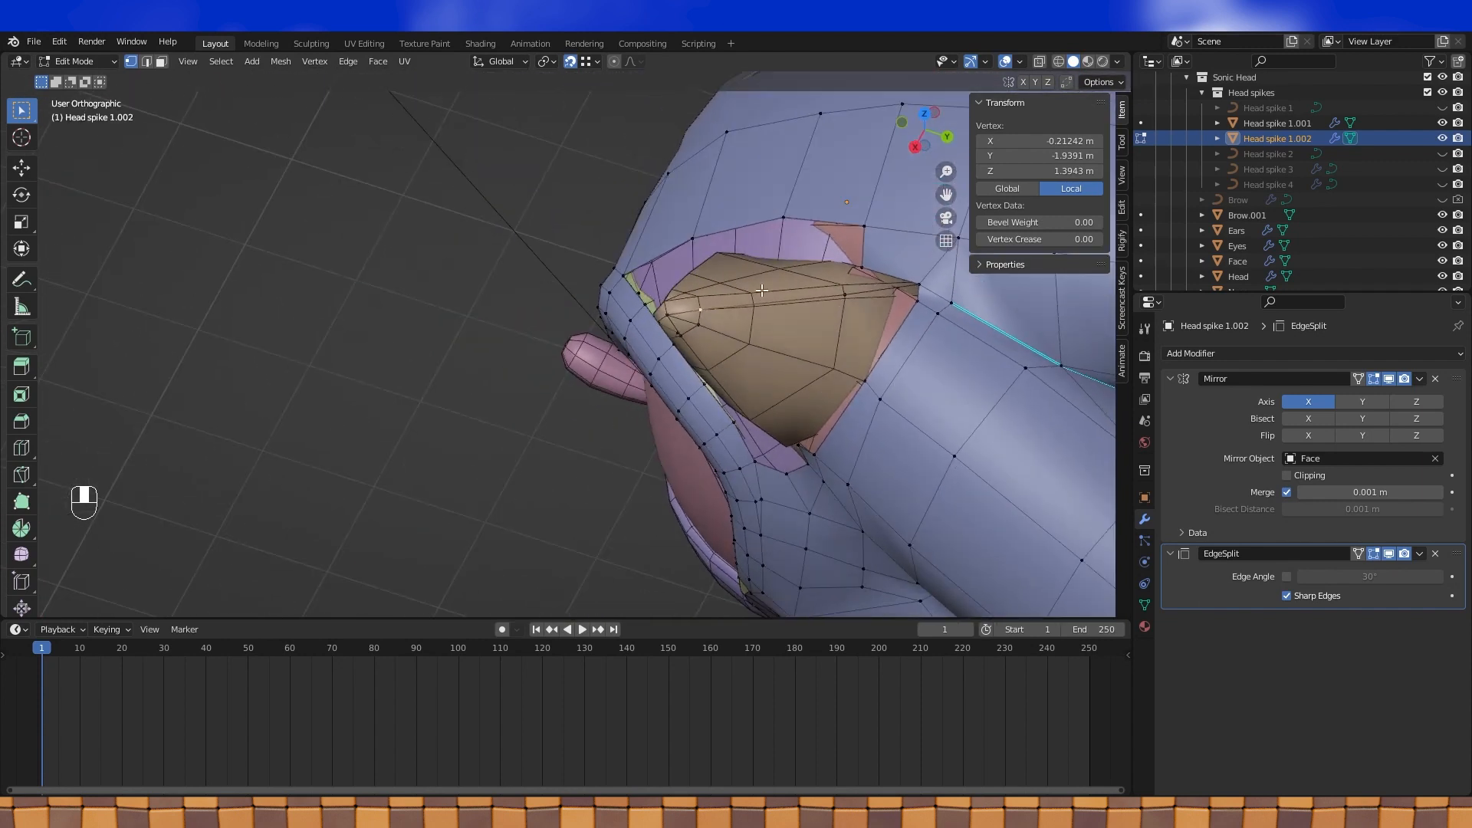
{"action": "left_click", "coordinate": [840, 296], "text": "shift"}
{"action": "key", "text": "space"}
{"action": "type", "text": "subd"}
{"action": "key", "text": "Return"}
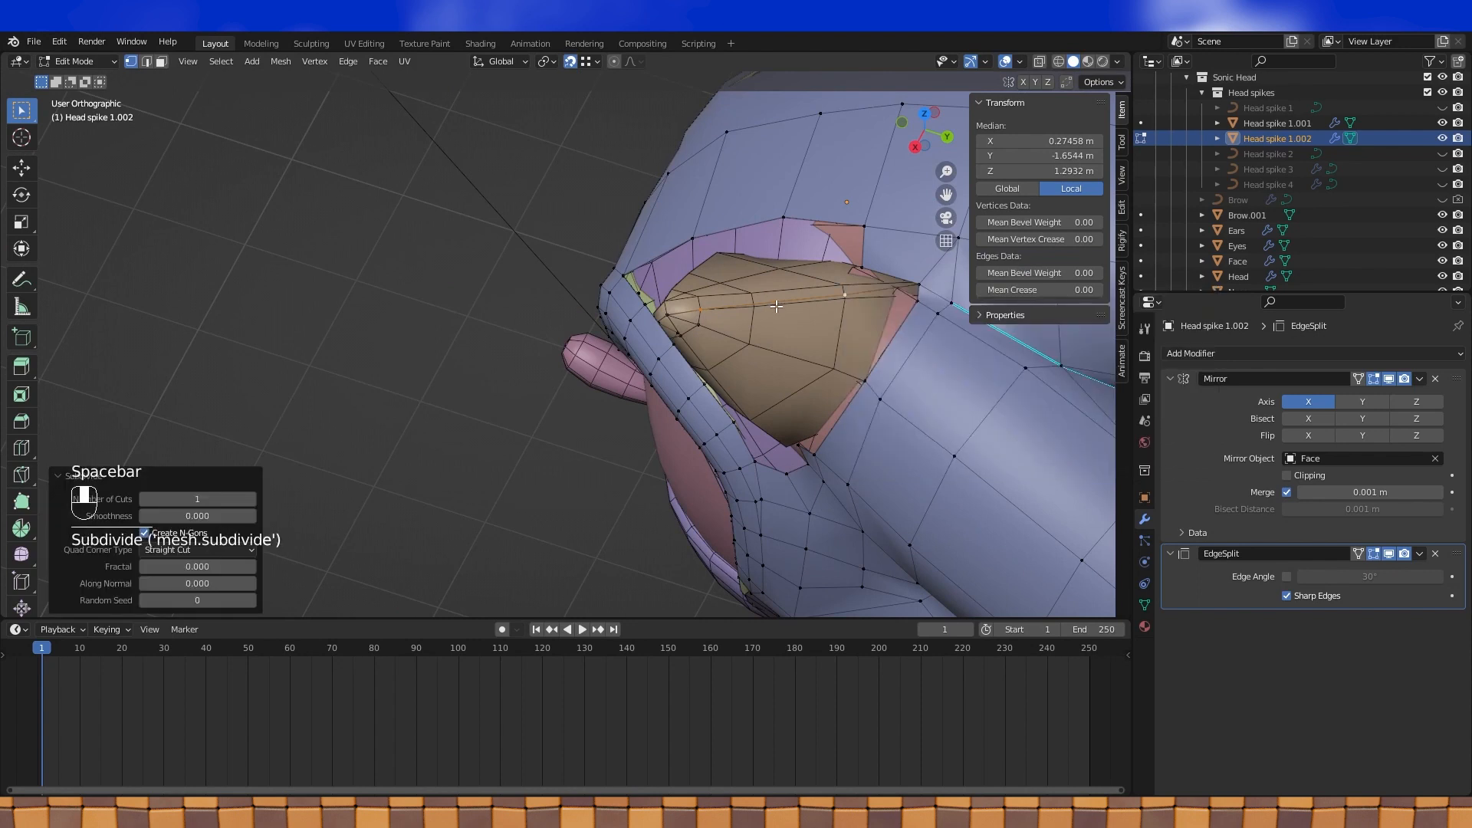
Snap the two inner vertices of the subdivided edge onto the ear's matching vertices
{"action": "left_click", "coordinate": [763, 307]}
{"action": "key", "text": "g"}
{"action": "left_click", "coordinate": [753, 310]}
{"action": "left_click", "coordinate": [843, 294]}
{"action": "middle_click_drag", "start_coordinate": [842, 294], "coordinate": [848, 327]}
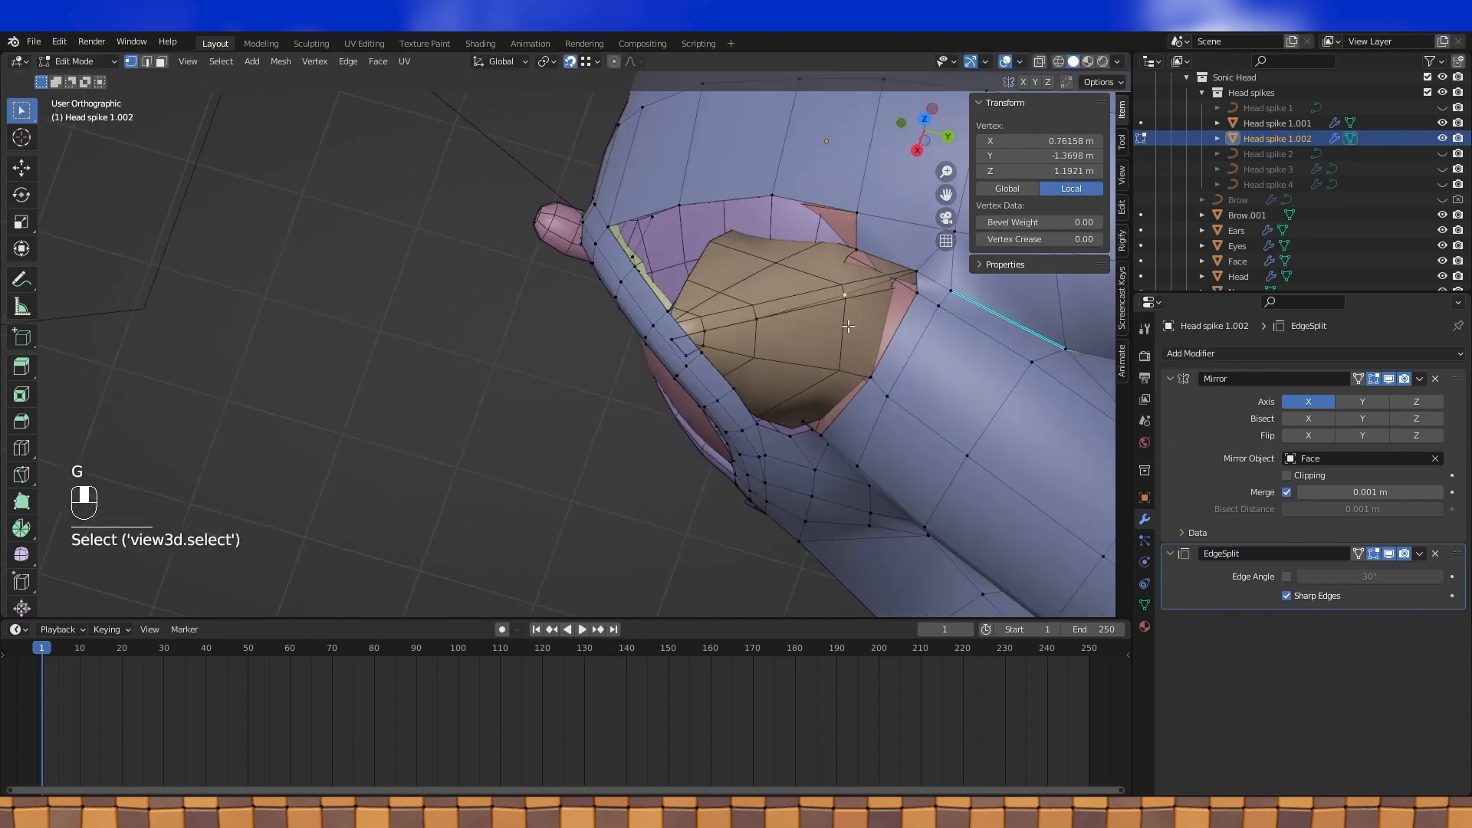
{"action": "key", "text": "g"}
{"action": "left_click", "coordinate": [869, 297]}
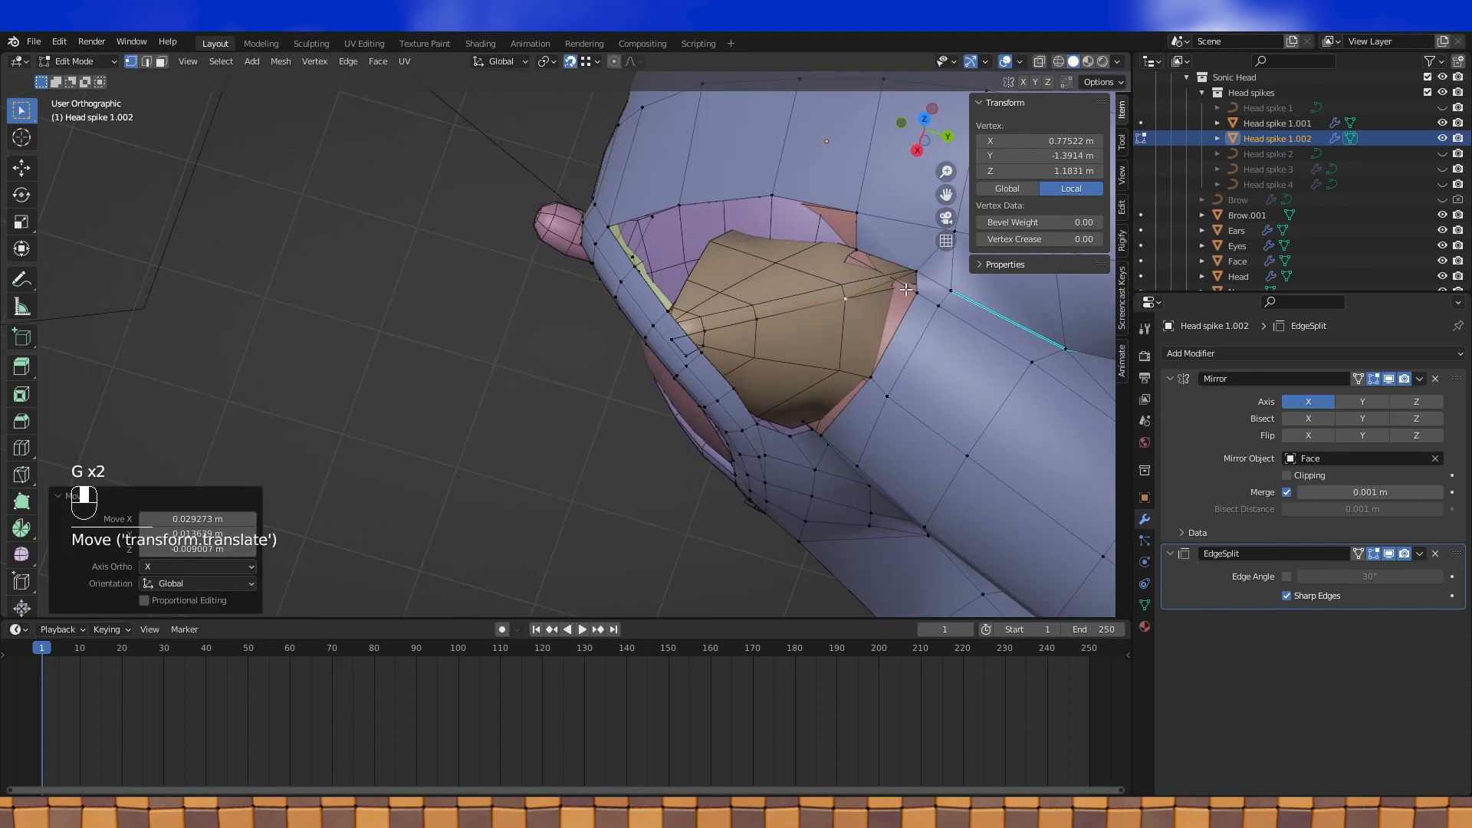
Extrude a short edge from each of four vertices along the ear's ridge, snapping them to the adjacent ear vertices
{"action": "middle_click_drag", "start_coordinate": [764, 310], "coordinate": [811, 340]}
{"action": "left_click", "coordinate": [850, 299]}
{"action": "key", "text": "e"}
{"action": "left_click", "coordinate": [834, 291]}
{"action": "left_click", "coordinate": [799, 366]}
{"action": "key", "text": "e"}
{"action": "left_click", "coordinate": [789, 357]}
{"action": "left_click", "coordinate": [775, 404]}
{"action": "key", "text": "e"}
{"action": "left_click", "coordinate": [764, 394]}
{"action": "left_click", "coordinate": [757, 428]}
{"action": "key", "text": "e"}
{"action": "left_click", "coordinate": [746, 419]}
Extrude two chains of snapped vertices from the ear's tip across its outer side and down to the lower corner
{"action": "middle_click_drag", "start_coordinate": [754, 419], "coordinate": [755, 361], "text": "shift"}
{"action": "middle_click_drag", "start_coordinate": [755, 360], "coordinate": [729, 300]}
{"action": "left_click", "coordinate": [777, 371]}
{"action": "key", "text": "e"}
{"action": "left_click", "coordinate": [821, 381]}
{"action": "key", "text": "e"}
{"action": "left_click", "coordinate": [888, 392]}
{"action": "left_click", "coordinate": [767, 389]}
{"action": "key", "text": "e"}
{"action": "left_click", "coordinate": [802, 426]}
{"action": "key", "text": "e"}
{"action": "left_click", "coordinate": [841, 467]}
{"action": "key", "text": "e"}
{"action": "left_click", "coordinate": [835, 473]}
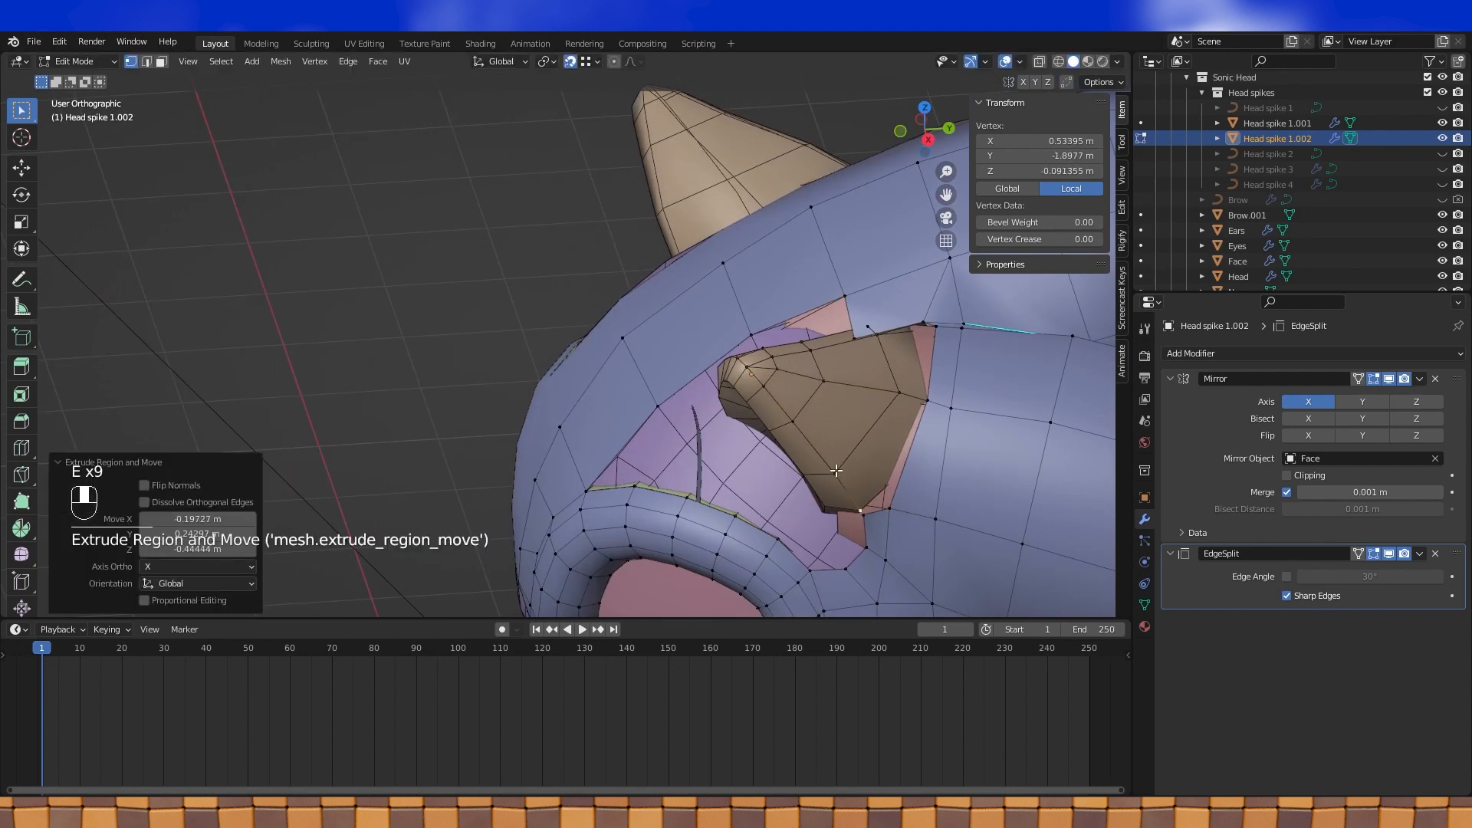
Connect the two vertex chains and fill faces between them on the ear's outer side
{"action": "left_click", "coordinate": [804, 381], "text": "shift"}
{"action": "key", "text": "f"}
{"action": "left_click", "coordinate": [794, 422]}
{"action": "left_click", "coordinate": [822, 381], "text": "shift"}
{"action": "left_click", "coordinate": [777, 370], "text": "shift"}
{"action": "left_click", "coordinate": [765, 388], "text": "shift"}
{"action": "key", "text": "f"}
{"action": "left_click", "coordinate": [764, 387]}
{"action": "left_click", "coordinate": [777, 370], "text": "shift"}
{"action": "key", "text": "f"}
Join the pairs of neighbouring vertices around the ear's tip with edges or faces
{"action": "left_click", "coordinate": [750, 370]}
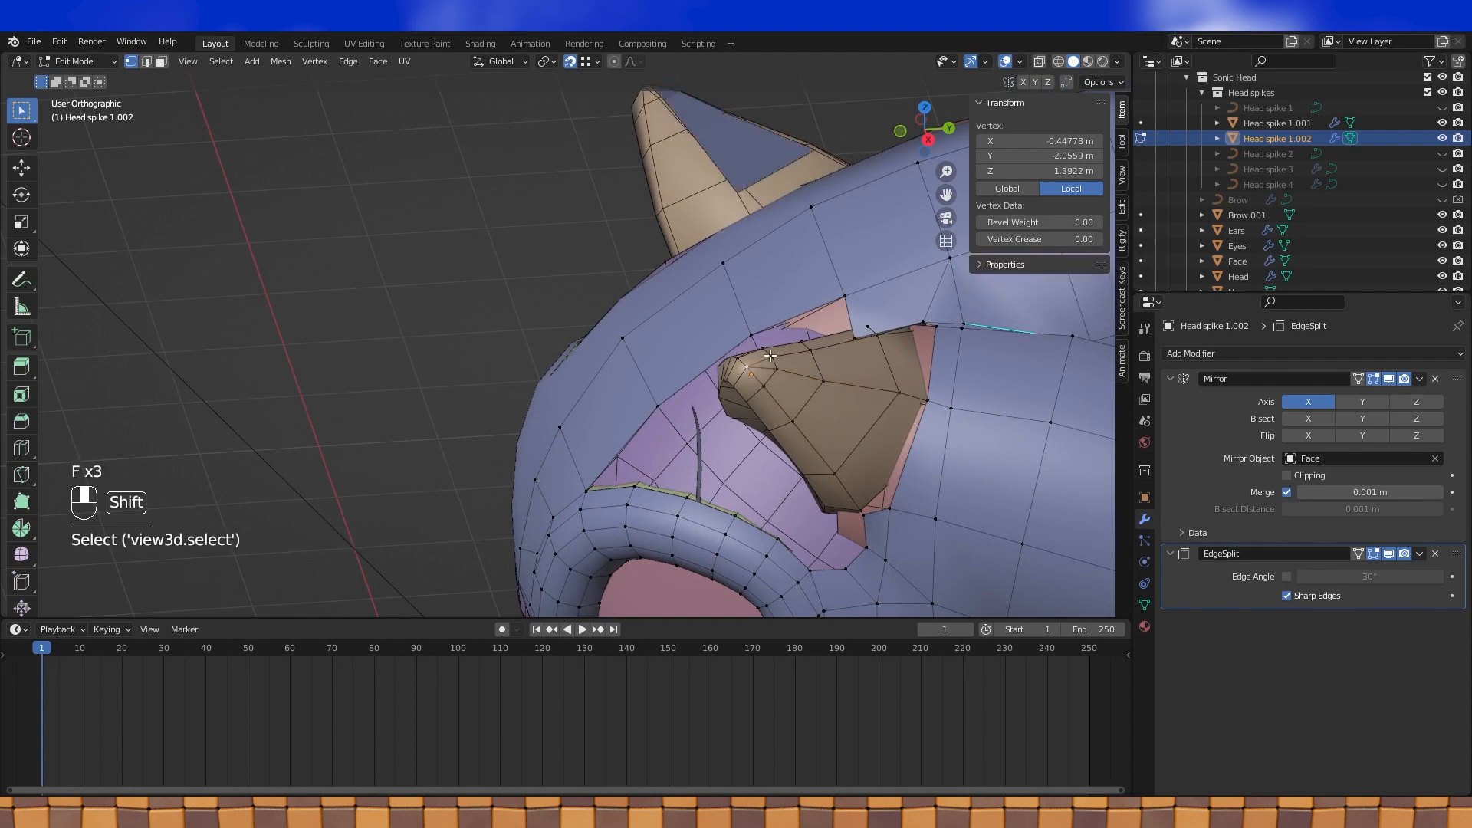
{"action": "left_click", "coordinate": [737, 359], "text": "shift"}
{"action": "key", "text": "f"}
{"action": "middle_click_drag", "start_coordinate": [738, 331], "coordinate": [751, 368]}
{"action": "left_click", "coordinate": [751, 372]}
{"action": "left_click", "coordinate": [739, 364], "text": "shift"}
{"action": "key", "text": "f"}
Fill the strip along the ear's upper ridge and correct the normals of the whole mesh
{"action": "left_click", "coordinate": [768, 354]}
{"action": "left_click", "coordinate": [759, 344], "text": "shift"}
{"action": "left_click", "coordinate": [788, 316], "text": "shift"}
{"action": "left_click", "coordinate": [799, 324], "text": "shift"}
{"action": "key", "text": "f"}
{"action": "left_click", "coordinate": [799, 325]}
{"action": "left_click", "coordinate": [771, 355], "text": "shift"}
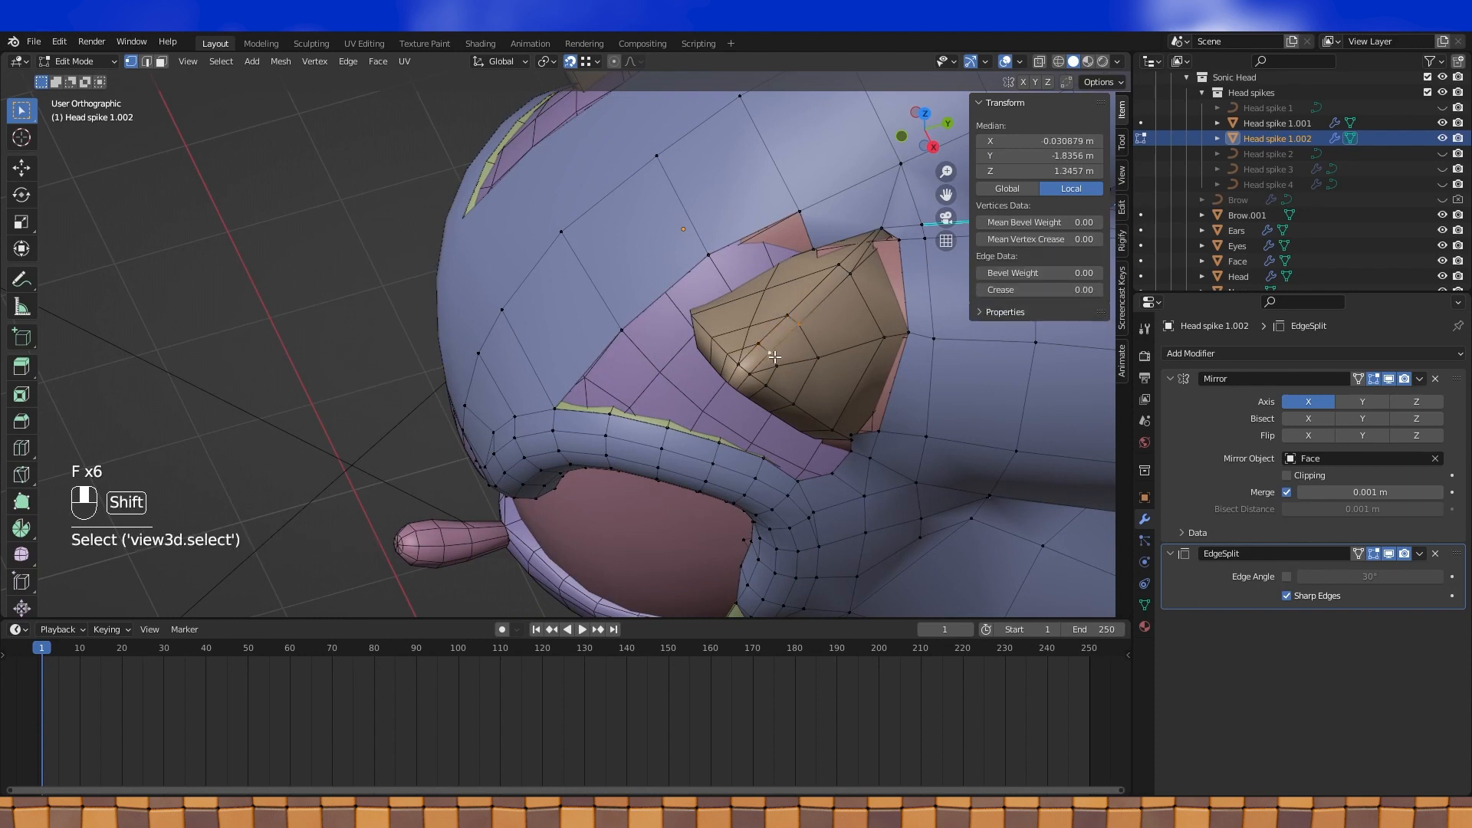
{"action": "key", "text": "f"}
{"action": "key", "text": "a"}
{"action": "key", "text": "alt+n"}
{"action": "left_click", "coordinate": [811, 359]}
Fill the remaining gaps between the ear's ridge strip, outer side and base near the head spike
{"action": "left_click", "coordinate": [800, 325]}
{"action": "left_click", "coordinate": [818, 357], "text": "shift"}
{"action": "key", "text": "f"}
{"action": "left_click", "coordinate": [794, 314]}
{"action": "left_click", "coordinate": [800, 325], "text": "shift"}
{"action": "key", "text": "f"}
{"action": "left_click", "coordinate": [853, 276]}
{"action": "left_click", "coordinate": [881, 229], "text": "shift"}
{"action": "key", "text": "f"}
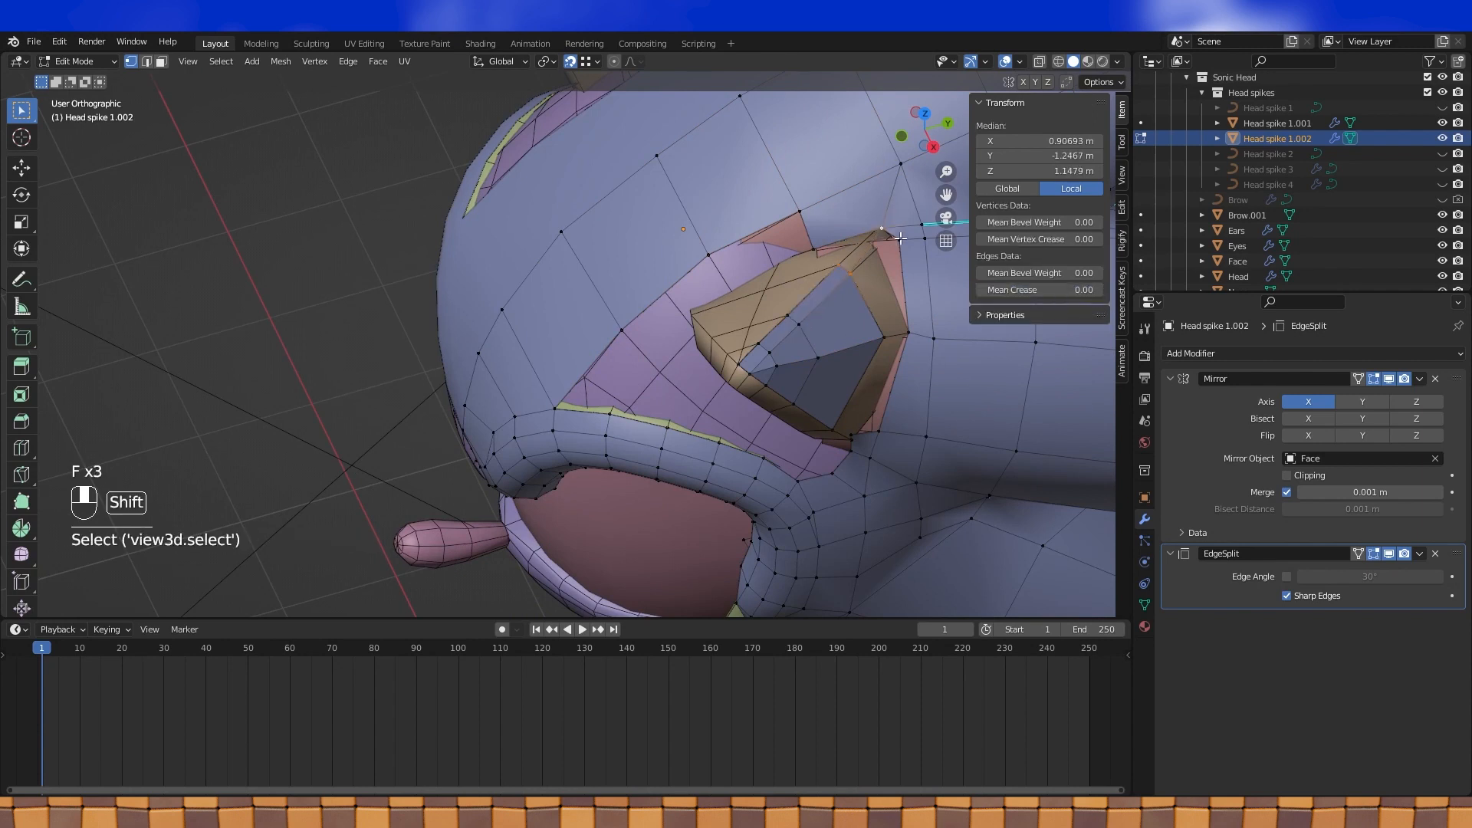
Extrude a chain of snapped vertices across the ear's inner side from the ridge toward the tip
{"action": "middle_click_drag", "start_coordinate": [903, 240], "coordinate": [835, 320]}
{"action": "left_click", "coordinate": [799, 318]}
{"action": "key", "text": "e"}
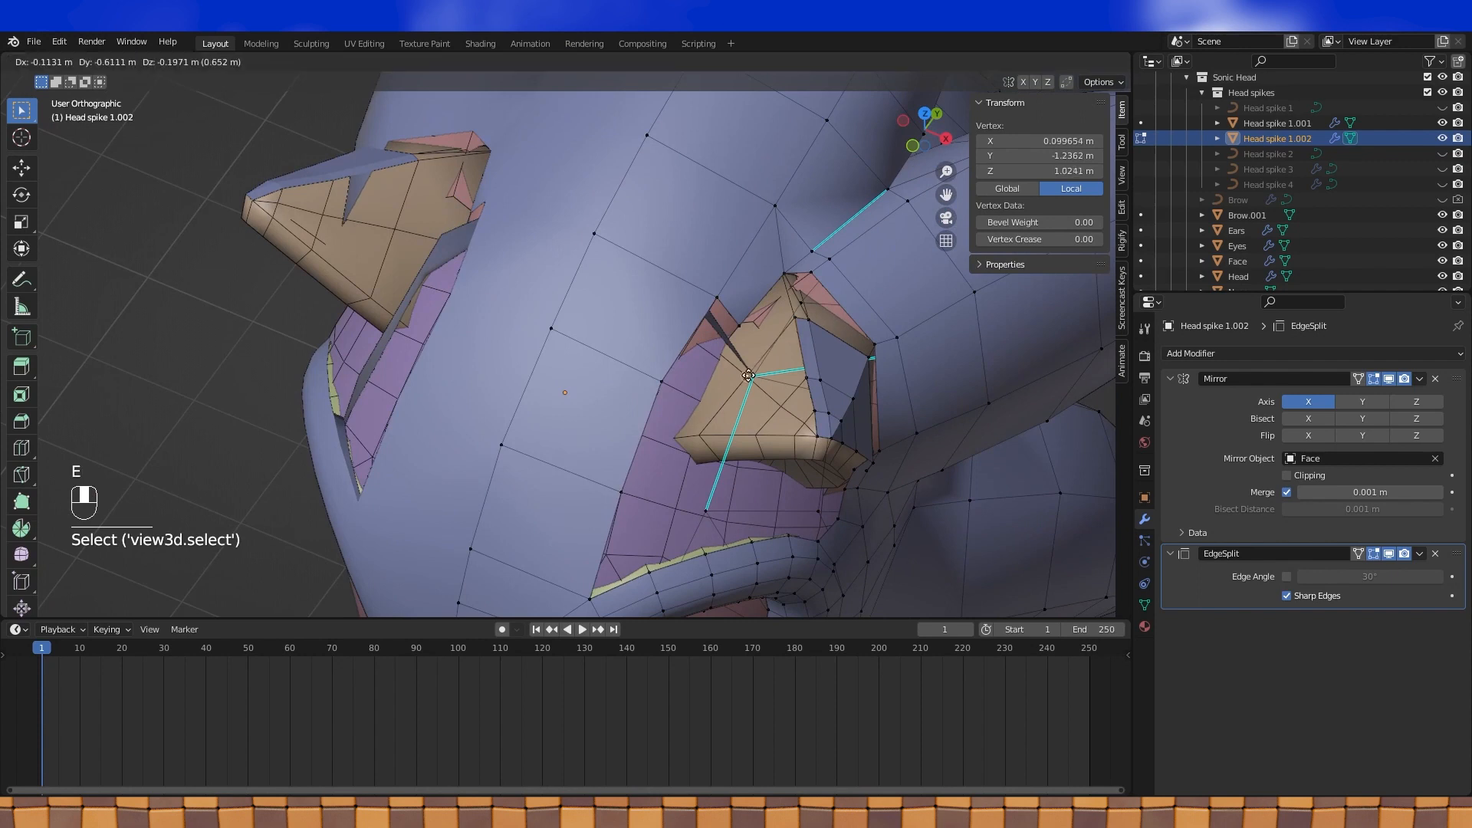
{"action": "left_click", "coordinate": [712, 421]}
{"action": "key", "text": "e"}
{"action": "middle_click_drag", "start_coordinate": [712, 421], "coordinate": [701, 333]}
{"action": "left_click", "coordinate": [733, 377]}
{"action": "key", "text": "e"}
{"action": "left_click", "coordinate": [812, 385]}
{"action": "key", "text": "e"}
{"action": "left_click", "coordinate": [818, 384]}
{"action": "middle_click_drag", "start_coordinate": [701, 333], "coordinate": [578, 370]}
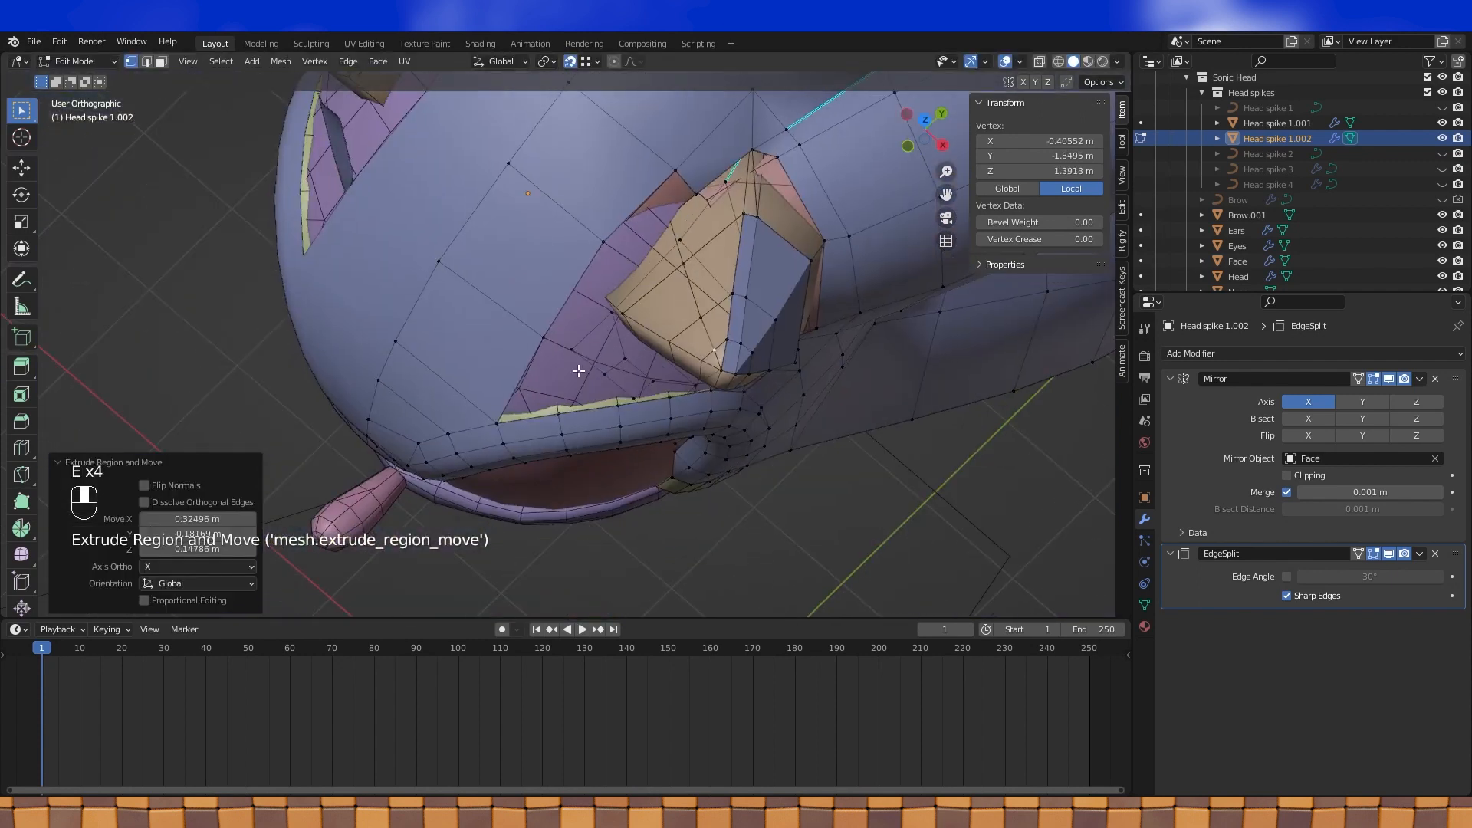
Join the chain's end to the ear tip and extrude snapped vertices from the tip back along the ear's edge toward the head
{"action": "left_click", "coordinate": [728, 337]}
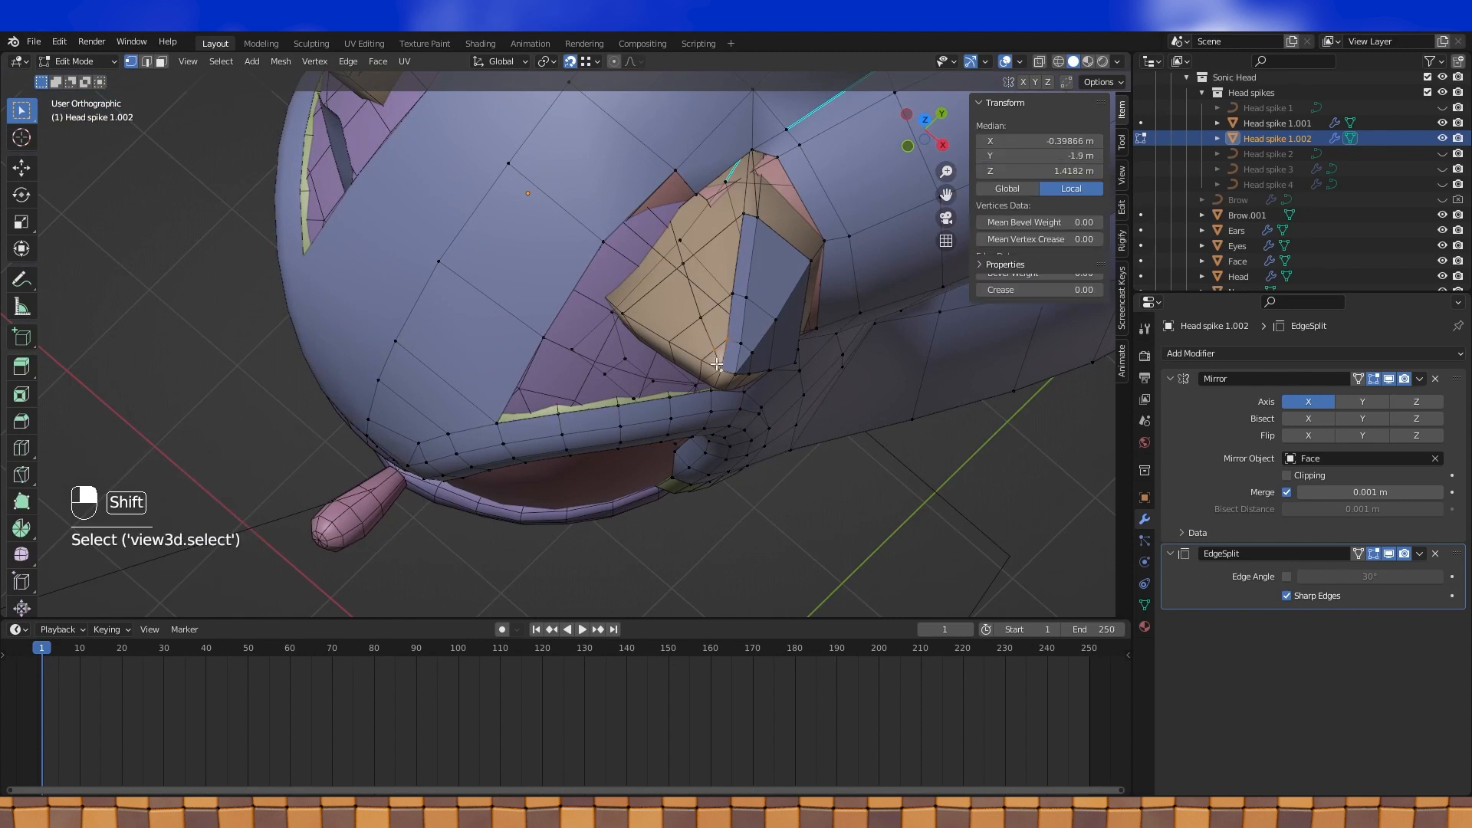
{"action": "key", "text": "f"}
{"action": "left_click", "coordinate": [733, 370]}
{"action": "key", "text": "e"}
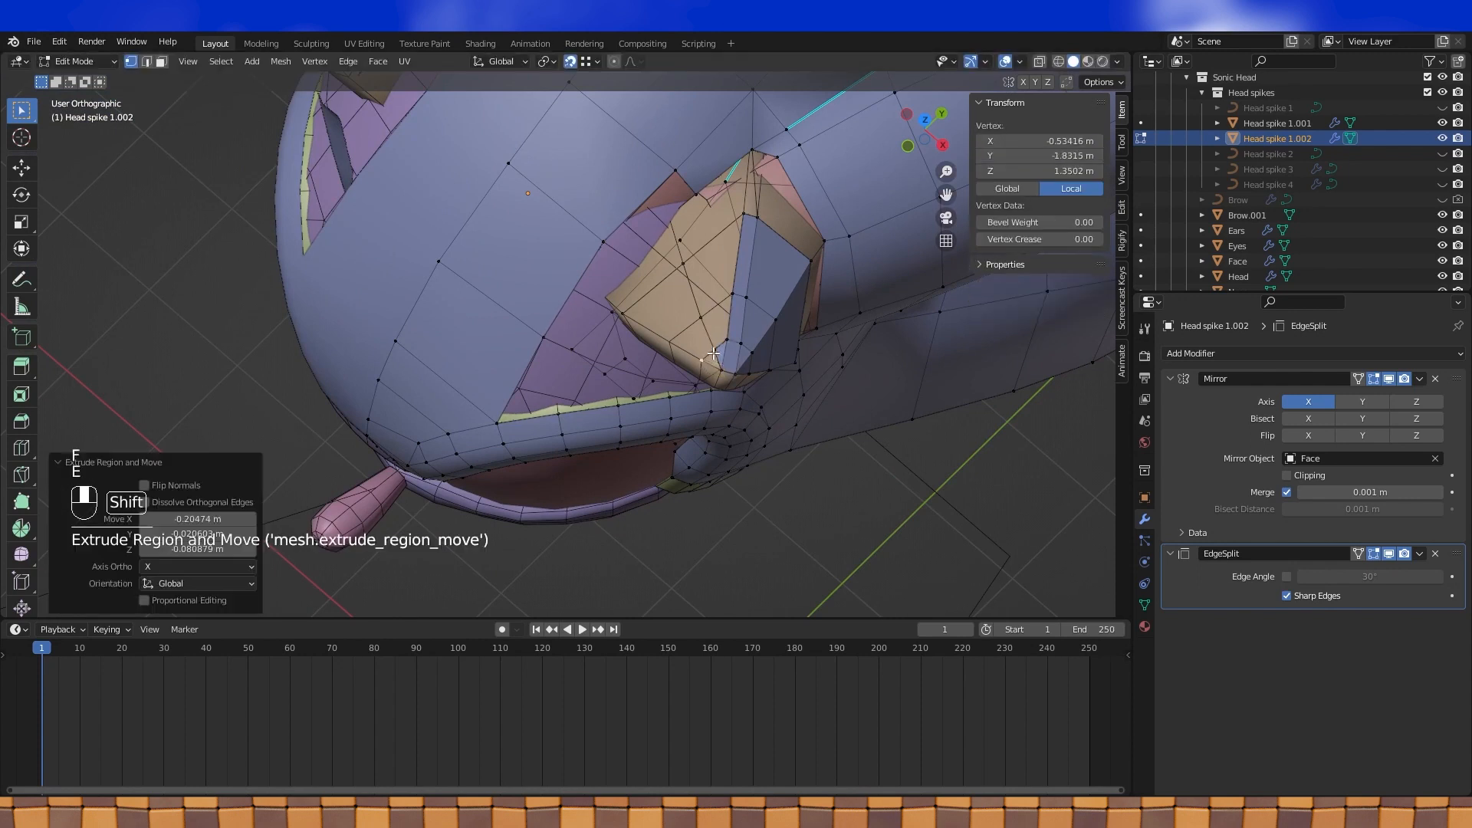
{"action": "left_click", "coordinate": [716, 370], "text": "shift"}
{"action": "left_click", "coordinate": [702, 358]}
{"action": "key", "text": "e"}
{"action": "left_click", "coordinate": [665, 340]}
{"action": "key", "text": "e"}
{"action": "left_click", "coordinate": [622, 314]}
Fill the ear's side between the two extruded vertex chains with faces
{"action": "left_click", "coordinate": [682, 263], "text": "shift"}
{"action": "left_click", "coordinate": [700, 317], "text": "shift"}
{"action": "key", "text": "f"}
{"action": "left_click", "coordinate": [670, 340]}
{"action": "left_click", "coordinate": [701, 316], "text": "shift"}
{"action": "left_click", "coordinate": [714, 349], "text": "shift"}
{"action": "left_click", "coordinate": [702, 360], "text": "shift"}
{"action": "key", "text": "f"}
{"action": "left_click", "coordinate": [733, 296], "text": "shift"}
{"action": "key", "text": "f"}
{"action": "left_click", "coordinate": [734, 296]}
{"action": "left_click", "coordinate": [701, 316], "text": "shift"}
{"action": "key", "text": "f"}
Recalculate the normals of the whole mesh to face outside
{"action": "middle_click_drag", "start_coordinate": [701, 287], "coordinate": [568, 329]}
{"action": "key", "text": "a"}
{"action": "key", "text": "alt+n"}
{"action": "left_click", "coordinate": [790, 325]}
Extrude a chain of snapped vertices along the inner rim of the ear's front opening, over the tip and down the far side
{"action": "left_click", "coordinate": [614, 336]}
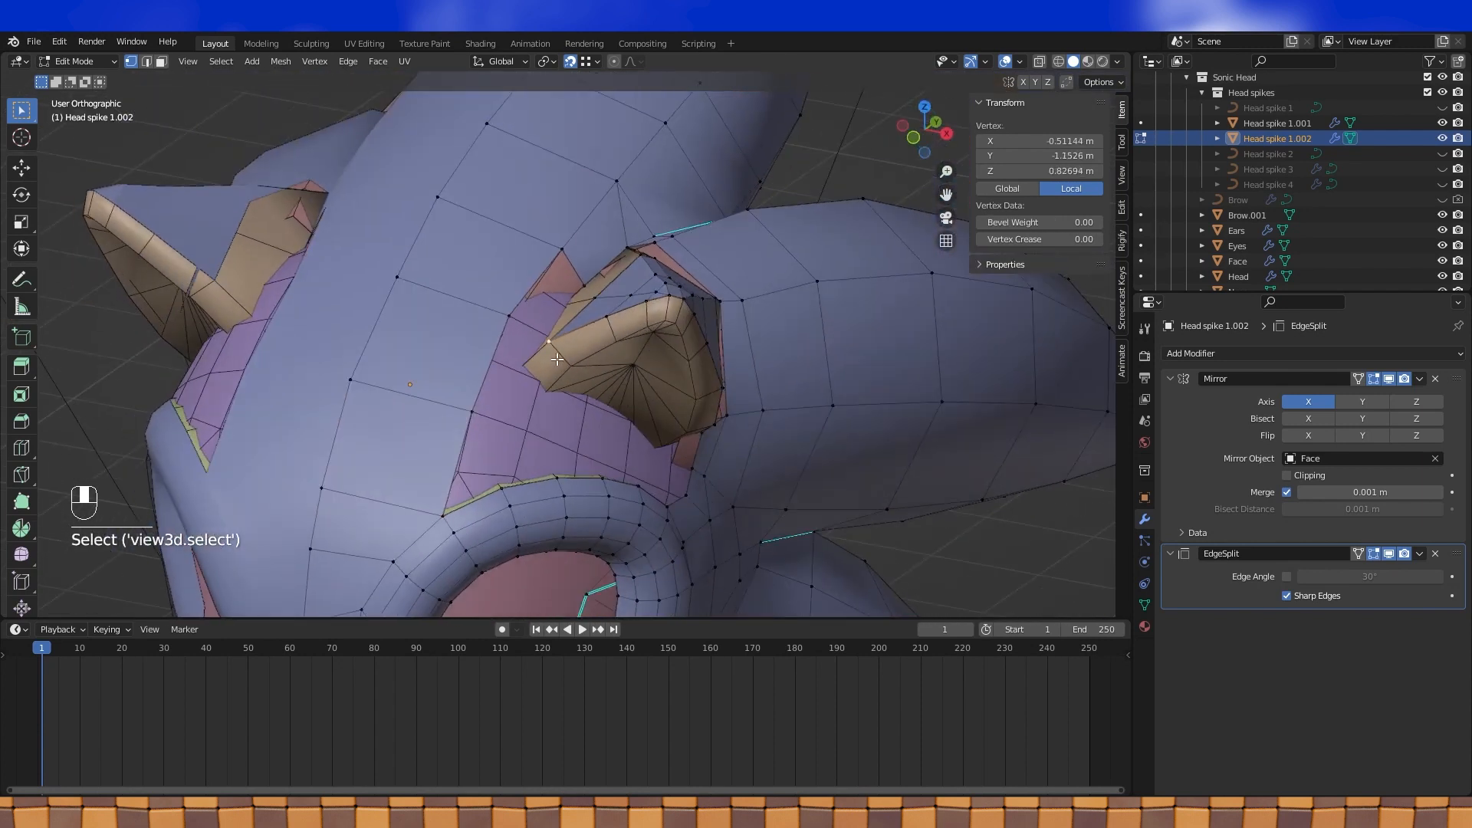
{"action": "key", "text": "e"}
{"action": "key", "text": "e"}
{"action": "key", "text": "e"}
{"action": "key", "text": "e"}
{"action": "key", "text": "e"}
{"action": "key", "text": "e"}
{"action": "key", "text": "e"}
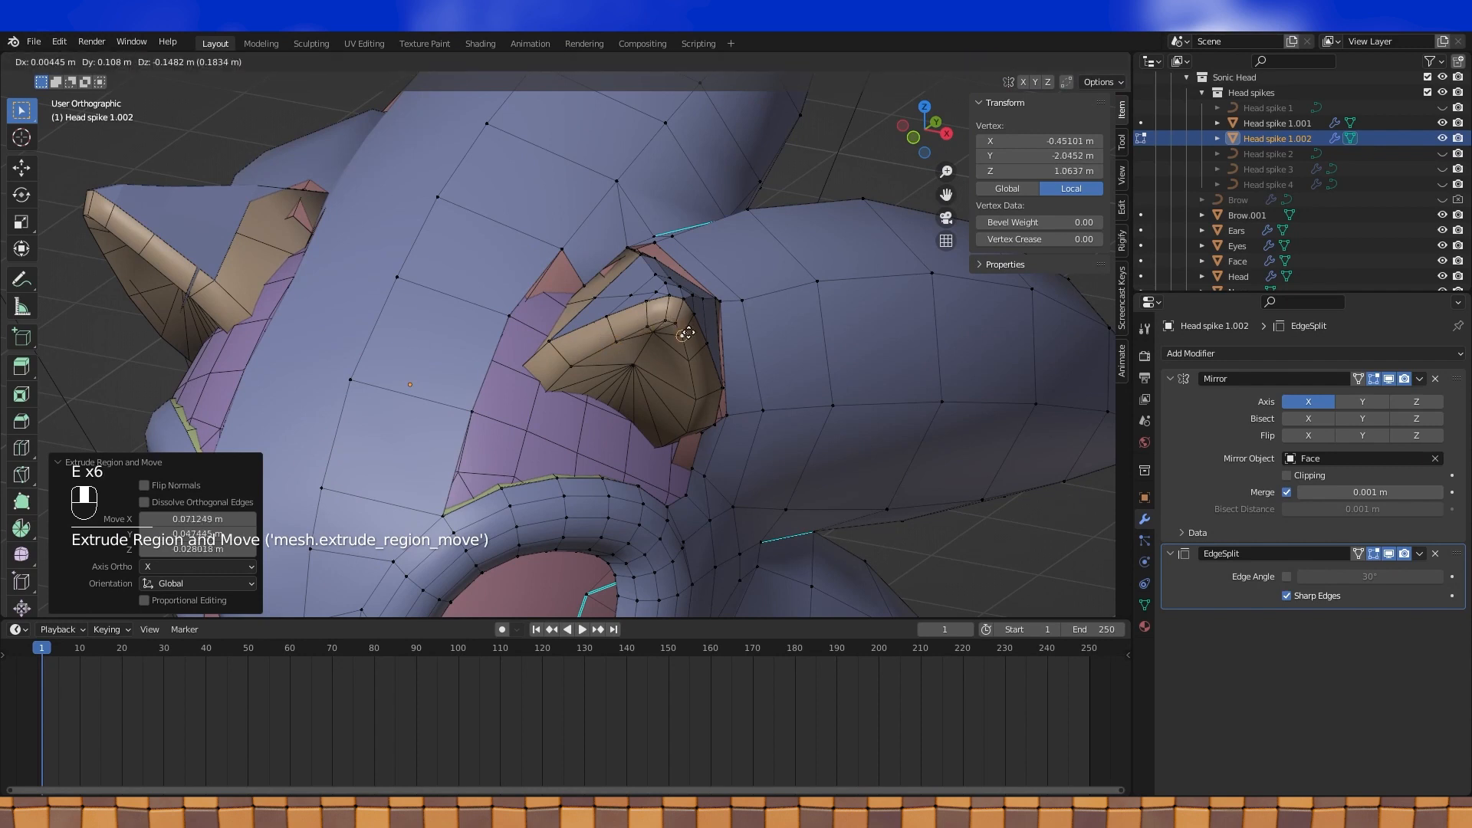
{"action": "left_click", "coordinate": [697, 398]}
{"action": "middle_click_drag", "start_coordinate": [698, 398], "coordinate": [680, 354]}
{"action": "key", "text": "e"}
{"action": "left_click", "coordinate": [667, 411]}
Fill the strip between the ear's outer edge and the inner rim chain with faces all around the opening
{"action": "left_click", "coordinate": [550, 338]}
{"action": "left_click", "coordinate": [567, 354], "text": "shift"}
{"action": "middle_click_drag", "start_coordinate": [567, 354], "coordinate": [666, 322]}
{"action": "key", "text": "f"}
{"action": "left_click", "coordinate": [613, 301]}
{"action": "left_click", "coordinate": [639, 293], "text": "shift"}
{"action": "key", "text": "f"}
{"action": "key", "text": "f"}
{"action": "key", "text": "f"}
{"action": "key", "text": "f"}
{"action": "key", "text": "f"}
{"action": "key", "text": "f"}
{"action": "middle_click_drag", "start_coordinate": [775, 434], "coordinate": [731, 426]}
{"action": "key", "text": "f"}
Extrude a vertex into the ear's hollow just below the tip and fill the surrounding faces up to the rim
{"action": "middle_click_drag", "start_coordinate": [731, 426], "coordinate": [537, 380], "text": "shift"}
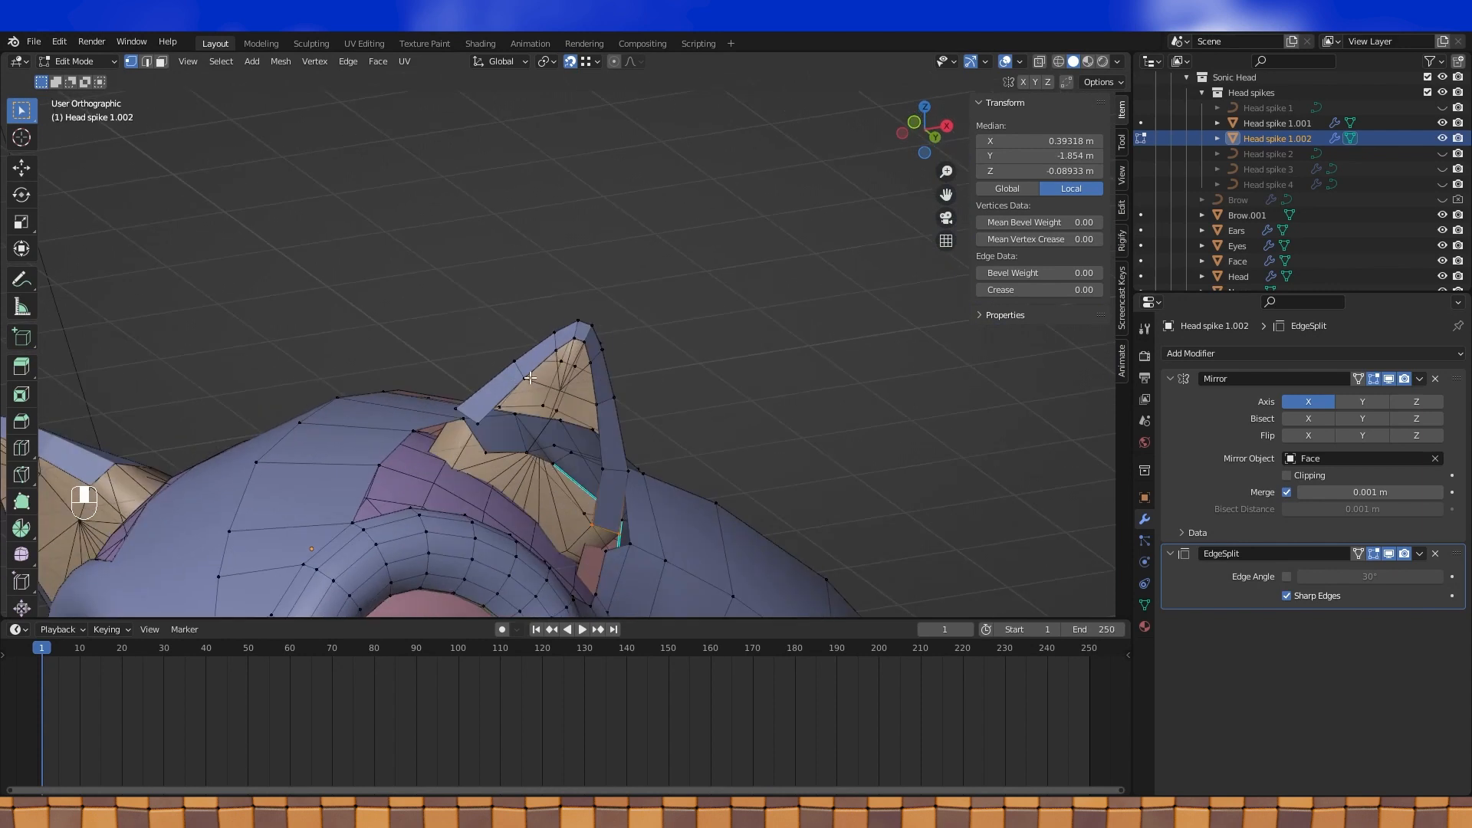
{"action": "left_click", "coordinate": [546, 383]}
{"action": "key", "text": "e"}
{"action": "left_click", "coordinate": [554, 388]}
{"action": "left_click", "coordinate": [577, 335], "text": "shift"}
{"action": "key", "text": "f"}
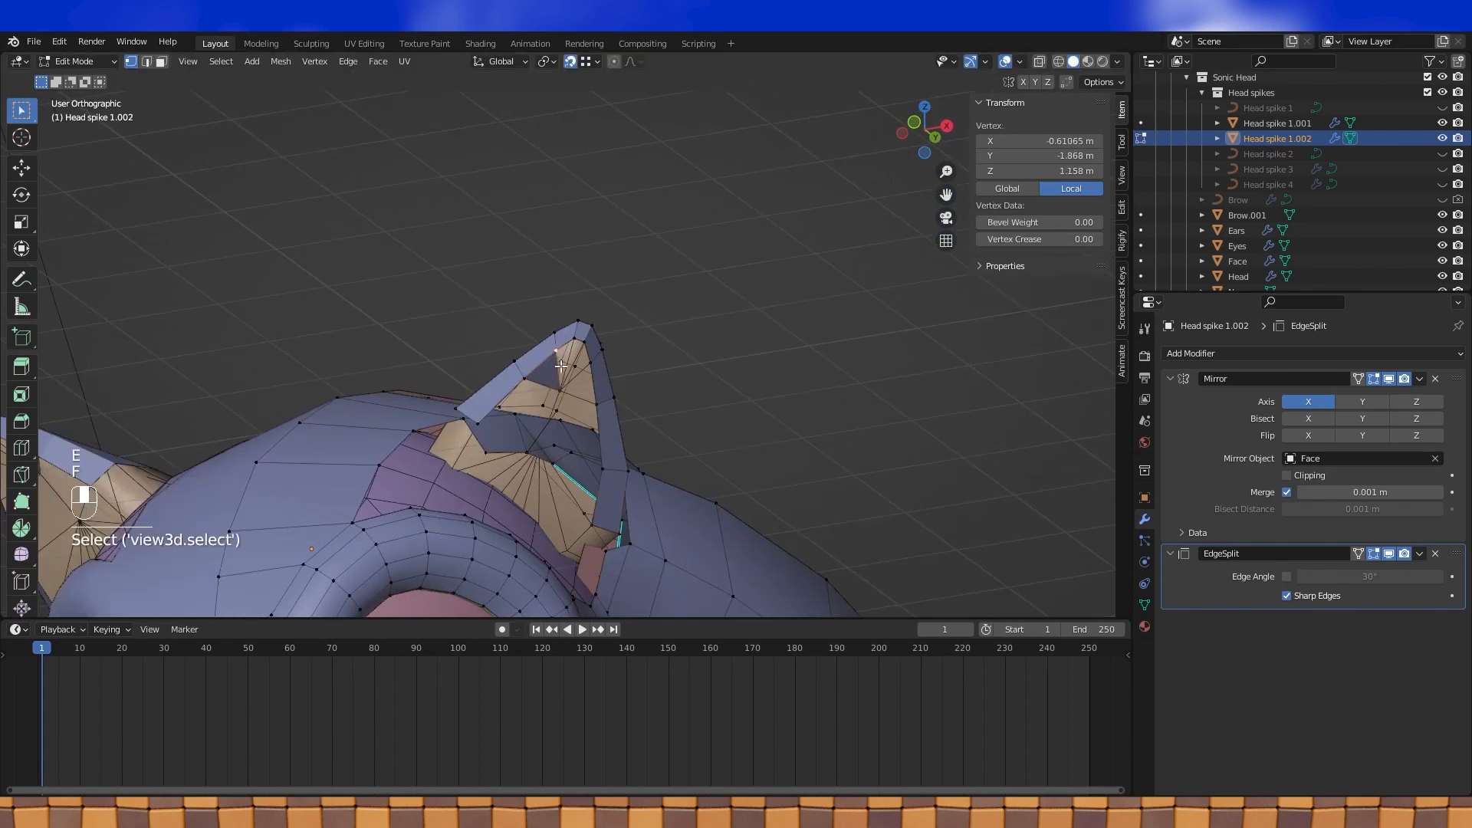
{"action": "key", "text": "f"}
{"action": "left_click", "coordinate": [573, 338]}
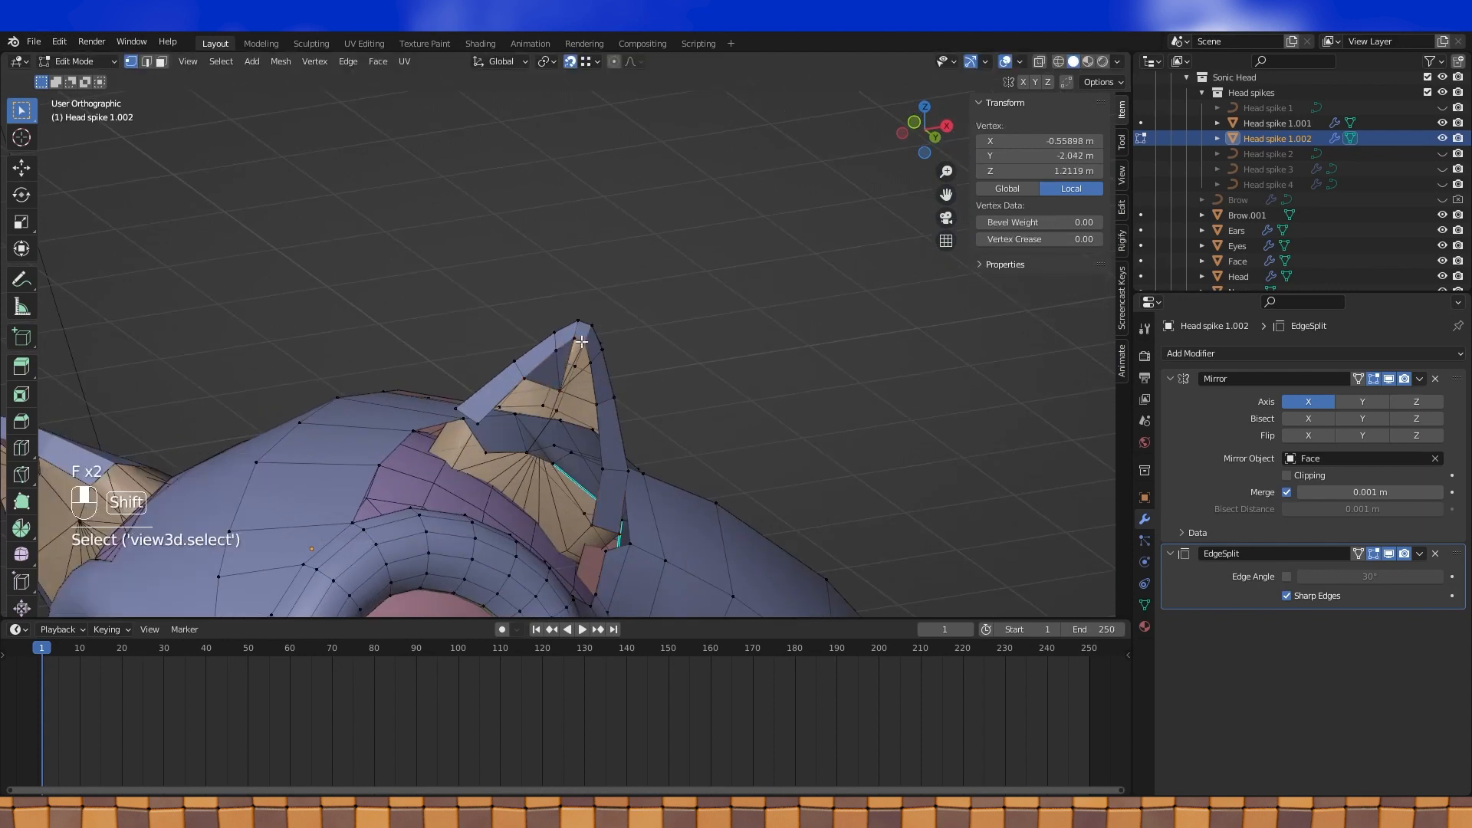
{"action": "key", "text": "f"}
{"action": "key", "text": "f"}
{"action": "right_click", "coordinate": [560, 389]}
{"action": "right_click", "coordinate": [591, 363], "text": "shift"}
{"action": "right_click", "coordinate": [596, 405], "text": "shift"}
{"action": "key", "text": "f"}
Extrude a vertex down to the centre of the inner ear and fill the faces between it and the rim
{"action": "middle_click_drag", "start_coordinate": [587, 366], "coordinate": [565, 397]}
{"action": "right_click", "coordinate": [565, 386]}
{"action": "key", "text": "e"}
{"action": "left_click", "coordinate": [554, 440]}
{"action": "right_click", "coordinate": [561, 386], "text": "shift"}
{"action": "key", "text": "f"}
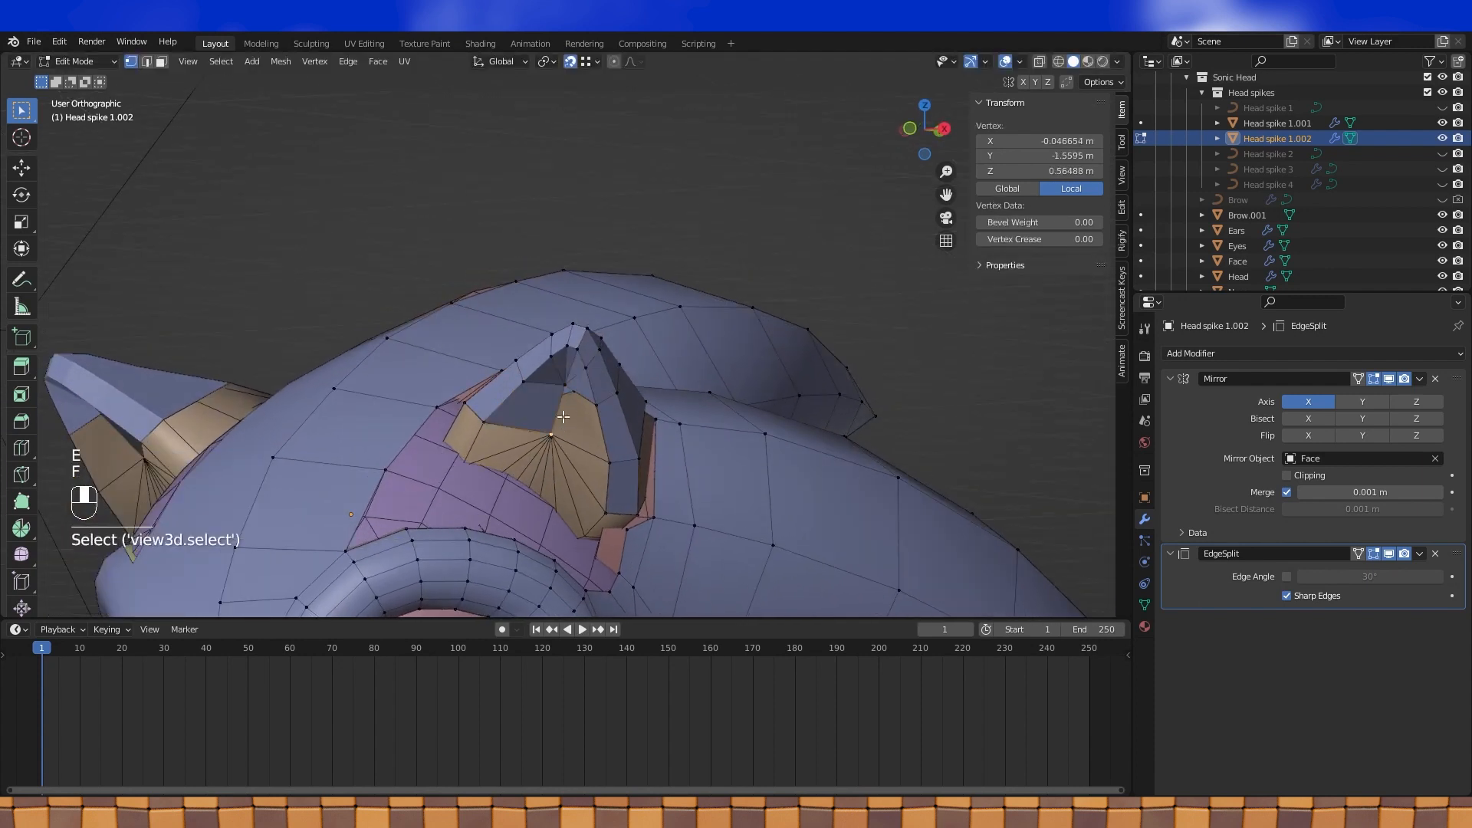
{"action": "key", "text": "f"}
{"action": "middle_click_drag", "start_coordinate": [604, 453], "coordinate": [597, 404]}
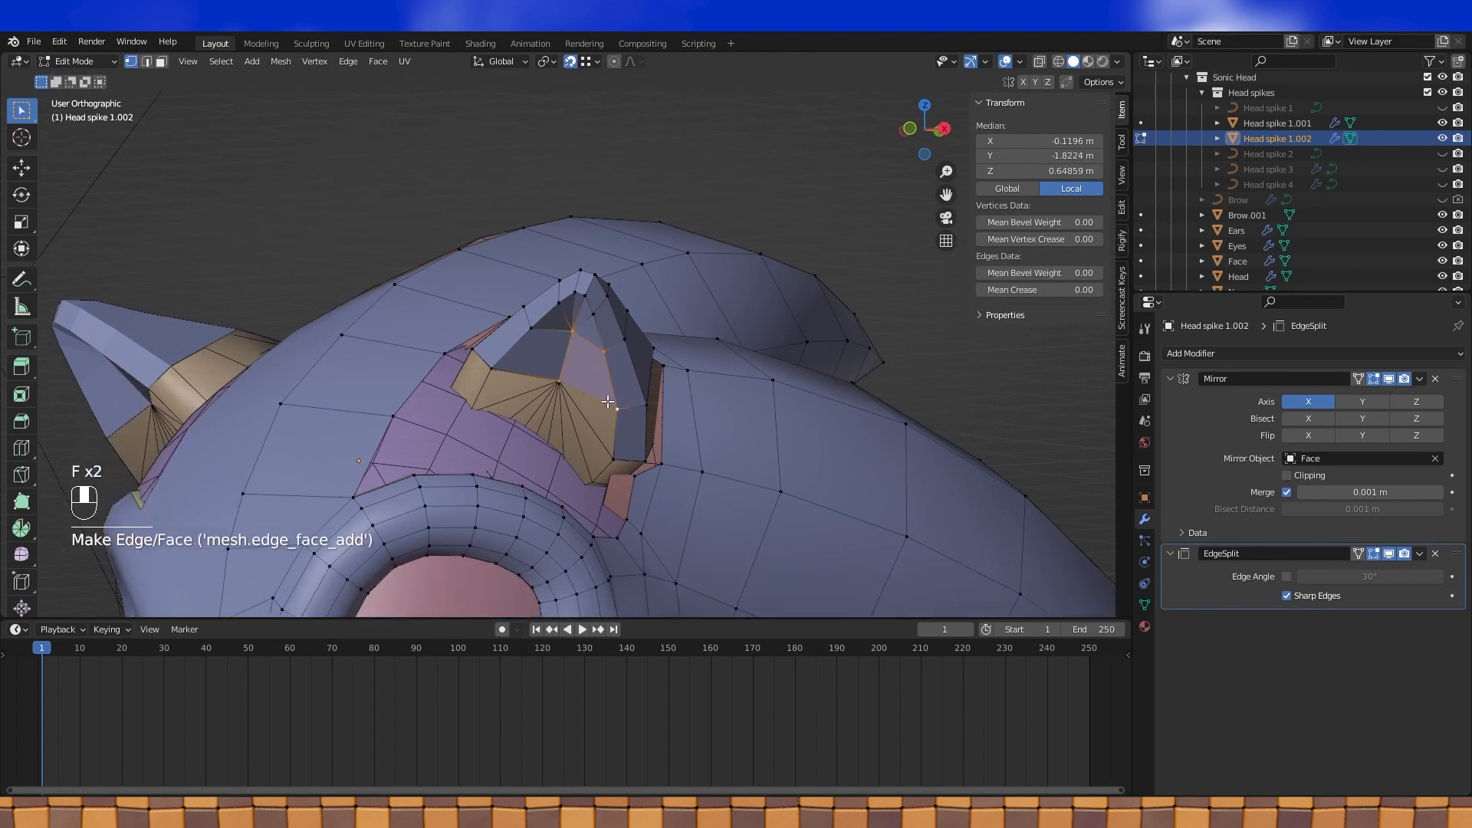
{"action": "left_click", "coordinate": [562, 387], "text": "shift"}
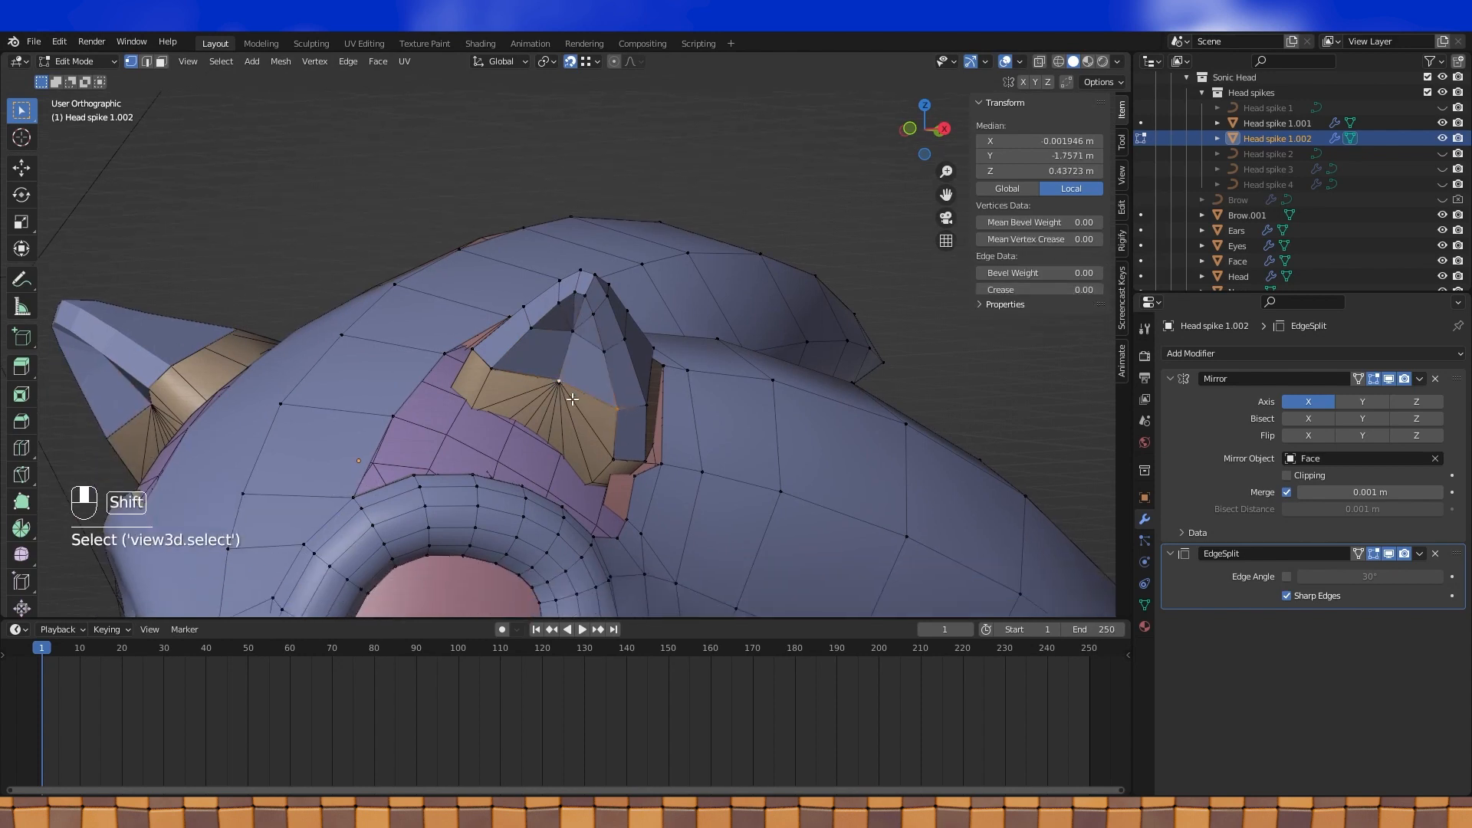
{"action": "key", "text": "f"}
Set snapping to Face, extrude a vertex to the ear's front lower corner and fill the face beside the inner rim
{"action": "left_click", "coordinate": [555, 381]}
{"action": "left_click", "coordinate": [598, 61]}
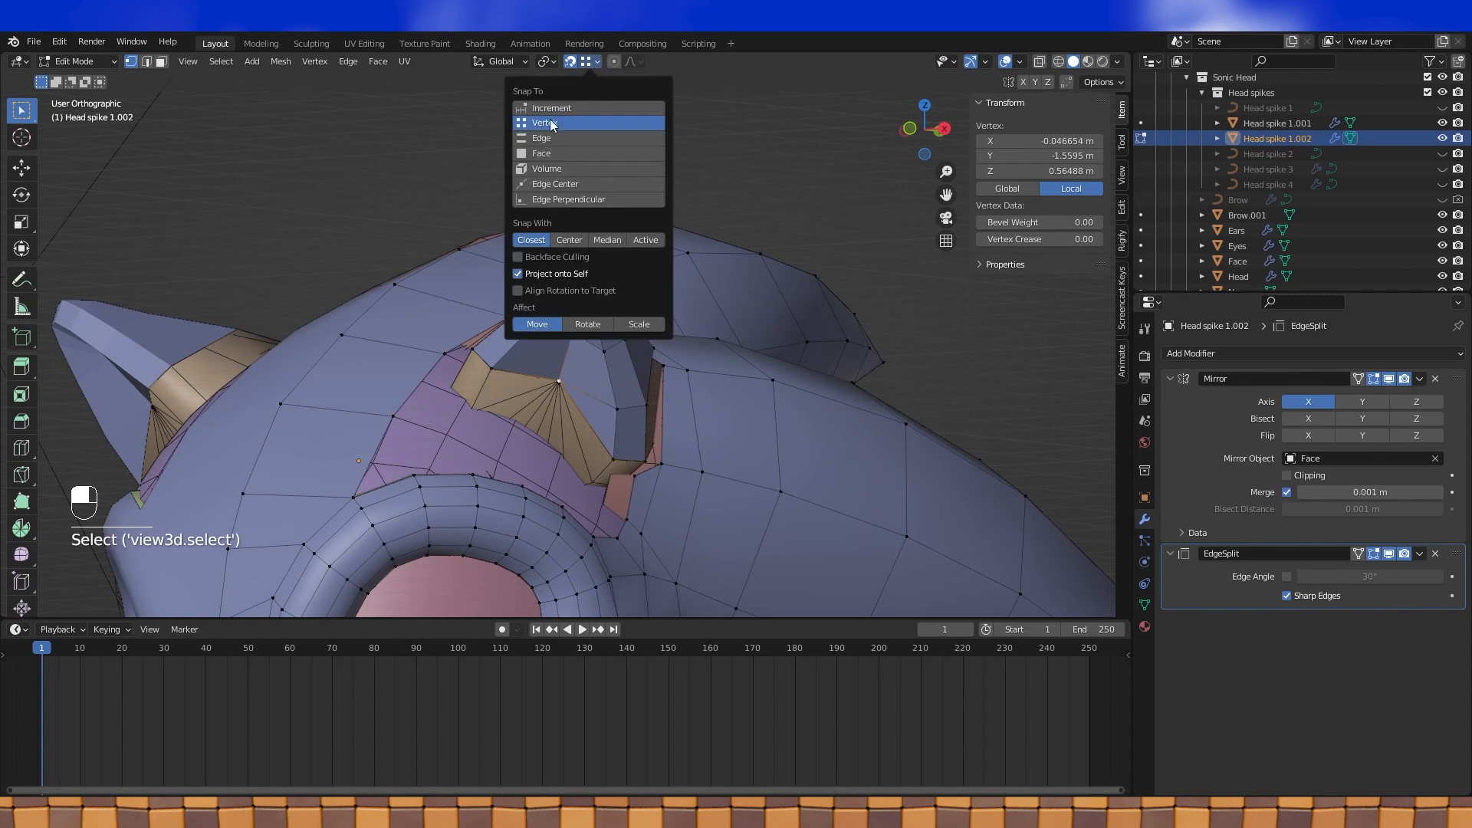
{"action": "key", "text": "e"}
{"action": "left_click", "coordinate": [473, 407]}
{"action": "left_click", "coordinate": [493, 371], "text": "shift"}
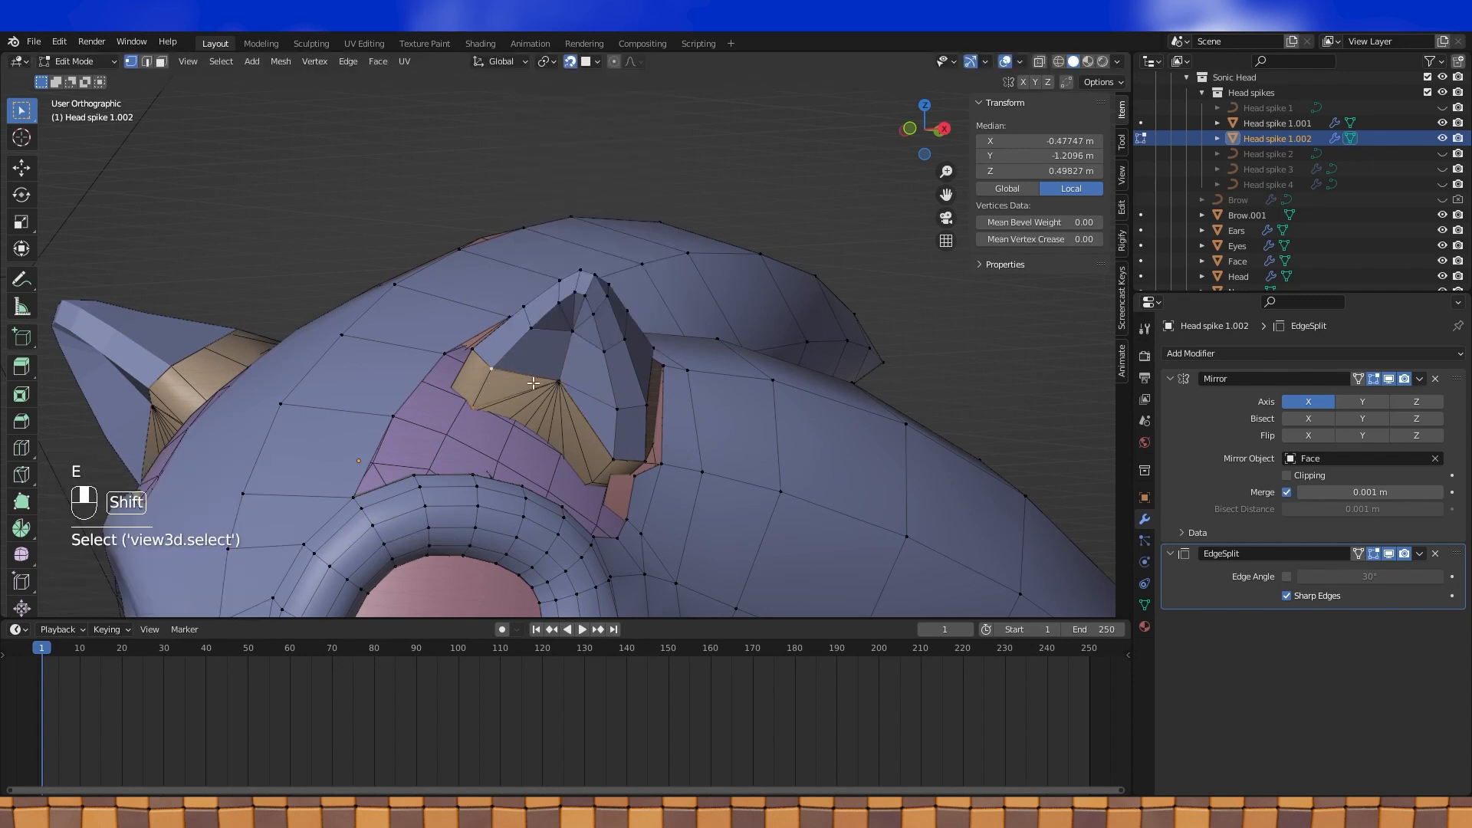
{"action": "left_click", "coordinate": [559, 378], "text": "shift"}
{"action": "key", "text": "f"}
Extrude a vertex from the ear's front lower corner up to the outer edge and fill the corner face
{"action": "middle_click_drag", "start_coordinate": [488, 383], "coordinate": [484, 418]}
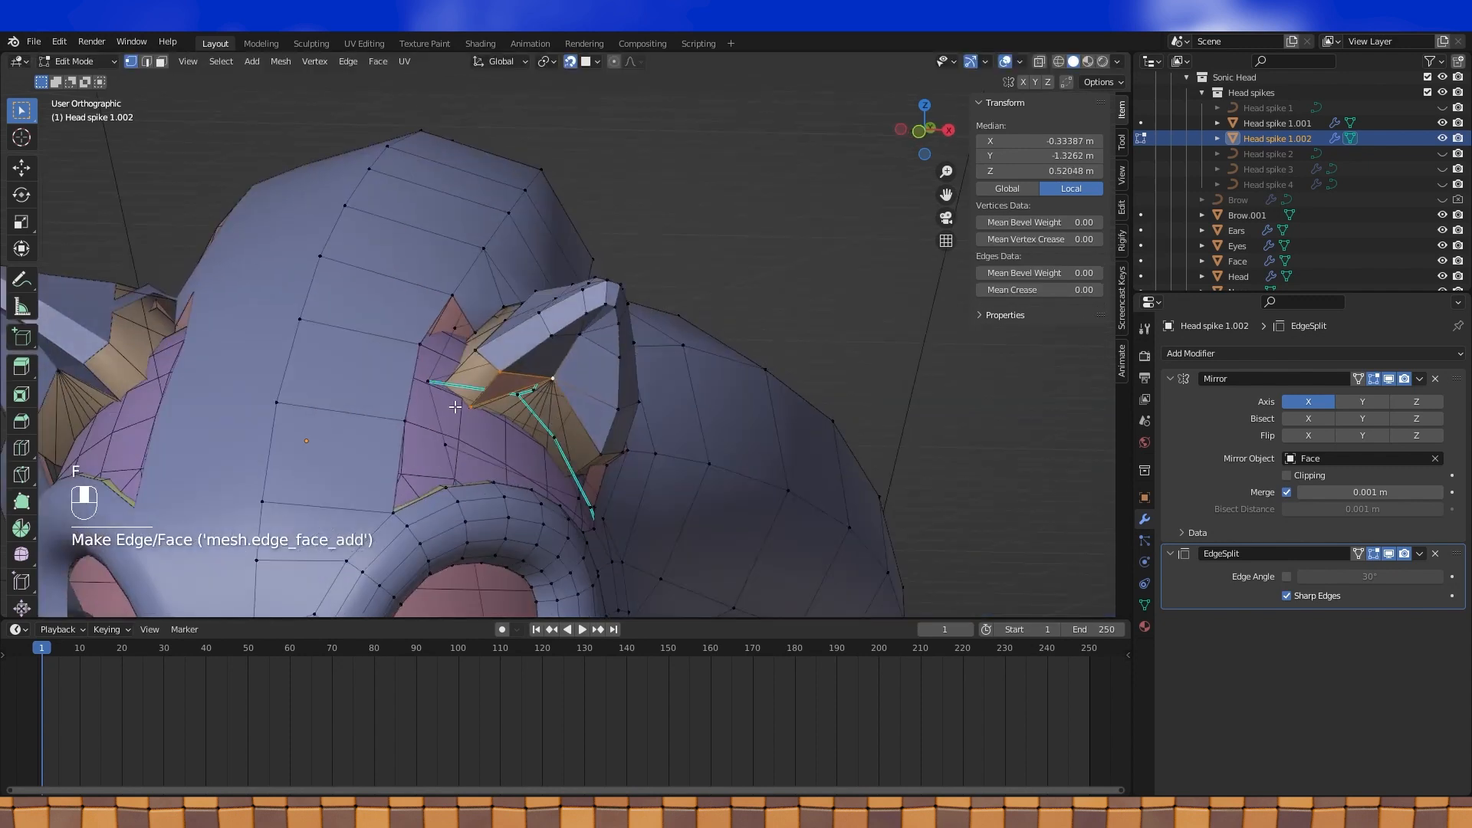
{"action": "left_click", "coordinate": [471, 405]}
{"action": "key", "text": "e"}
{"action": "left_click", "coordinate": [477, 349]}
{"action": "left_click", "coordinate": [499, 371], "text": "shift"}
{"action": "key", "text": "f"}
Recalculate the whole mesh's normals outside and shade all its faces smooth
{"action": "middle_click_drag", "start_coordinate": [499, 371], "coordinate": [529, 393]}
{"action": "key", "text": "a"}
{"action": "key", "text": "alt+n"}
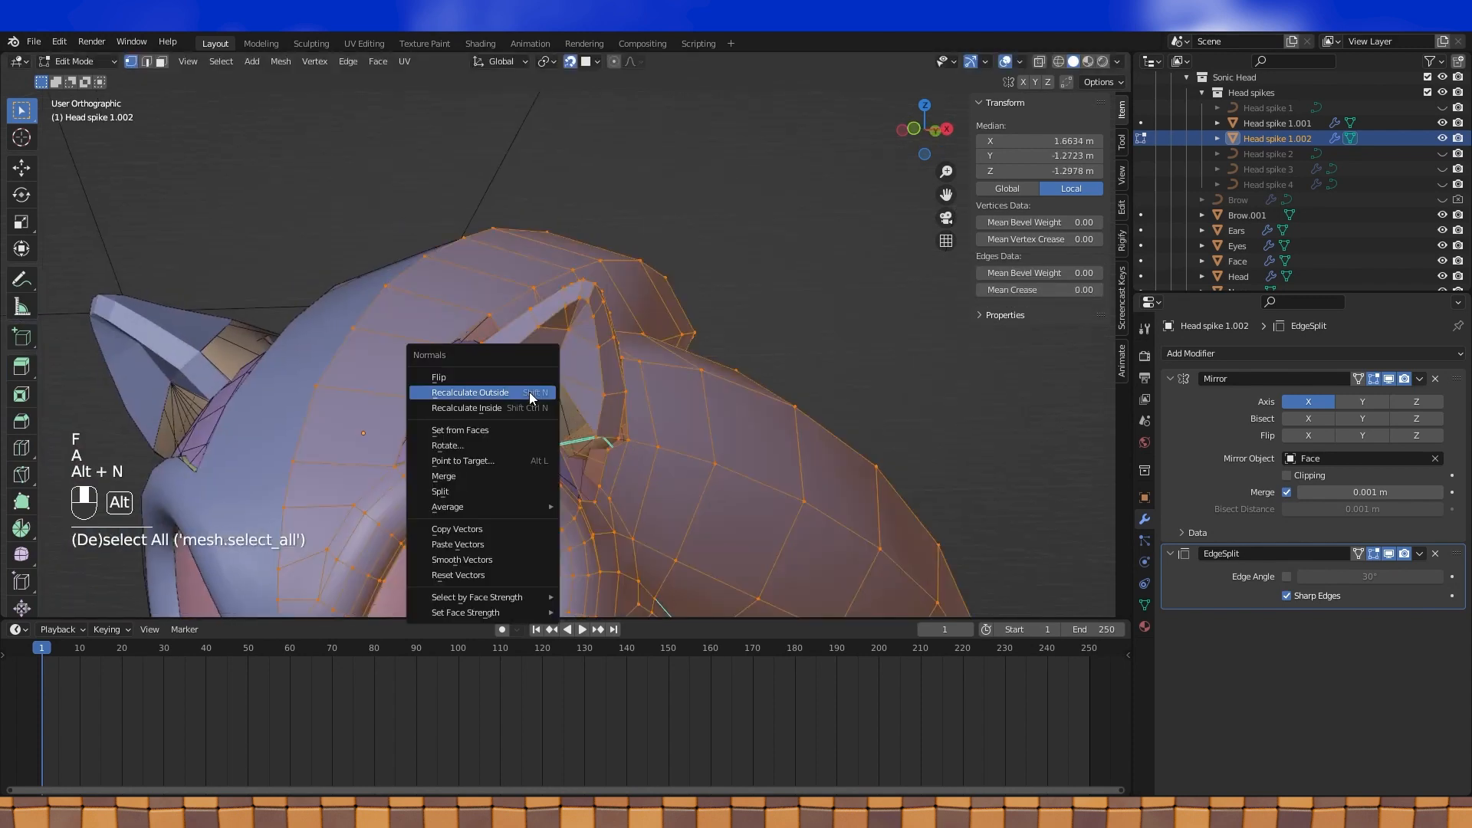
{"action": "left_click", "coordinate": [529, 392]}
{"action": "left_click", "coordinate": [379, 61]}
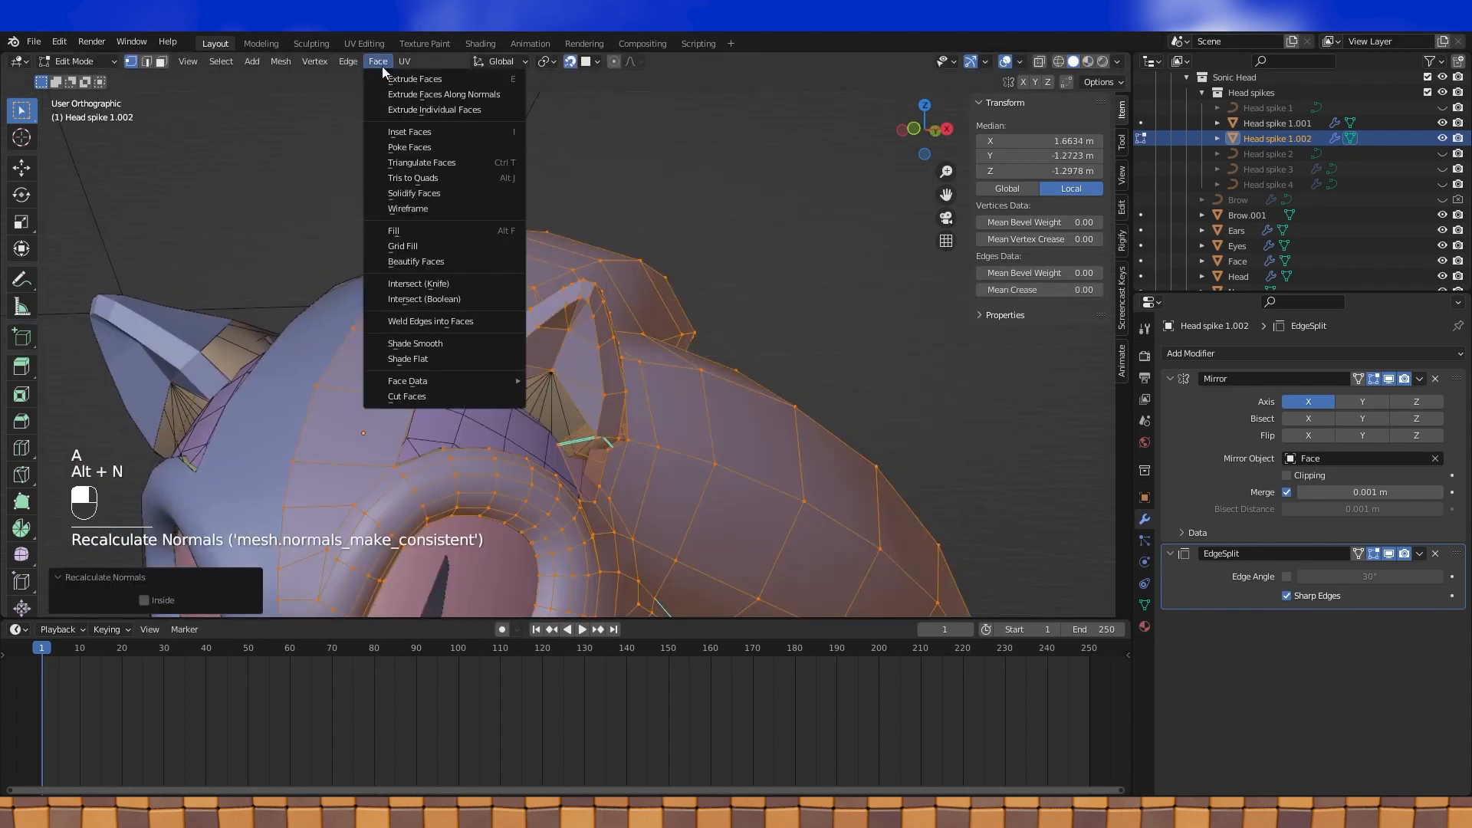
{"action": "left_click", "coordinate": [448, 343]}
Extrude a chain of face-snapped vertices along the inner ear's lower edge from the front corner to the rear corner
{"action": "middle_click_drag", "start_coordinate": [613, 344], "coordinate": [595, 297], "text": "shift"}
{"action": "scroll", "coordinate": [567, 338], "scroll_direction": "up", "scroll_amount": 1}
{"action": "left_click", "coordinate": [453, 346]}
{"action": "middle_click_drag", "start_coordinate": [559, 374], "coordinate": [488, 373]}
{"action": "scroll", "coordinate": [490, 365], "scroll_direction": "up", "scroll_amount": 1}
{"action": "key", "text": "e"}
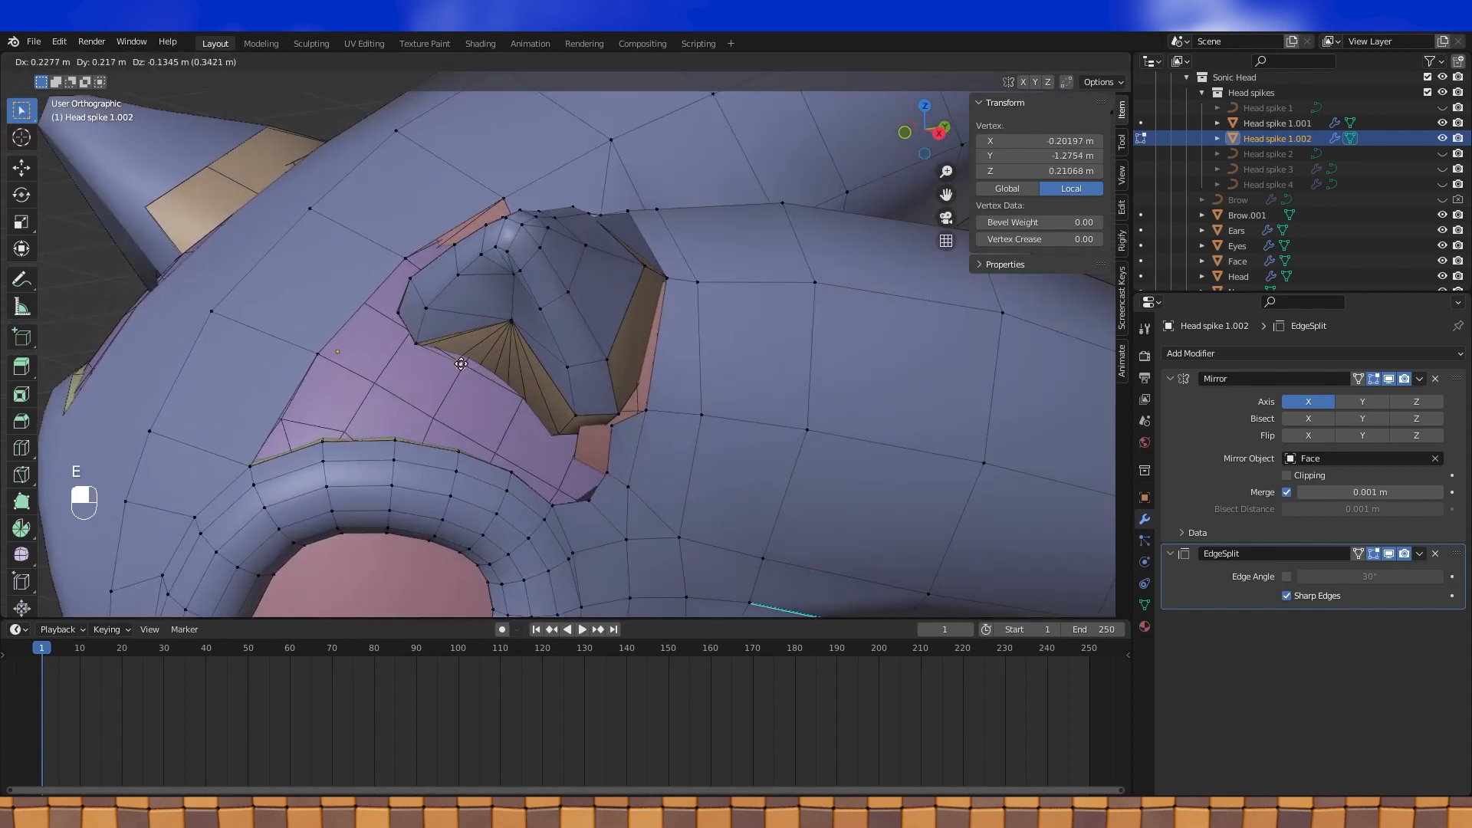
{"action": "left_click", "coordinate": [462, 366]}
{"action": "middle_click_drag", "start_coordinate": [461, 366], "coordinate": [501, 393]}
{"action": "key", "text": "e"}
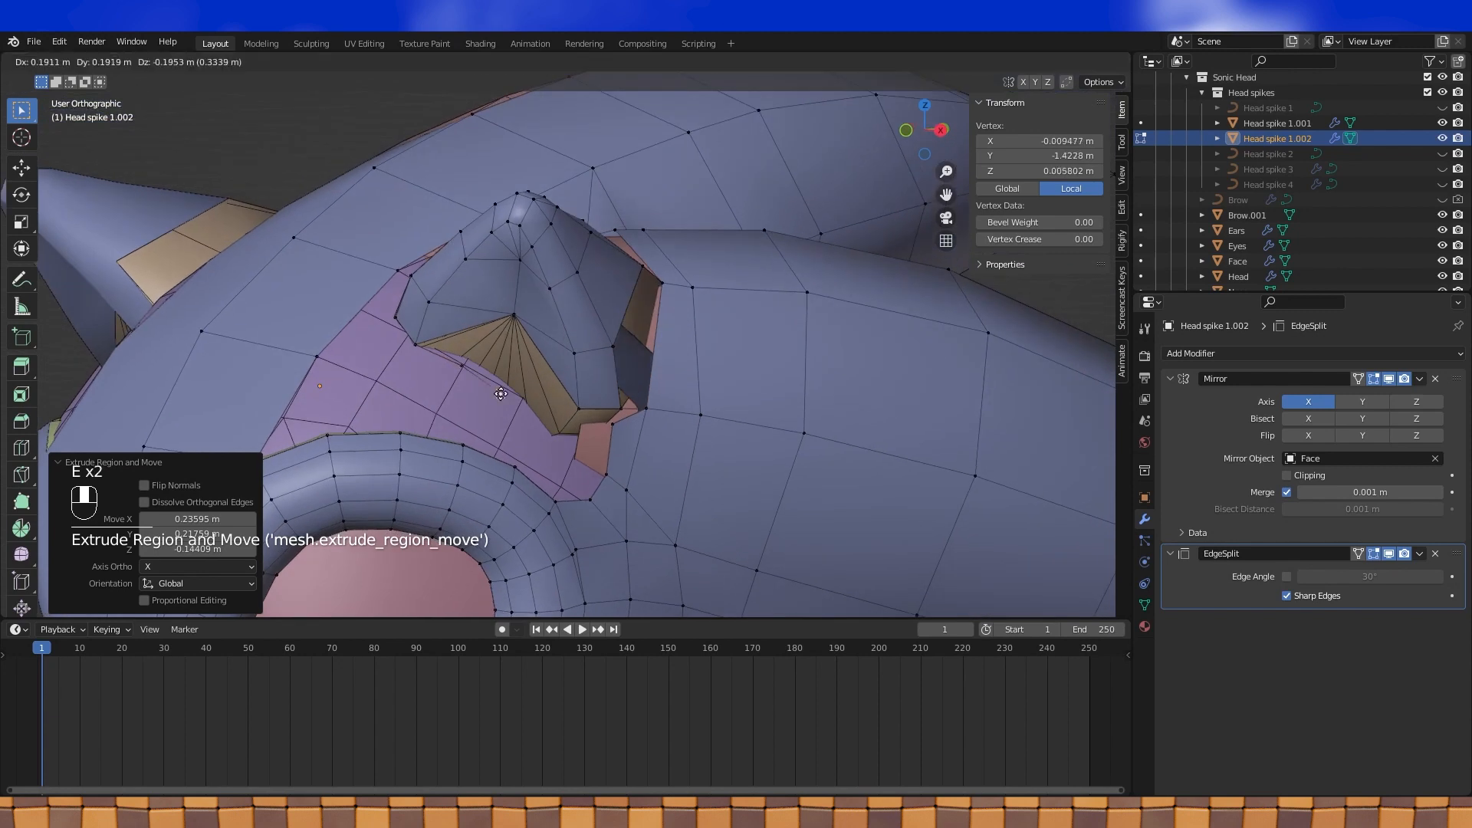
{"action": "left_click", "coordinate": [506, 414]}
{"action": "scroll", "coordinate": [505, 414], "scroll_direction": "up", "scroll_amount": 2}
{"action": "key", "text": "e"}
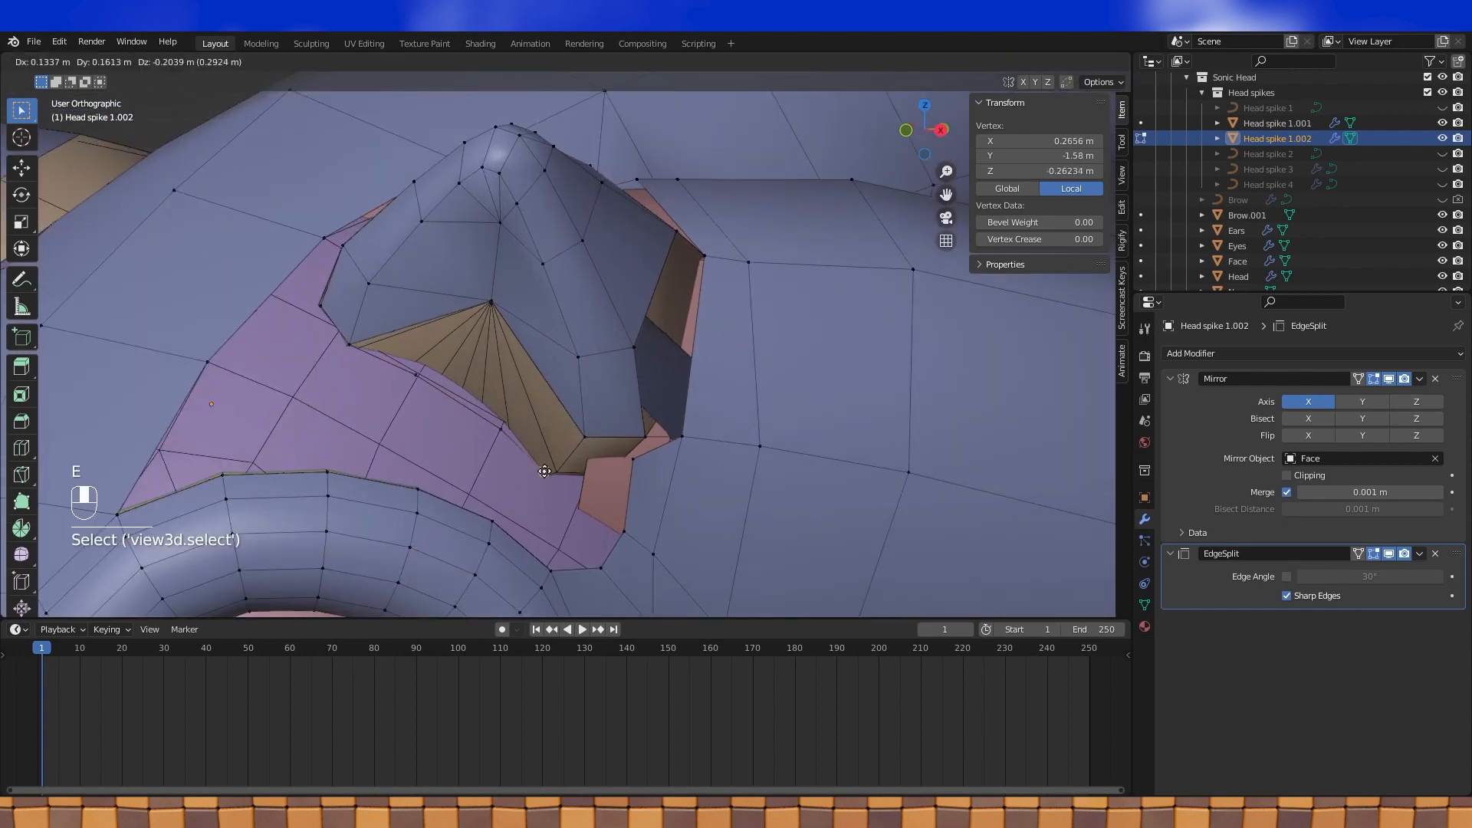
{"action": "left_click", "coordinate": [547, 476]}
{"action": "middle_click_drag", "start_coordinate": [547, 477], "coordinate": [564, 460]}
{"action": "key", "text": "e"}
{"action": "left_click", "coordinate": [578, 448]}
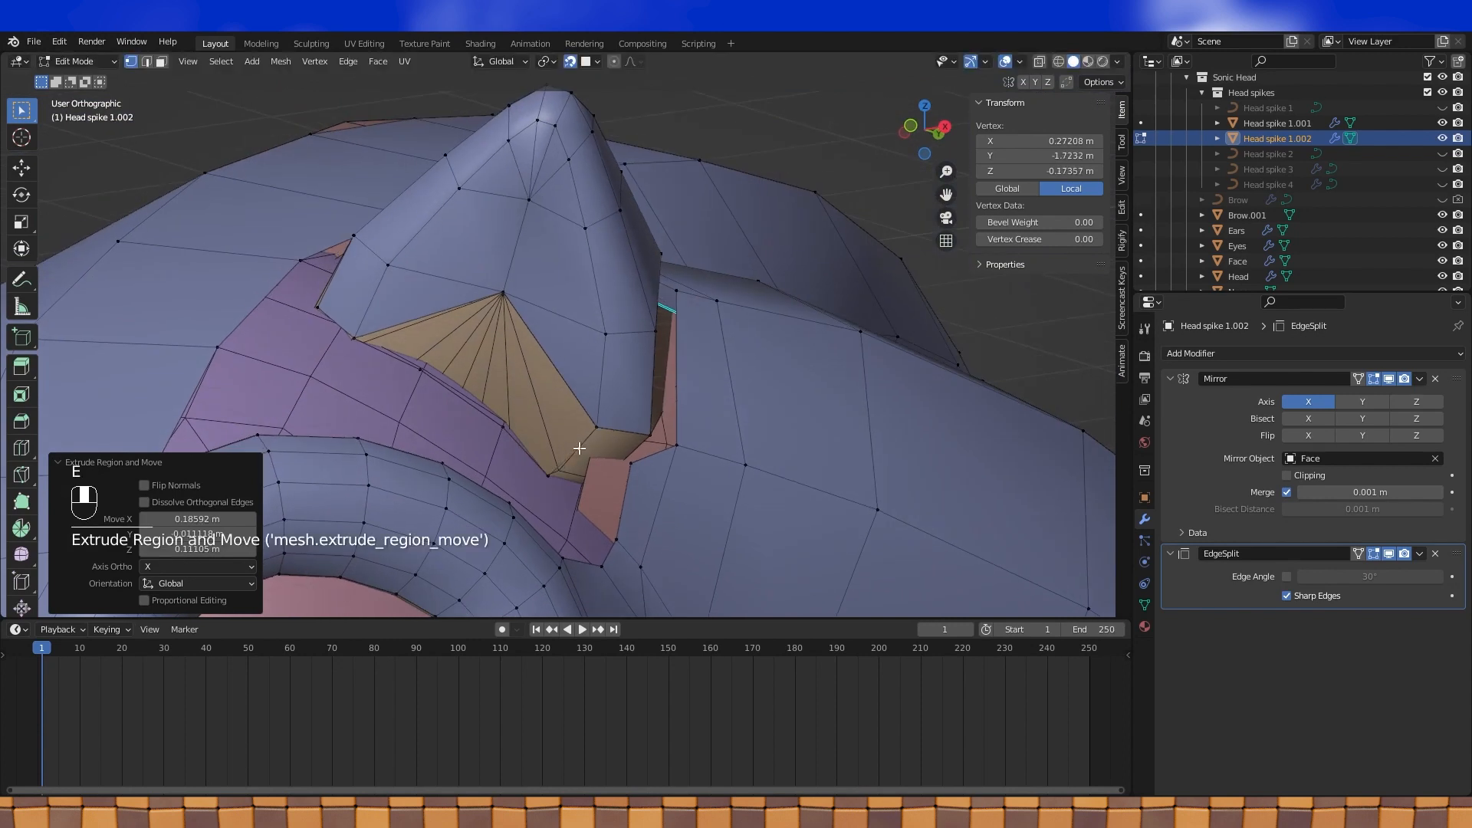
Fill the rear part of the gap below the inner ear's centre vertex and recalculate the whole mesh's normals outside
{"action": "left_click", "coordinate": [552, 474], "text": "shift"}
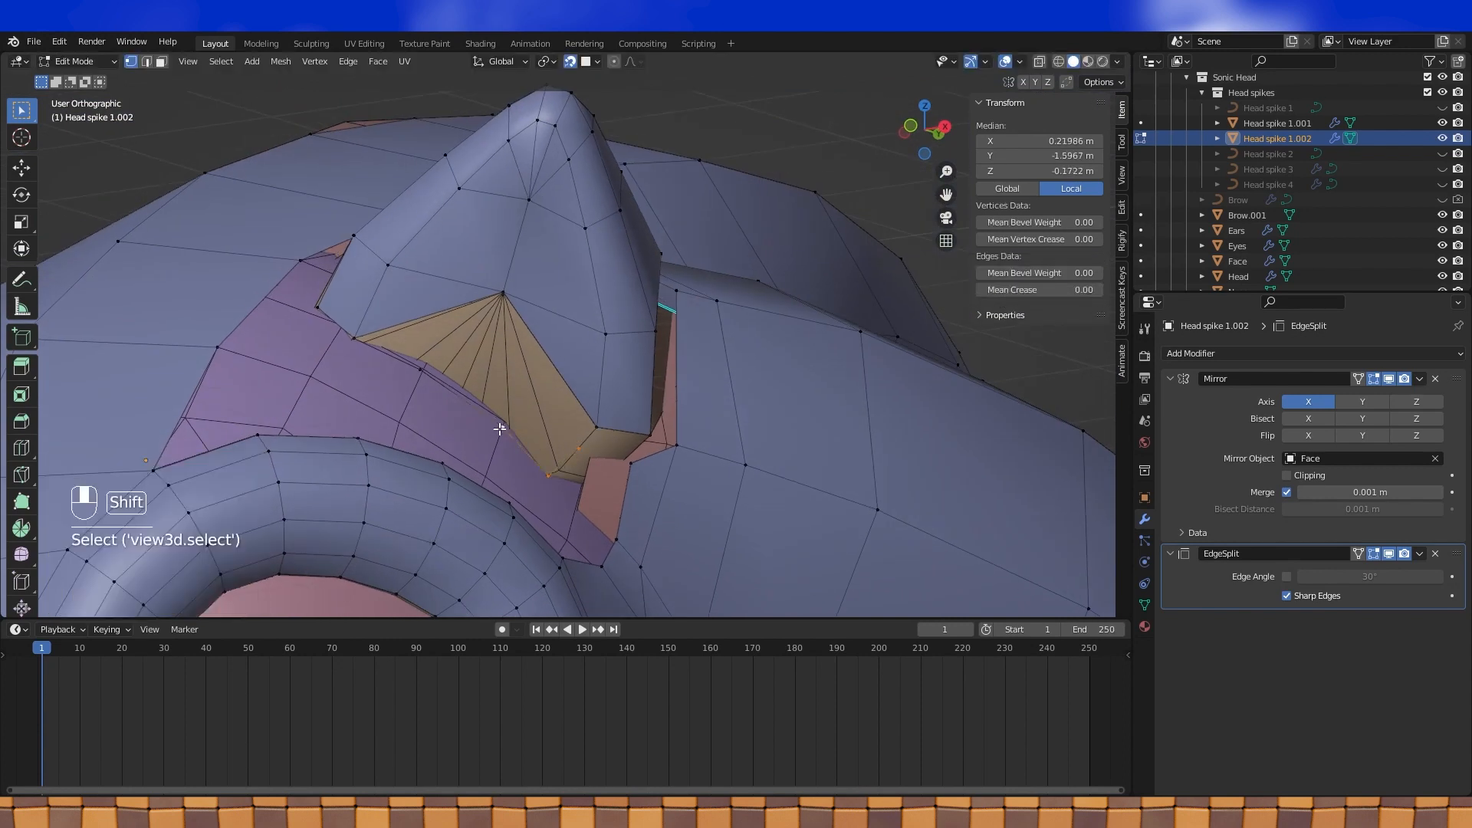
{"action": "left_click", "coordinate": [544, 479]}
{"action": "left_click", "coordinate": [503, 435], "text": "shift"}
{"action": "key", "text": "e"}
{"action": "right_click", "coordinate": [506, 293]}
{"action": "key", "text": "ctrl+z"}
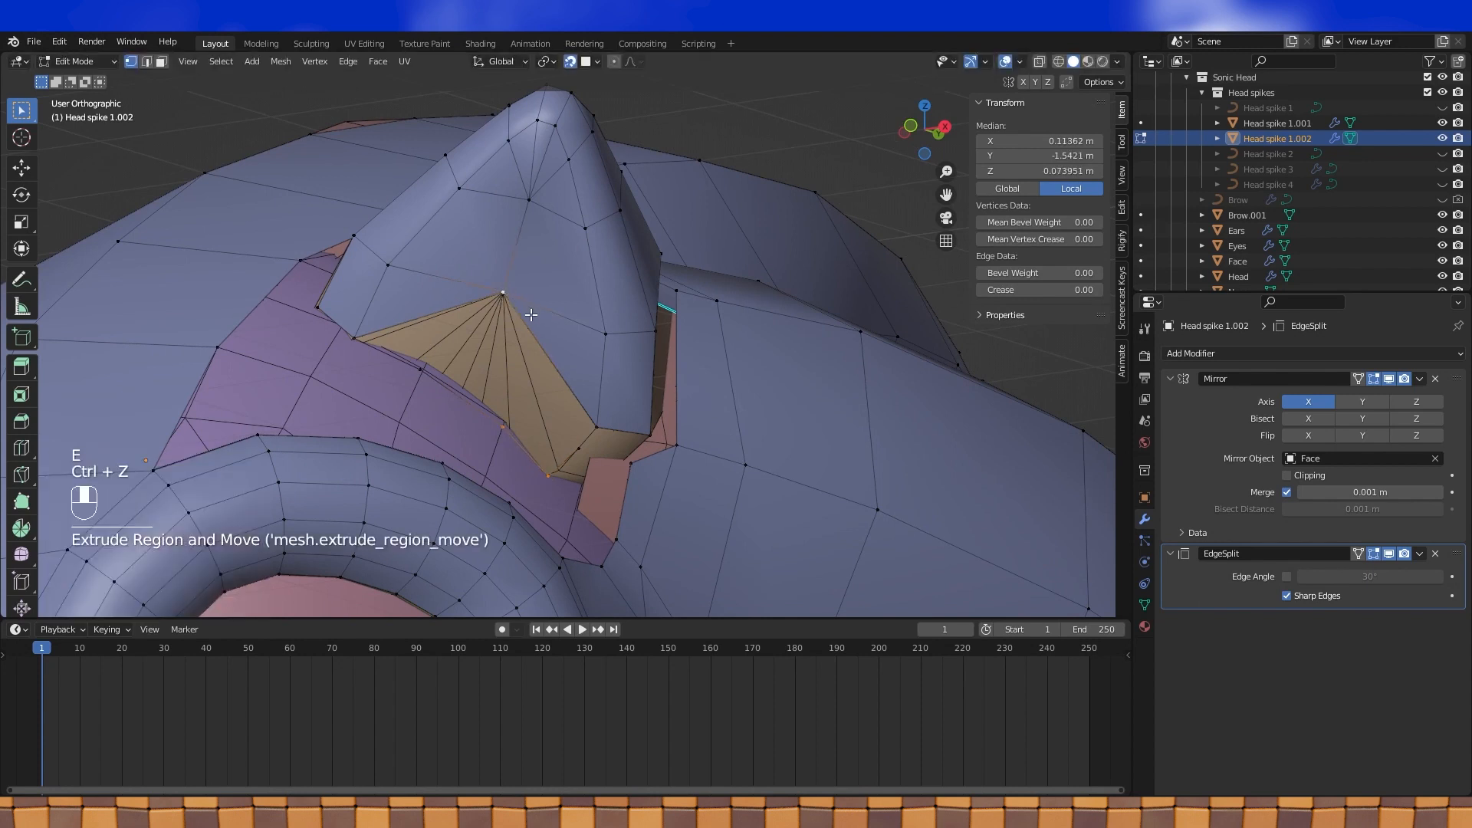
{"action": "left_click", "coordinate": [548, 469], "text": "shift"}
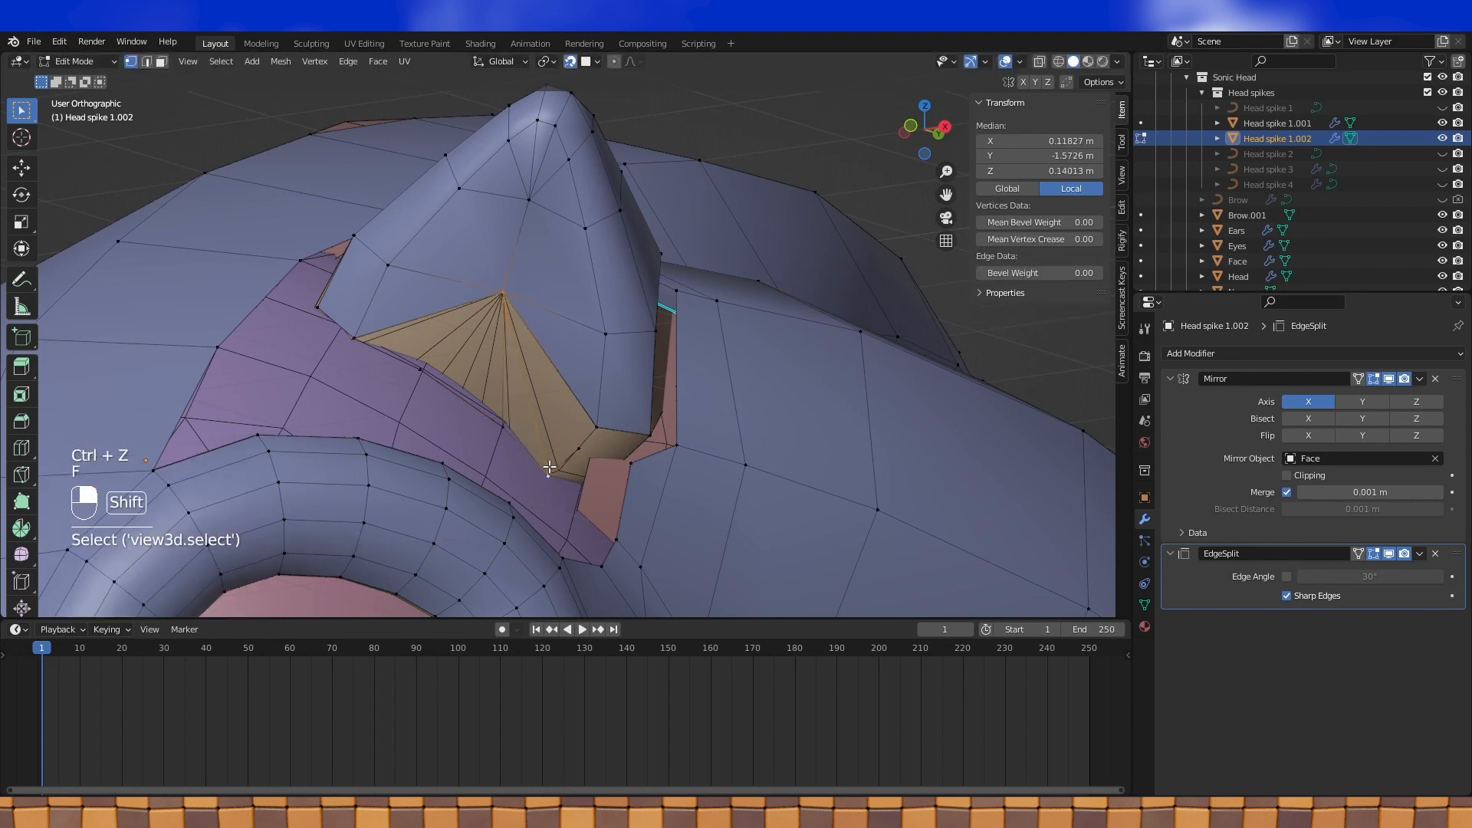
{"action": "key", "text": "f"}
{"action": "key", "text": "a"}
{"action": "key", "text": "alt+n"}
{"action": "left_click", "coordinate": [601, 419]}
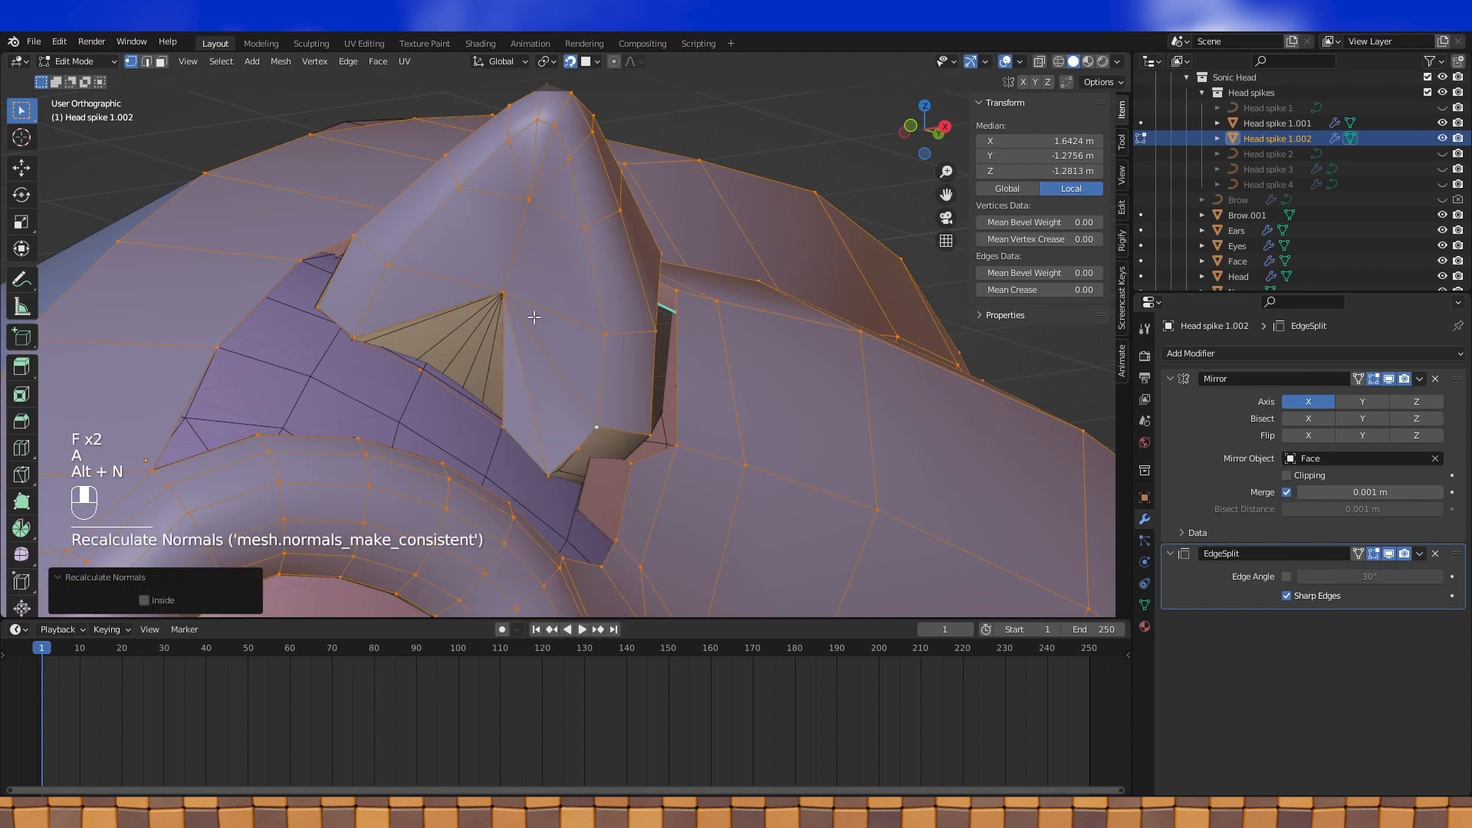
Fill the front part of the inner ear's lower gap with two faces fanning from the centre vertex
{"action": "left_click", "coordinate": [502, 294]}
{"action": "left_click", "coordinate": [502, 421], "text": "shift"}
{"action": "left_click", "coordinate": [420, 366], "text": "shift"}
{"action": "key", "text": "f"}
{"action": "left_click", "coordinate": [503, 293]}
{"action": "left_click", "coordinate": [422, 364], "text": "shift"}
{"action": "left_click", "coordinate": [355, 338], "text": "shift"}
{"action": "key", "text": "f"}
Fill the gaps between the ear's rear lower corner and the adjacent head spike with faces
{"action": "scroll", "coordinate": [578, 369], "scroll_direction": "down", "scroll_amount": 2}
{"action": "middle_click_drag", "start_coordinate": [592, 369], "coordinate": [578, 370]}
{"action": "middle_click_drag", "start_coordinate": [623, 414], "coordinate": [617, 377], "text": "shift"}
{"action": "middle_click_drag", "start_coordinate": [617, 377], "coordinate": [614, 412]}
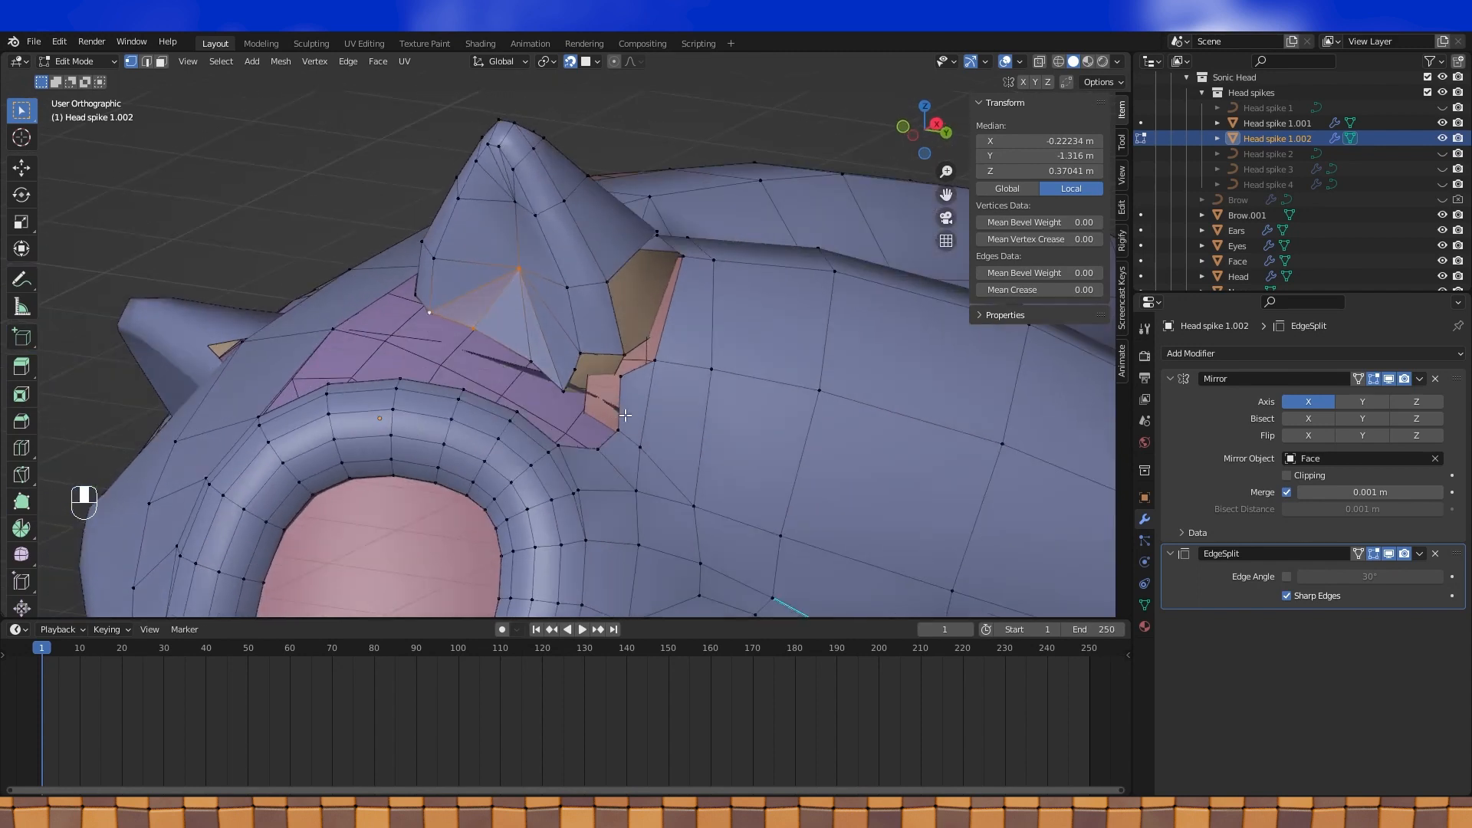
{"action": "left_click", "coordinate": [627, 355], "text": "shift"}
{"action": "left_click", "coordinate": [653, 359], "text": "shift"}
{"action": "key", "text": "f"}
{"action": "middle_click_drag", "start_coordinate": [628, 360], "coordinate": [642, 371]}
{"action": "left_click", "coordinate": [703, 242]}
{"action": "left_click", "coordinate": [667, 225], "text": "shift"}
{"action": "left_click", "coordinate": [571, 307], "text": "shift"}
{"action": "left_click", "coordinate": [610, 362], "text": "shift"}
{"action": "key", "text": "f"}
Extrude a vertex along the head spike's edge behind the ear and fill the faces bridging it to the ear's back
{"action": "middle_click_drag", "start_coordinate": [705, 338], "coordinate": [703, 401]}
{"action": "left_click", "coordinate": [685, 358]}
{"action": "key", "text": "e"}
{"action": "left_click", "coordinate": [706, 254]}
{"action": "left_click", "coordinate": [652, 266], "text": "shift"}
{"action": "left_click", "coordinate": [648, 338], "text": "shift"}
{"action": "left_click", "coordinate": [684, 357], "text": "shift"}
{"action": "key", "text": "f"}
{"action": "middle_click_drag", "start_coordinate": [684, 357], "coordinate": [731, 311]}
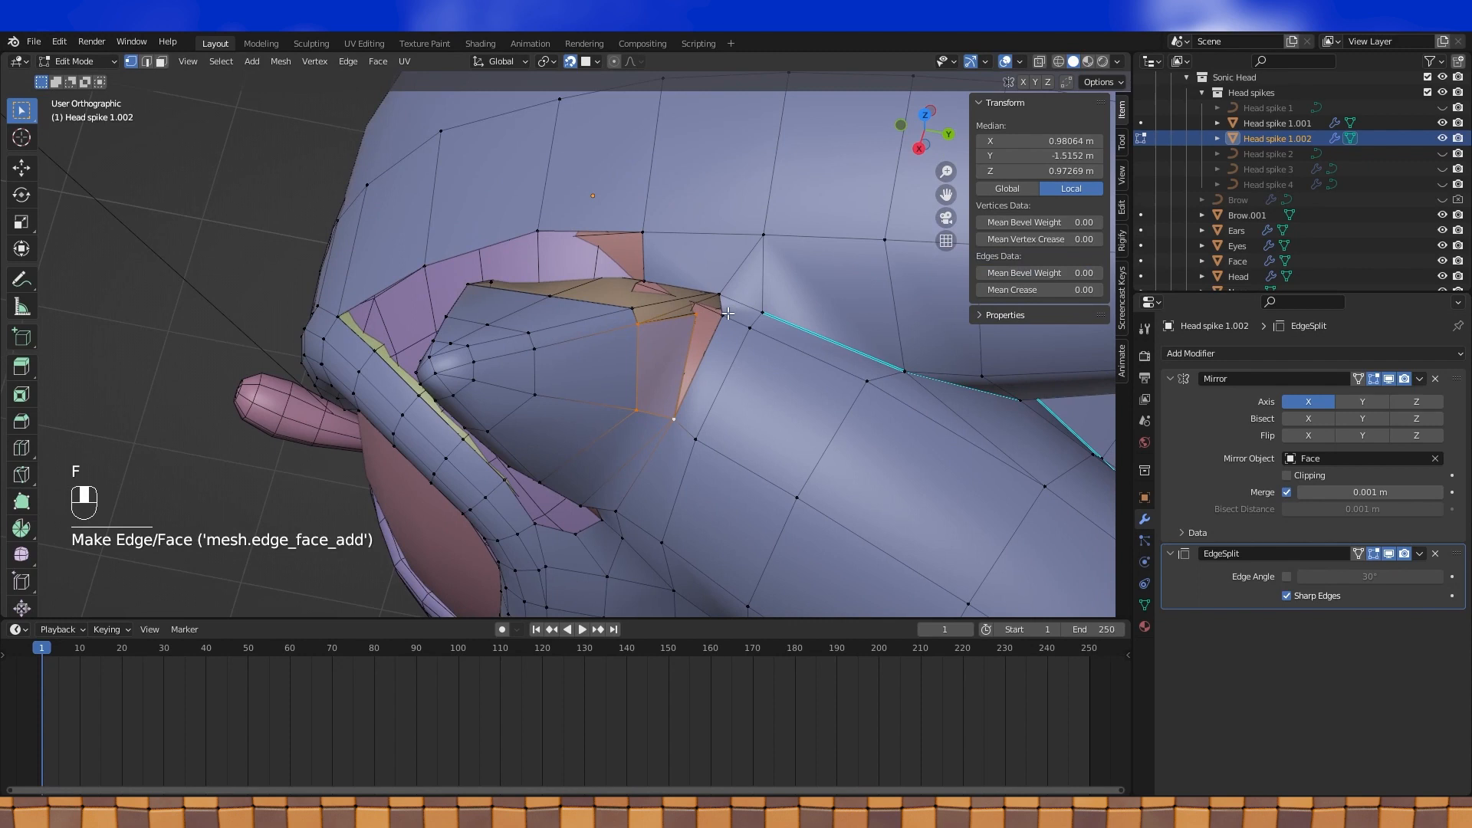
{"action": "left_click", "coordinate": [686, 321], "text": "shift"}
{"action": "key", "text": "f"}
{"action": "middle_click_drag", "start_coordinate": [685, 321], "coordinate": [694, 315]}
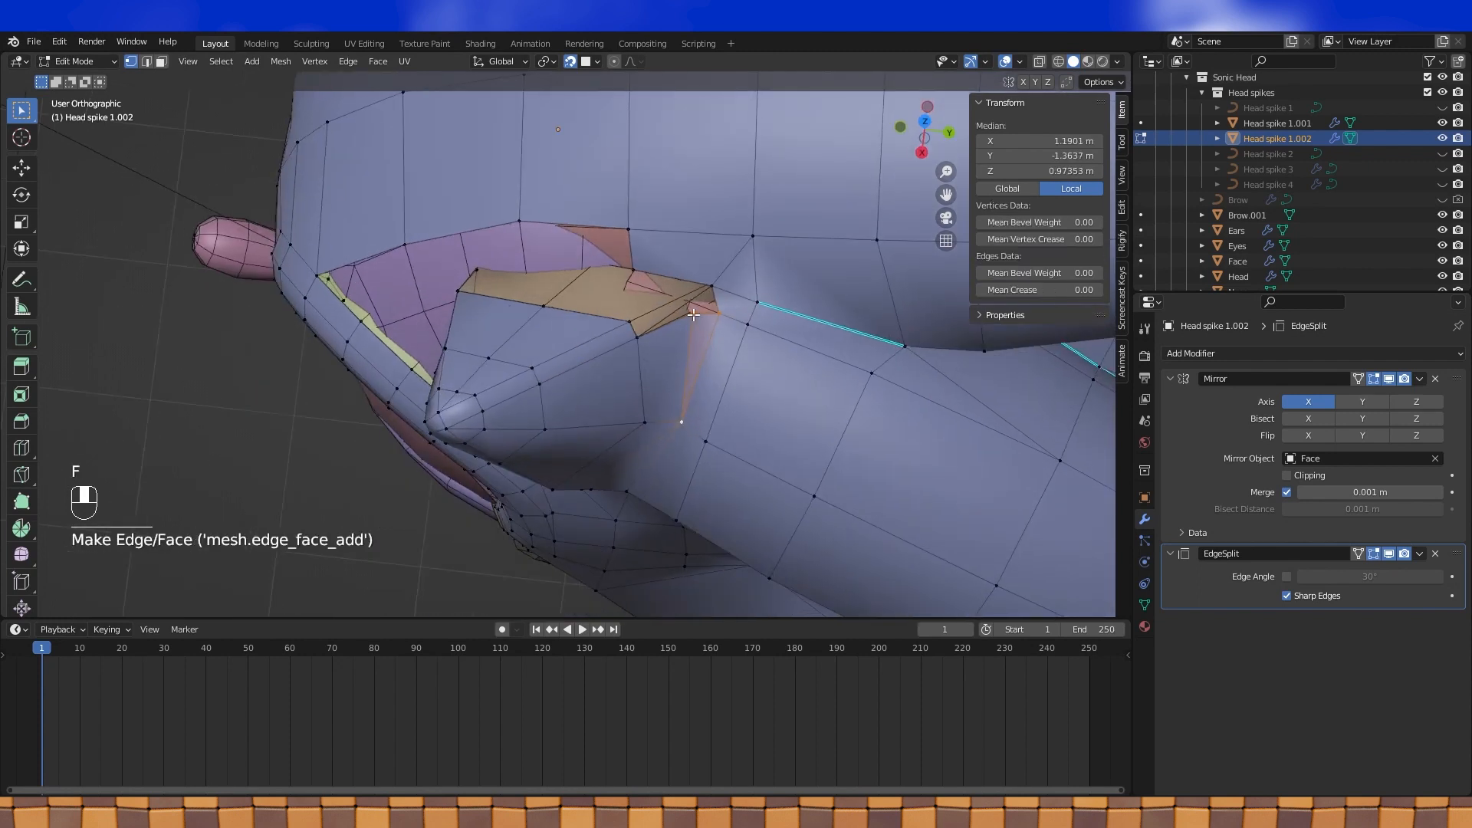
Extrude a vertex between the ear's back and the head spike and fill the adjoining faces around it
{"action": "left_click", "coordinate": [694, 314]}
{"action": "key", "text": "e"}
{"action": "left_click", "coordinate": [695, 312], "text": "shift"}
{"action": "left_click", "coordinate": [695, 312], "text": "shift"}
{"action": "key", "text": "f"}
{"action": "left_click", "coordinate": [692, 313]}
{"action": "left_click", "coordinate": [687, 301], "text": "shift"}
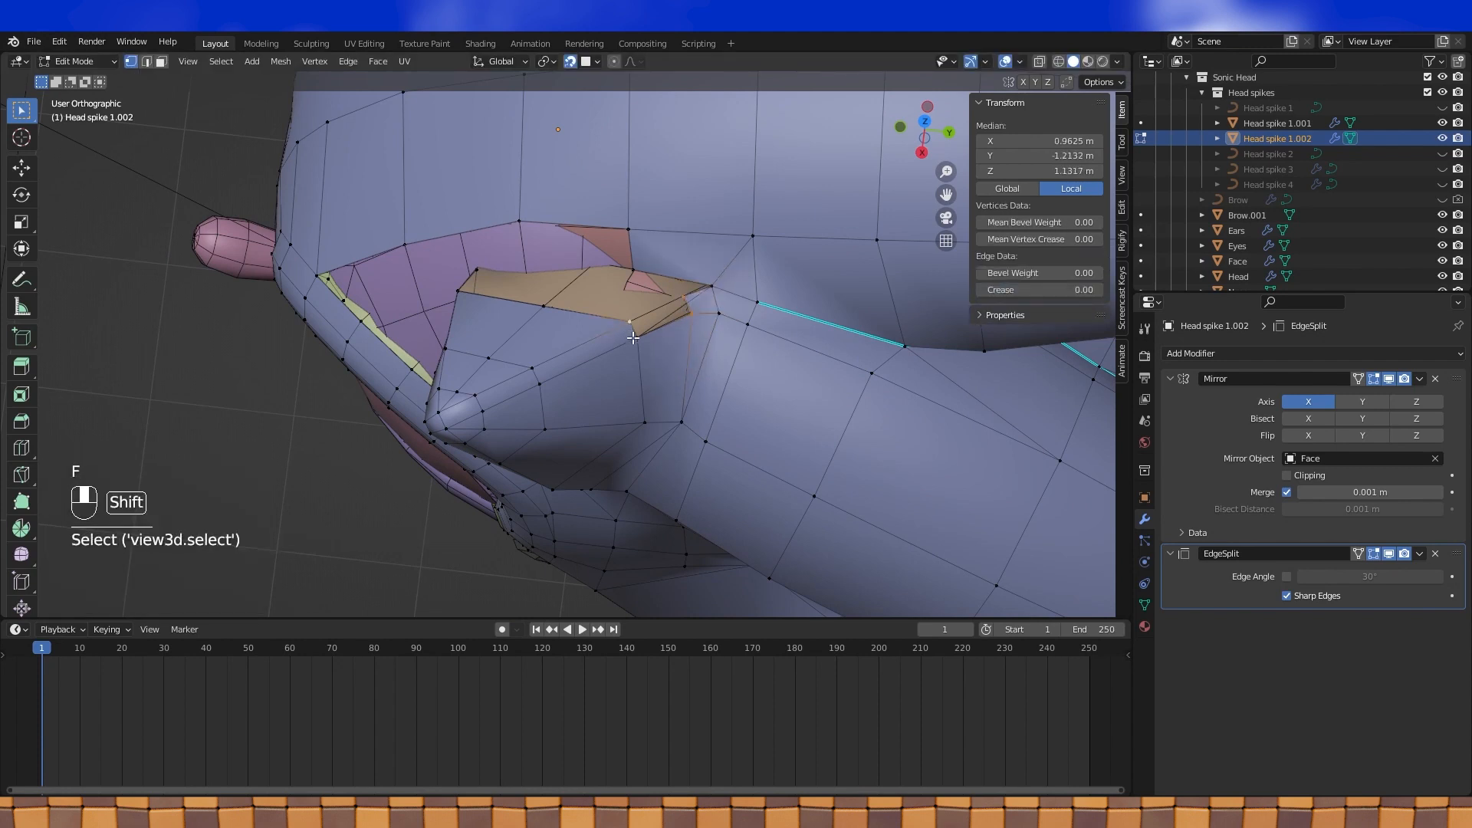
{"action": "key", "text": "f"}
Fill the face closing the gap at the ear's inner rear base and connect two of its vertices with an edge
{"action": "left_click", "coordinate": [634, 316]}
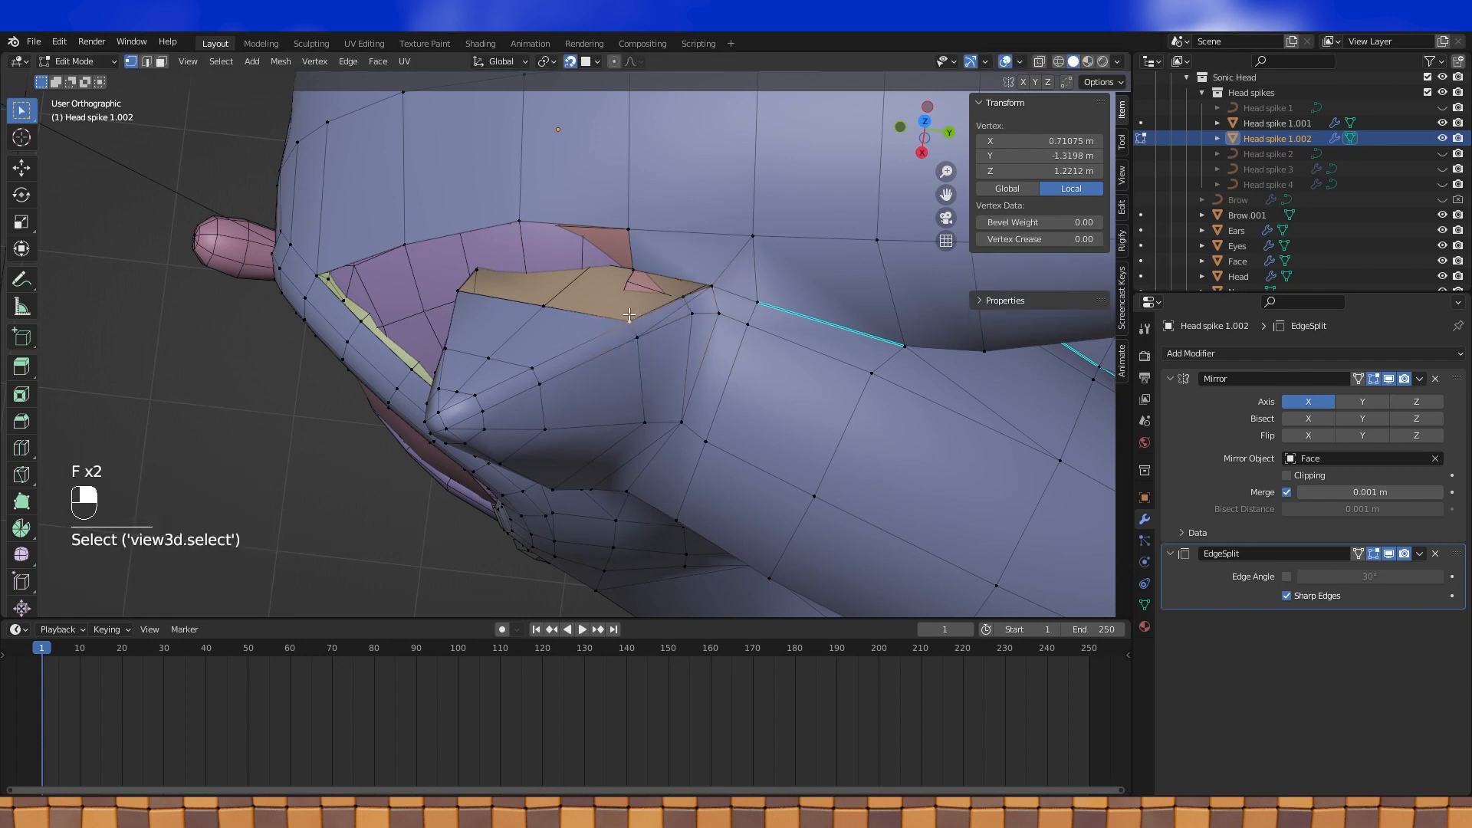
{"action": "left_click", "coordinate": [633, 272], "text": "shift"}
{"action": "left_click", "coordinate": [711, 286], "text": "shift"}
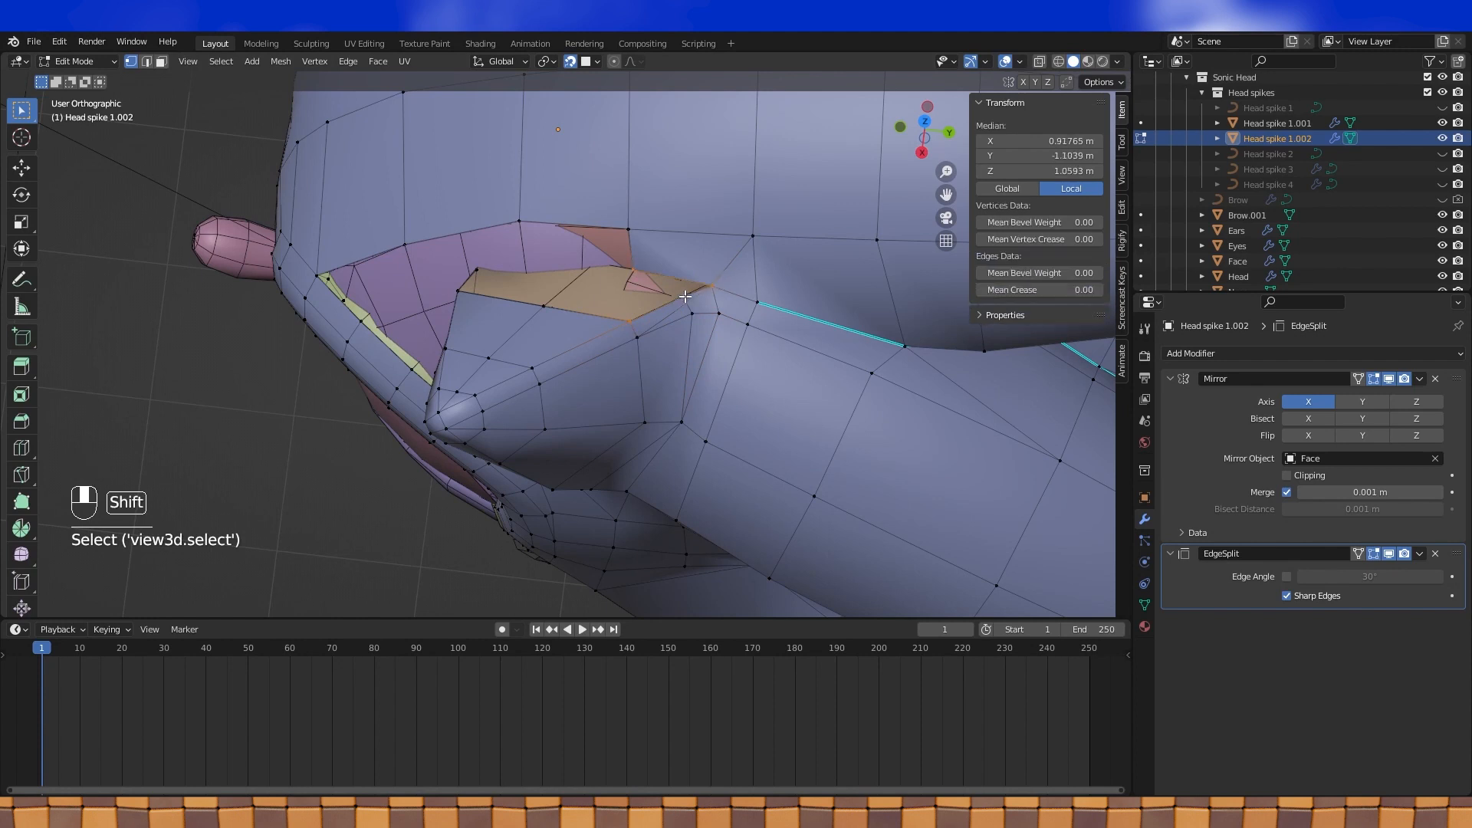
{"action": "key", "text": "f"}
{"action": "left_click", "coordinate": [677, 295]}
{"action": "left_click", "coordinate": [633, 270], "text": "shift"}
{"action": "key", "text": "j"}
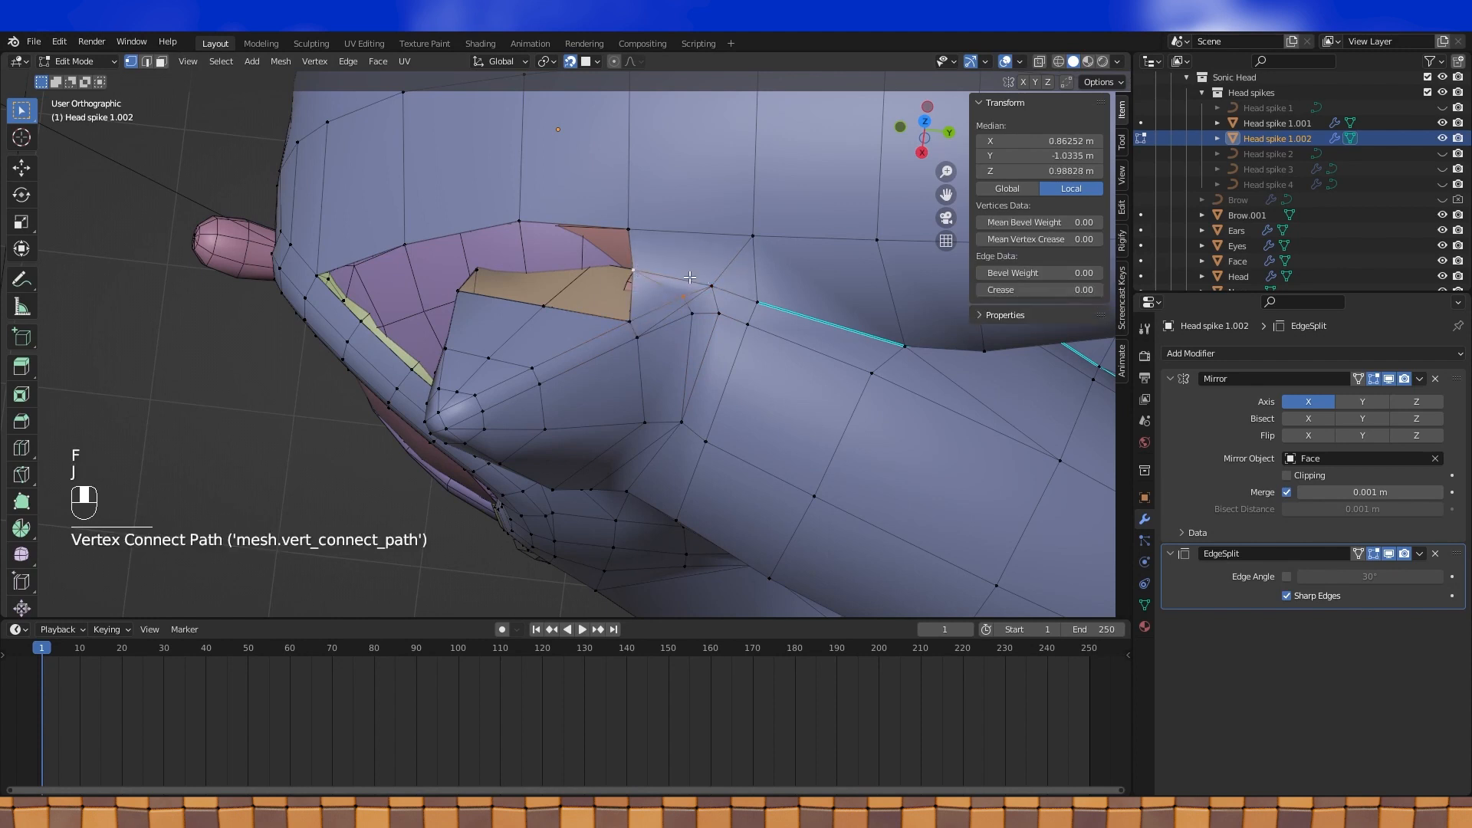
Extrude a vertex from the head's edge toward the ear's inner base and fill the face joining it to the head
{"action": "middle_click_drag", "start_coordinate": [616, 269], "coordinate": [529, 291]}
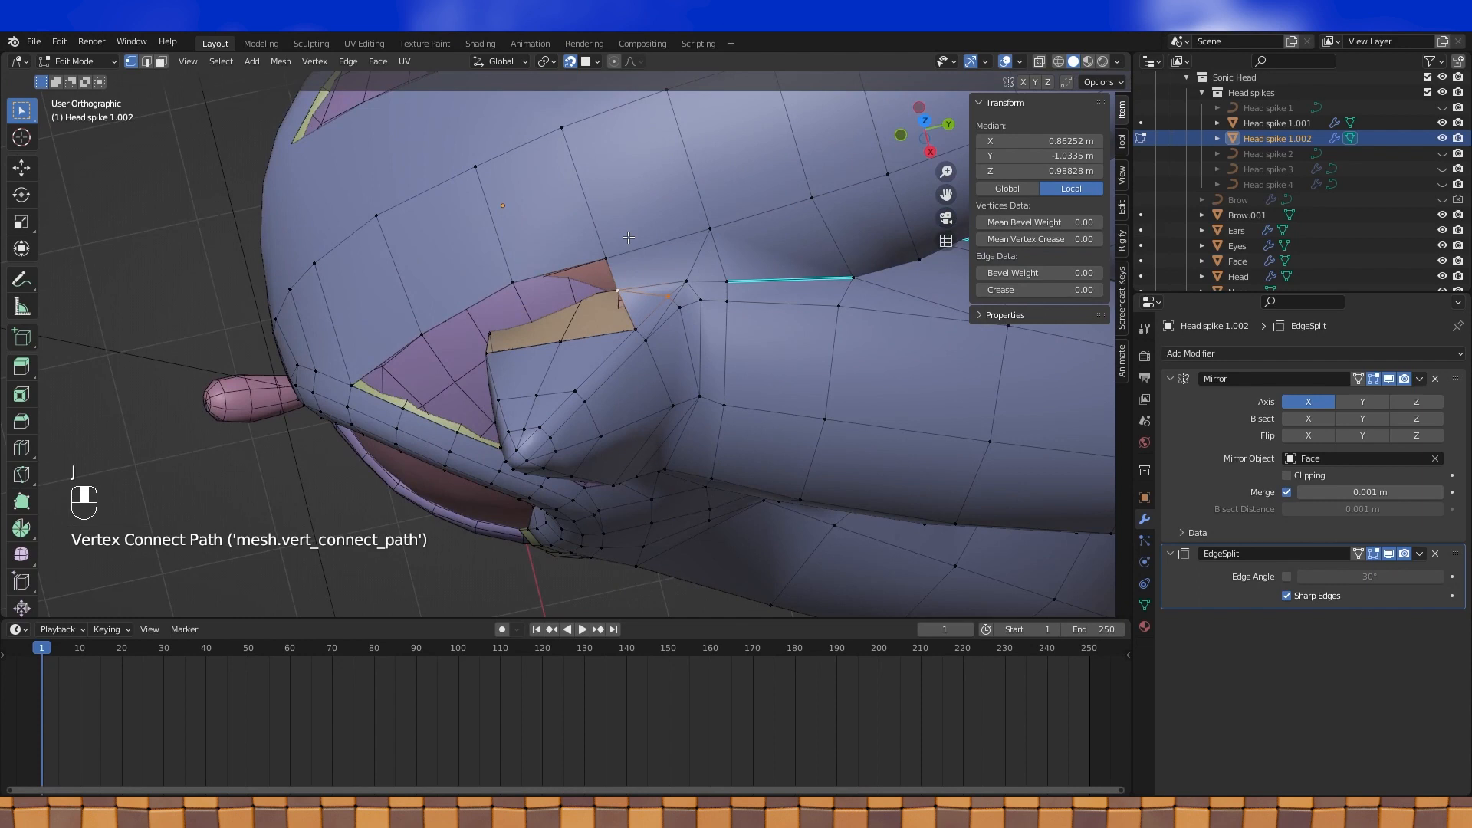
{"action": "left_click", "coordinate": [529, 291]}
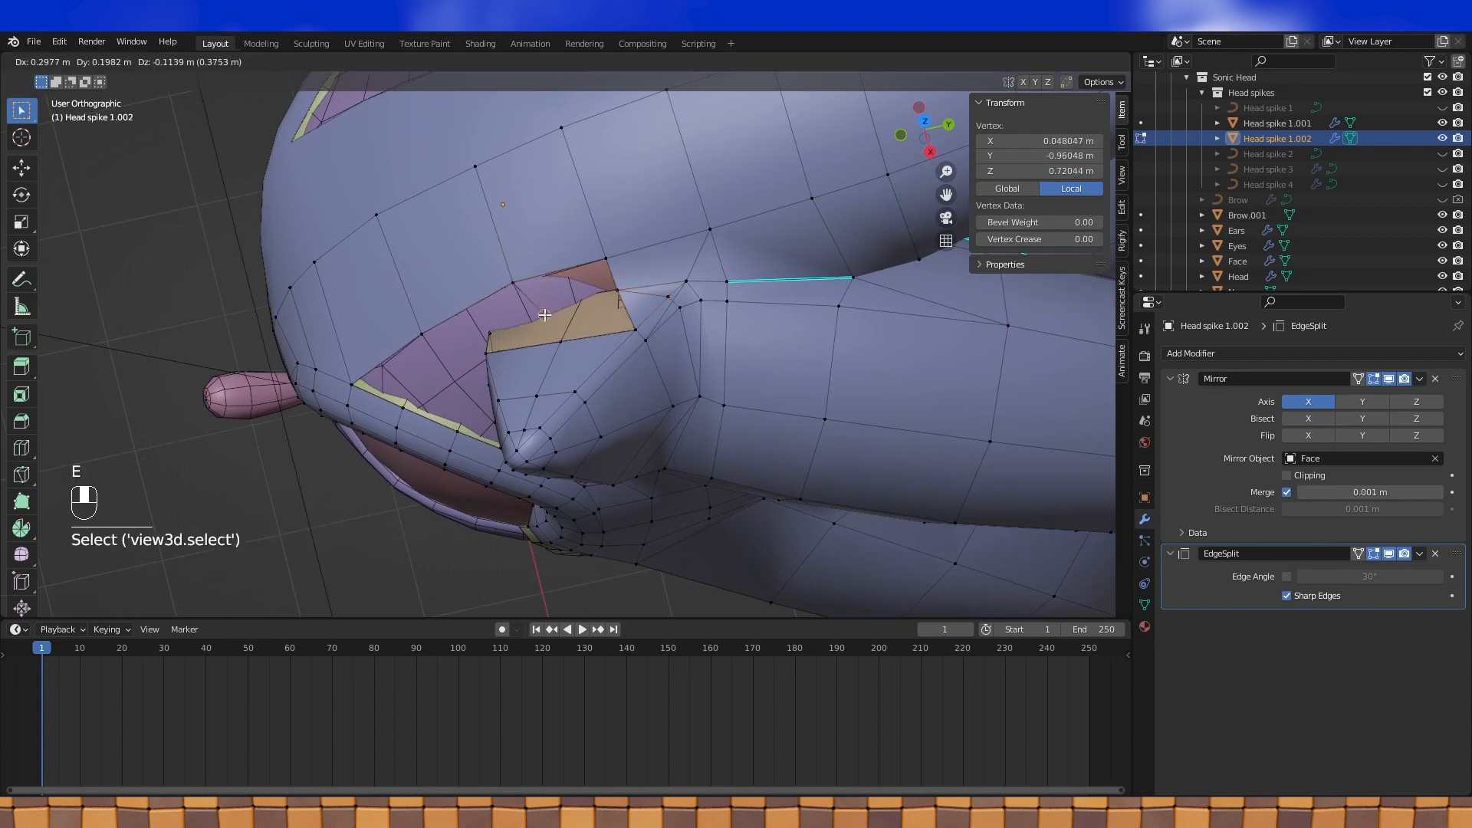
{"action": "key", "text": "e"}
{"action": "left_click", "coordinate": [534, 275], "text": "shift"}
{"action": "key", "text": "f"}
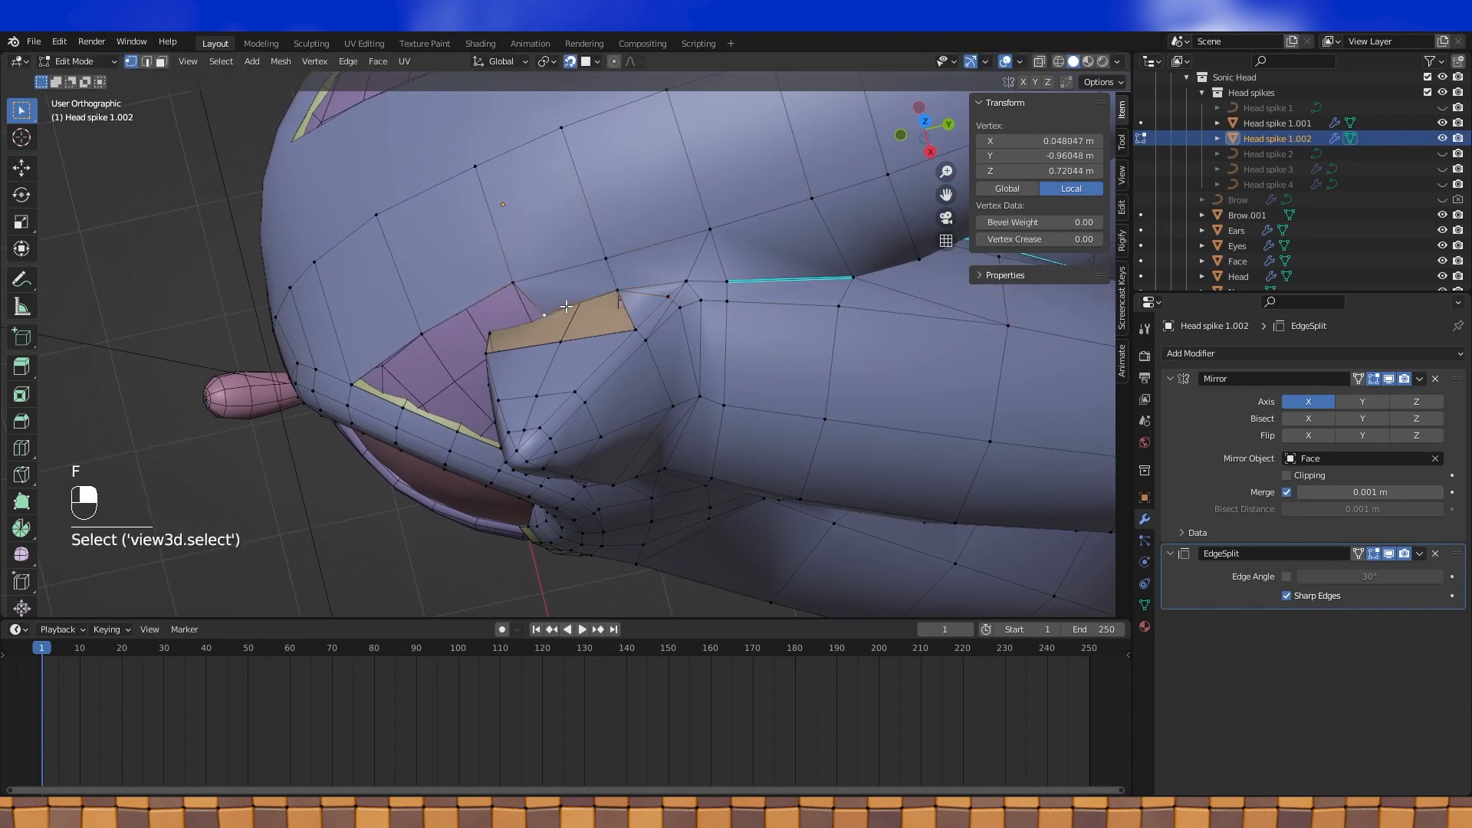
Fill the remaining strip of faces between the head surface and the inner base of the ear
{"action": "left_click", "coordinate": [614, 294]}
{"action": "right_click", "coordinate": [625, 291], "text": "shift"}
{"action": "right_click", "coordinate": [636, 330], "text": "shift"}
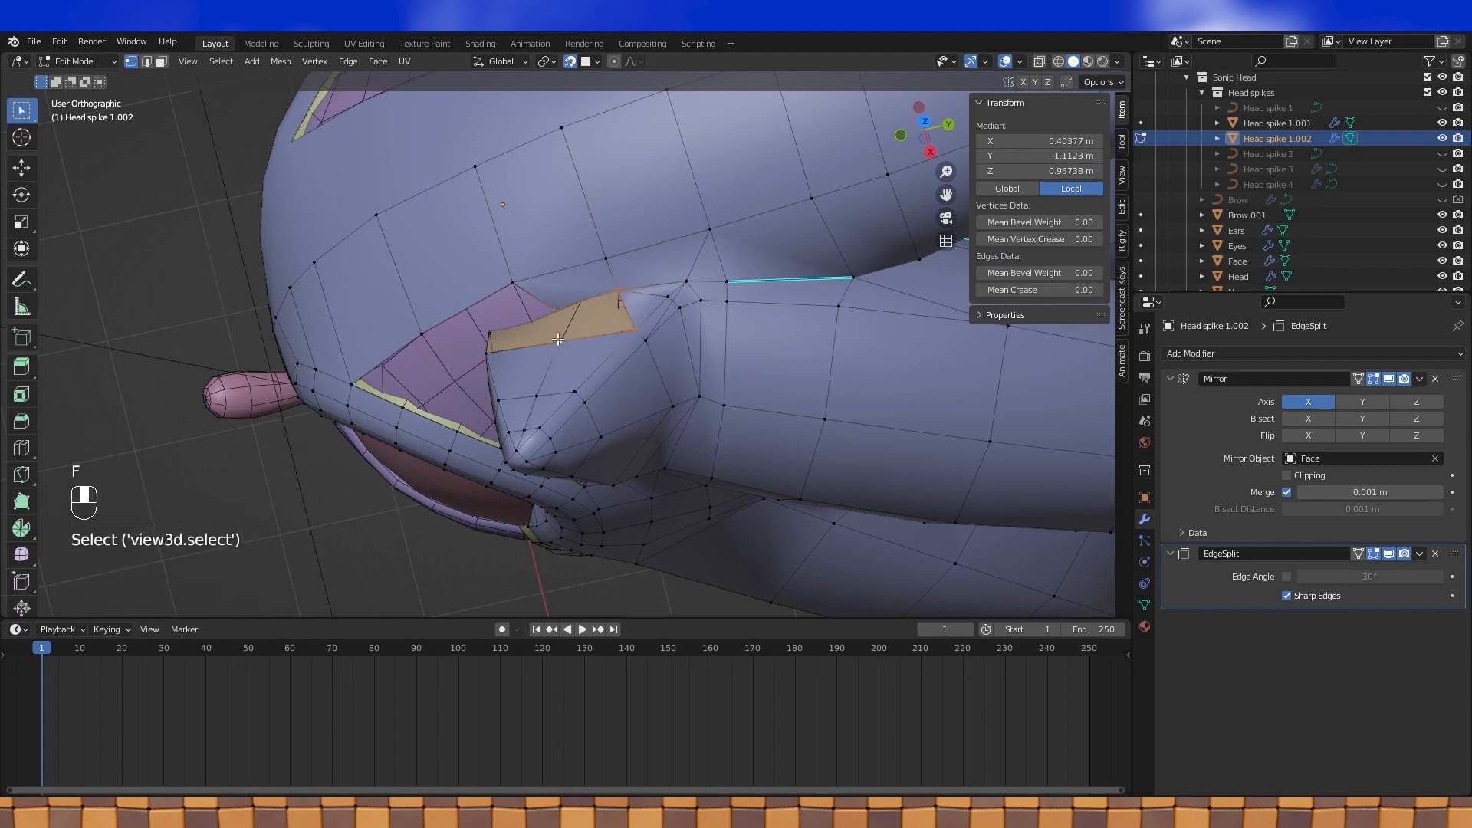
{"action": "key", "text": "f"}
{"action": "key", "text": "a"}
{"action": "left_click", "coordinate": [489, 333]}
{"action": "left_click", "coordinate": [486, 353], "text": "shift"}
{"action": "left_click", "coordinate": [560, 342], "text": "shift"}
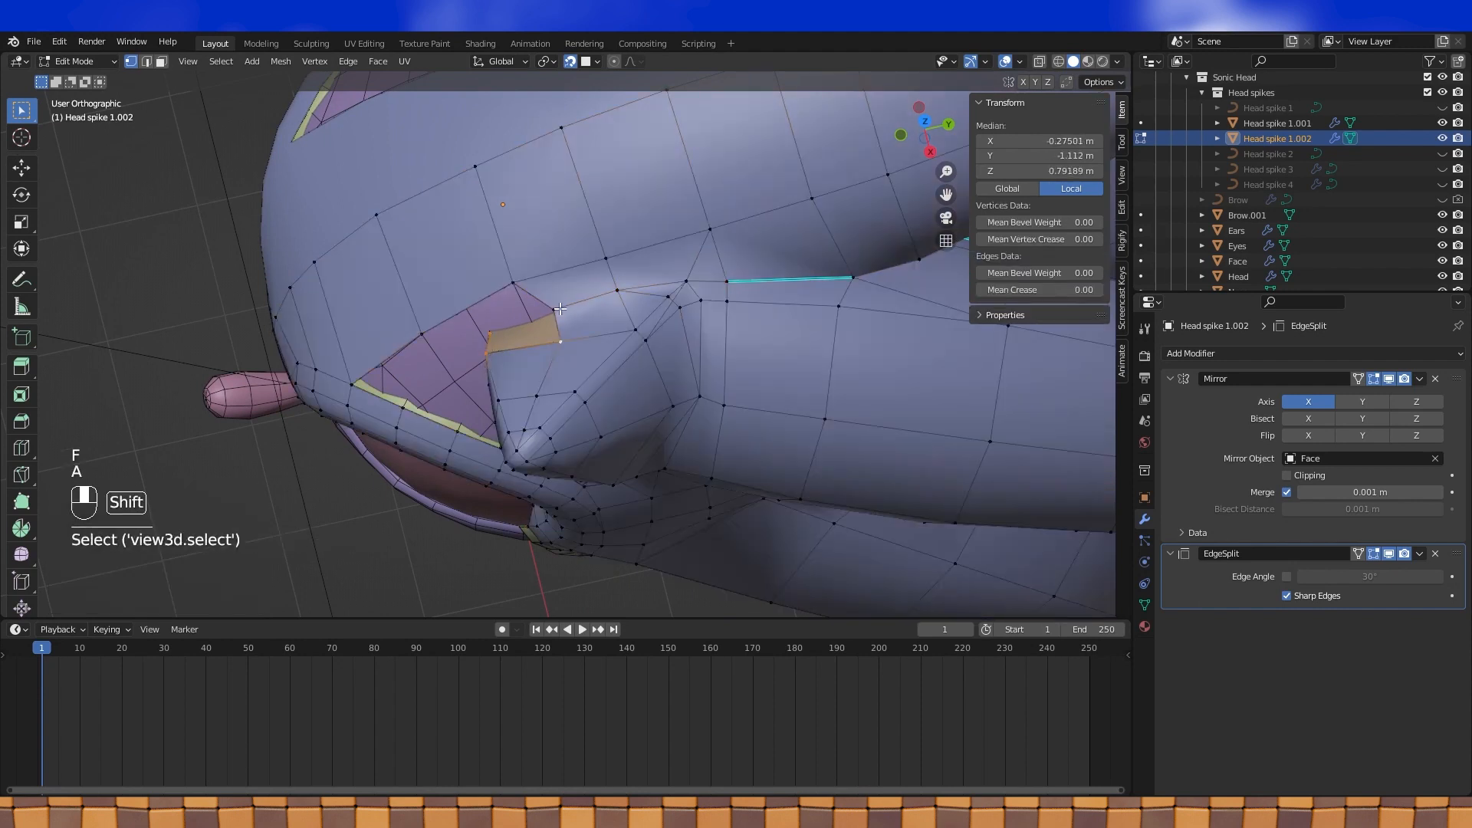
{"action": "key", "text": "f"}
Fill the face joining the ear's front inner corner to the forehead edge
{"action": "middle_click_drag", "start_coordinate": [508, 324], "coordinate": [661, 283]}
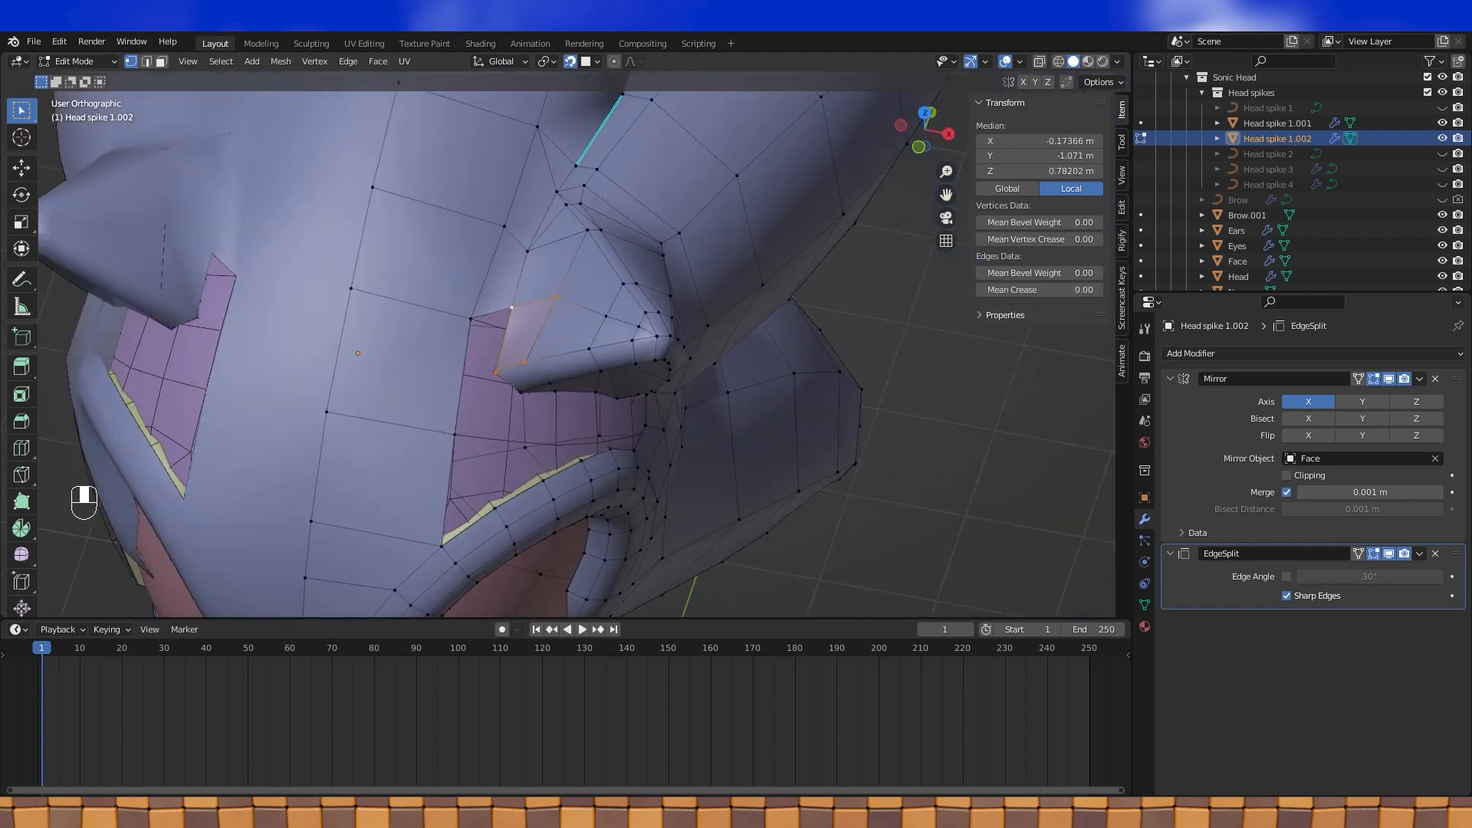
{"action": "left_click", "coordinate": [496, 373]}
{"action": "left_click", "coordinate": [512, 308], "text": "shift"}
{"action": "left_click", "coordinate": [471, 319], "text": "shift"}
{"action": "key", "text": "f"}
Extrude a chain of vertices from the forehead edge through the gap between the ear and the brow rim
{"action": "middle_click_drag", "start_coordinate": [461, 396], "coordinate": [468, 353]}
{"action": "left_click", "coordinate": [467, 350]}
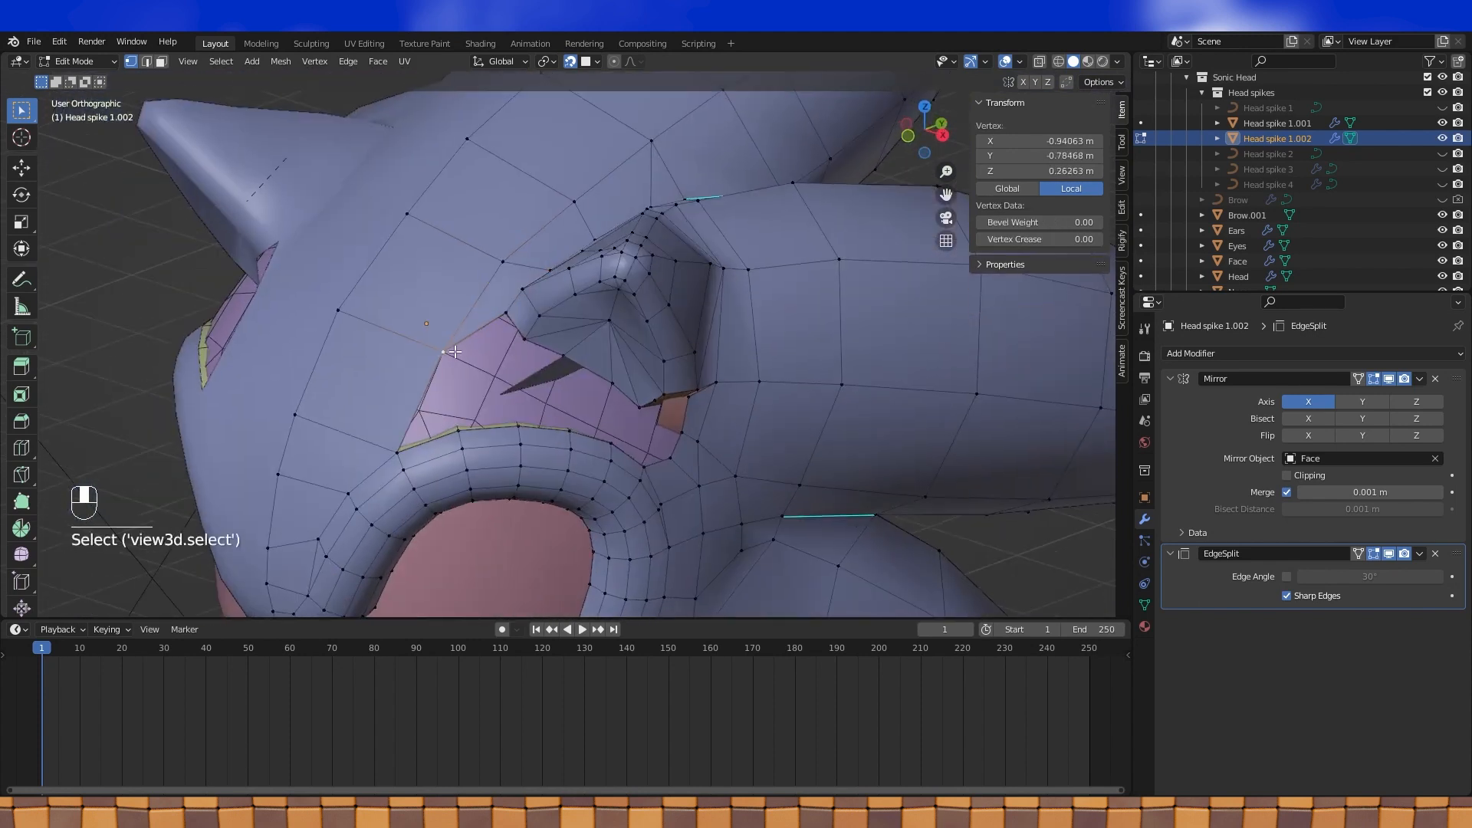
{"action": "key", "text": "e"}
{"action": "key", "text": "e"}
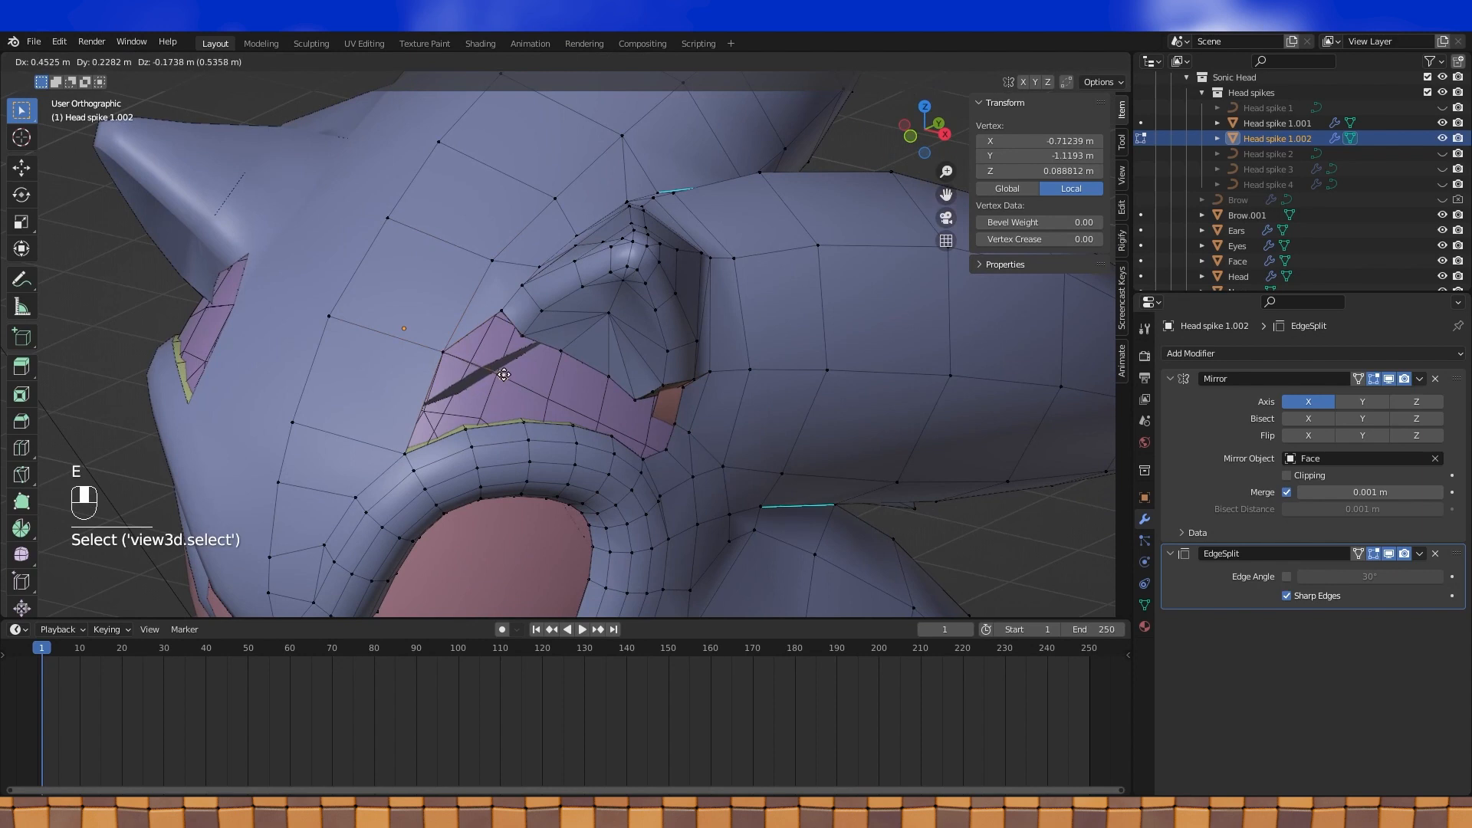
{"action": "left_click", "coordinate": [548, 391]}
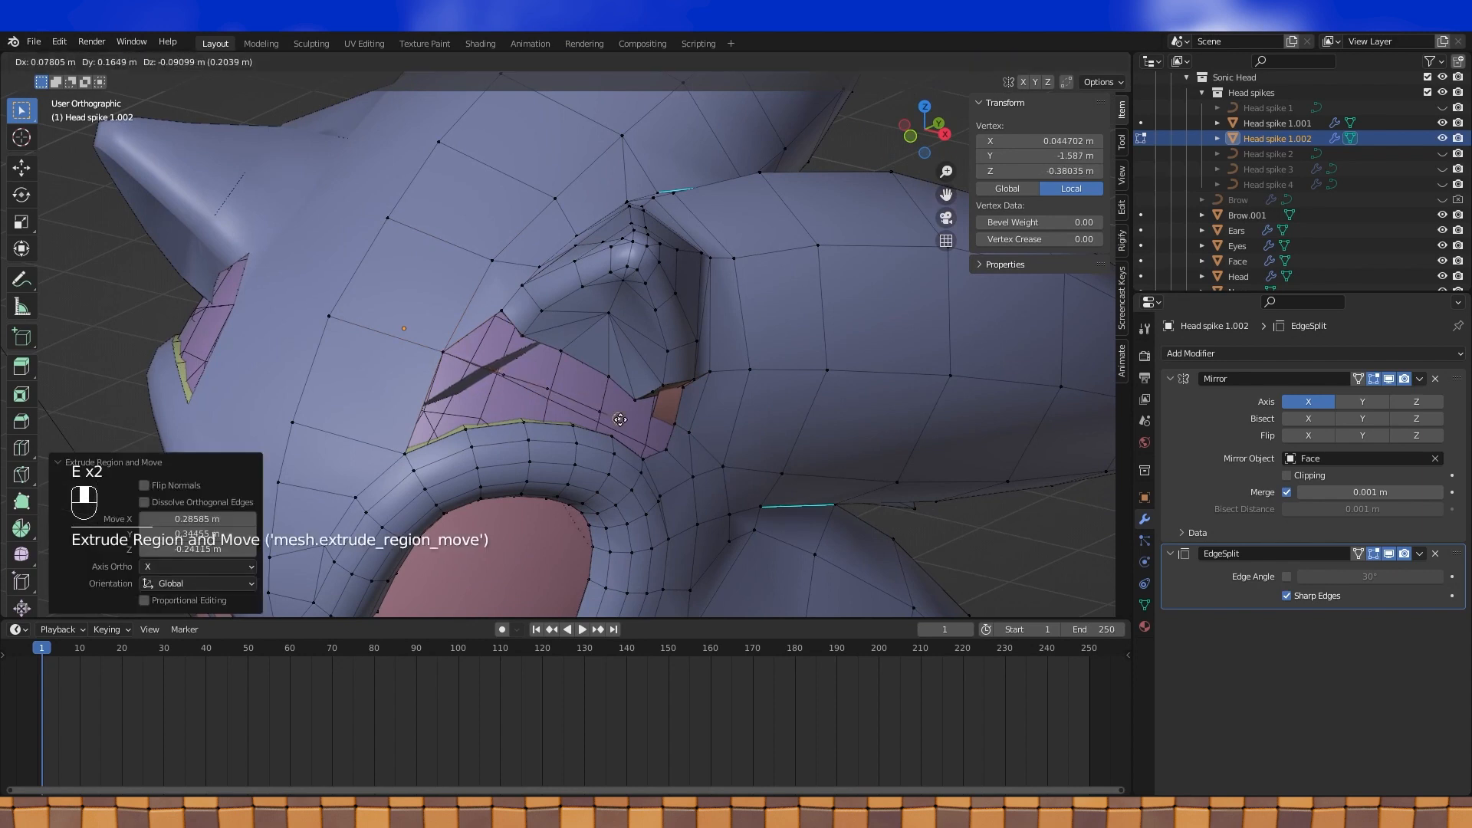
{"action": "middle_click_drag", "start_coordinate": [632, 425], "coordinate": [693, 337]}
{"action": "left_click", "coordinate": [715, 326]}
Merge the two neighbouring vertices behind the ear's rear lower corner at the last selected one
{"action": "middle_click_drag", "start_coordinate": [851, 329], "coordinate": [776, 363]}
{"action": "middle_click_drag", "start_coordinate": [776, 363], "coordinate": [800, 338]}
{"action": "middle_click_drag", "start_coordinate": [799, 338], "coordinate": [800, 328]}
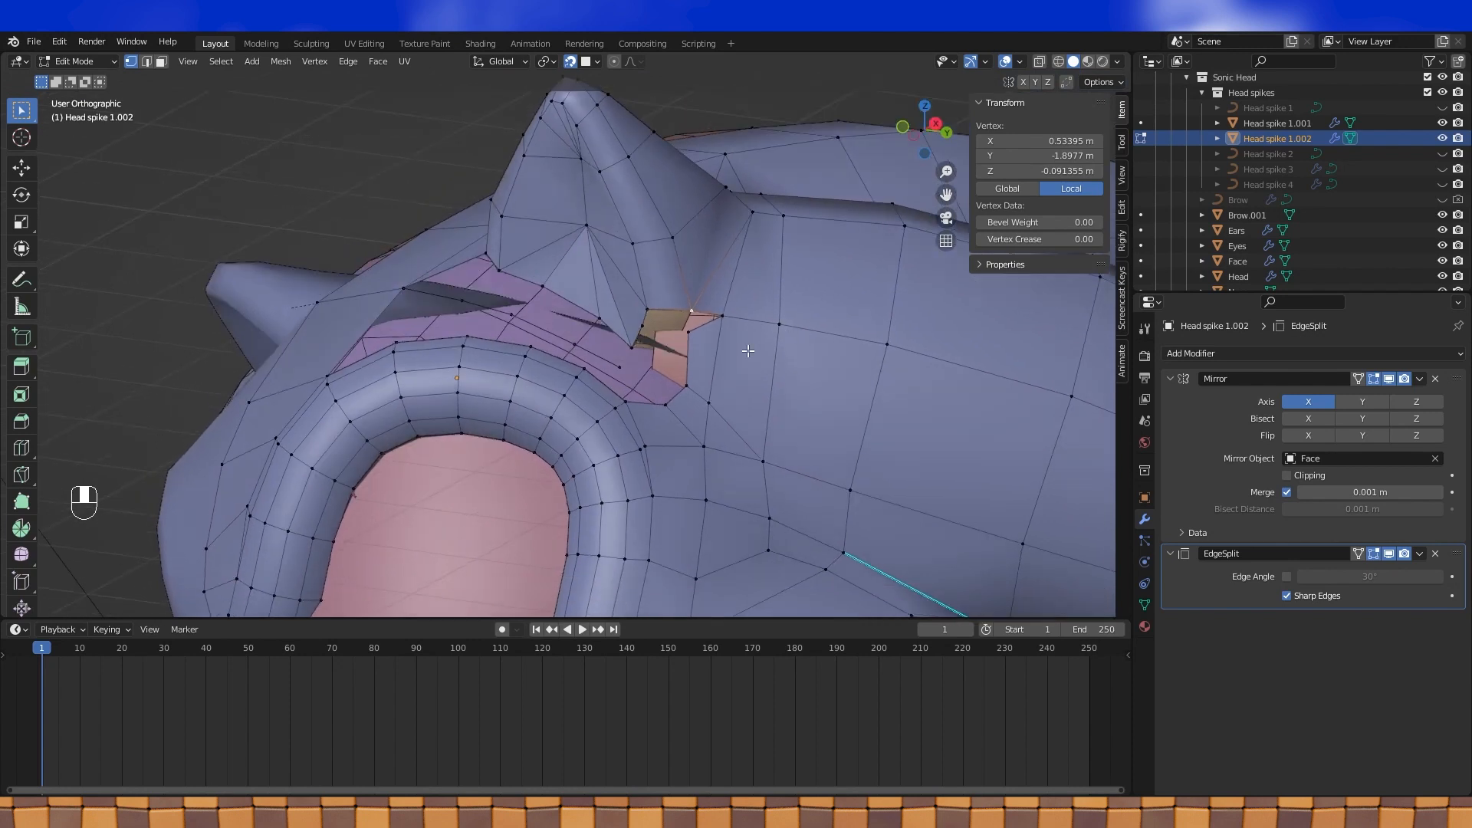
{"action": "left_click", "coordinate": [655, 323], "text": "shift"}
{"action": "key", "text": "m"}
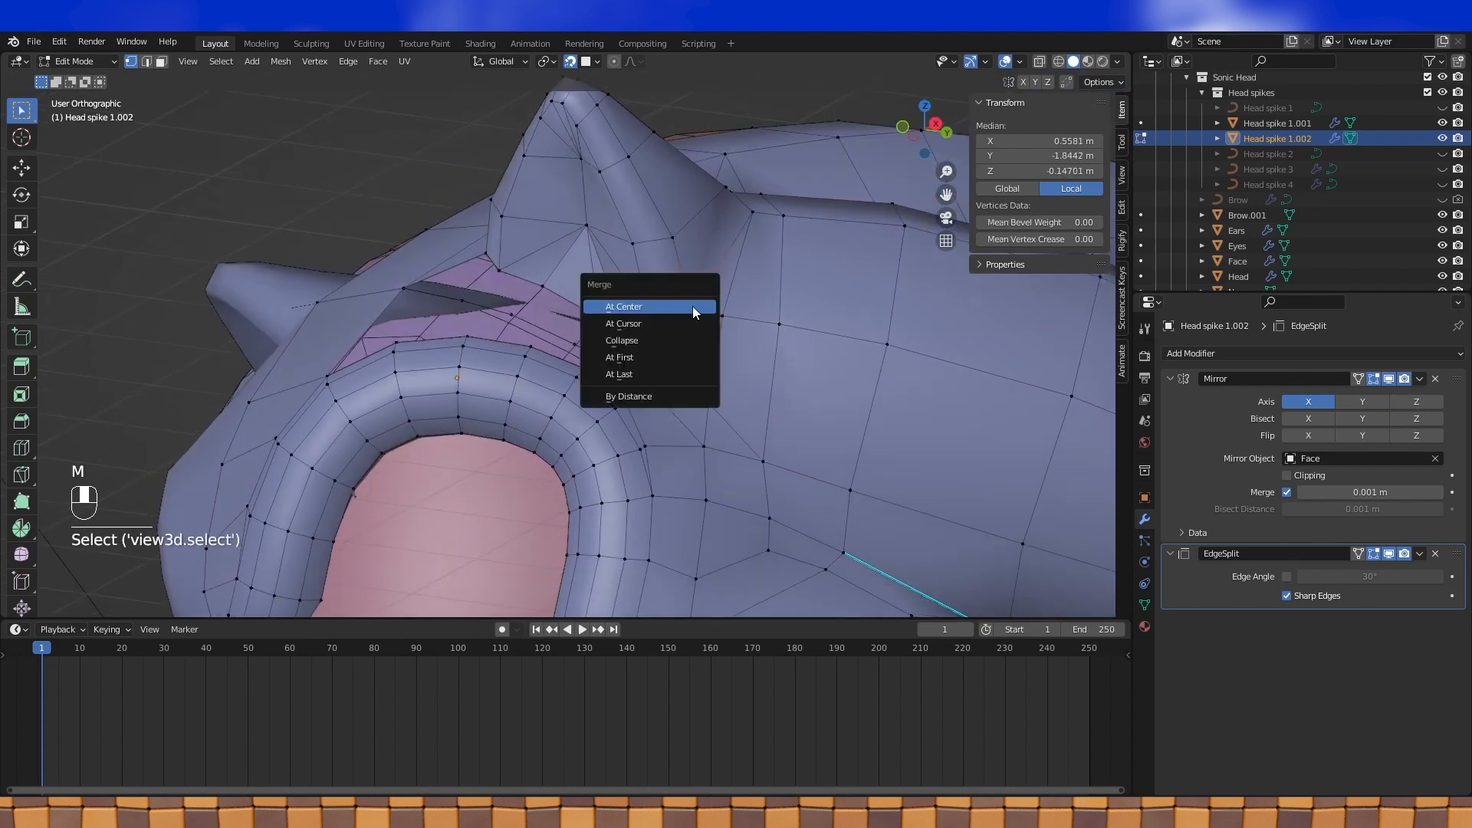
{"action": "left_click", "coordinate": [674, 374]}
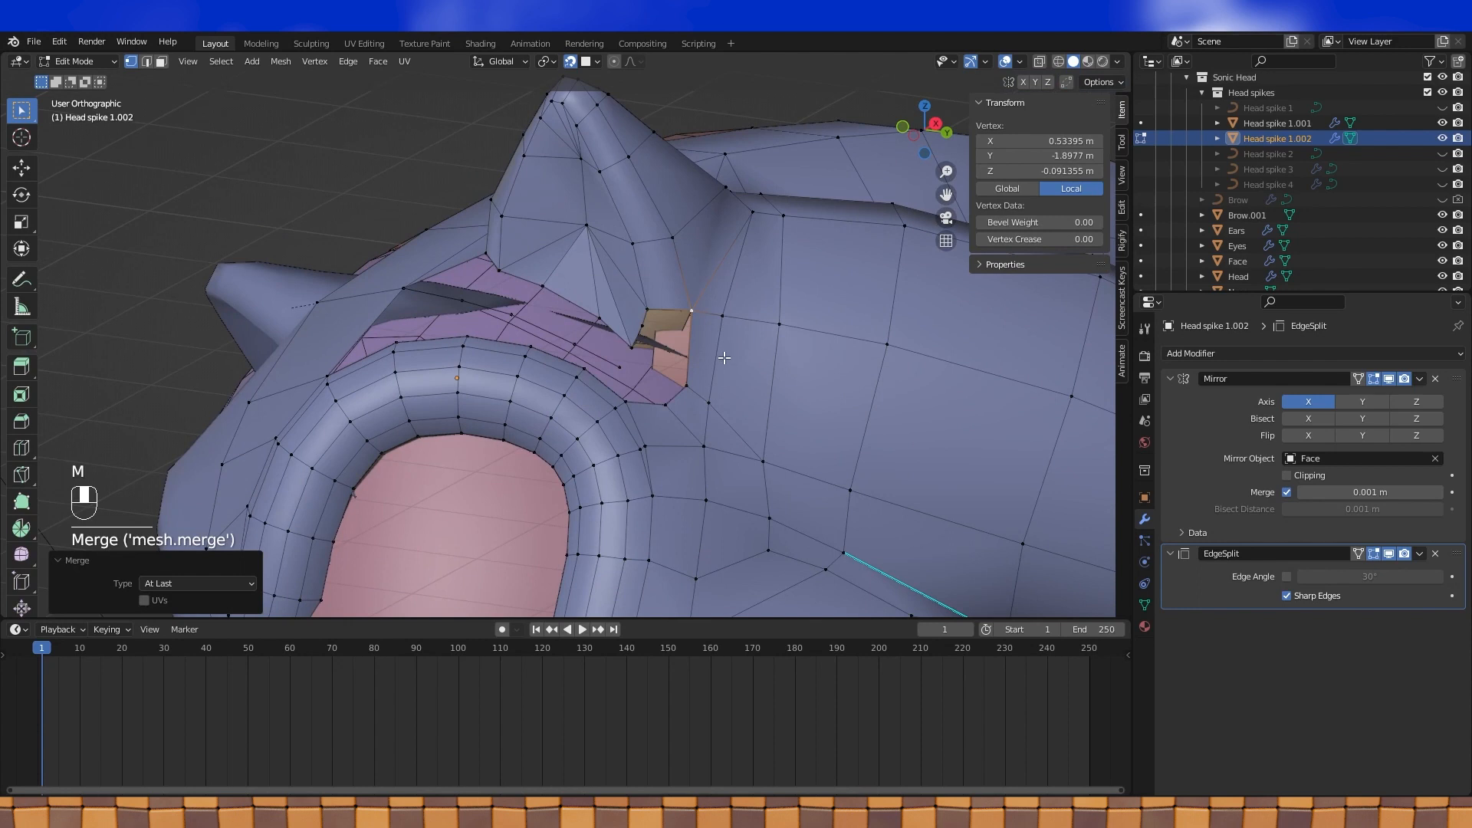
Reposition the head spike vertices bordering the rear end of the gap below the ear
{"action": "middle_click_drag", "start_coordinate": [710, 391], "coordinate": [694, 383]}
{"action": "left_click", "coordinate": [686, 380]}
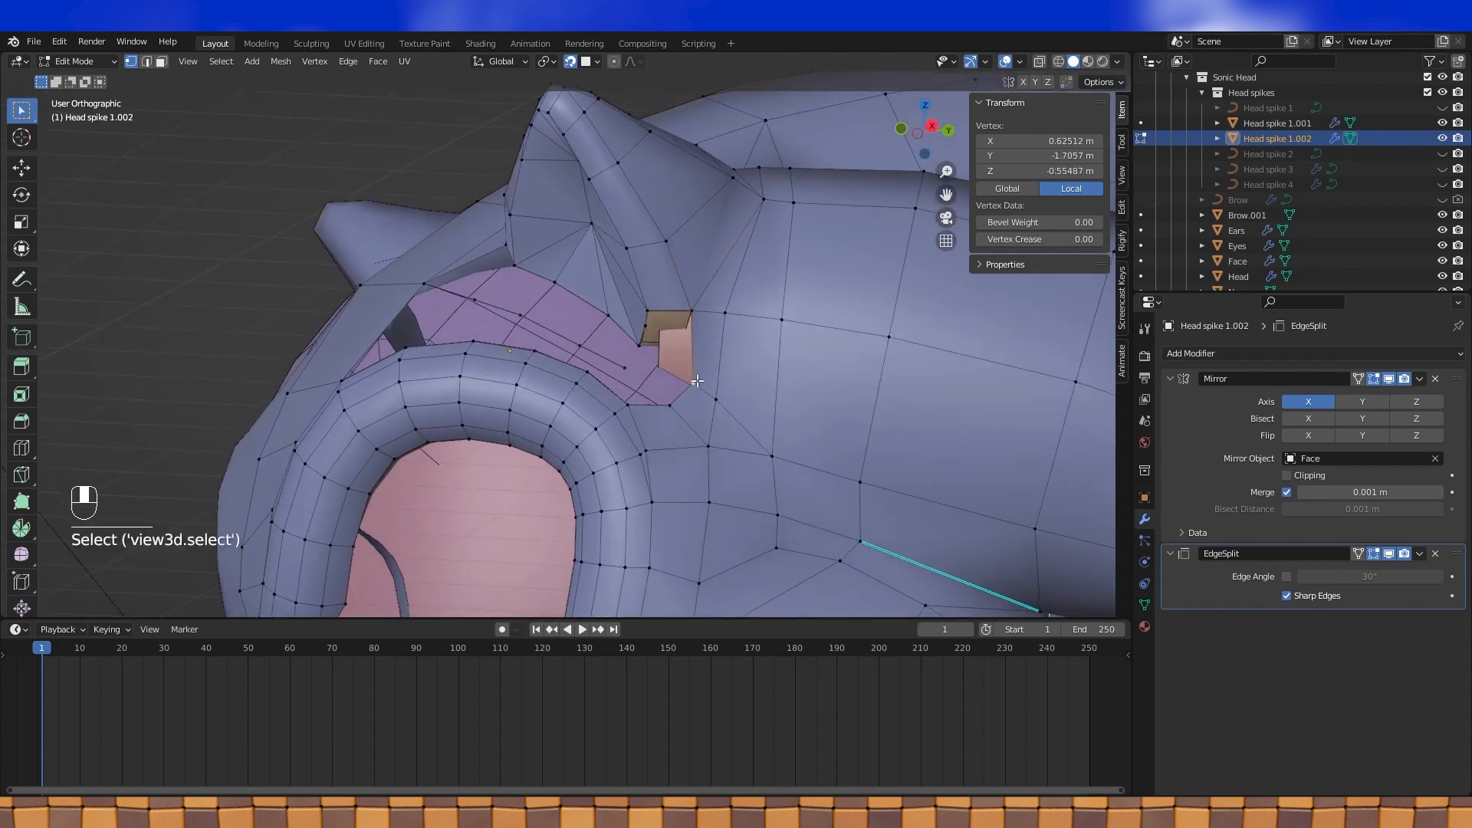
{"action": "key", "text": "g"}
{"action": "left_click", "coordinate": [680, 376]}
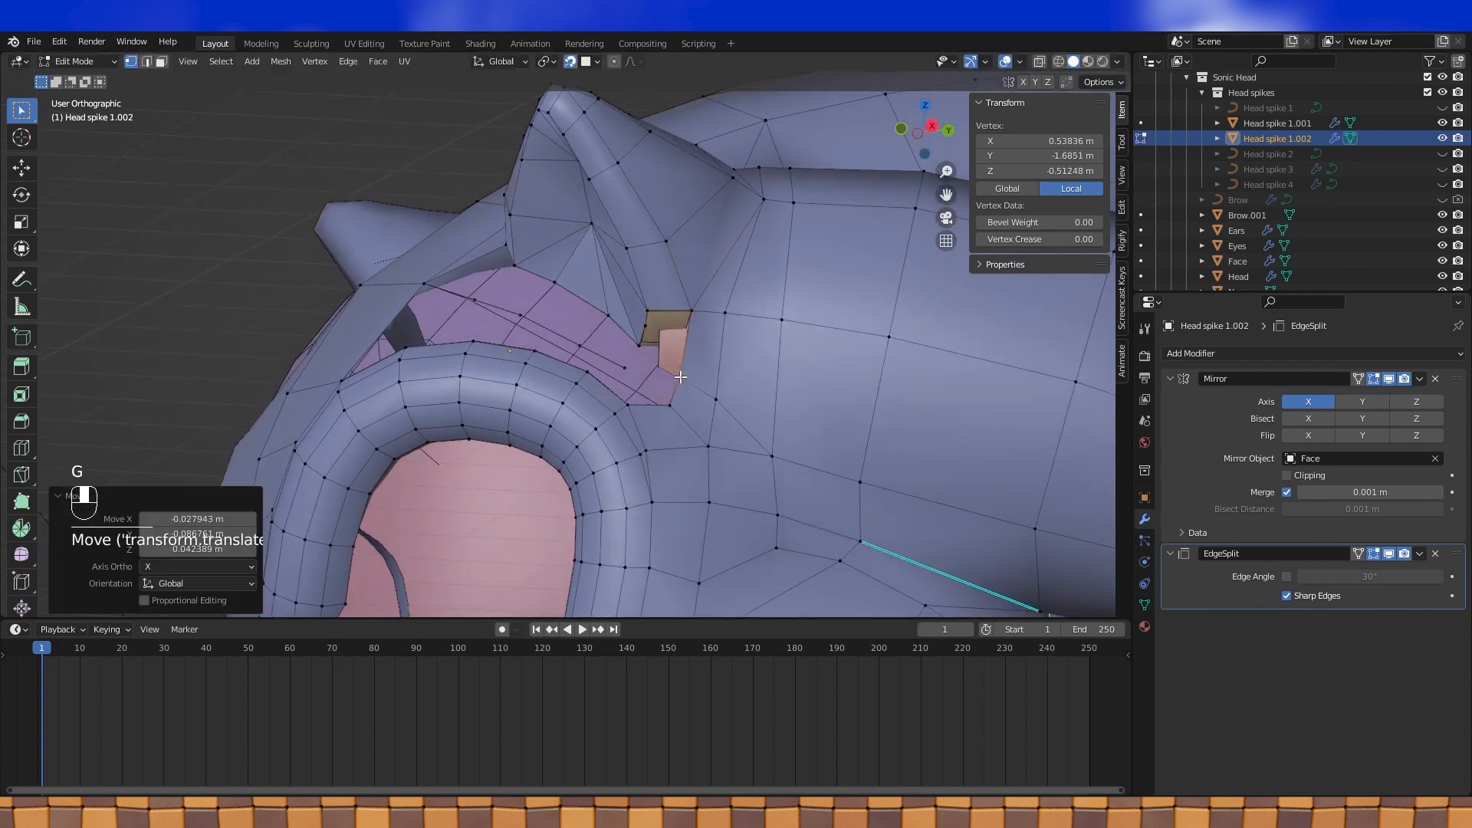
{"action": "left_click", "coordinate": [721, 405]}
{"action": "key", "text": "g"}
{"action": "left_click", "coordinate": [702, 381]}
Fill a face at the ear's rear base and move the adjacent head spike vertex closer to the ear
{"action": "middle_click_drag", "start_coordinate": [702, 380], "coordinate": [719, 342]}
{"action": "left_click", "coordinate": [659, 305], "text": "shift"}
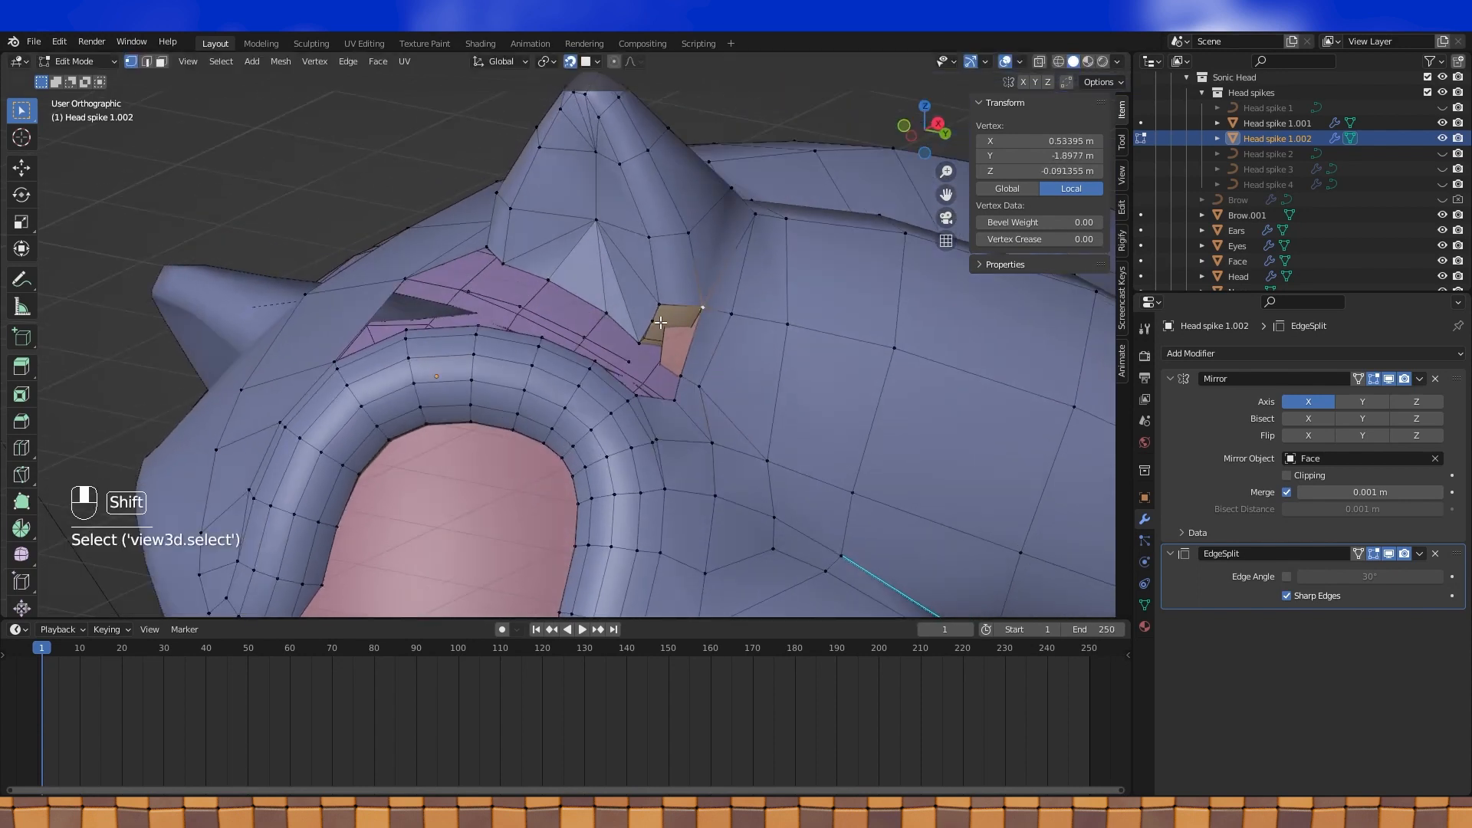
{"action": "key", "text": "f"}
{"action": "left_click", "coordinate": [706, 308]}
{"action": "middle_click_drag", "start_coordinate": [706, 307], "coordinate": [702, 286]}
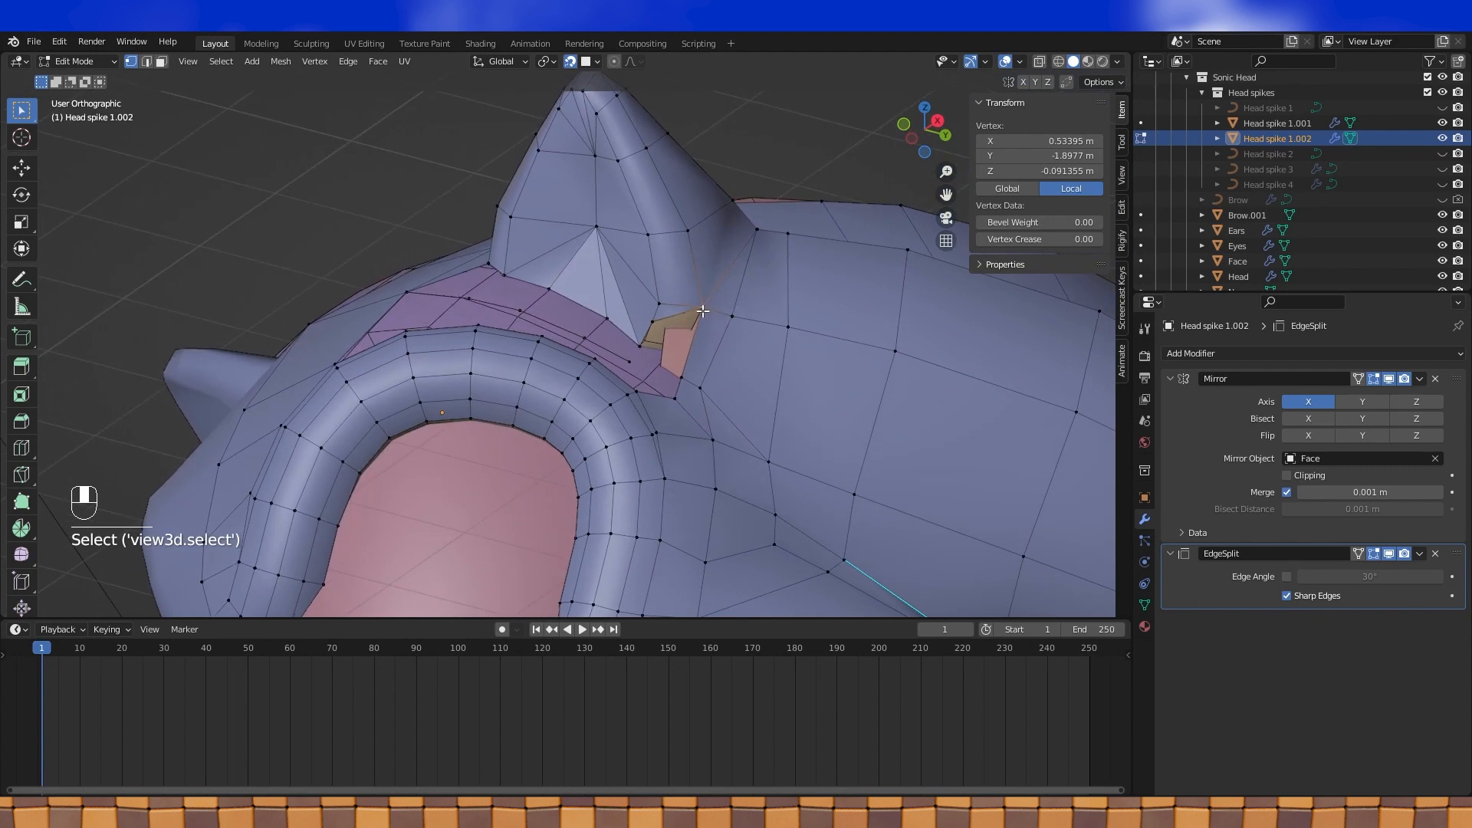
{"action": "key", "text": "g"}
{"action": "left_click", "coordinate": [700, 318]}
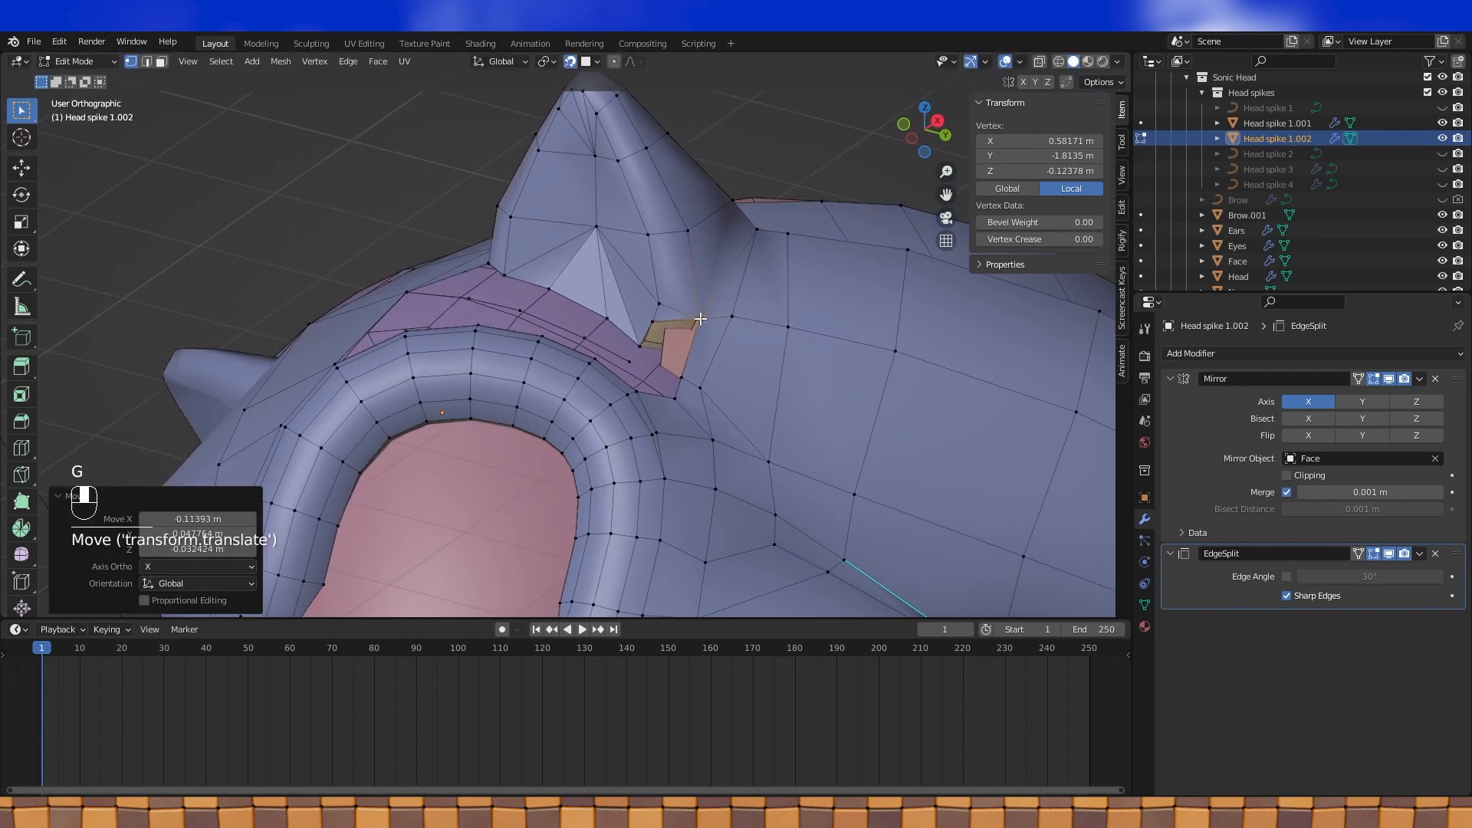
Fill the faces between the ear's rear lower corner and the head spike edge
{"action": "left_click", "coordinate": [652, 321], "text": "shift"}
{"action": "left_click", "coordinate": [640, 346], "text": "shift"}
{"action": "left_click", "coordinate": [680, 378], "text": "shift"}
{"action": "key", "text": "f"}
{"action": "mouse_move", "coordinate": [681, 378]}
{"action": "middle_mouse_down"}
{"action": "mouse_move", "coordinate": [671, 404]}
{"action": "mouse_move", "coordinate": [664, 393]}
{"action": "middle_mouse_up"}
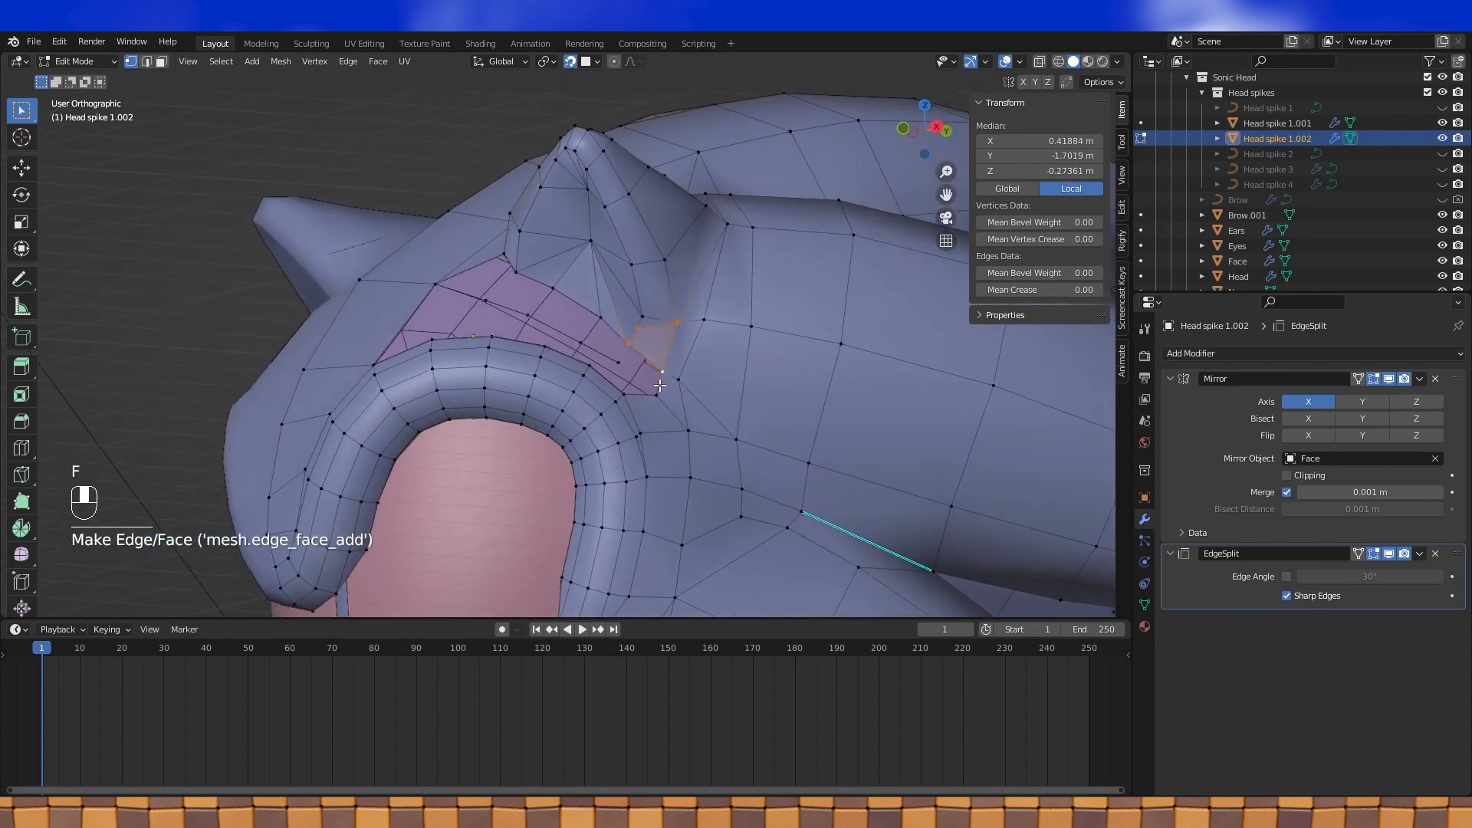
{"action": "left_click", "coordinate": [625, 346], "text": "shift"}
{"action": "key", "text": "f"}
Move the chain's rear end vertex toward the spike edge and fill the triangle joining it to the brow rim
{"action": "left_click", "coordinate": [620, 365]}
{"action": "key", "text": "g"}
{"action": "left_click", "coordinate": [626, 375]}
{"action": "left_click", "coordinate": [623, 394], "text": "shift"}
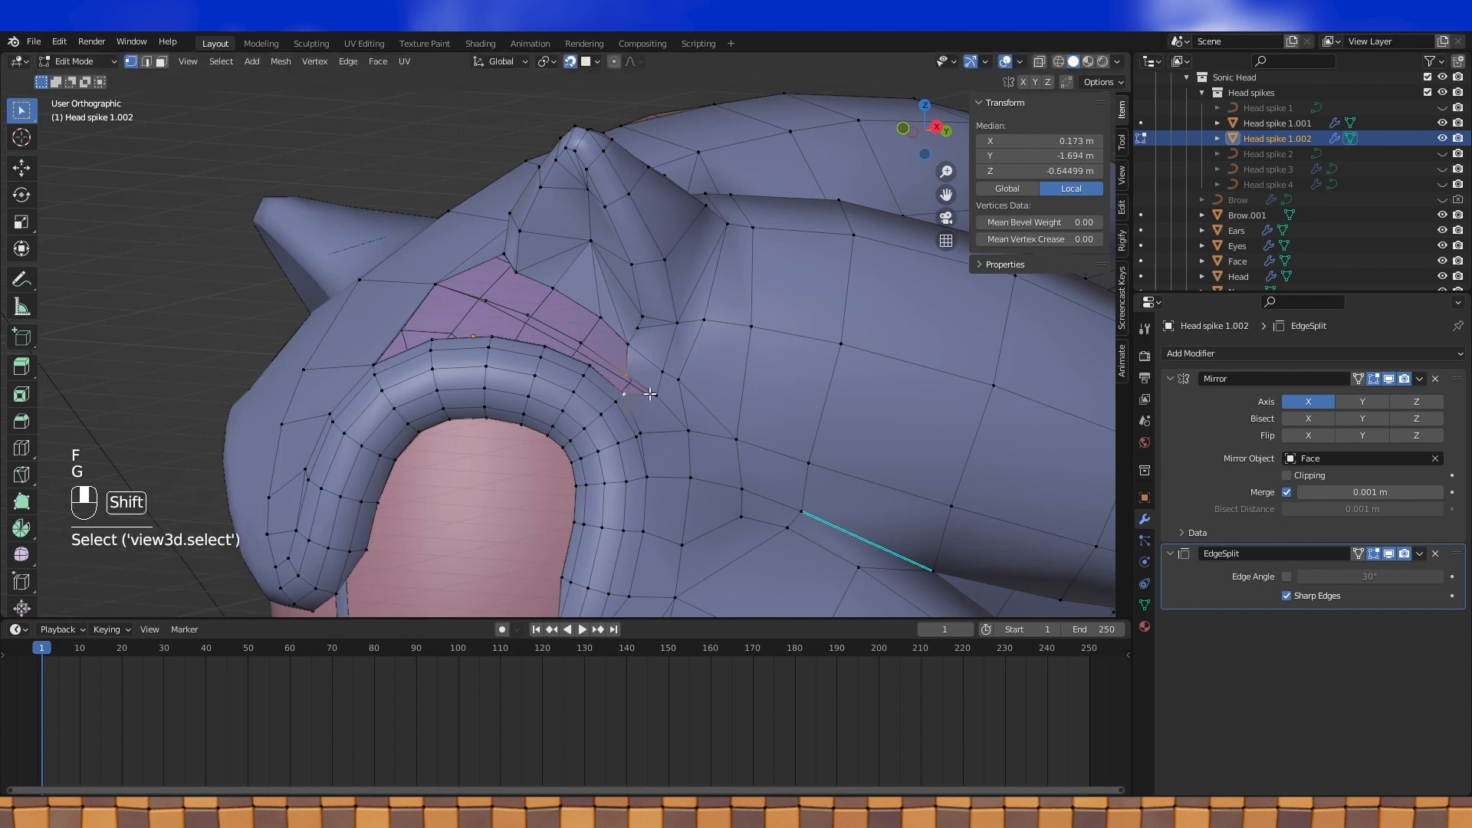
{"action": "left_click", "coordinate": [656, 396], "text": "shift"}
{"action": "key", "text": "f"}
Reposition the vertices of the chain between the ear and brow rim to space them more evenly
{"action": "middle_click_drag", "start_coordinate": [699, 395], "coordinate": [658, 400]}
{"action": "scroll", "coordinate": [671, 372], "scroll_direction": "up", "scroll_amount": 2}
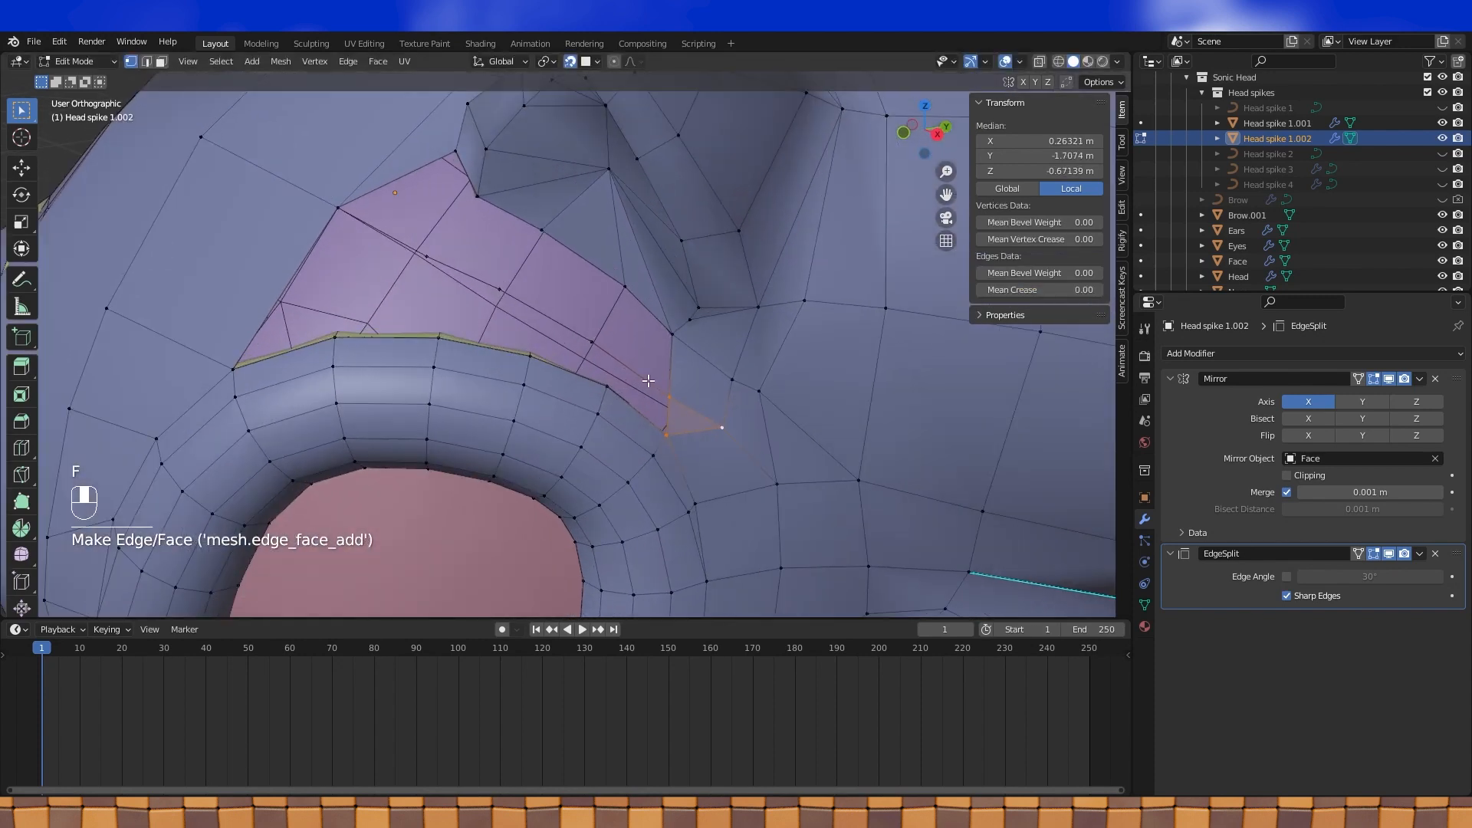
{"action": "left_click", "coordinate": [587, 345]}
{"action": "key", "text": "g"}
{"action": "left_click", "coordinate": [603, 348]}
{"action": "key", "text": "g"}
{"action": "left_click", "coordinate": [528, 308]}
{"action": "left_click", "coordinate": [428, 250]}
{"action": "key", "text": "g"}
{"action": "left_click", "coordinate": [449, 264]}
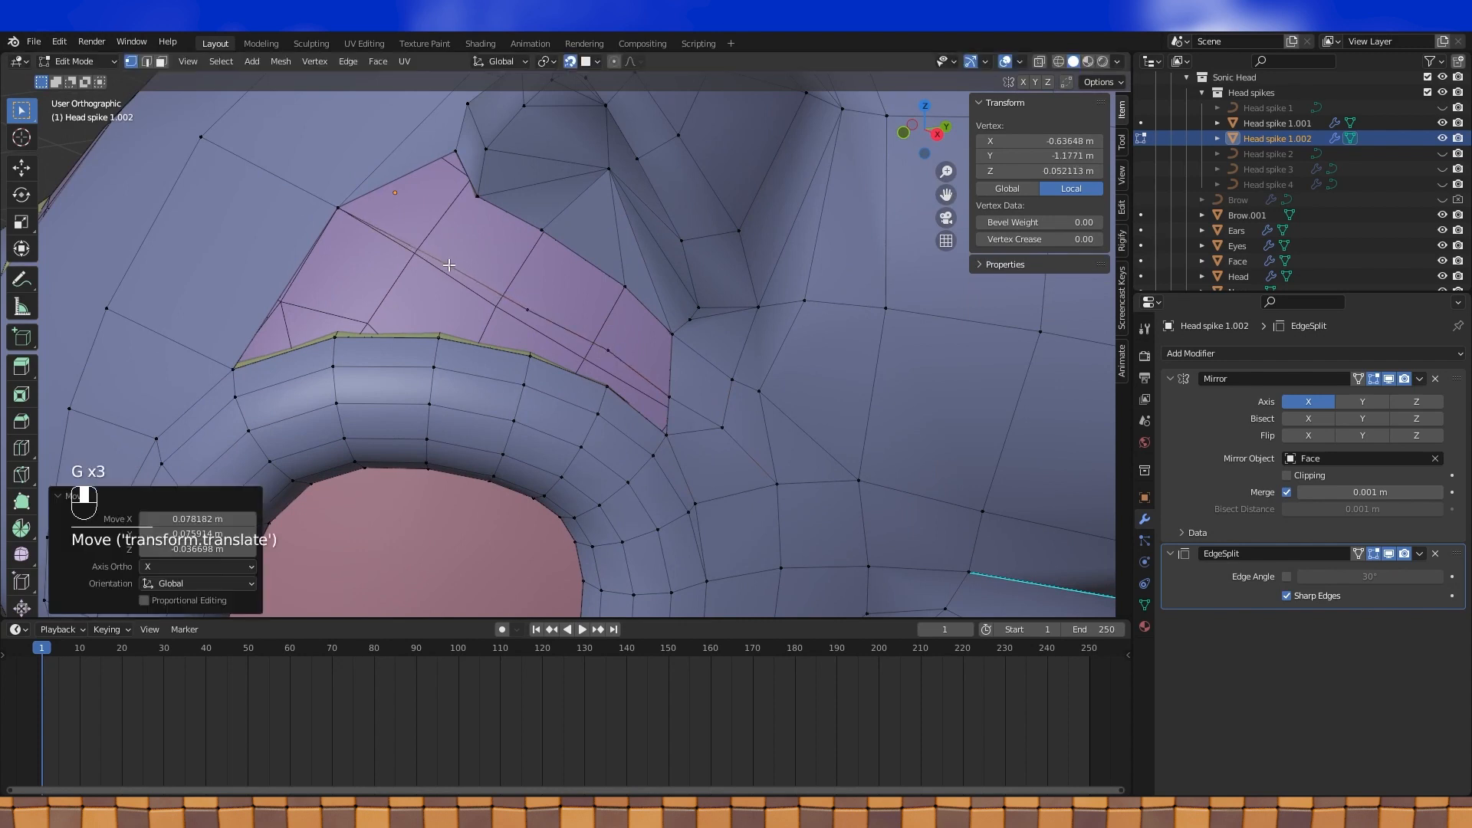
Fill the rear faces between the vertex chain and the brow rim
{"action": "middle_click_drag", "start_coordinate": [449, 264], "coordinate": [492, 260]}
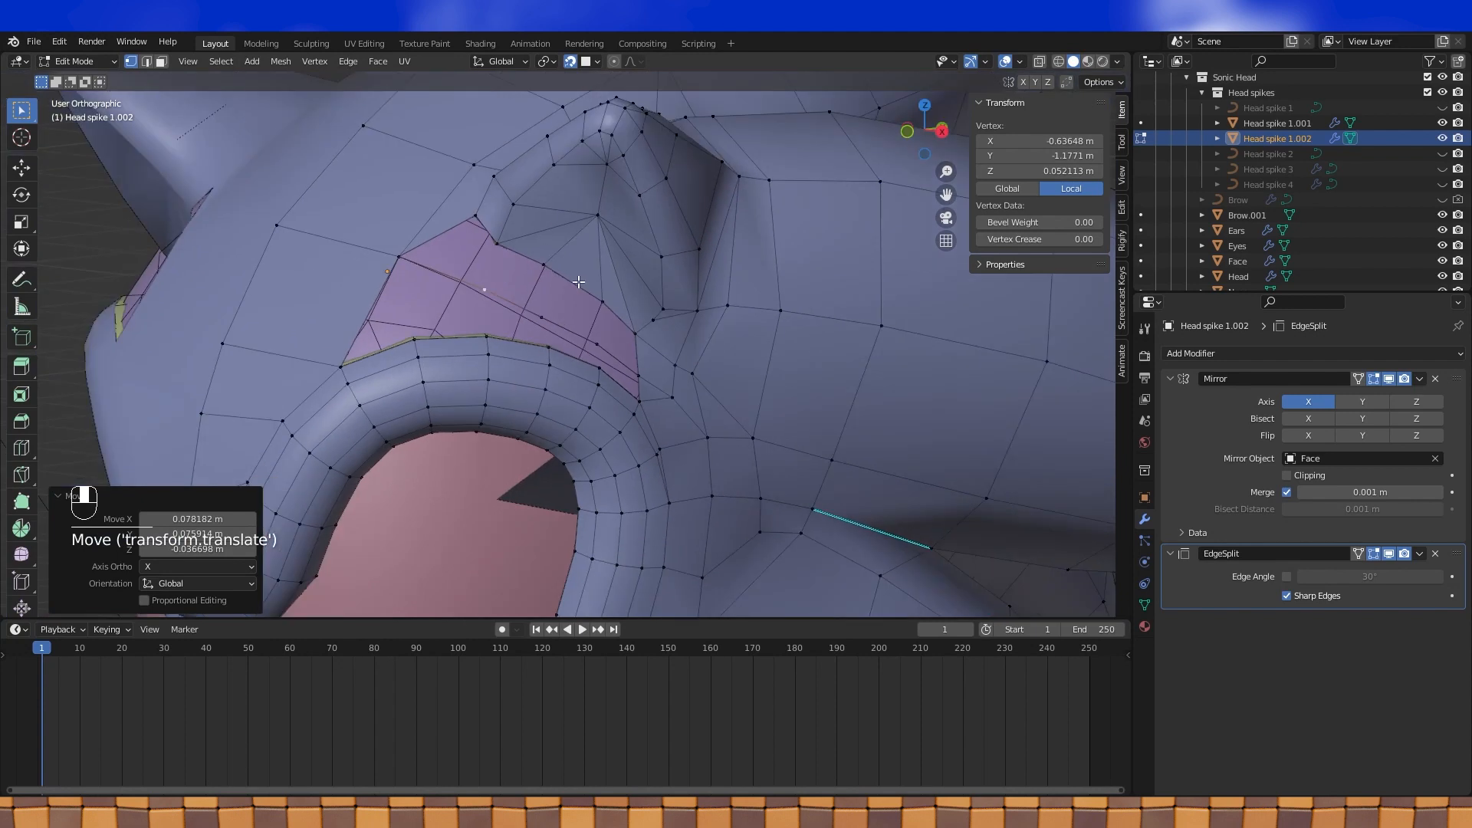
{"action": "middle_click_drag", "start_coordinate": [579, 284], "coordinate": [547, 337], "text": "shift"}
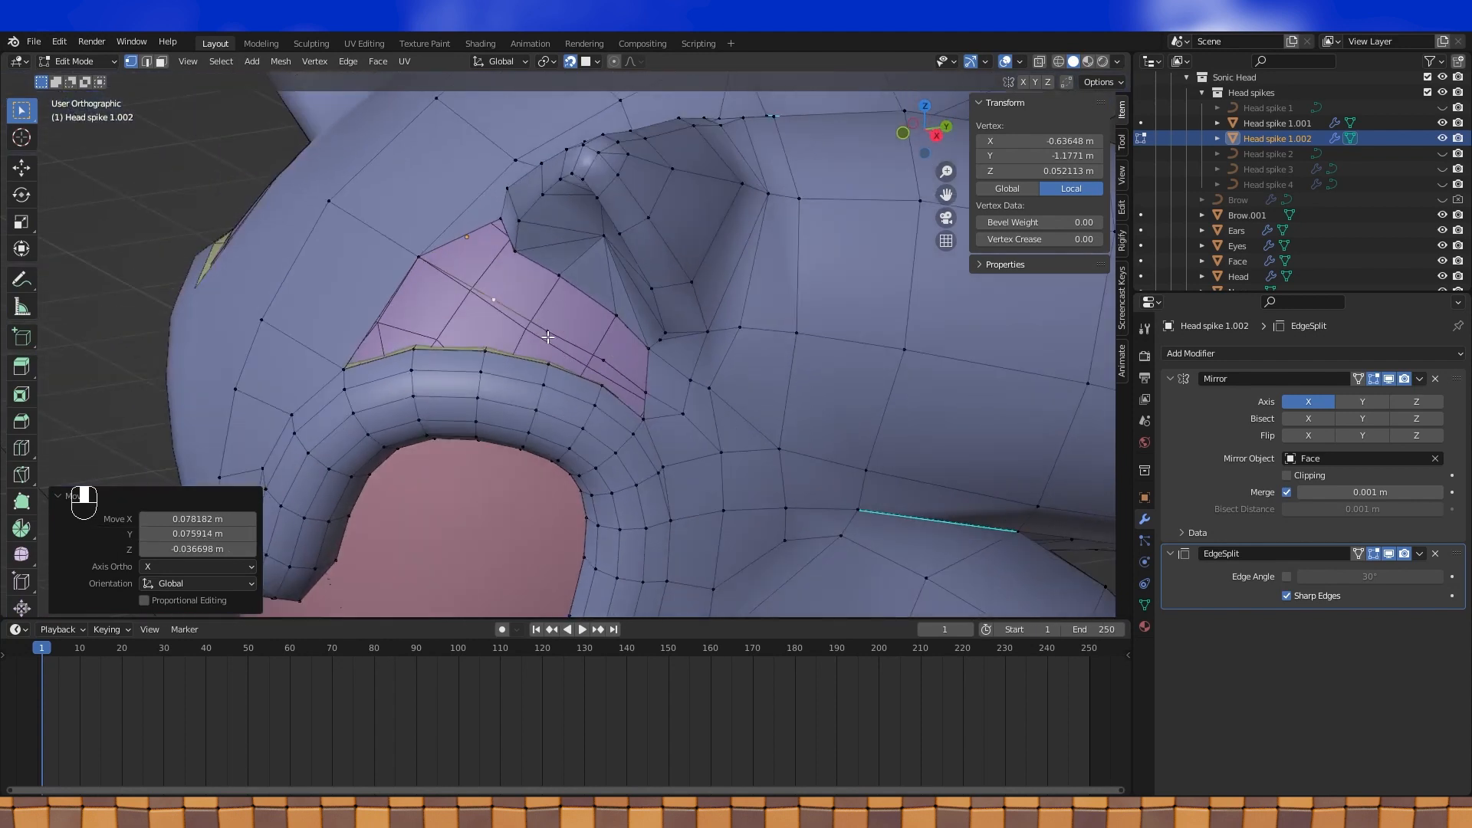
{"action": "left_click", "coordinate": [644, 392], "text": "shift"}
{"action": "key", "text": "f"}
{"action": "key", "text": "f"}
{"action": "middle_click_drag", "start_coordinate": [565, 364], "coordinate": [546, 316]}
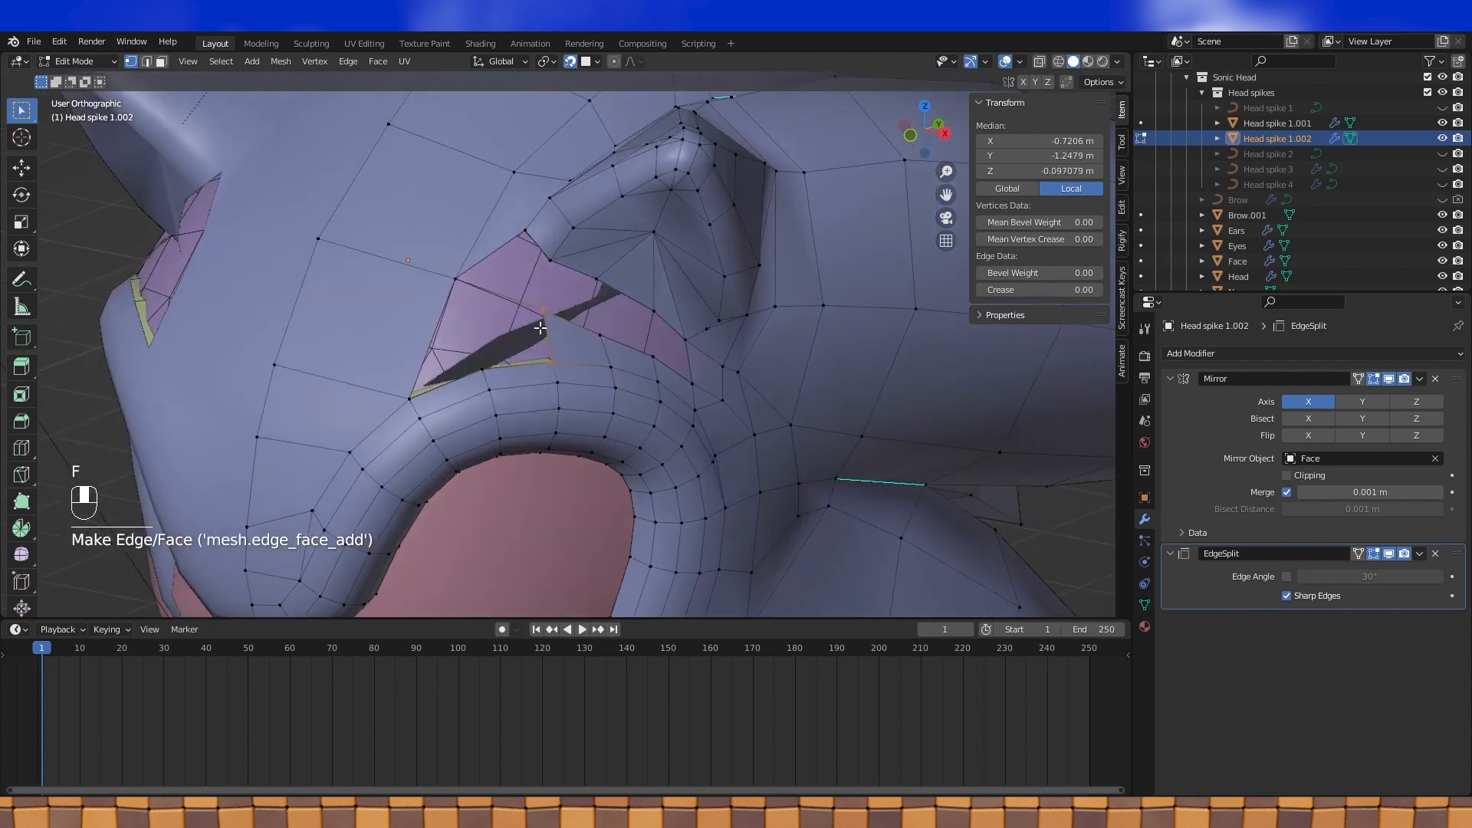
Subdivide the chain's front edge once and fill the remaining faces down to the brow rim
{"action": "left_click", "coordinate": [543, 311], "text": "shift"}
{"action": "left_click", "coordinate": [456, 276], "text": "shift"}
{"action": "key", "text": "space"}
{"action": "left_click", "coordinate": [546, 308]}
{"action": "left_click", "coordinate": [542, 310]}
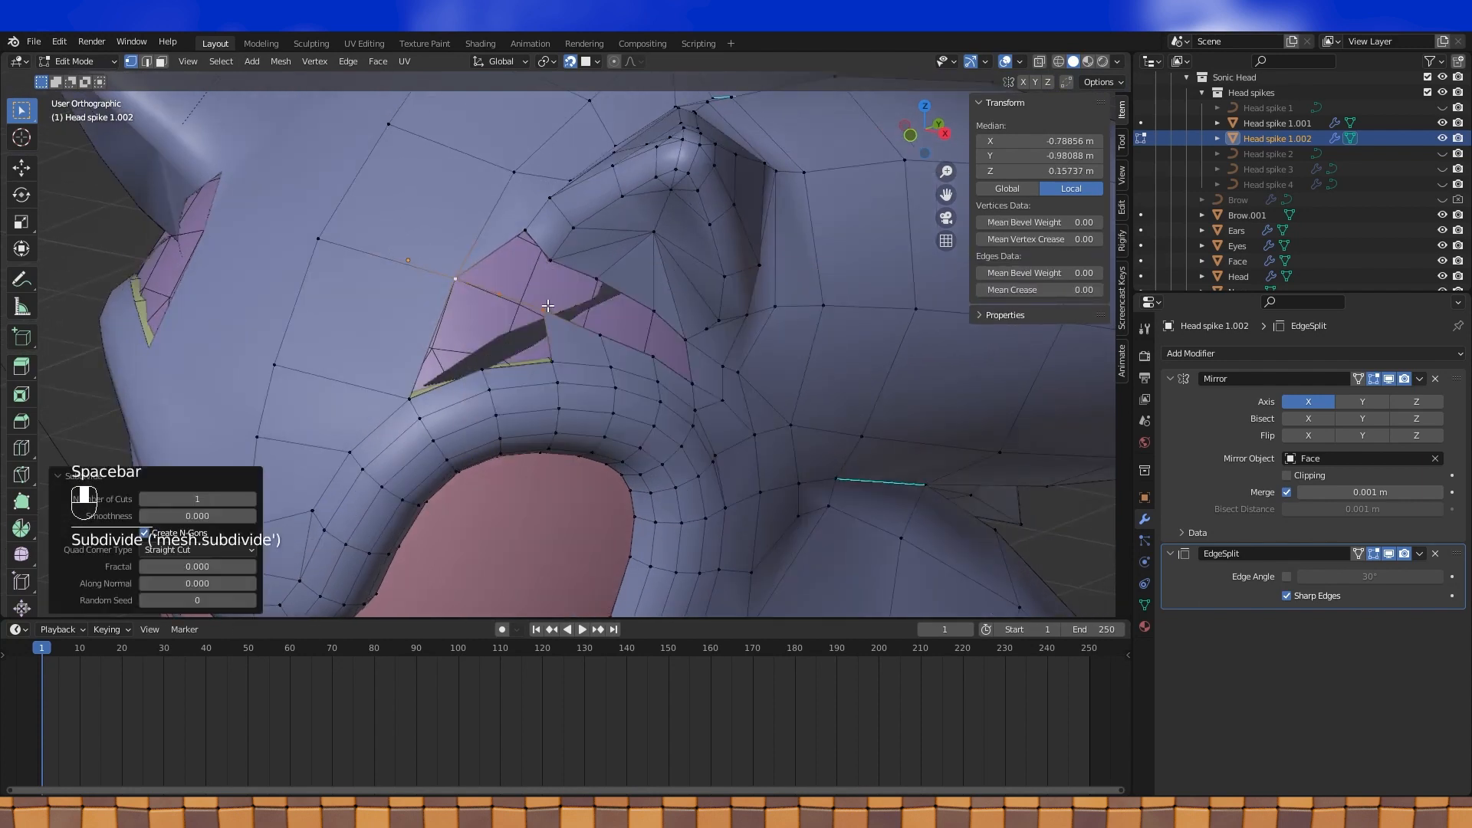
{"action": "left_click", "coordinate": [550, 362], "text": "shift"}
{"action": "key", "text": "f"}
{"action": "key", "text": "f"}
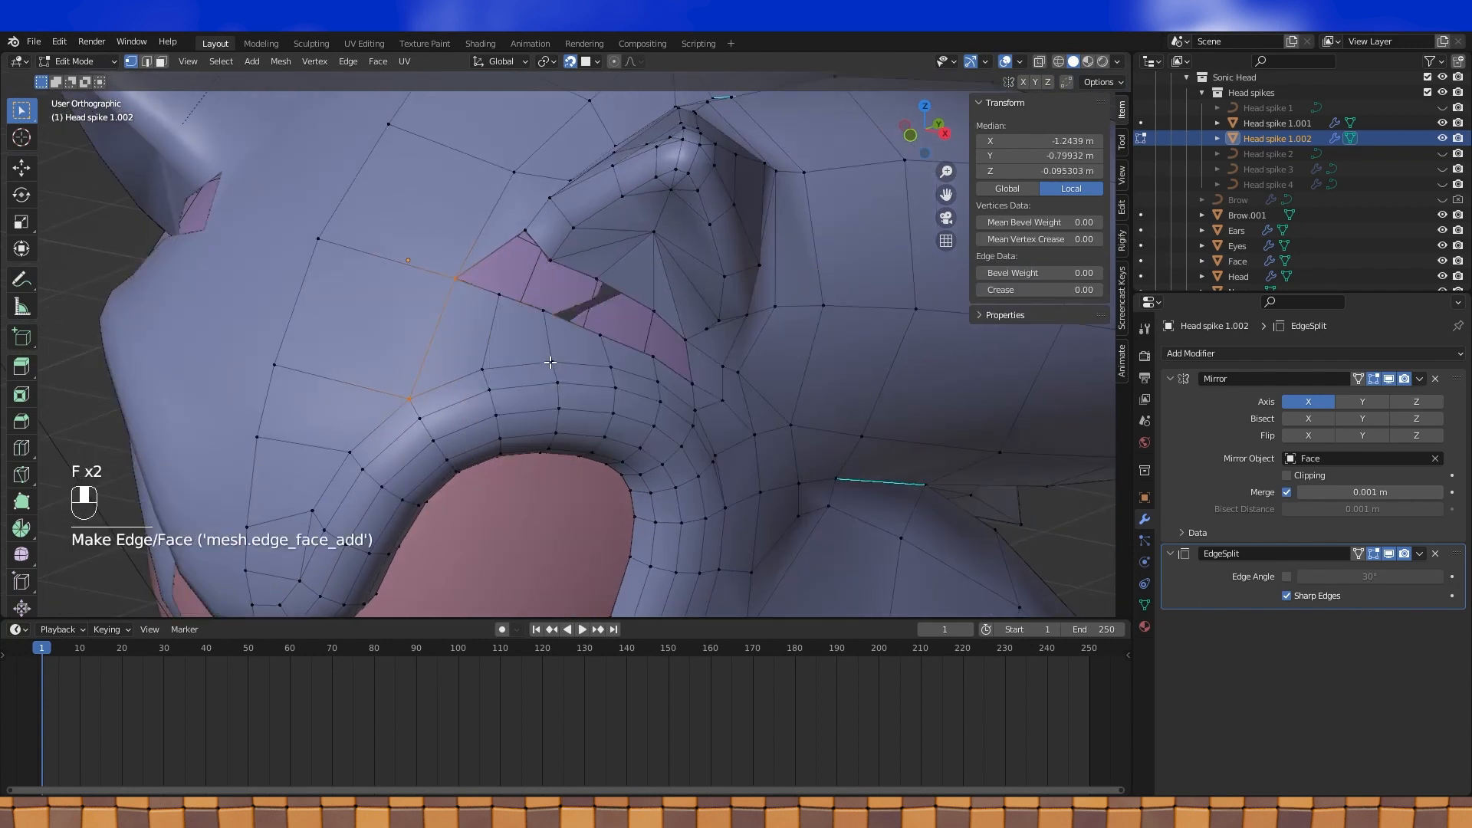
Fill the face at the ear's front corner and shift the nearby chain vertex backward
{"action": "middle_click_drag", "start_coordinate": [545, 306], "coordinate": [547, 329], "text": "shift"}
{"action": "left_click", "coordinate": [532, 254]}
{"action": "left_click", "coordinate": [460, 299], "text": "shift"}
{"action": "left_click", "coordinate": [502, 316], "text": "shift"}
{"action": "key", "text": "f"}
{"action": "left_click", "coordinate": [504, 317]}
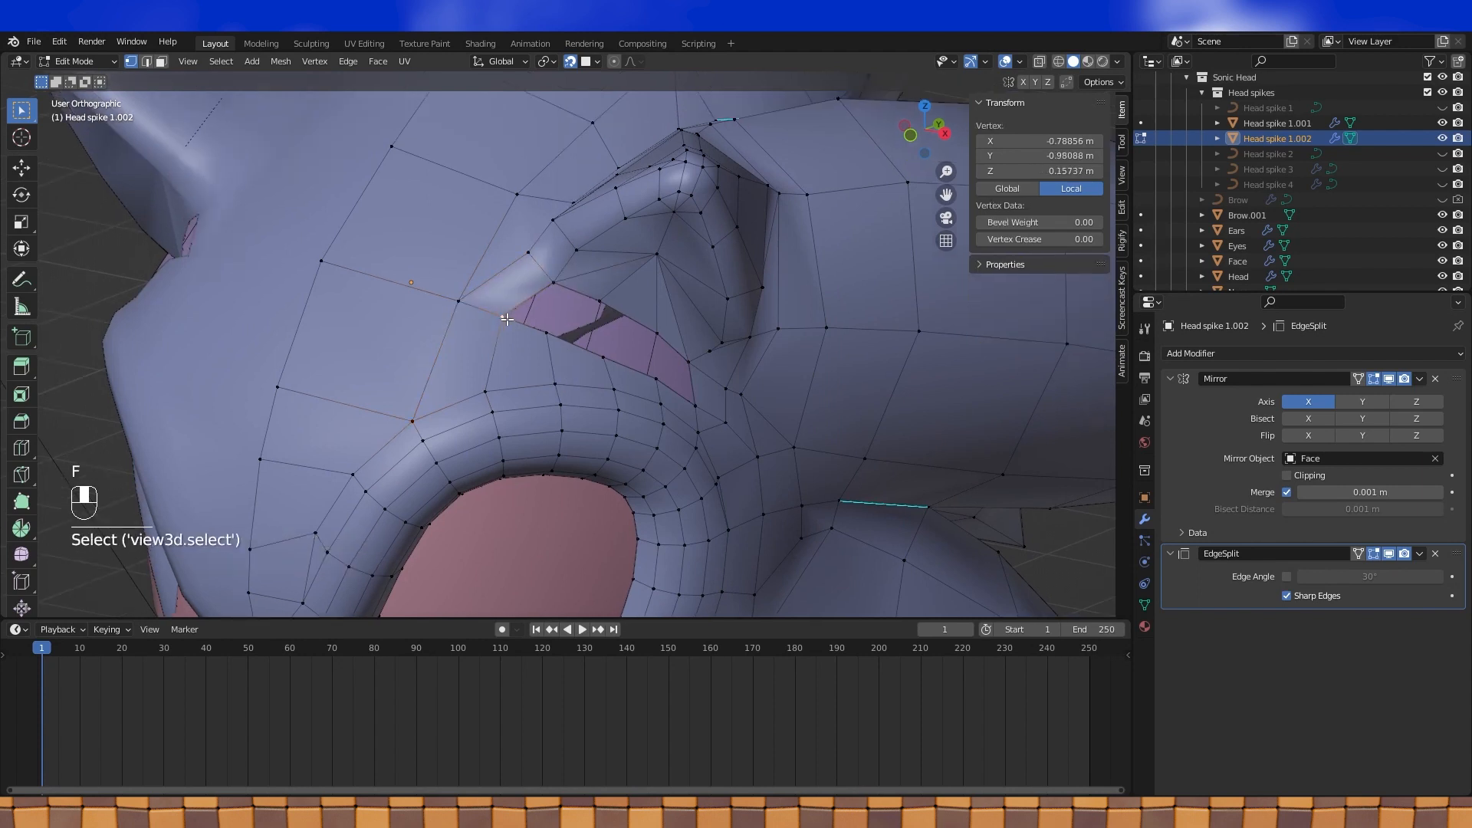
{"action": "key", "text": "g"}
{"action": "left_click", "coordinate": [516, 322]}
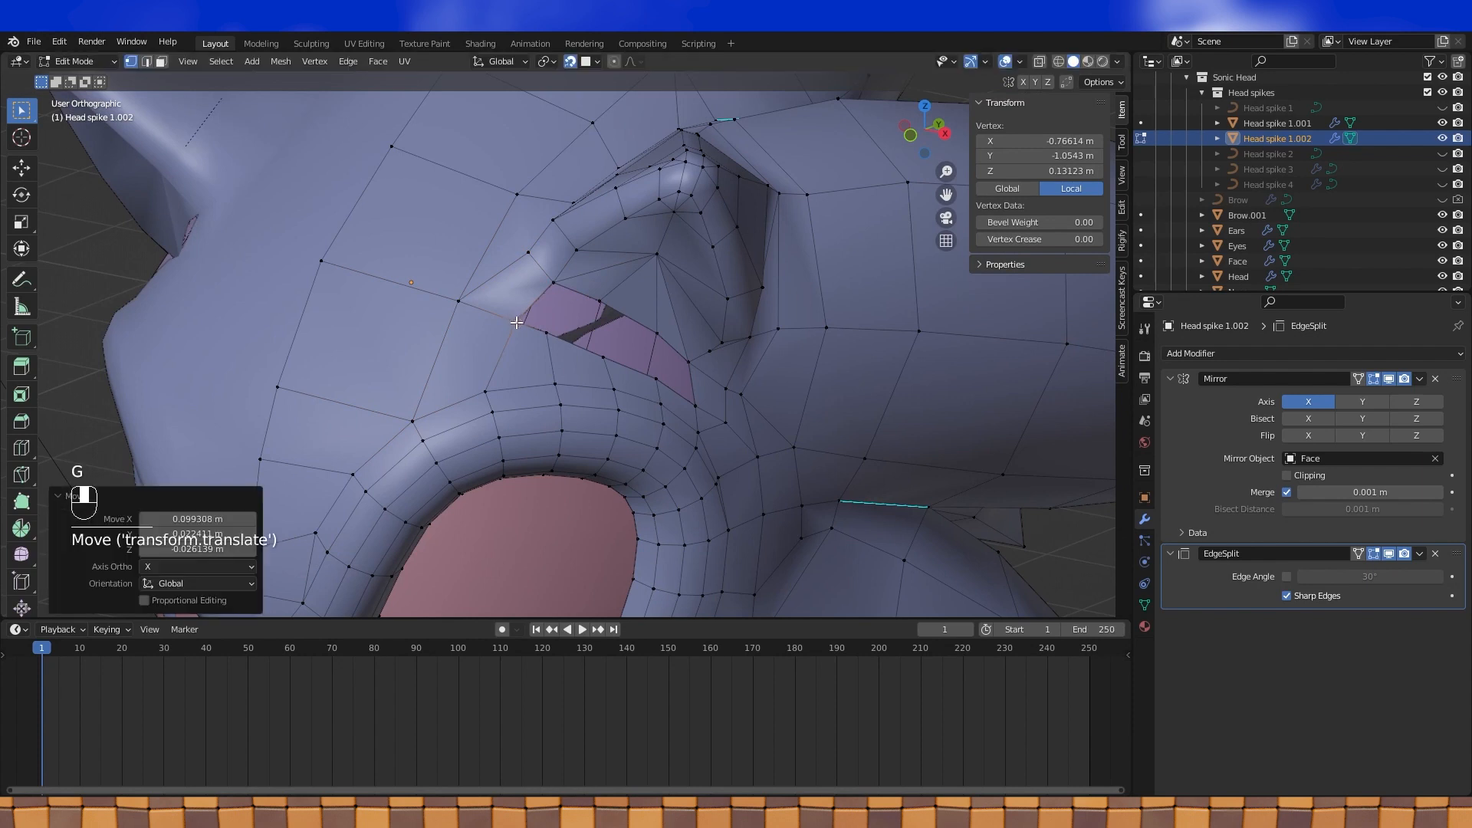
Shift the next chain vertex backward and fill the face joining it to the ear's front lower edge
{"action": "left_click", "coordinate": [554, 334]}
{"action": "key", "text": "g"}
{"action": "left_click", "coordinate": [571, 336]}
{"action": "left_click", "coordinate": [513, 321], "text": "shift"}
{"action": "left_click", "coordinate": [553, 284], "text": "shift"}
{"action": "left_click", "coordinate": [598, 301], "text": "shift"}
{"action": "key", "text": "g"}
{"action": "key", "text": "f"}
Move the middle chain vertex backward below the ear and start filling the gap behind it
{"action": "left_click", "coordinate": [594, 349]}
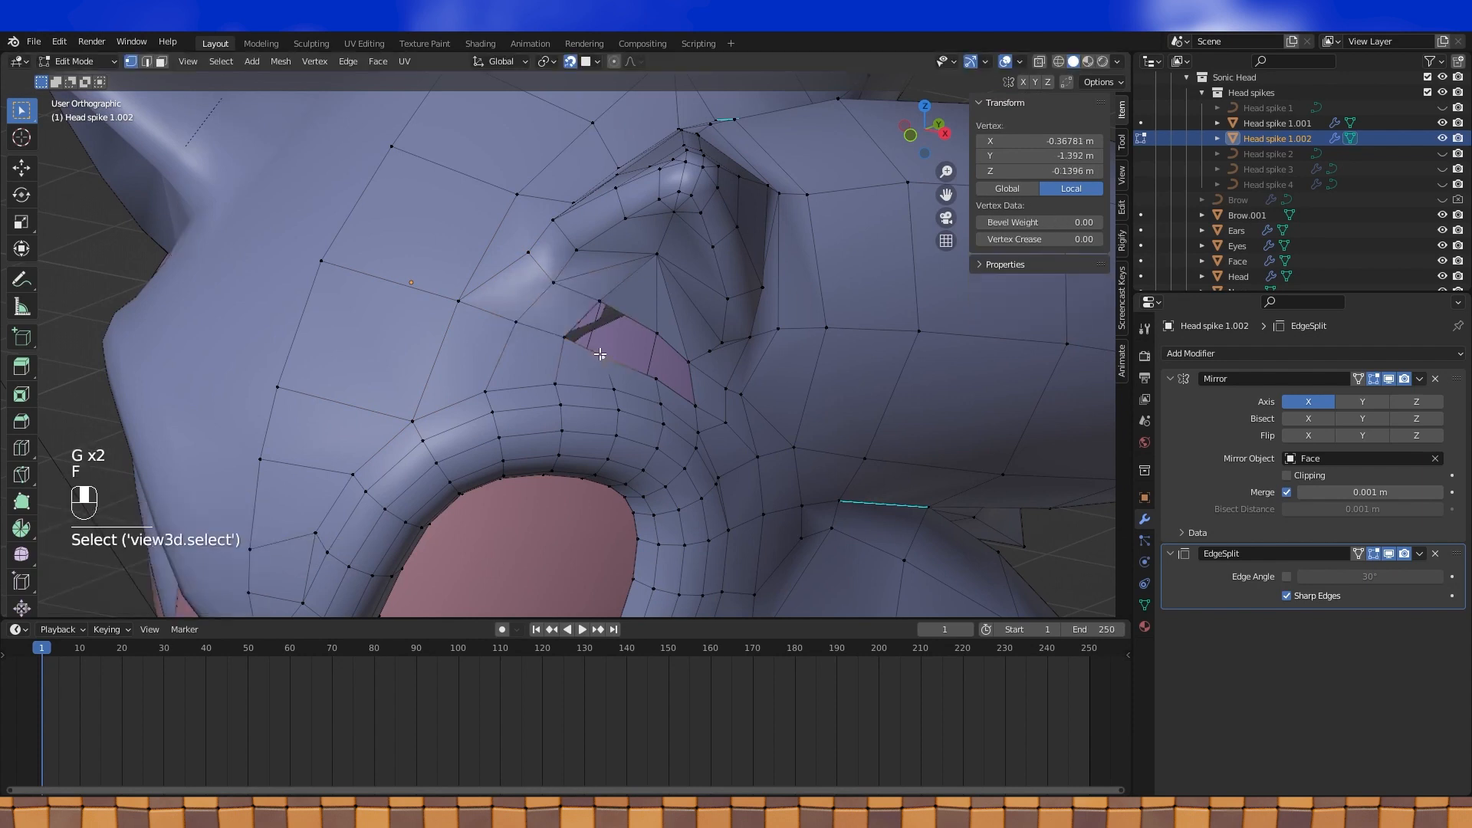
{"action": "key", "text": "g"}
{"action": "left_click", "coordinate": [618, 358]}
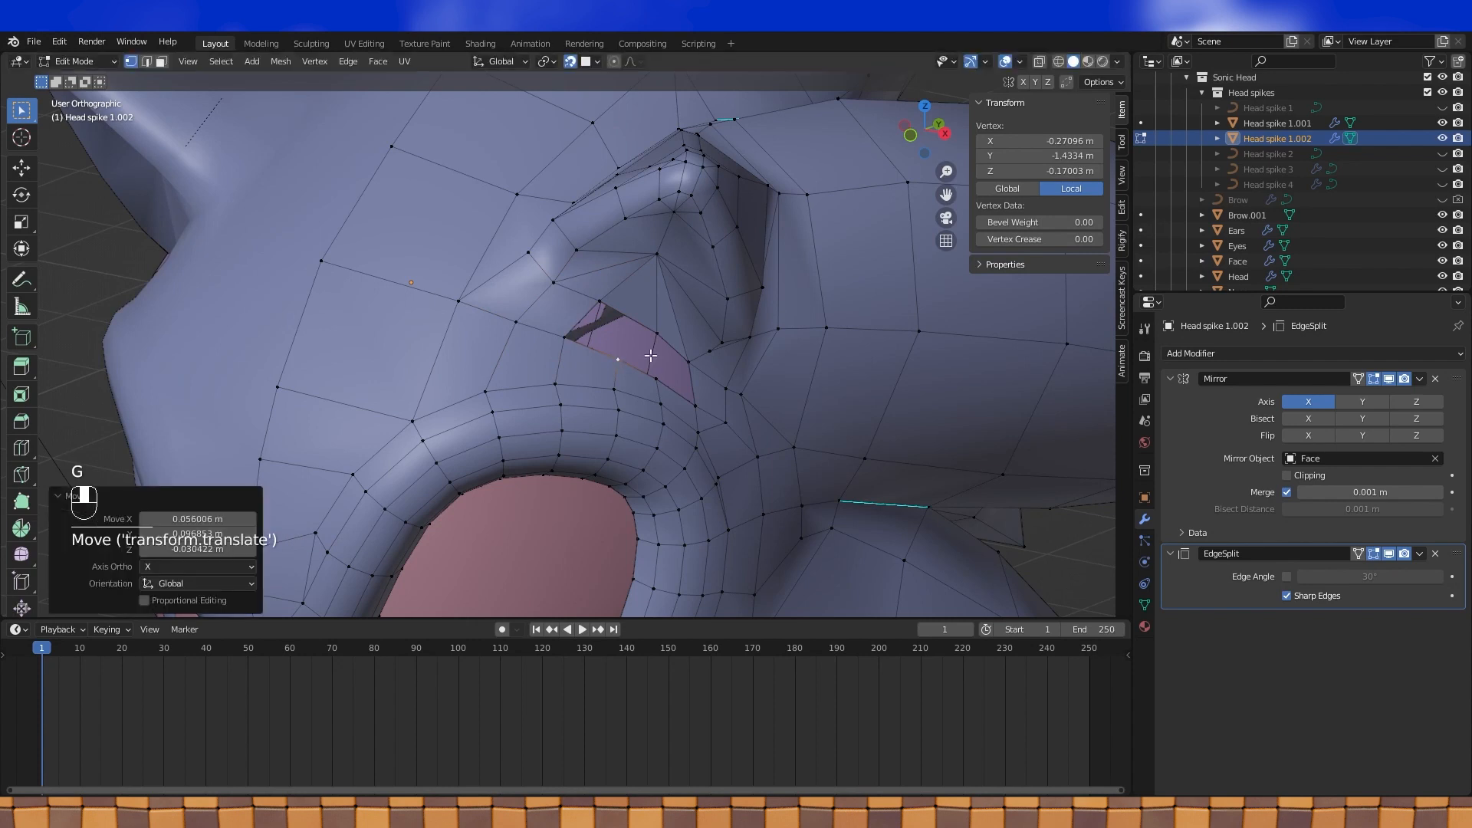
{"action": "middle_click_drag", "start_coordinate": [618, 358], "coordinate": [652, 345]}
{"action": "left_click", "coordinate": [661, 339], "text": "shift"}
{"action": "key", "text": "f"}
Fill the middle faces between the vertex chain and the ear's lower edge
{"action": "left_click", "coordinate": [661, 339]}
{"action": "left_click", "coordinate": [618, 359], "text": "shift"}
{"action": "left_click", "coordinate": [606, 302], "text": "shift"}
{"action": "key", "text": "f"}
{"action": "left_click", "coordinate": [606, 302]}
{"action": "left_click", "coordinate": [563, 332], "text": "shift"}
{"action": "left_click", "coordinate": [618, 360], "text": "shift"}
{"action": "key", "text": "f"}
Fill the last rear face below the ear and select the whole mesh
{"action": "left_click", "coordinate": [664, 338]}
{"action": "left_click", "coordinate": [658, 381], "text": "shift"}
{"action": "left_click", "coordinate": [697, 410], "text": "shift"}
{"action": "left_click", "coordinate": [697, 370], "text": "shift"}
{"action": "key", "text": "f"}
{"action": "key", "text": "a"}
{"action": "scroll", "coordinate": [755, 402], "scroll_direction": "down", "scroll_amount": 3}
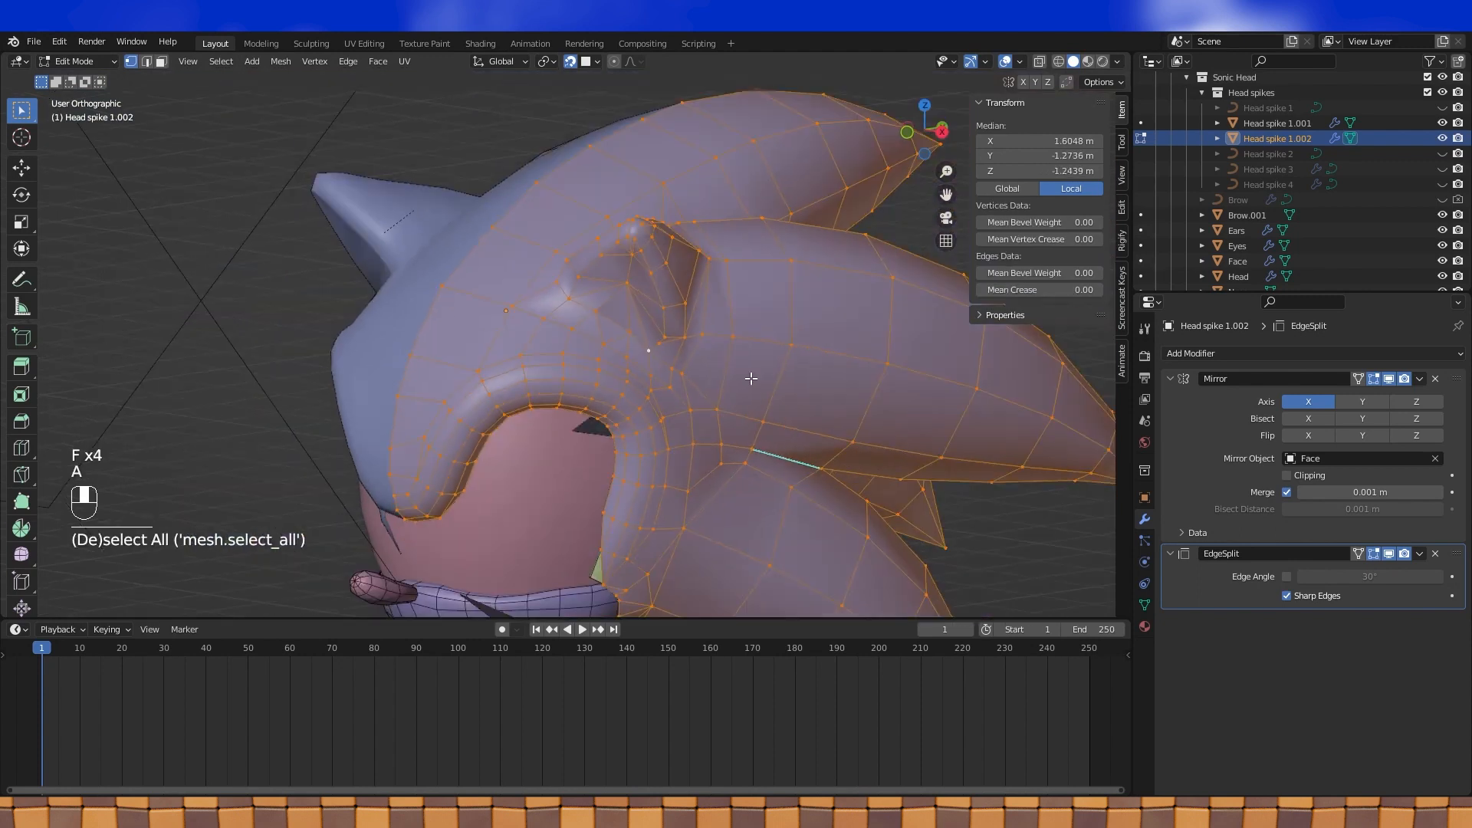
Recalculate the normals of the whole head mesh and shade its faces smooth
{"action": "key", "text": "alt+n"}
{"action": "left_click", "coordinate": [751, 378]}
{"action": "left_click", "coordinate": [378, 61]}
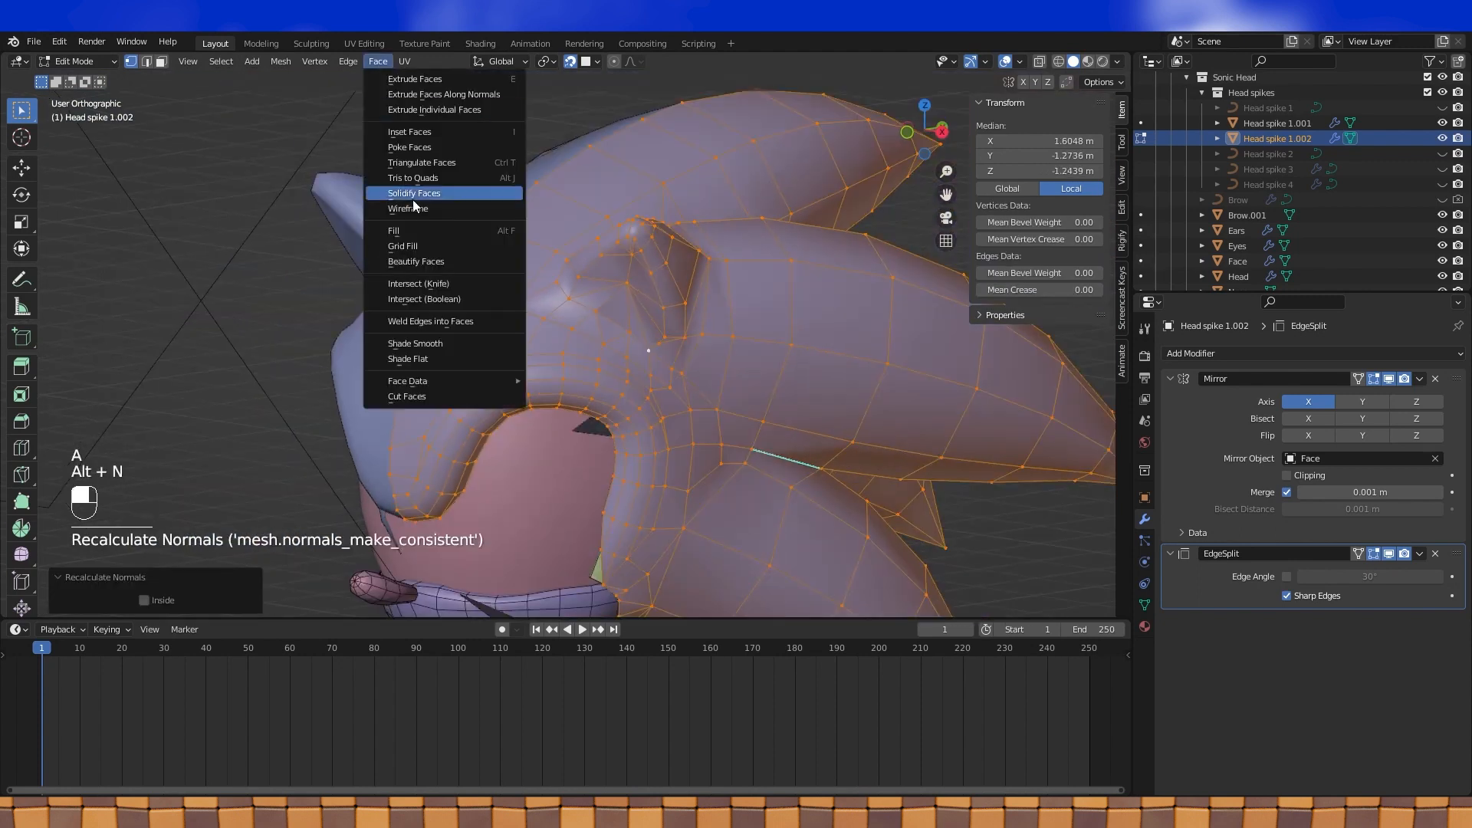
{"action": "left_click", "coordinate": [415, 343]}
{"action": "key", "text": "Tab"}
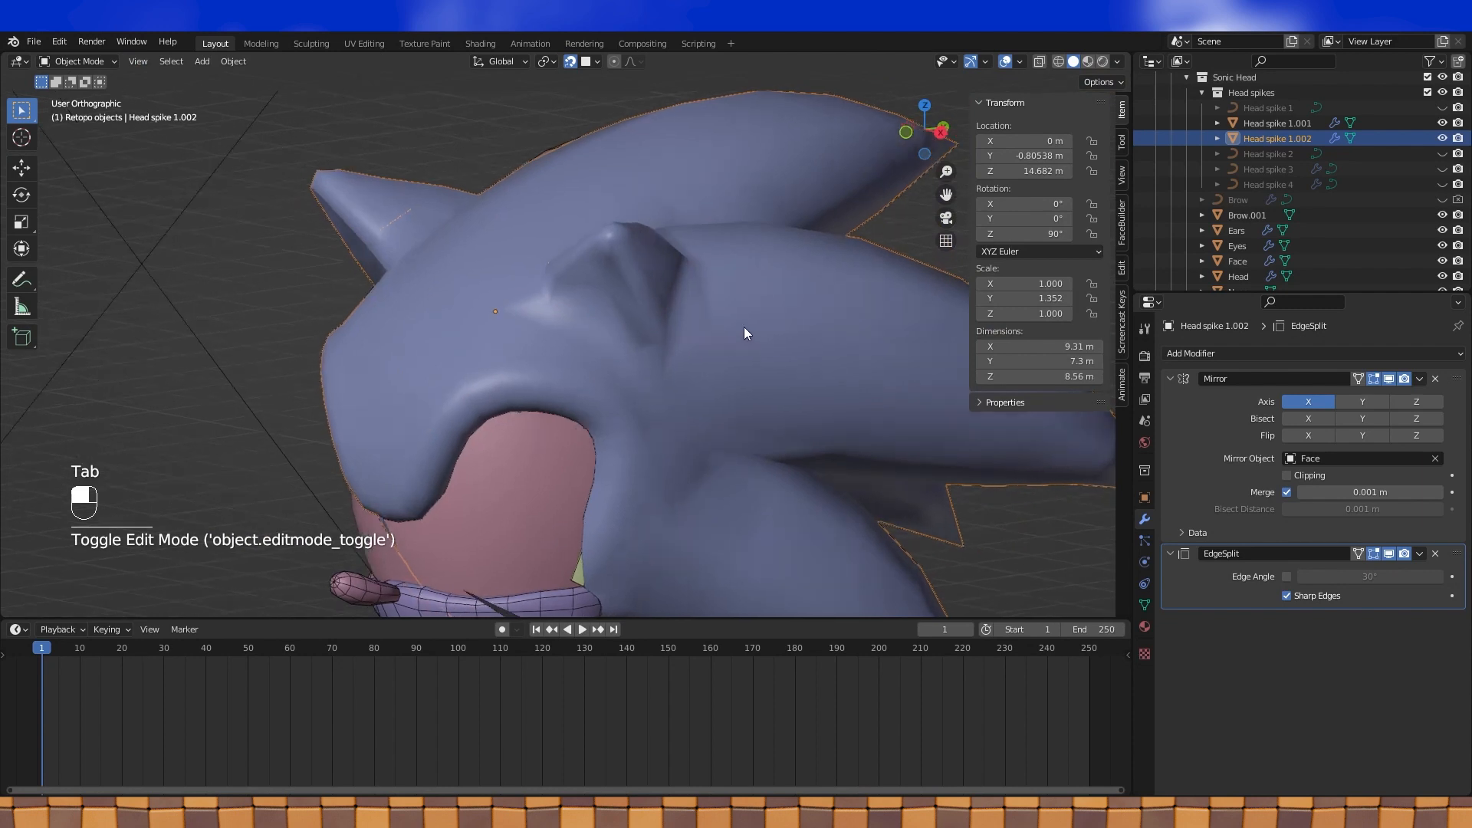
{"action": "middle_click_drag", "start_coordinate": [744, 326], "coordinate": [707, 362], "text": "shift"}
Mark the closed edge loop around the ear's opening as sharp and check the shading in Object Mode
{"action": "key", "text": "Tab"}
{"action": "scroll", "coordinate": [706, 362], "scroll_direction": "up", "scroll_amount": 4}
{"action": "left_click", "coordinate": [150, 62]}
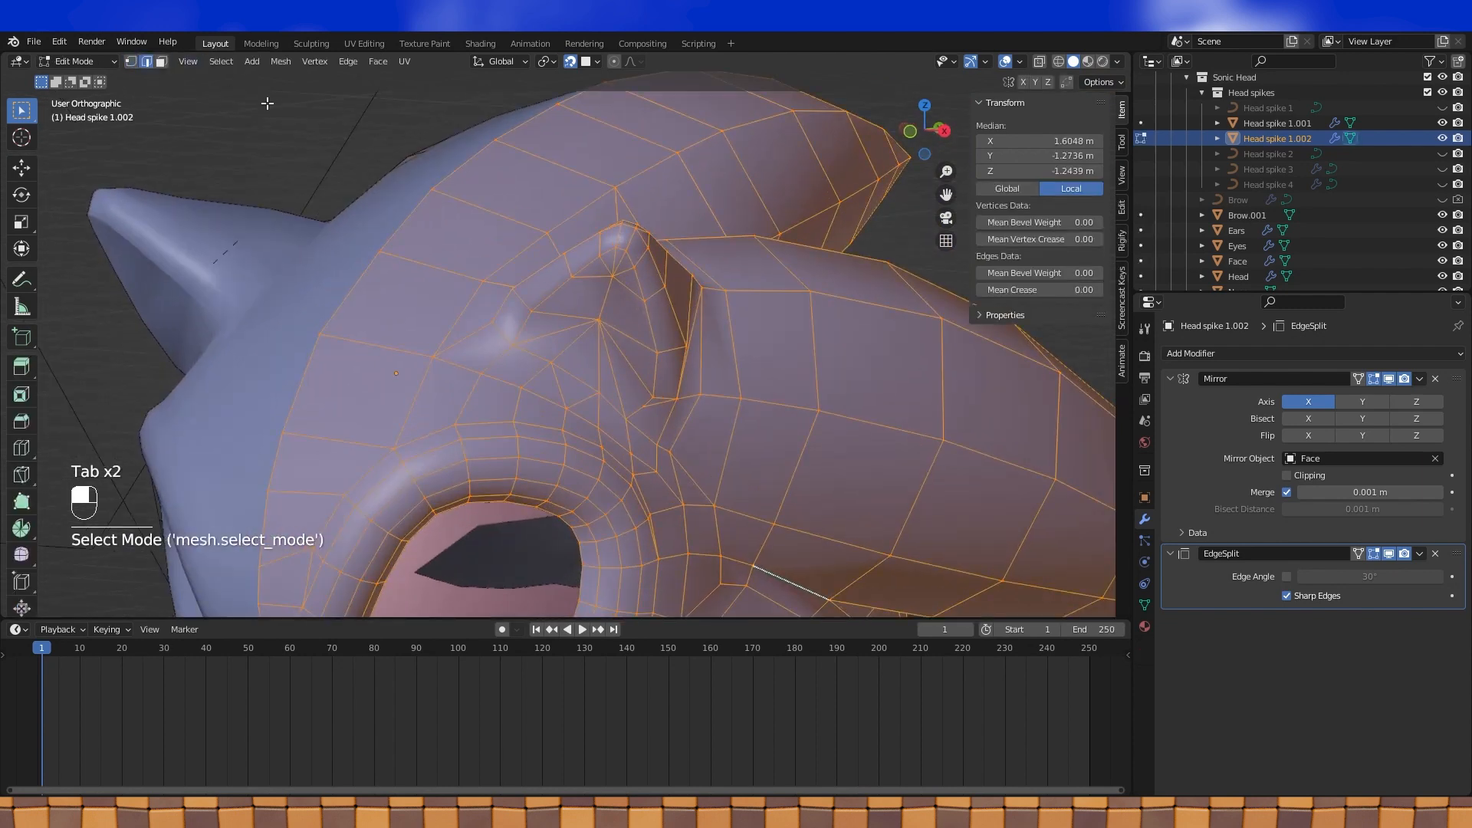
{"action": "left_click", "coordinate": [524, 323]}
{"action": "left_click", "coordinate": [538, 354], "text": "shift"}
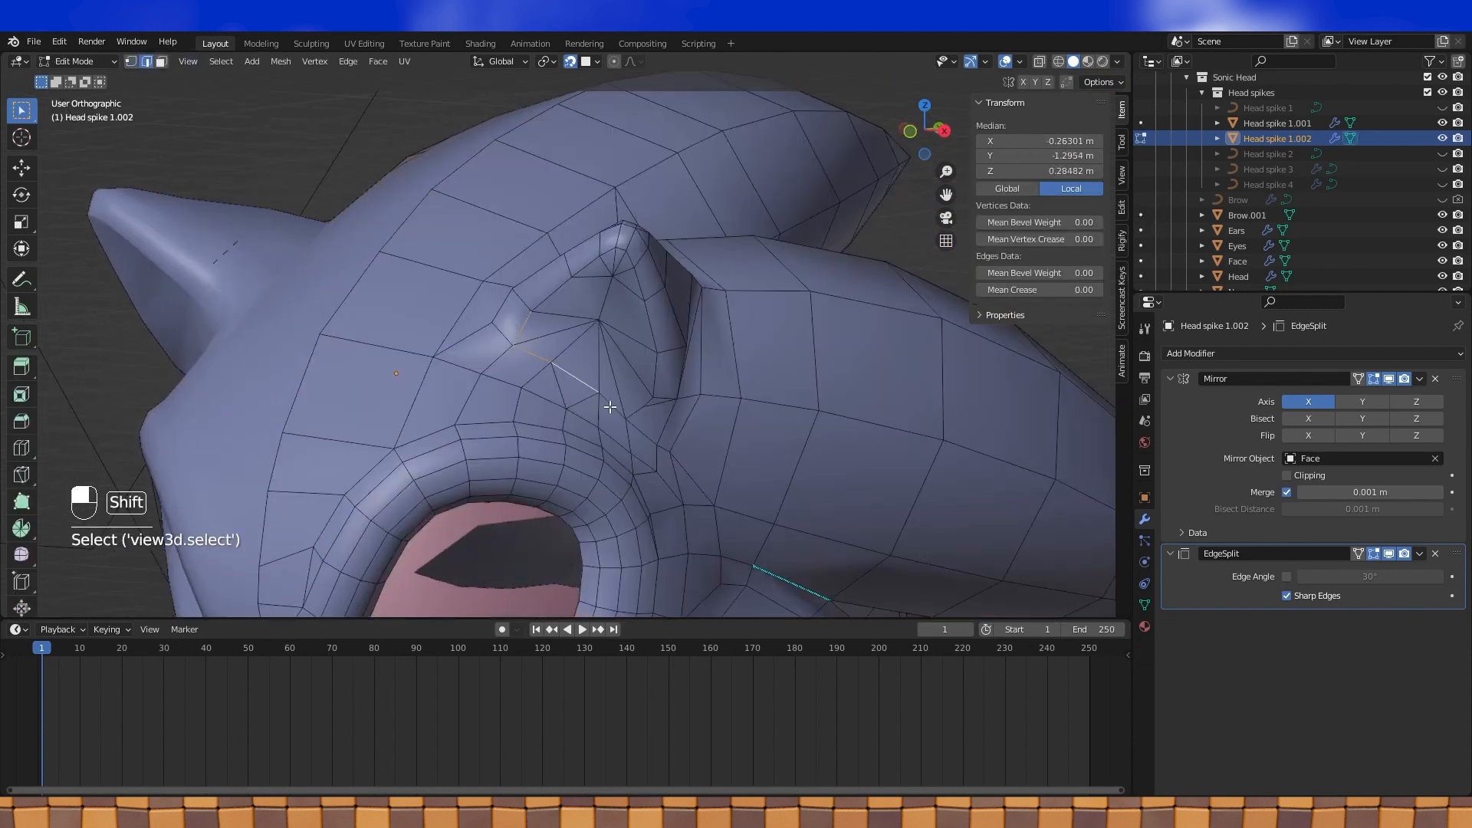
{"action": "key", "text": "ctrl+z"}
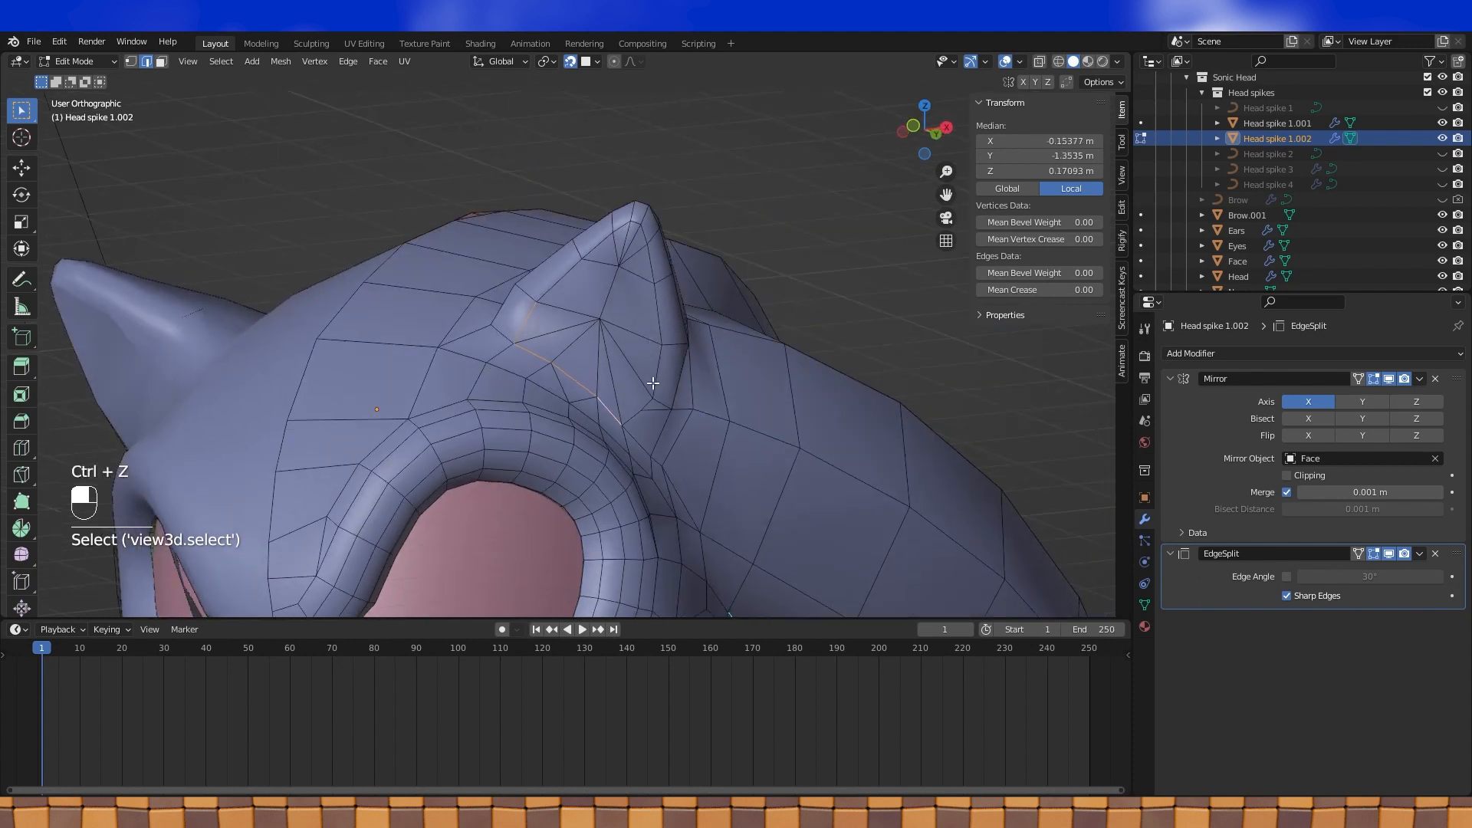
{"action": "left_click", "coordinate": [638, 413], "text": "shift"}
{"action": "left_click", "coordinate": [657, 372], "text": "shift"}
{"action": "left_click", "coordinate": [659, 300], "text": "shift"}
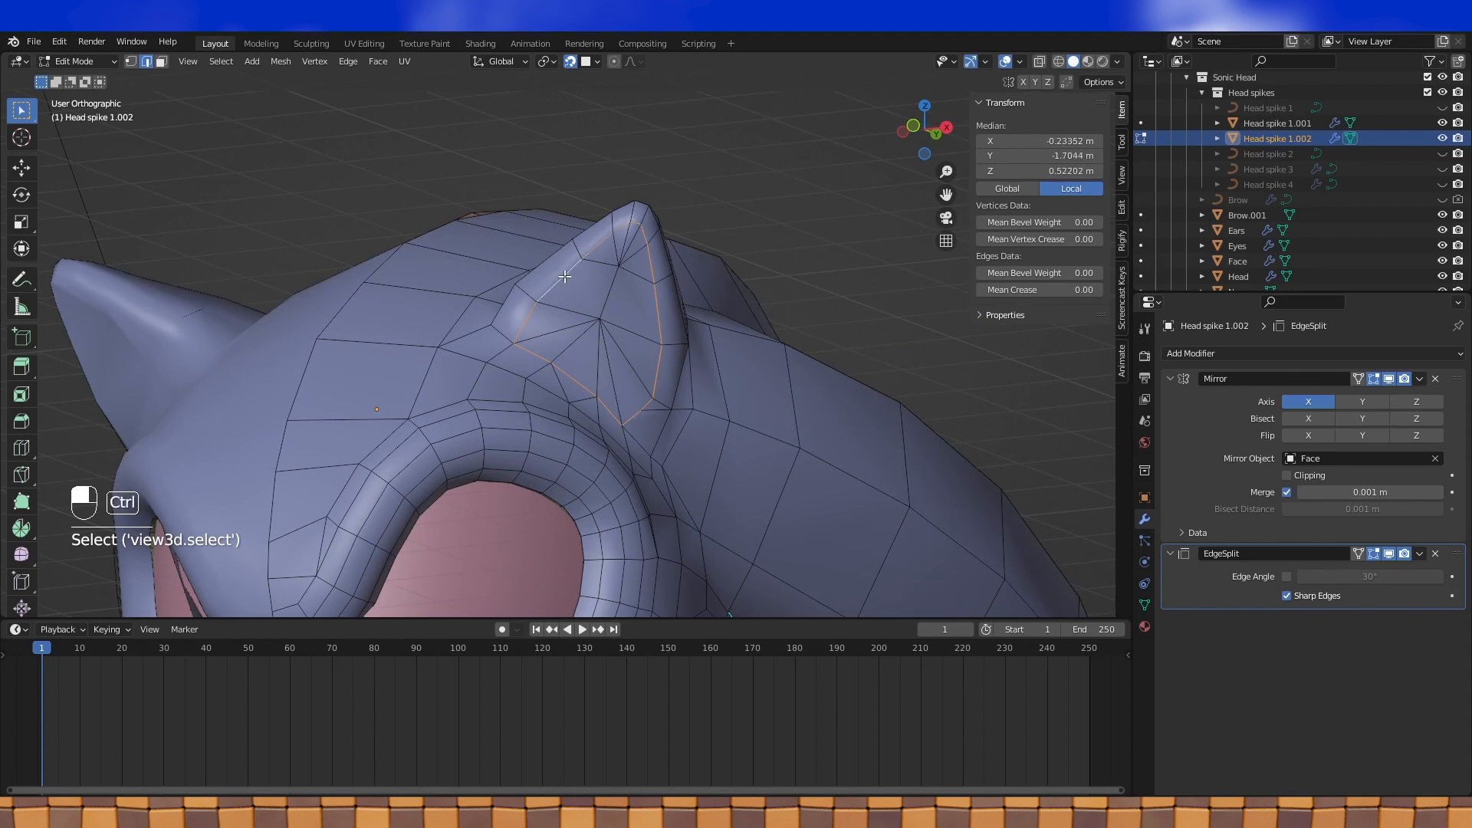
{"action": "key", "text": "ctrl+e"}
{"action": "left_click", "coordinate": [510, 379]}
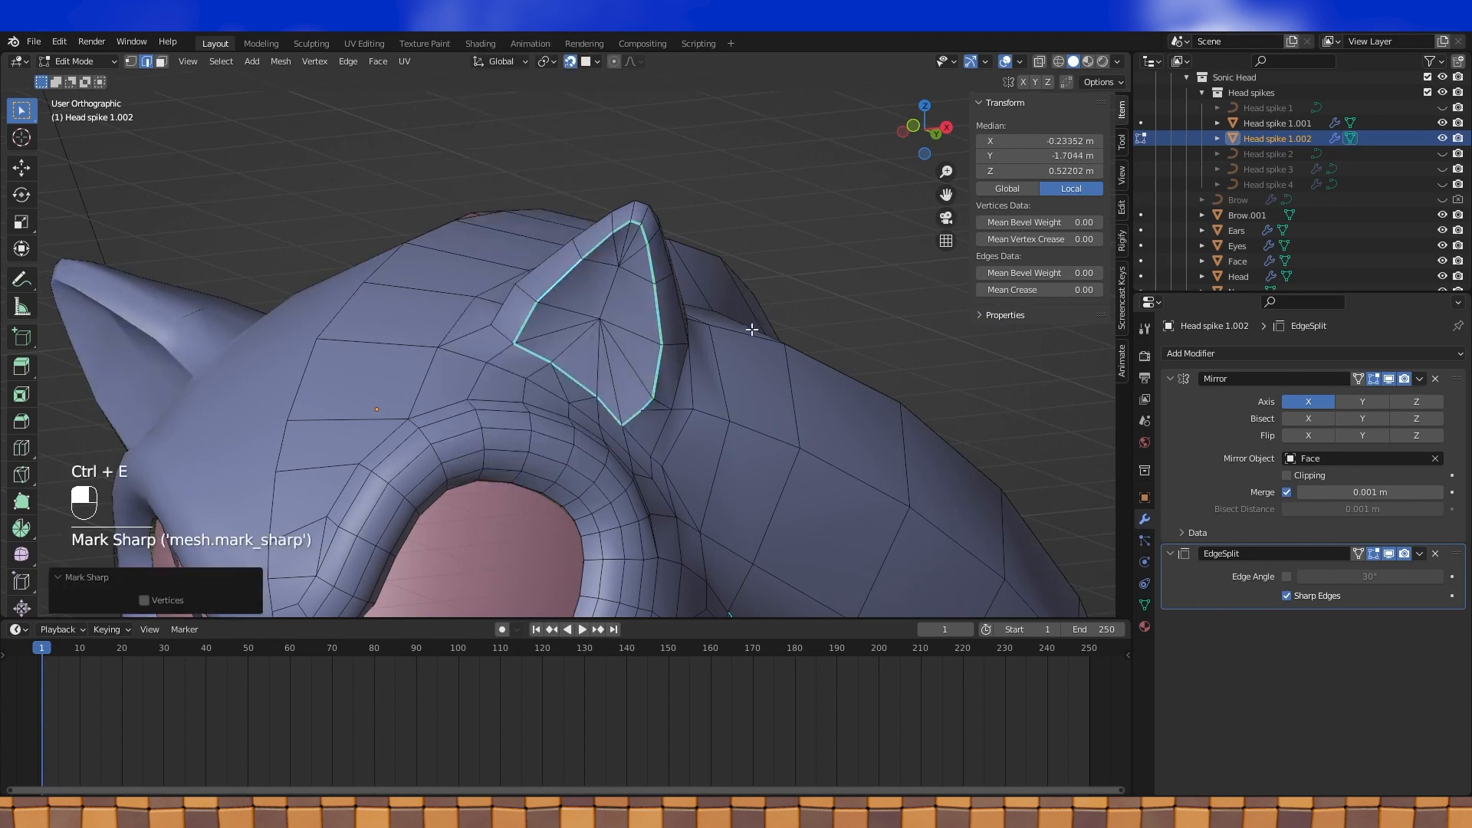
{"action": "key", "text": "Tab"}
{"action": "scroll", "coordinate": [748, 335], "scroll_direction": "down", "scroll_amount": 2}
{"action": "middle_click_drag", "start_coordinate": [747, 338], "coordinate": [693, 365]}
{"action": "scroll", "coordinate": [693, 364], "scroll_direction": "down", "scroll_amount": 2}
{"action": "middle_click_drag", "start_coordinate": [585, 436], "coordinate": [578, 489]}
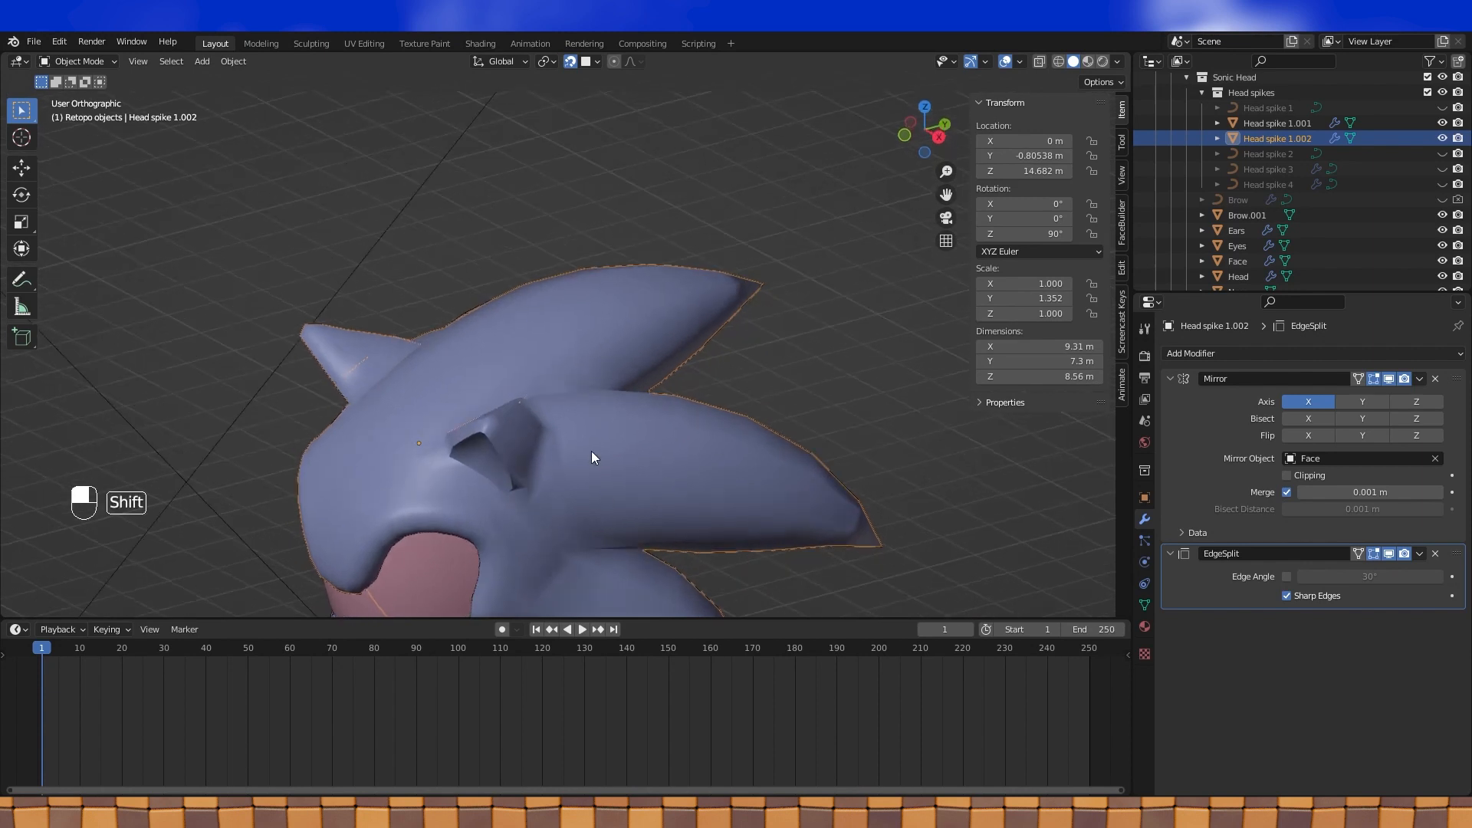
Move the vertex behind the ear's lower corner about 0.12 m forward along the global Y axis
{"action": "key", "text": "Tab"}
{"action": "scroll", "coordinate": [631, 450], "scroll_direction": "up", "scroll_amount": 5}
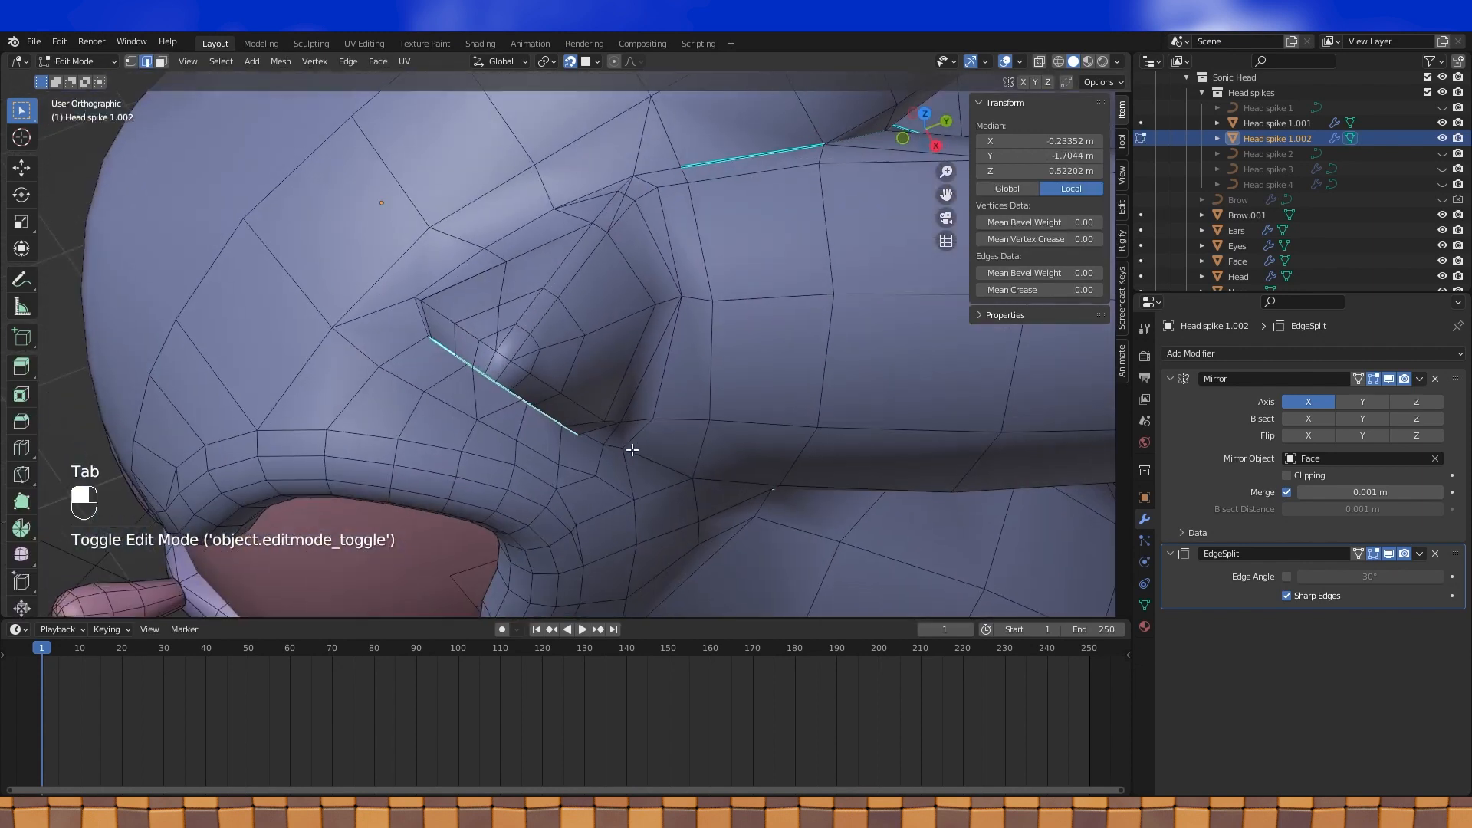
{"action": "middle_click_drag", "start_coordinate": [632, 449], "coordinate": [634, 446]}
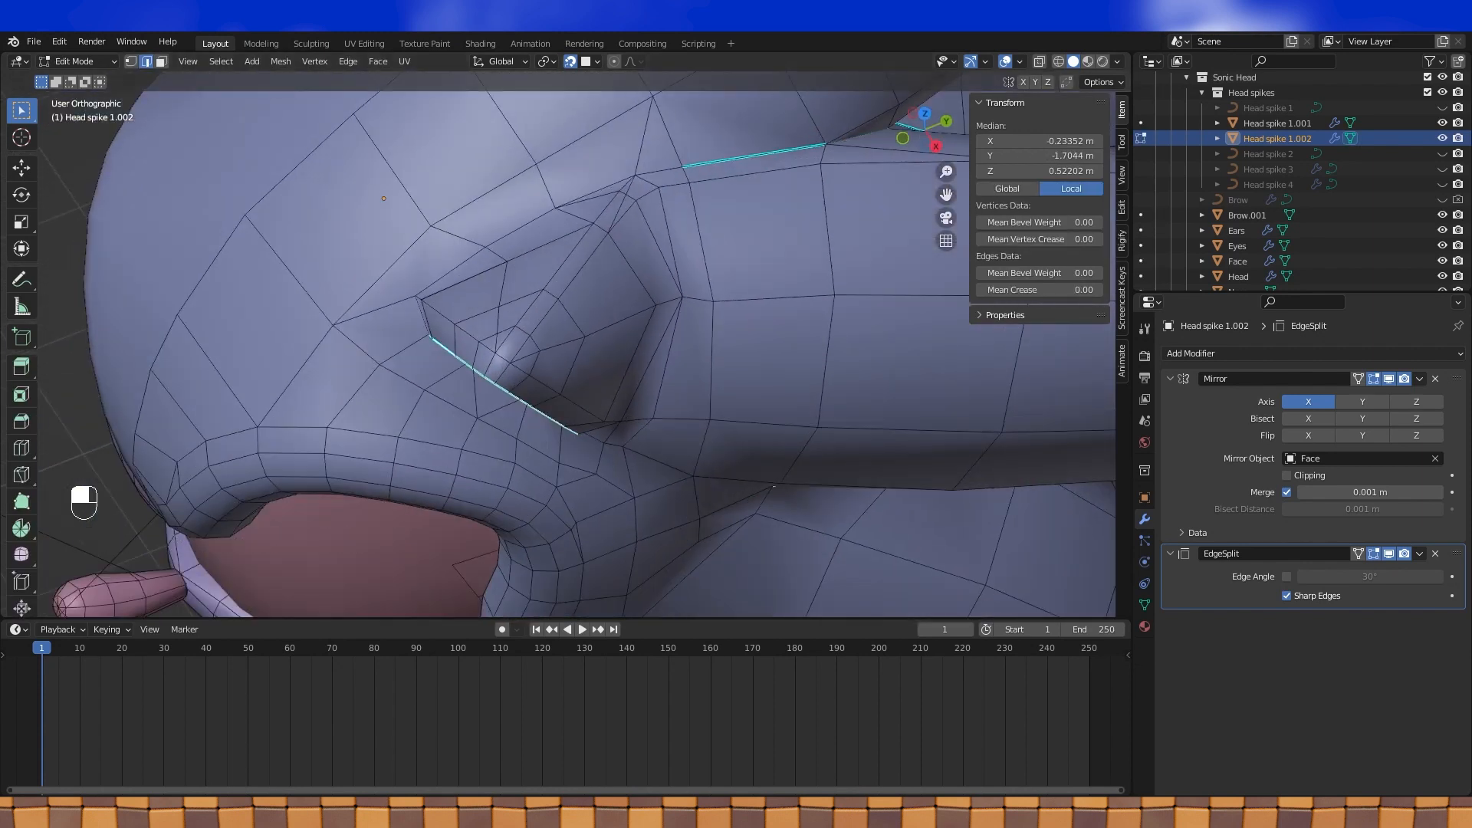
{"action": "middle_click_drag", "start_coordinate": [635, 446], "coordinate": [599, 391]}
{"action": "left_click", "coordinate": [131, 61]}
{"action": "left_click", "coordinate": [618, 444]}
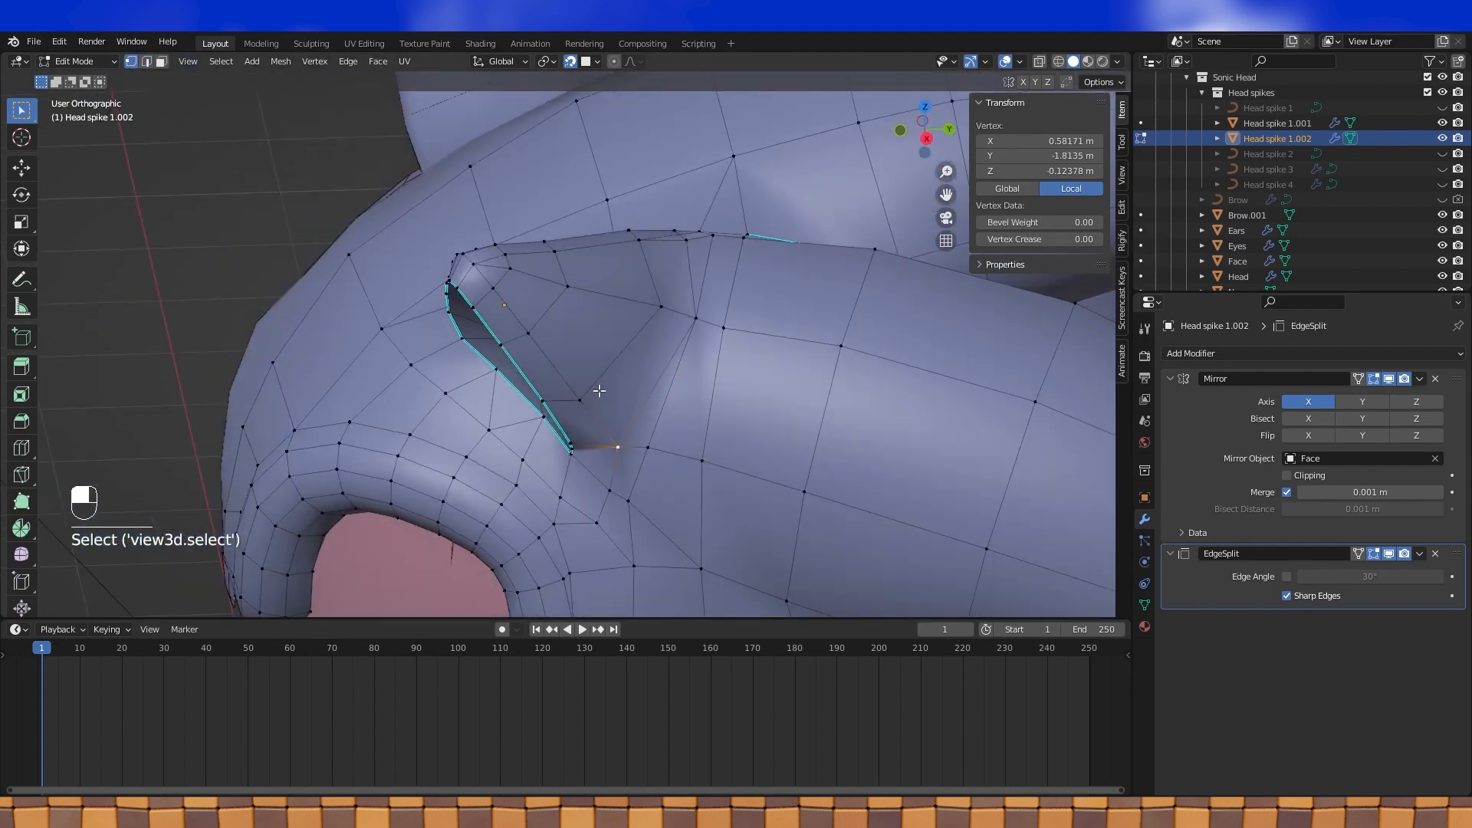
{"action": "middle_click_drag", "start_coordinate": [686, 270], "coordinate": [726, 345]}
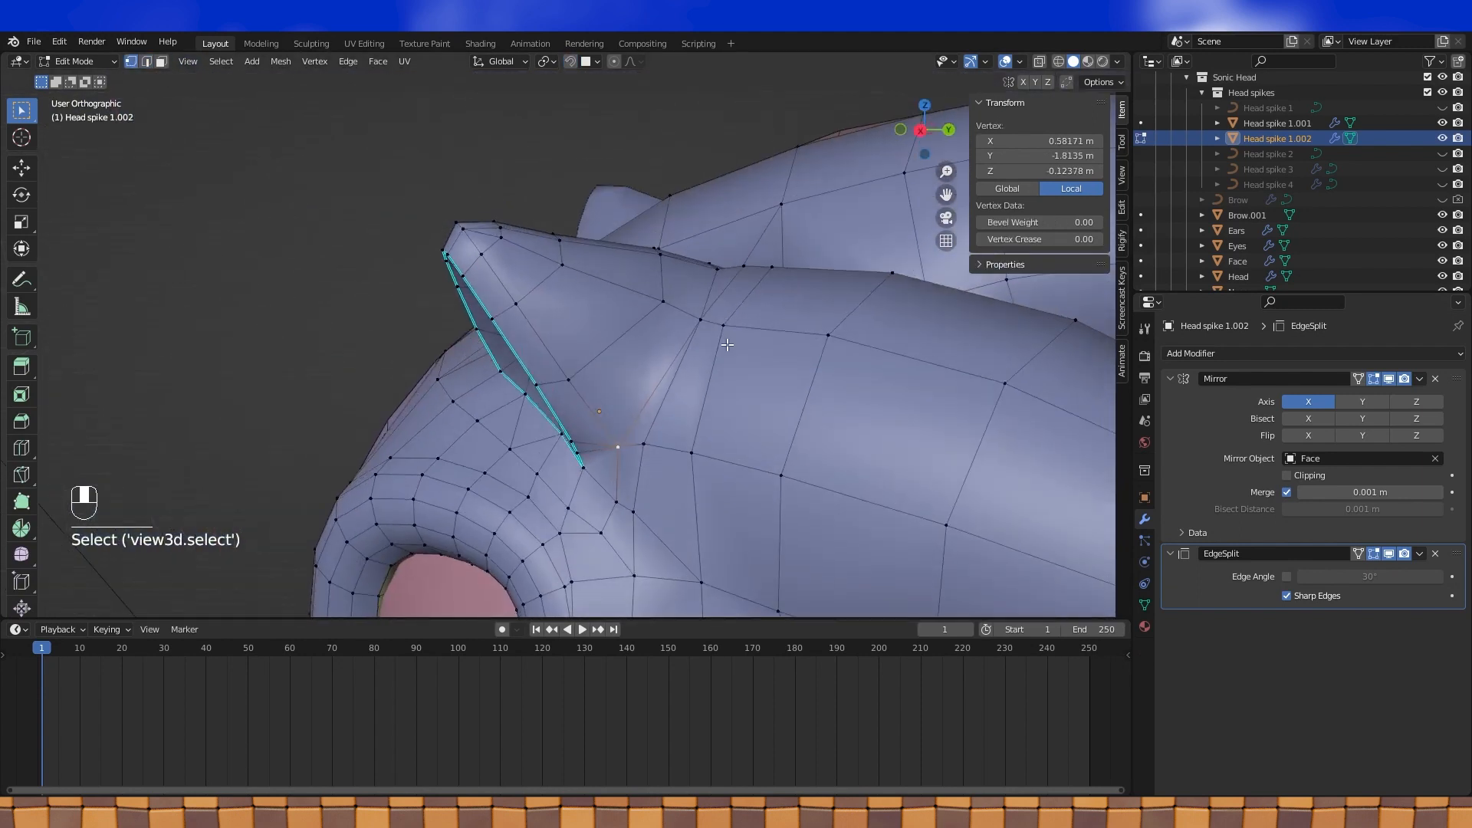
{"action": "key", "text": "y"}
{"action": "left_click", "coordinate": [716, 351]}
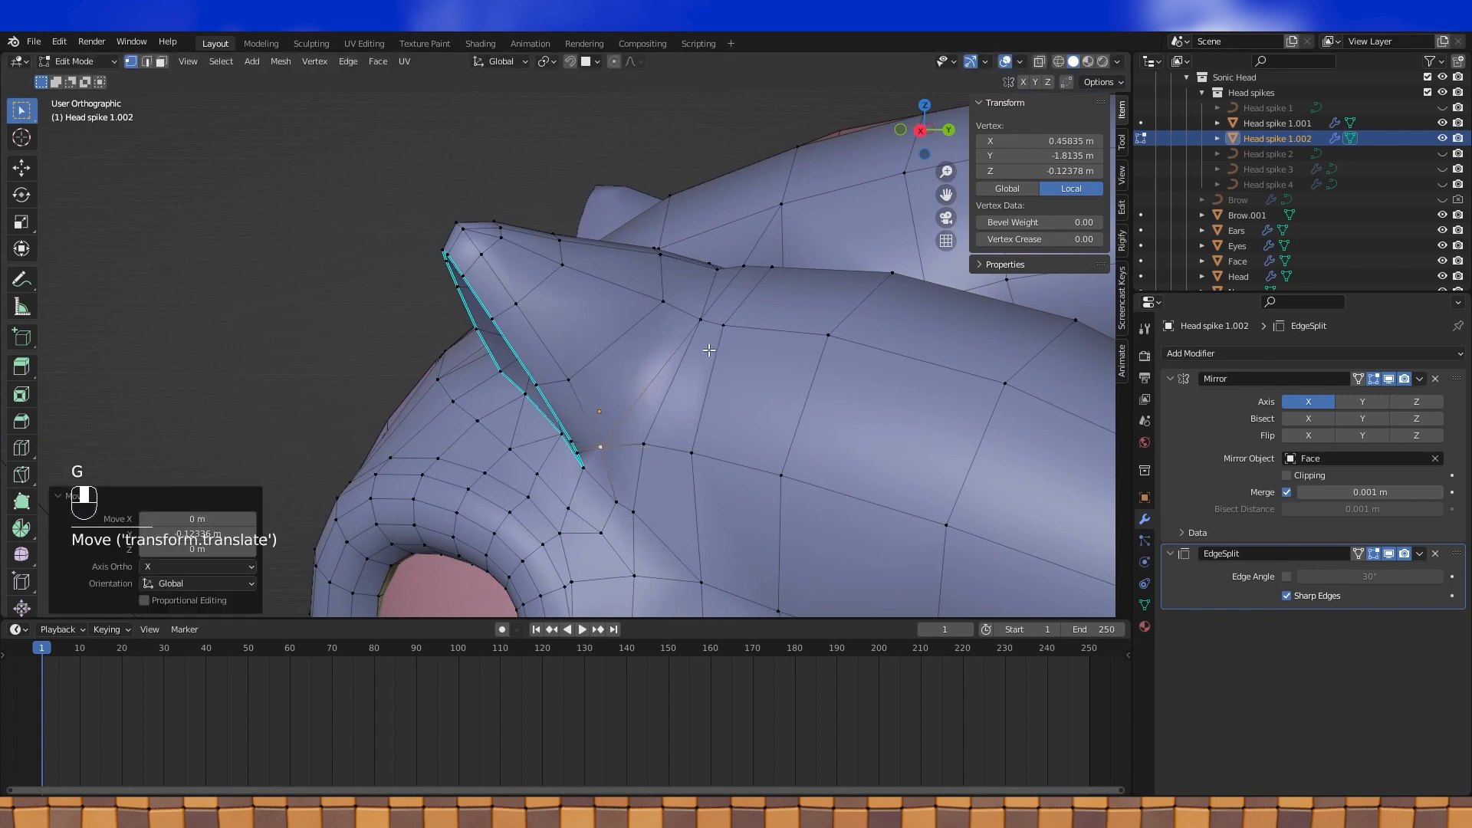
Move the vertex above it on the ear's outer back about 0.05 m forward along Y and check the shading
{"action": "middle_click_drag", "start_coordinate": [717, 351], "coordinate": [662, 349]}
{"action": "left_click", "coordinate": [592, 377]}
{"action": "key", "text": "g"}
{"action": "key", "text": "y"}
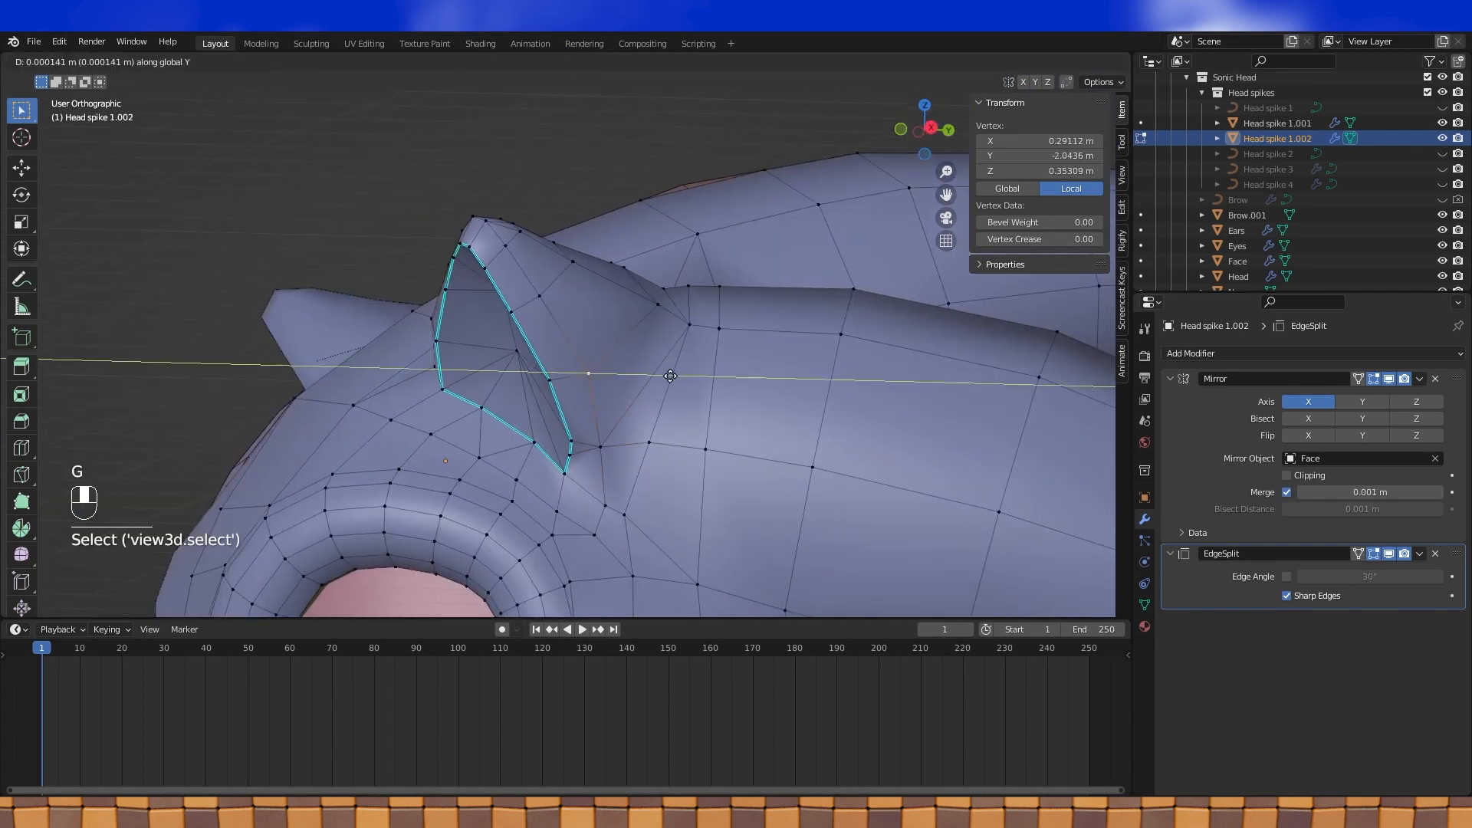
{"action": "left_click", "coordinate": [664, 382]}
{"action": "key", "text": "Tab"}
{"action": "middle_click_drag", "start_coordinate": [635, 426], "coordinate": [685, 439]}
{"action": "key", "text": "Tab"}
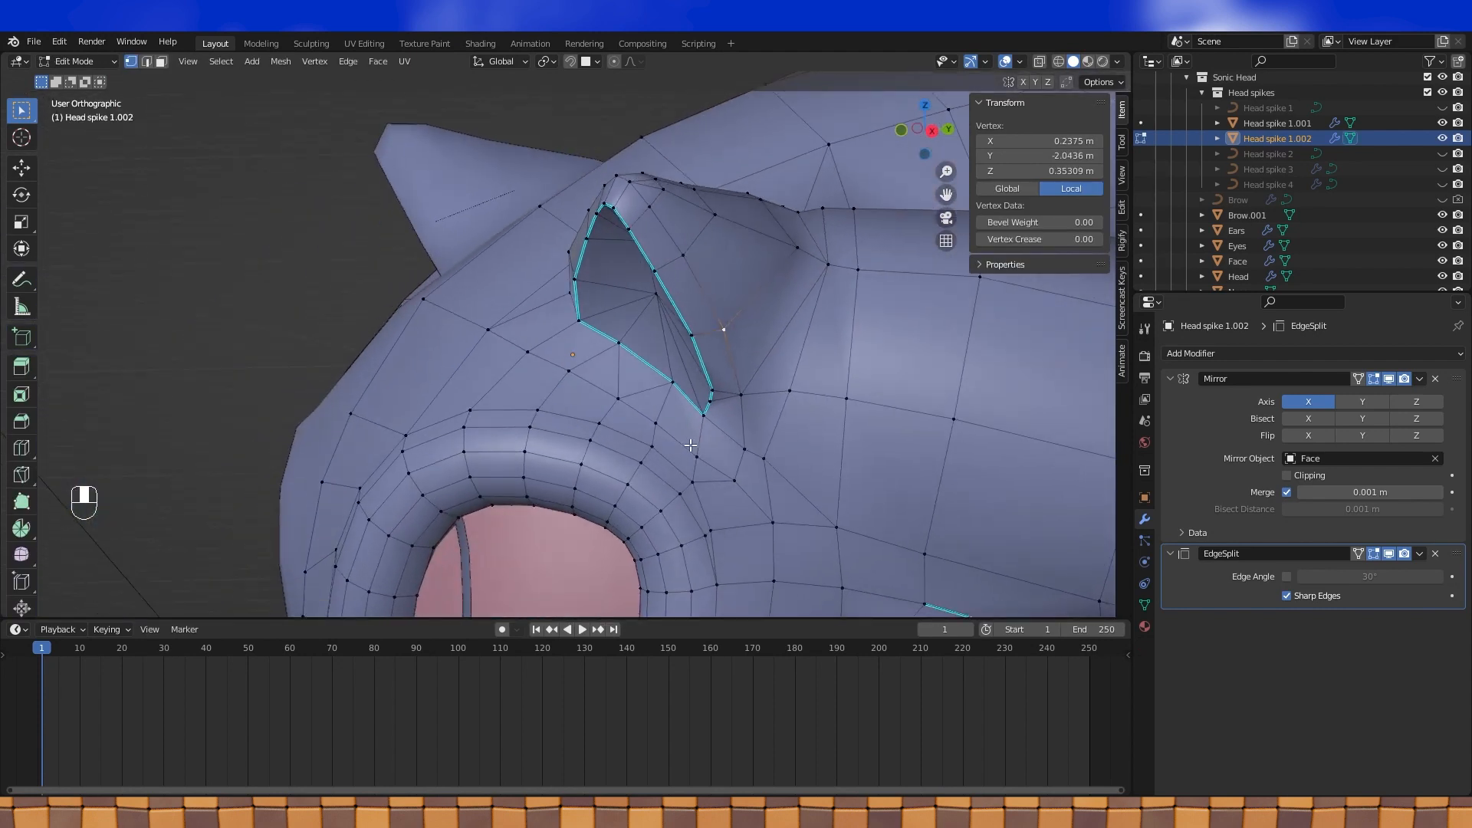
Slide the vertex where the ear's back meets the head spike downward along its edge
{"action": "middle_click_drag", "start_coordinate": [808, 428], "coordinate": [813, 379], "text": "shift"}
{"action": "left_click", "coordinate": [815, 241]}
{"action": "key", "text": "g"}
{"action": "key", "text": "g"}
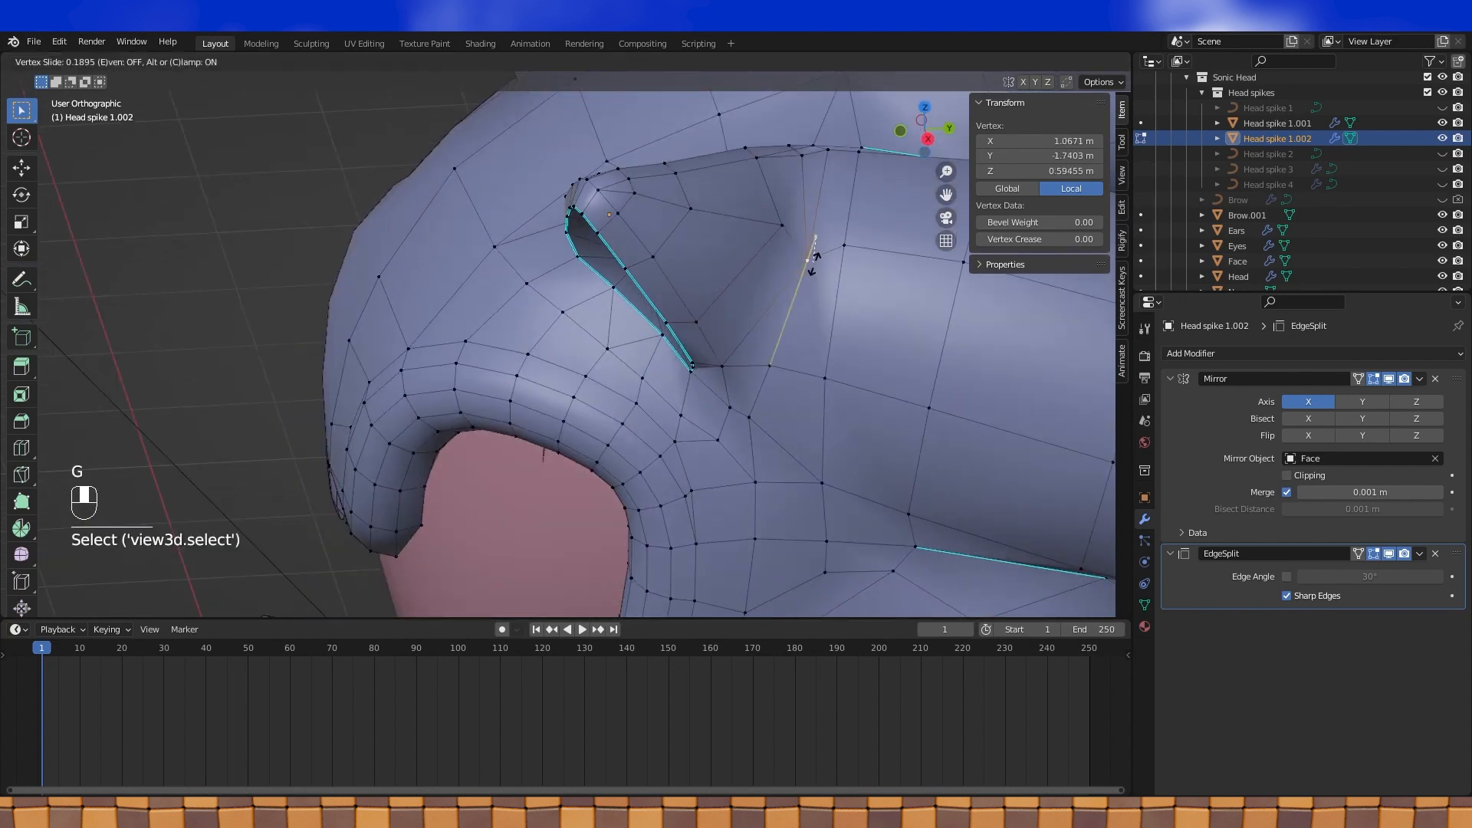
{"action": "left_click", "coordinate": [817, 267]}
Slide the neighbouring vertex on the back of the ear along its edge
{"action": "left_click", "coordinate": [782, 228]}
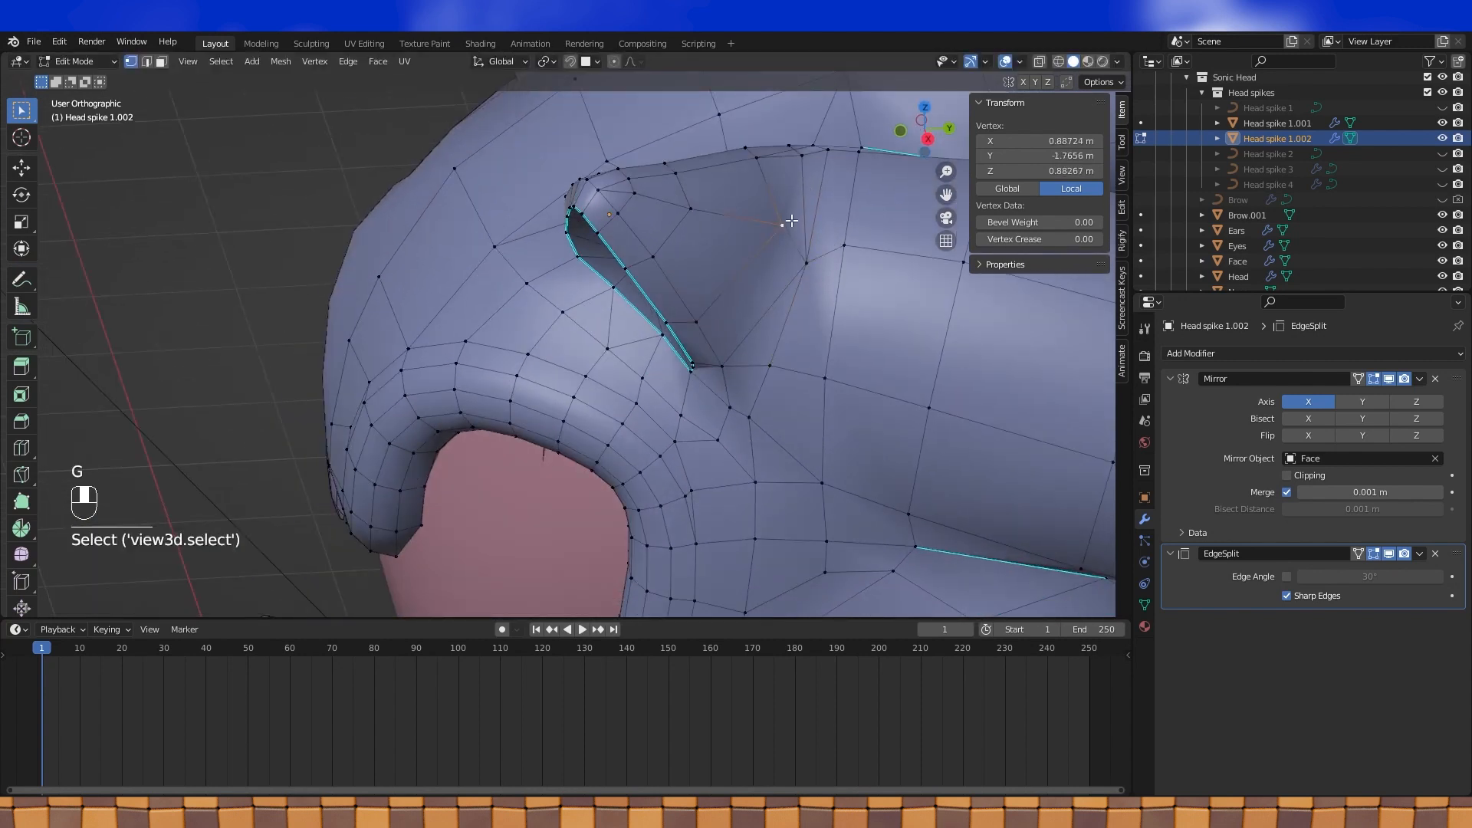
{"action": "key", "text": "g"}
{"action": "key", "text": "g"}
{"action": "left_click", "coordinate": [773, 239]}
{"action": "left_click", "coordinate": [695, 209]}
{"action": "middle_click_drag", "start_coordinate": [698, 211], "coordinate": [733, 161]}
{"action": "middle_click_drag", "start_coordinate": [816, 293], "coordinate": [760, 378]}
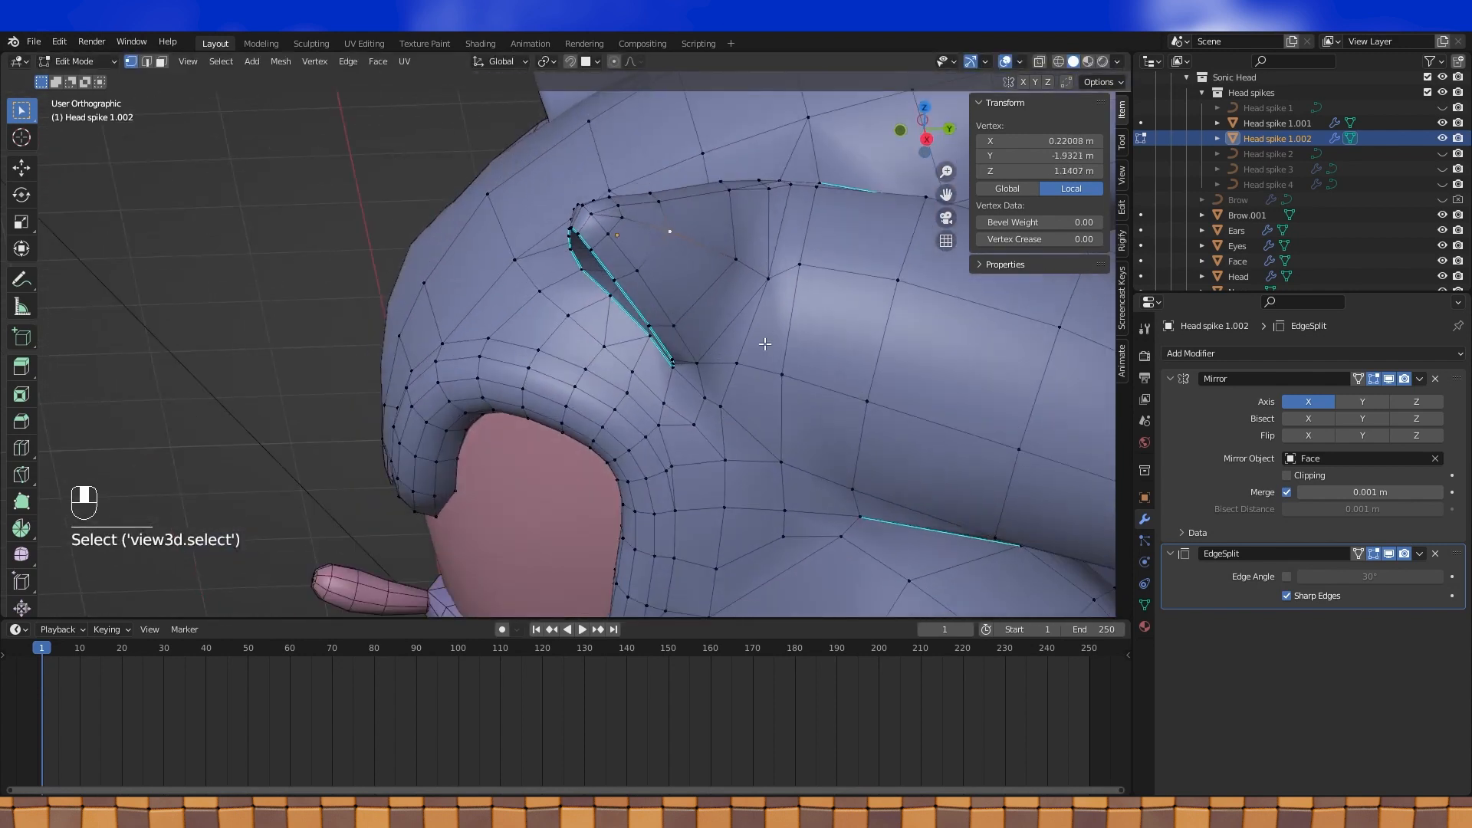
Remove the edge at the upper rear base of the ear
{"action": "middle_click_drag", "start_coordinate": [792, 214], "coordinate": [759, 321]}
{"action": "key", "text": "a"}
{"action": "left_click", "coordinate": [147, 61]}
{"action": "left_click", "coordinate": [712, 185]}
{"action": "key", "text": "x"}
{"action": "key", "text": "Escape"}
{"action": "key", "text": "x"}
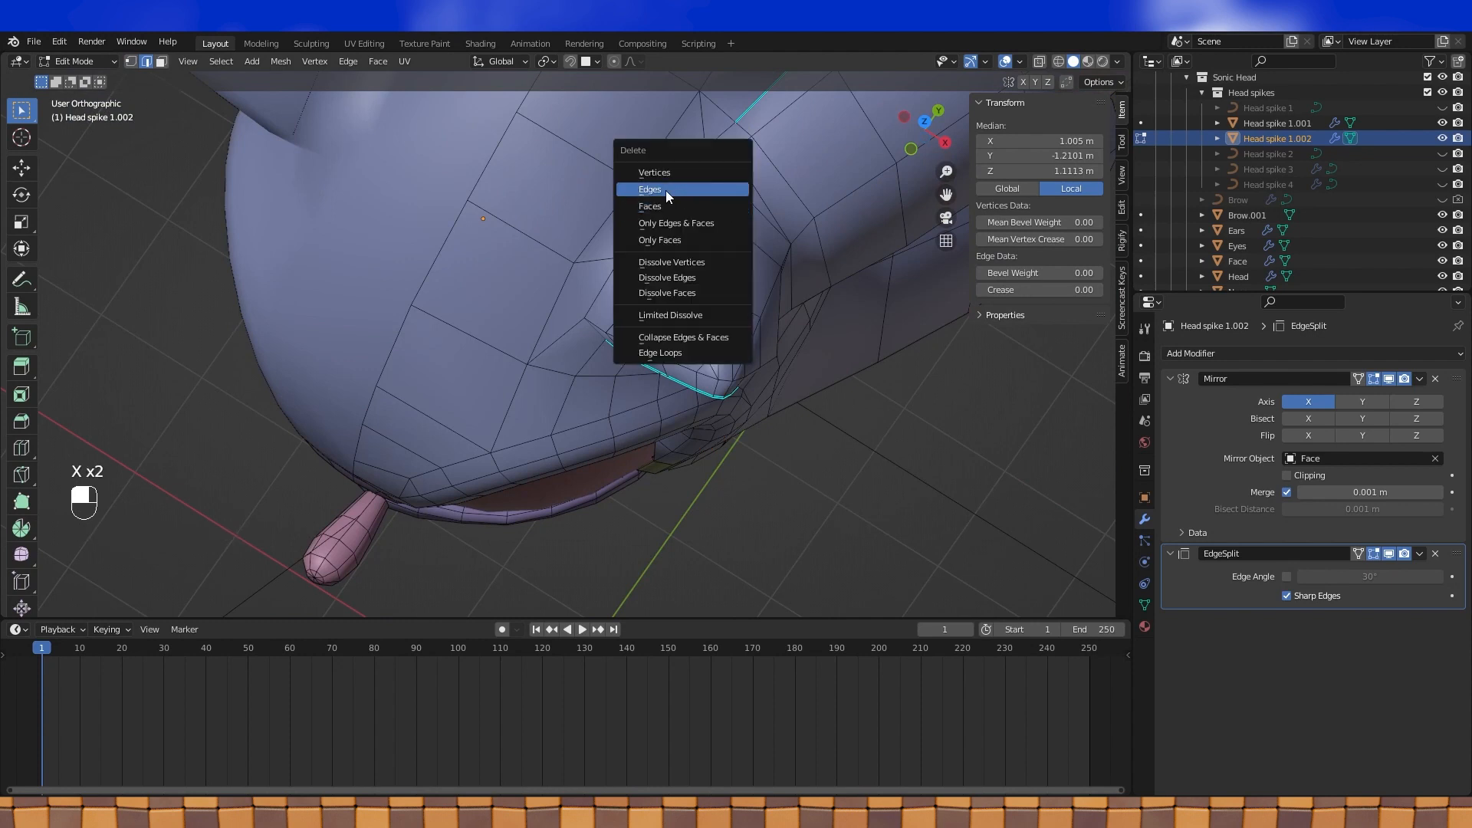
{"action": "left_click", "coordinate": [665, 190]}
Merge the two close vertices on the ear's upper back at their center
{"action": "middle_click_drag", "start_coordinate": [665, 190], "coordinate": [614, 230]}
{"action": "left_click", "coordinate": [130, 61], "text": "shift"}
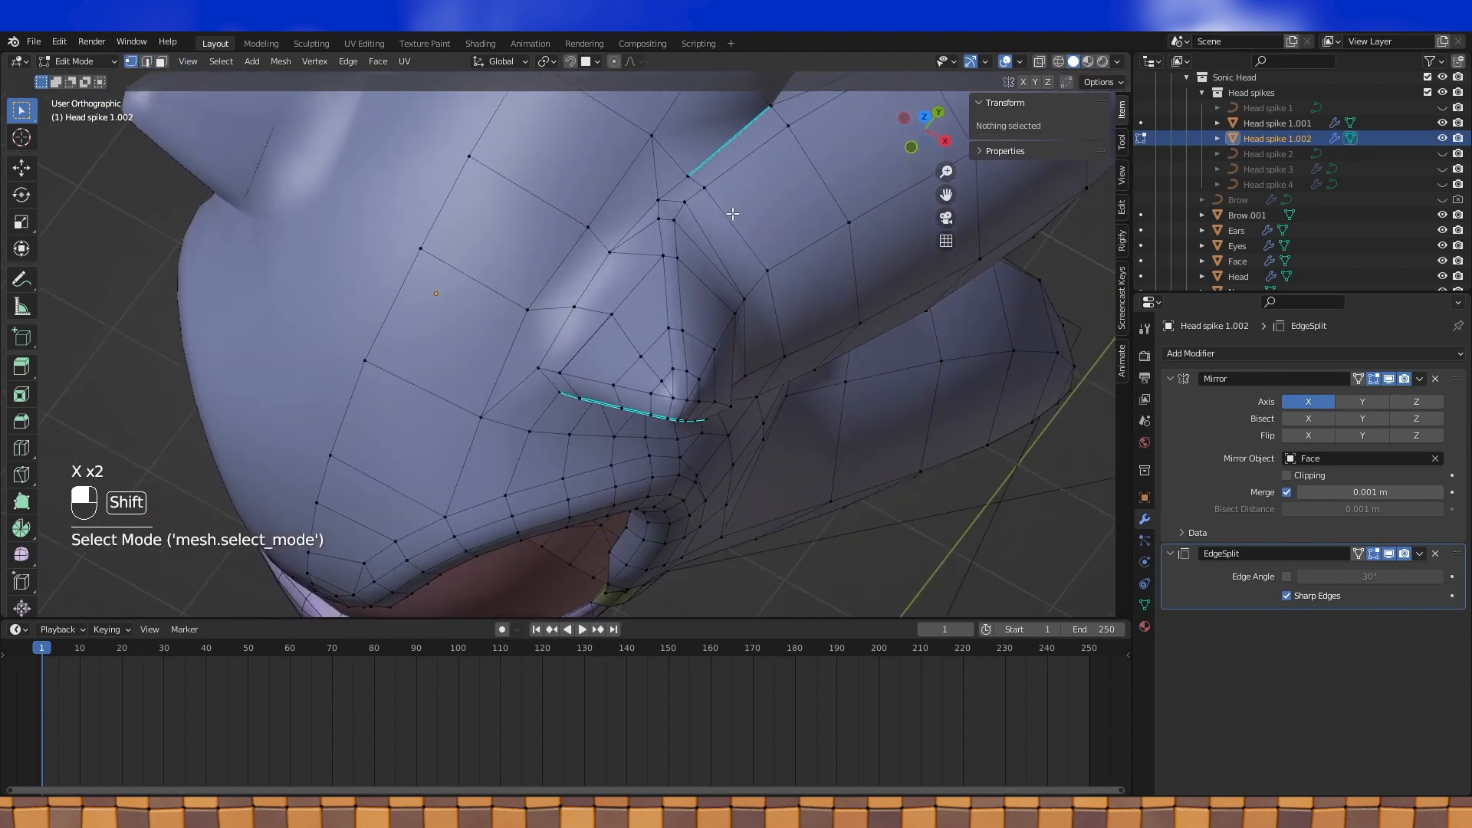
{"action": "middle_click_drag", "start_coordinate": [728, 322], "coordinate": [806, 339]}
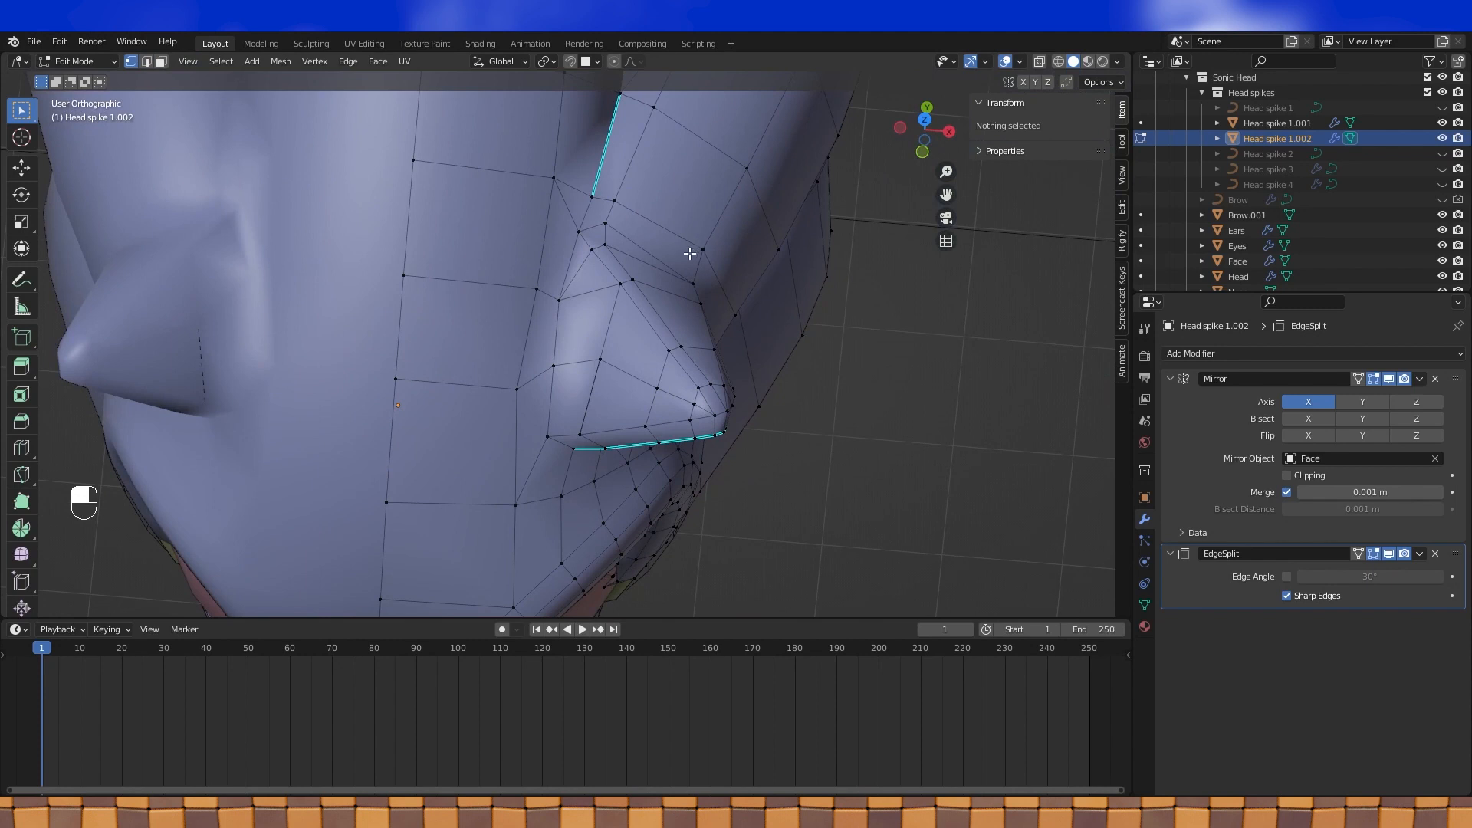
{"action": "middle_click_drag", "start_coordinate": [676, 302], "coordinate": [720, 328], "text": "shift"}
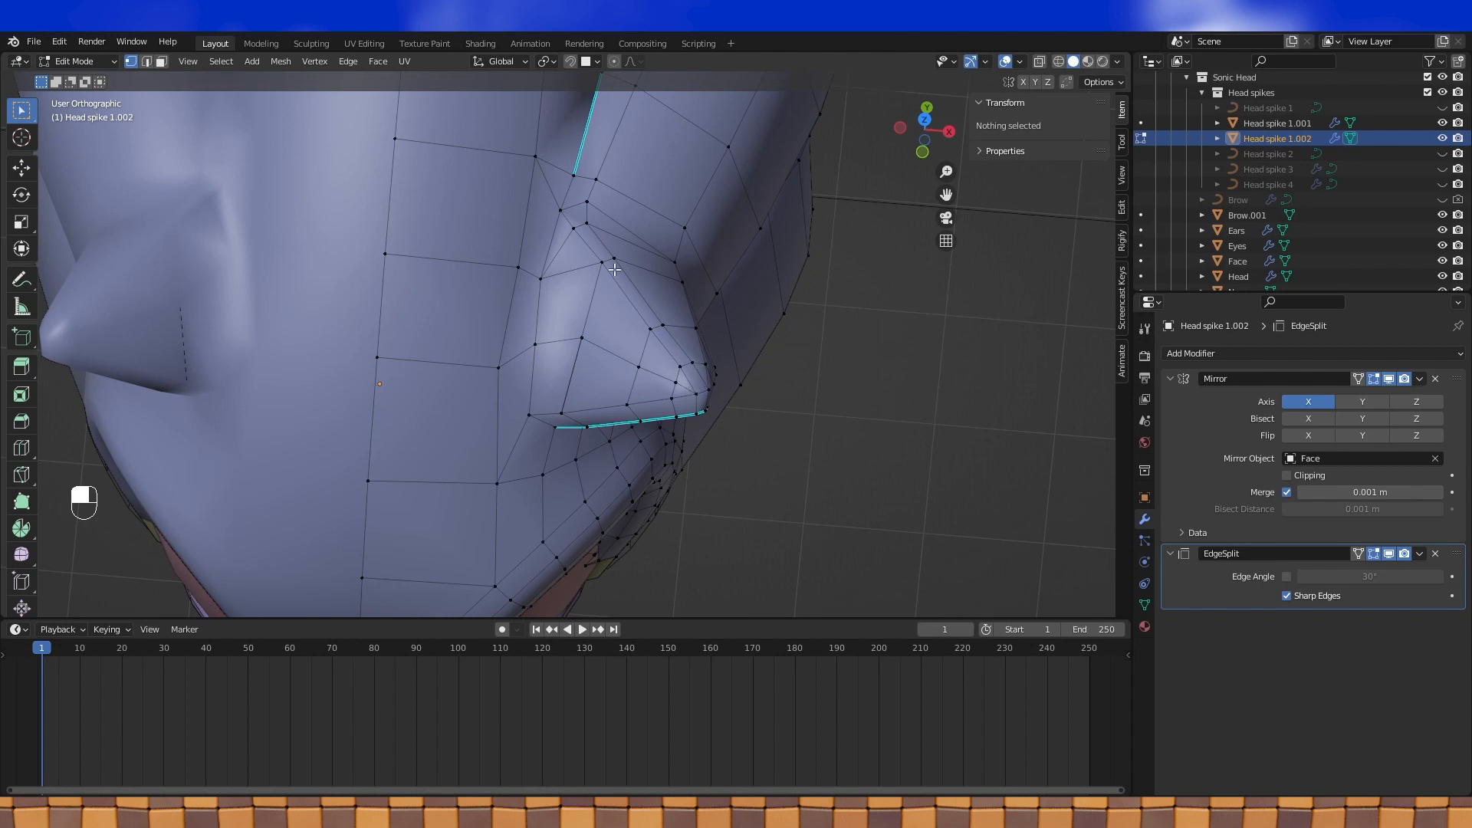
{"action": "left_click", "coordinate": [614, 269], "text": "shift"}
{"action": "key", "text": "m"}
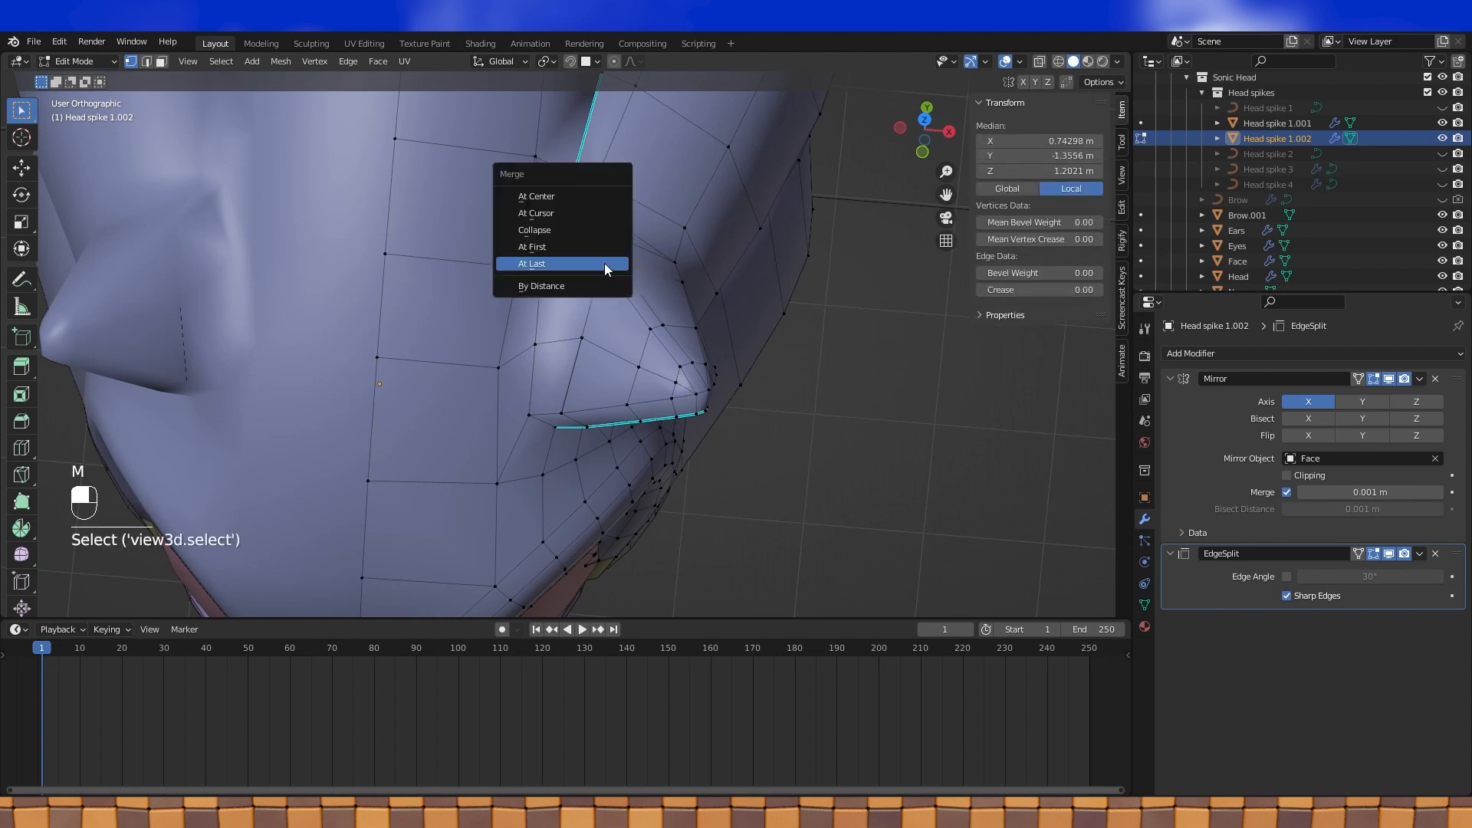
{"action": "left_click", "coordinate": [544, 213]}
Merge the close vertex pairs on the ear's outer back and near its tip
{"action": "left_click", "coordinate": [645, 330], "text": "shift"}
{"action": "left_click", "coordinate": [645, 329], "text": "shift"}
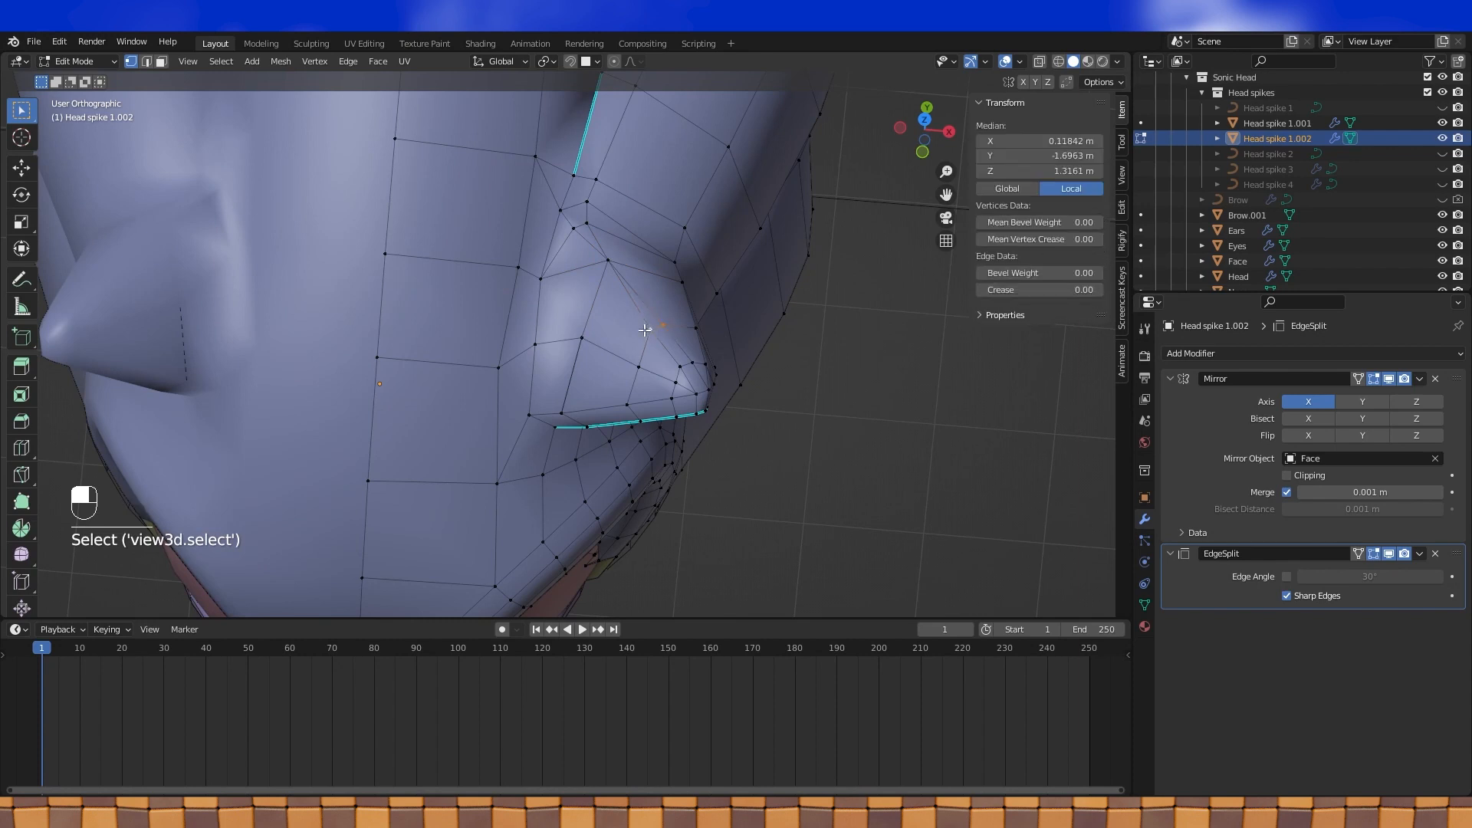
{"action": "key", "text": "m"}
{"action": "left_click", "coordinate": [645, 330]}
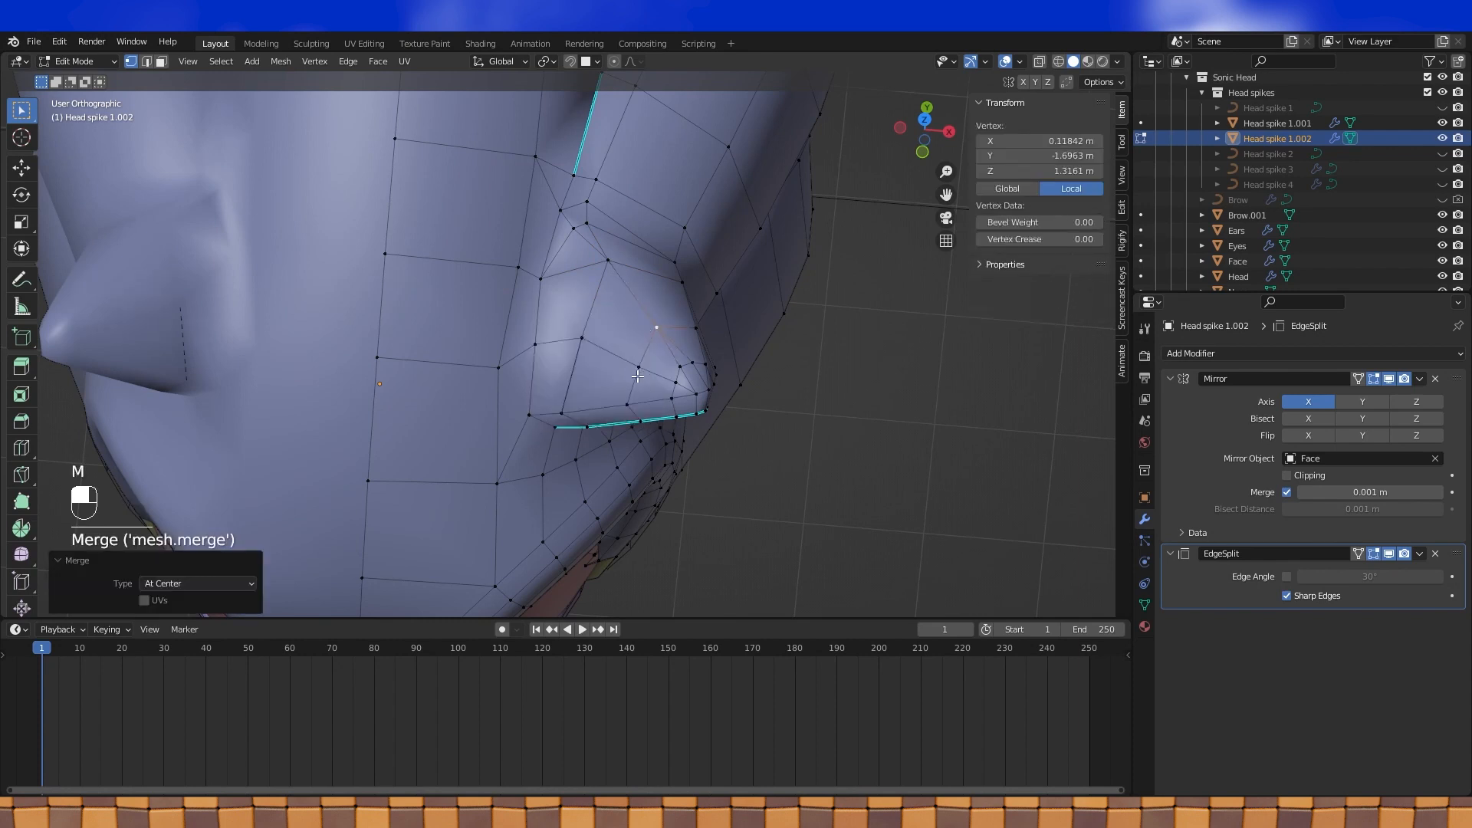
{"action": "left_click", "coordinate": [694, 364], "text": "shift"}
{"action": "key", "text": "m"}
{"action": "left_click", "coordinate": [664, 460]}
Merge the two close vertex pairs at the ear's rear base, each at its center
{"action": "left_click", "coordinate": [604, 257]}
{"action": "left_click", "coordinate": [574, 227], "text": "shift"}
{"action": "key", "text": "m"}
{"action": "left_click", "coordinate": [574, 230]}
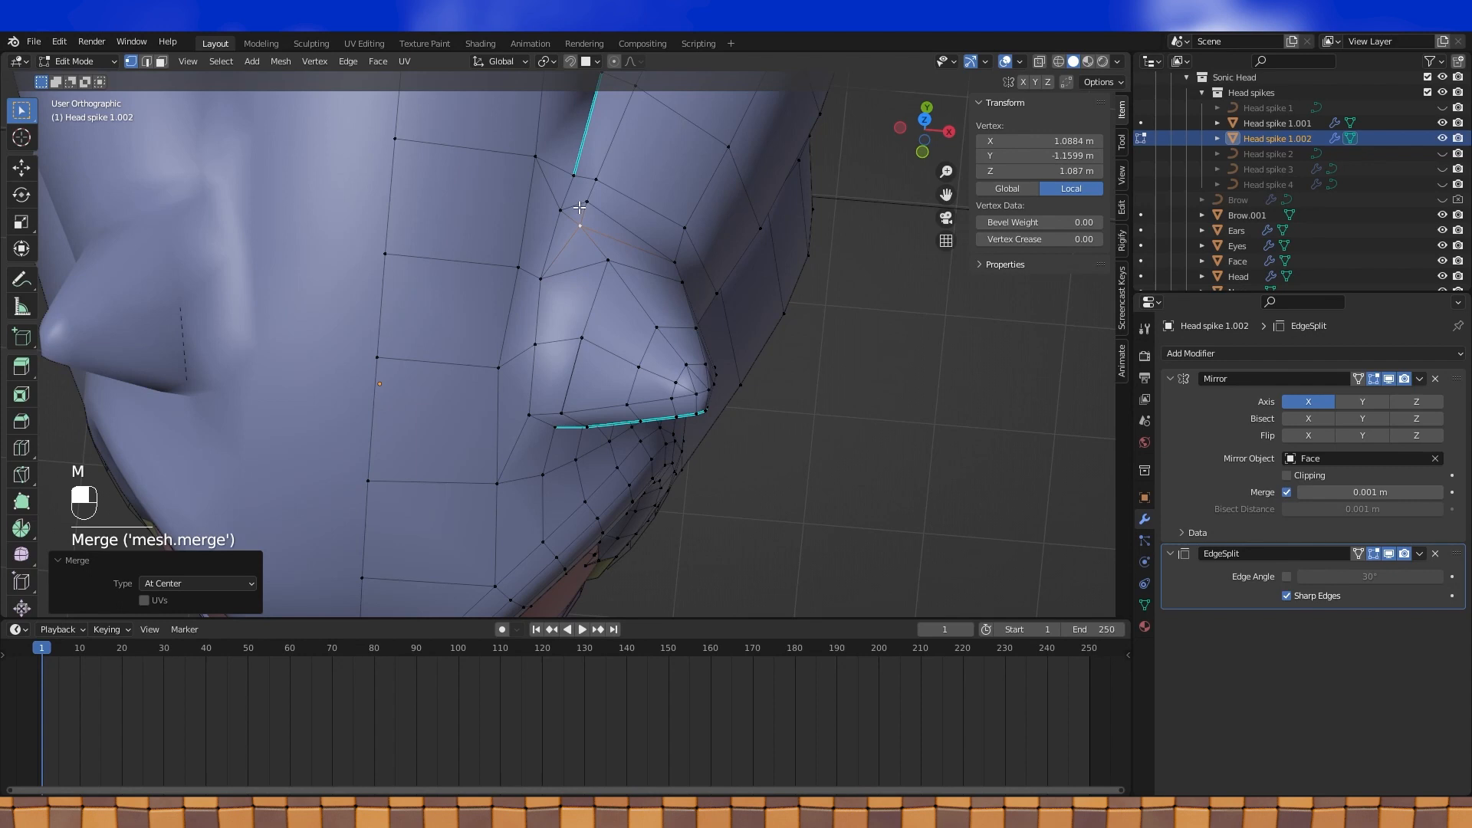
{"action": "left_click", "coordinate": [586, 203]}
{"action": "left_click", "coordinate": [564, 215], "text": "shift"}
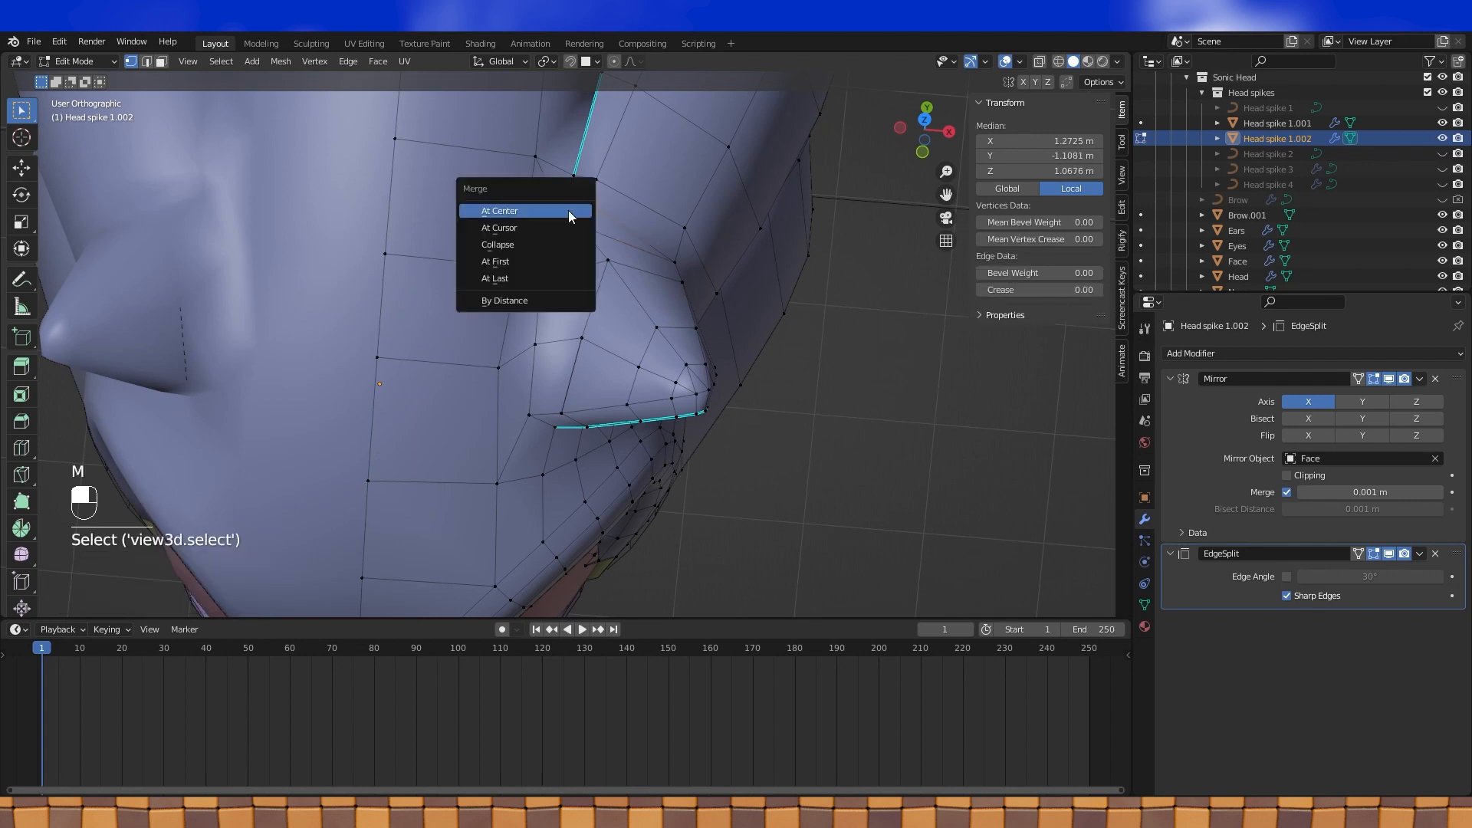
{"action": "key", "text": "m"}
{"action": "left_click", "coordinate": [579, 252]}
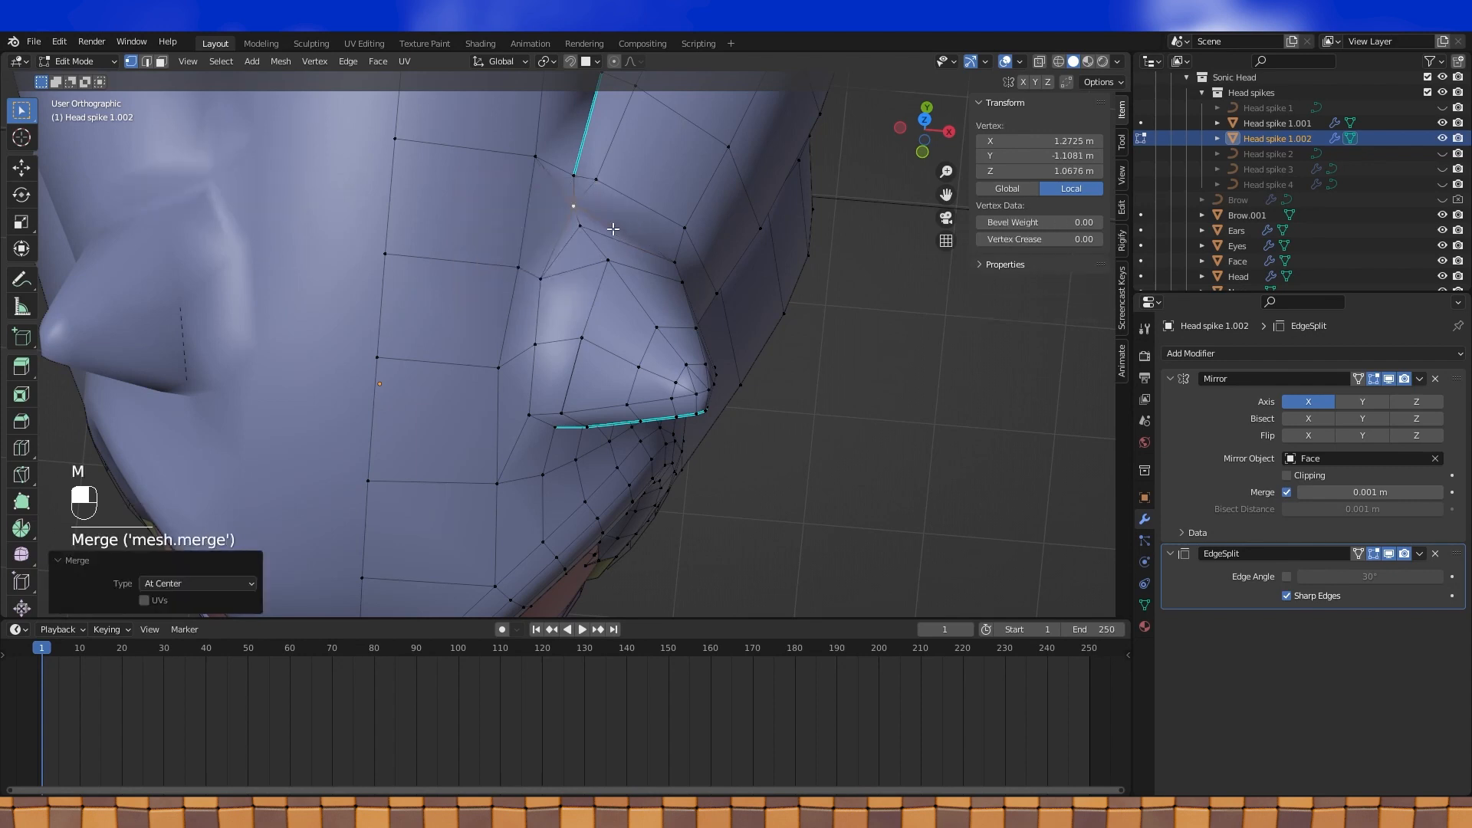
{"action": "middle_click_drag", "start_coordinate": [613, 228], "coordinate": [590, 247], "text": "shift"}
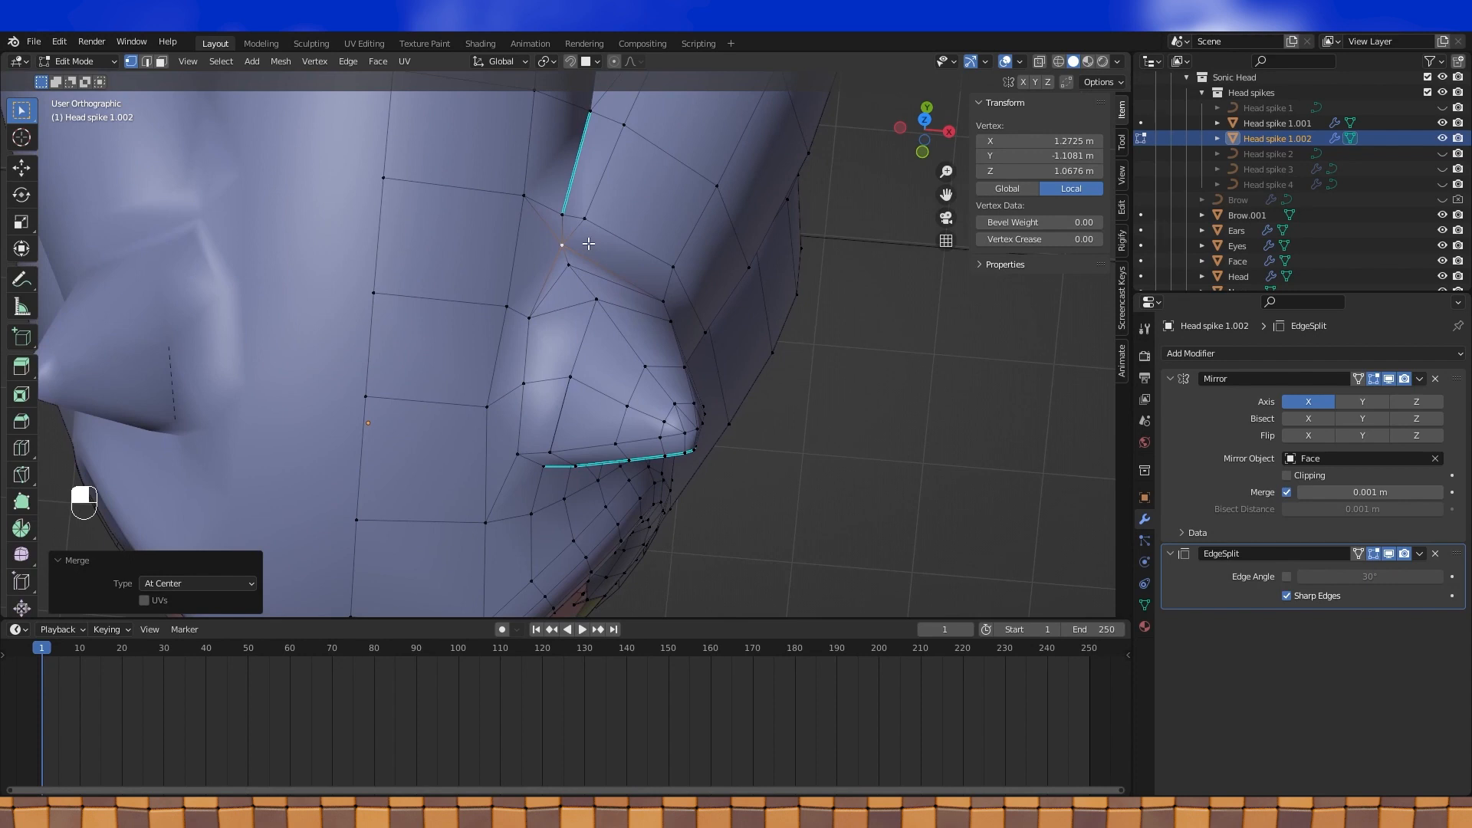
Shift the head vertex beside the ear's inner base away from the ear and reposition the adjacent ear vertex
{"action": "left_click", "coordinate": [507, 306]}
{"action": "left_click", "coordinate": [522, 294]}
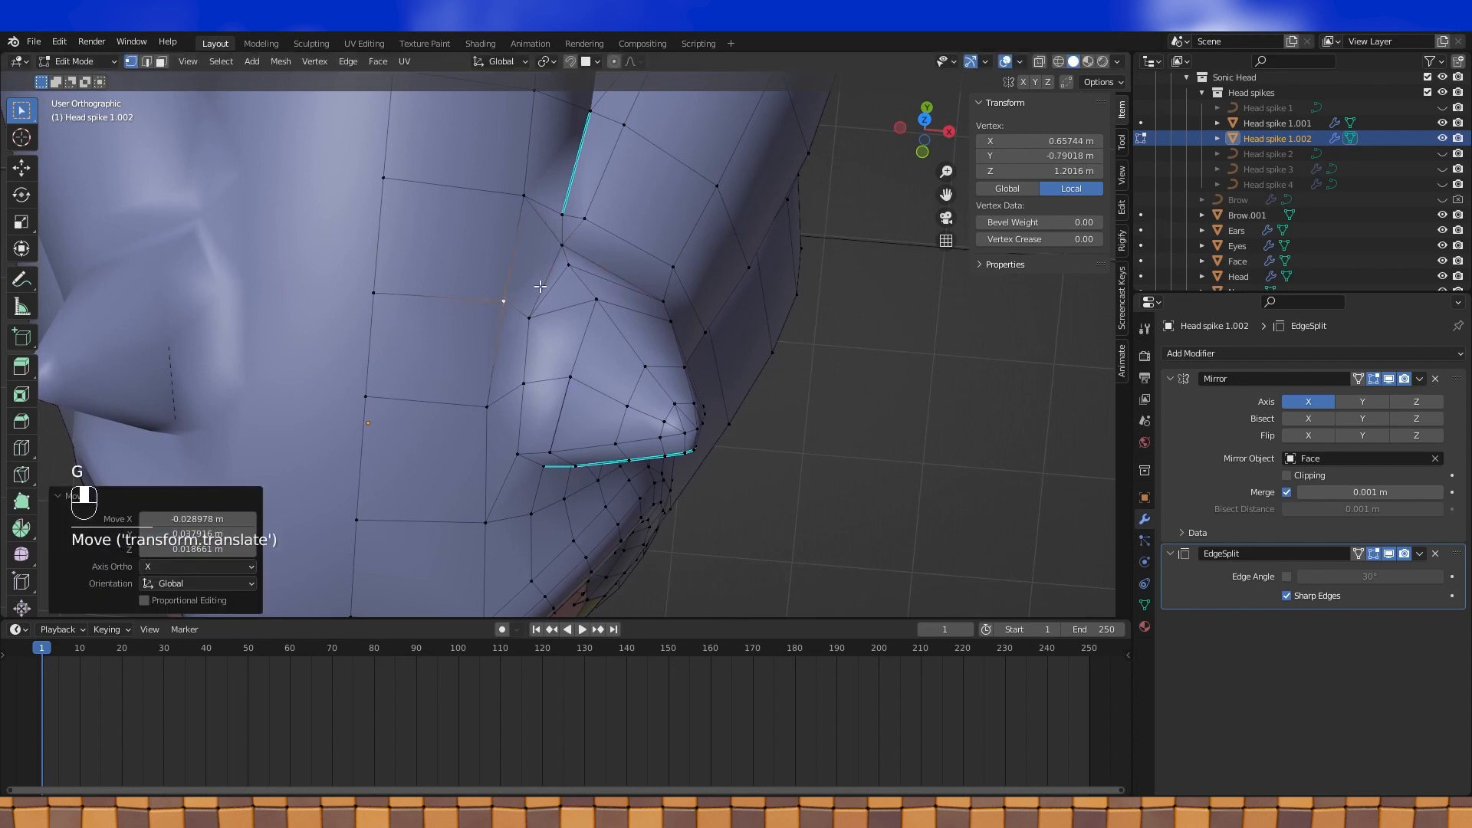
{"action": "left_click", "coordinate": [535, 316]}
{"action": "key", "text": "g"}
{"action": "left_click", "coordinate": [534, 353]}
{"action": "left_click", "coordinate": [525, 383]}
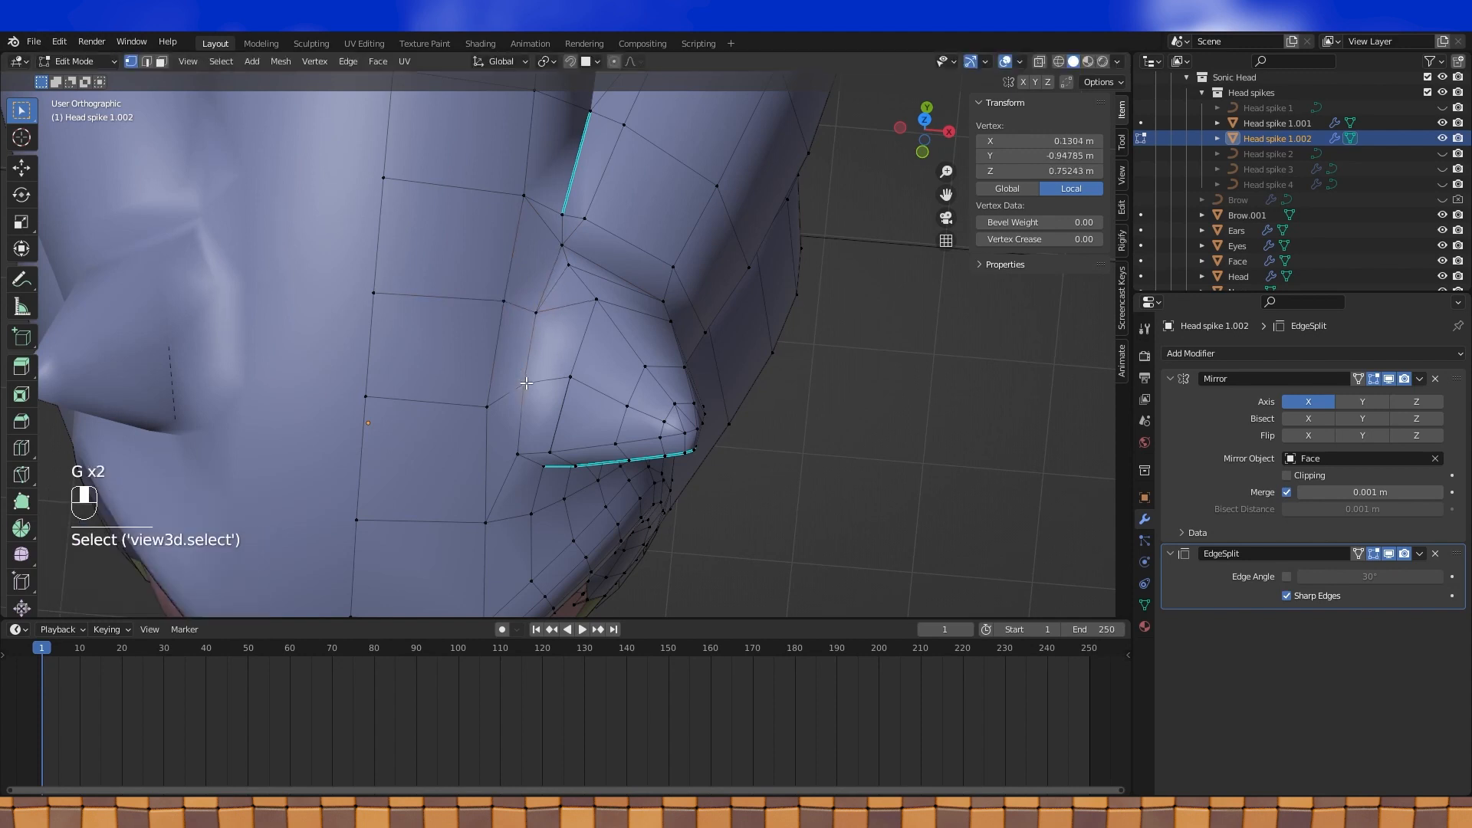
Cut a new edge with the Knife from the head vertex beside the ear toward the ear's opening
{"action": "middle_click_drag", "start_coordinate": [550, 444], "coordinate": [572, 388]}
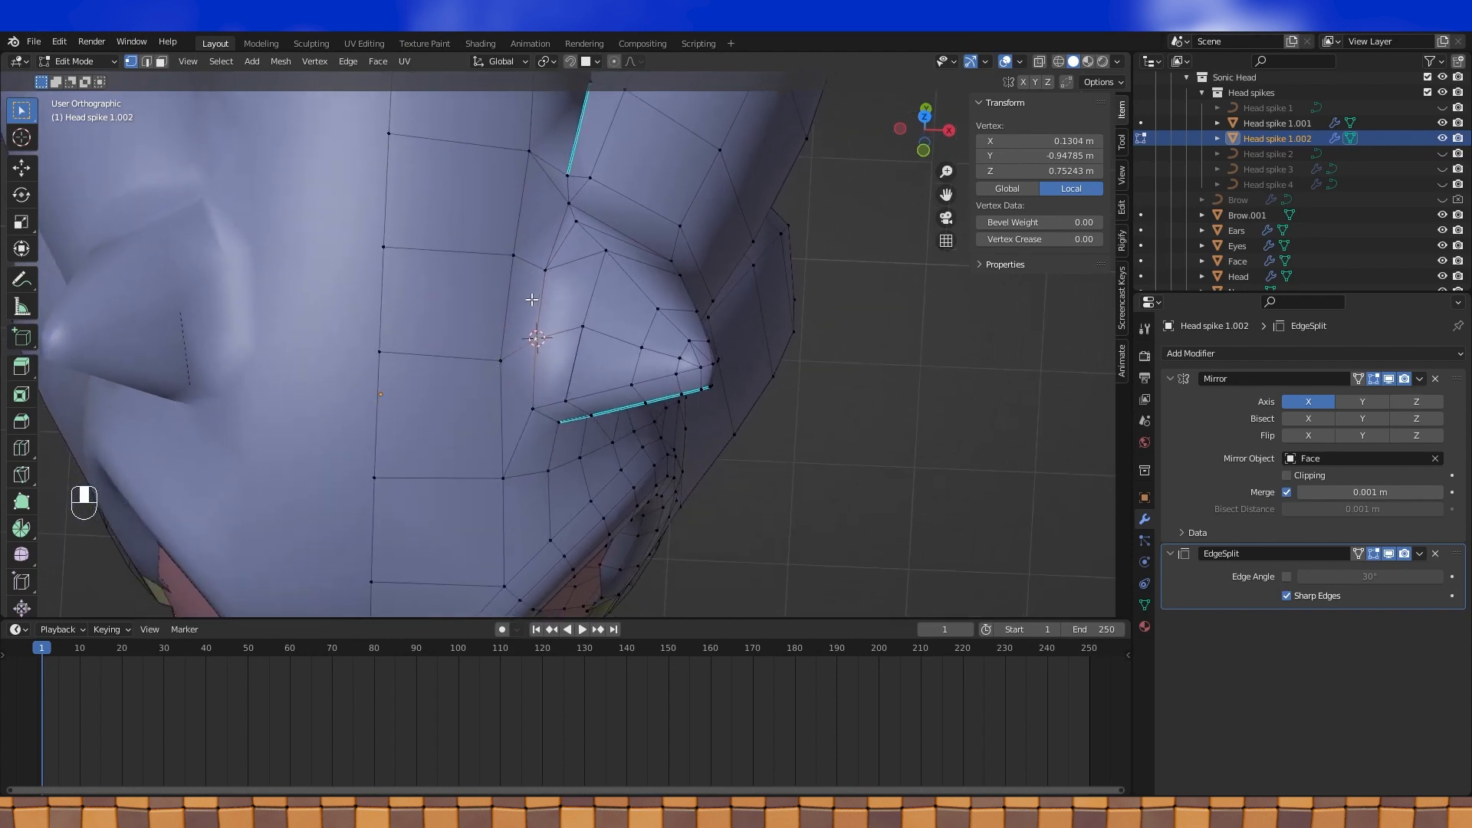
{"action": "left_click", "coordinate": [497, 363]}
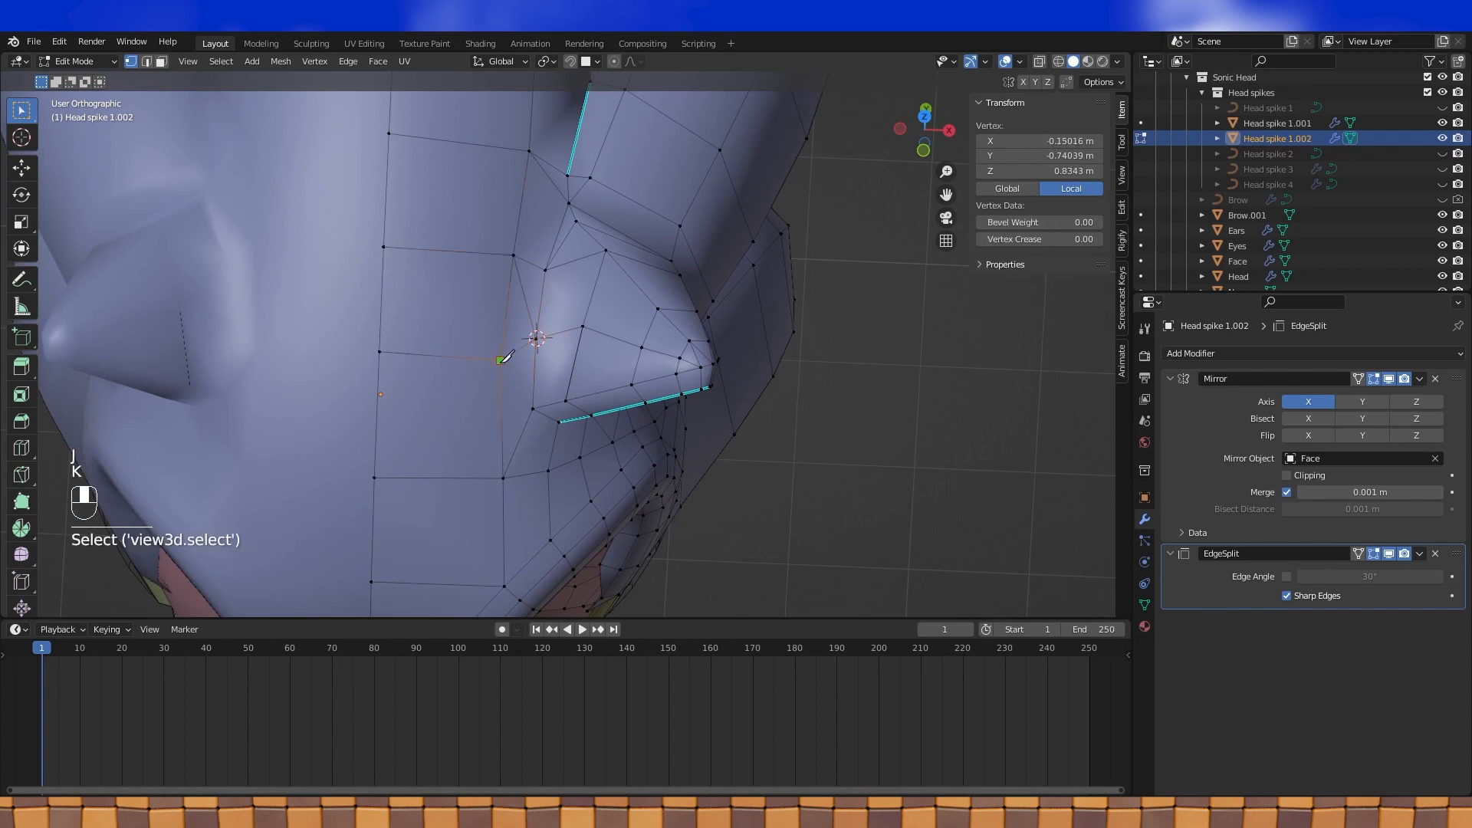
{"action": "left_click", "coordinate": [565, 399]}
{"action": "key", "text": "Return"}
{"action": "scroll", "coordinate": [572, 394], "scroll_direction": "down", "scroll_amount": 2}
{"action": "key", "text": "Tab"}
{"action": "middle_click_drag", "start_coordinate": [573, 393], "coordinate": [554, 335]}
Raise the vertex at the ear's inner base about 0.05 m to smooth its transition into the head
{"action": "key", "text": "Tab"}
{"action": "left_click", "coordinate": [523, 321]}
{"action": "scroll", "coordinate": [554, 335], "scroll_direction": "up", "scroll_amount": 3}
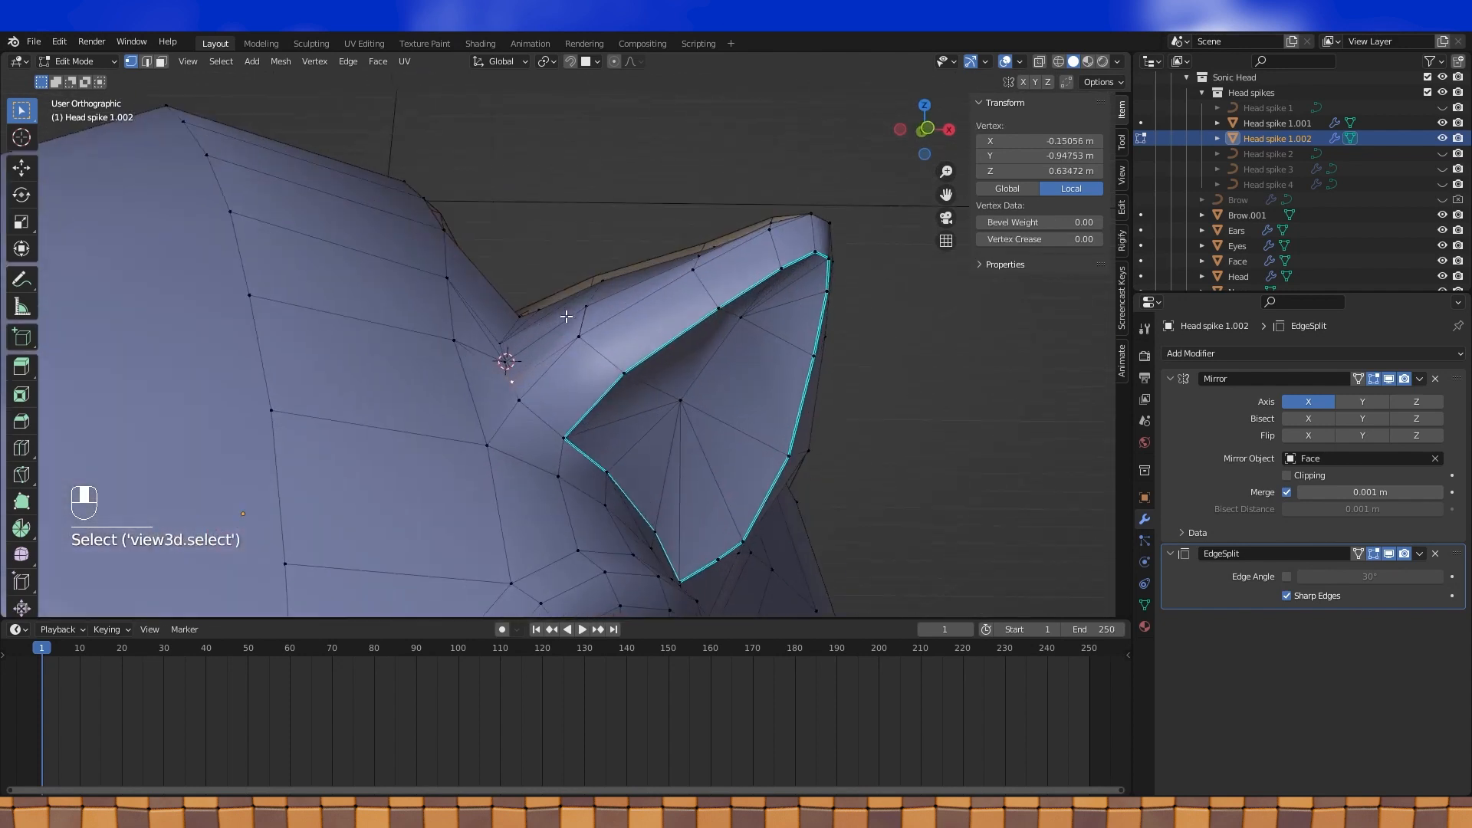
{"action": "key", "text": "g"}
{"action": "left_click", "coordinate": [581, 306]}
{"action": "left_click", "coordinate": [509, 351]}
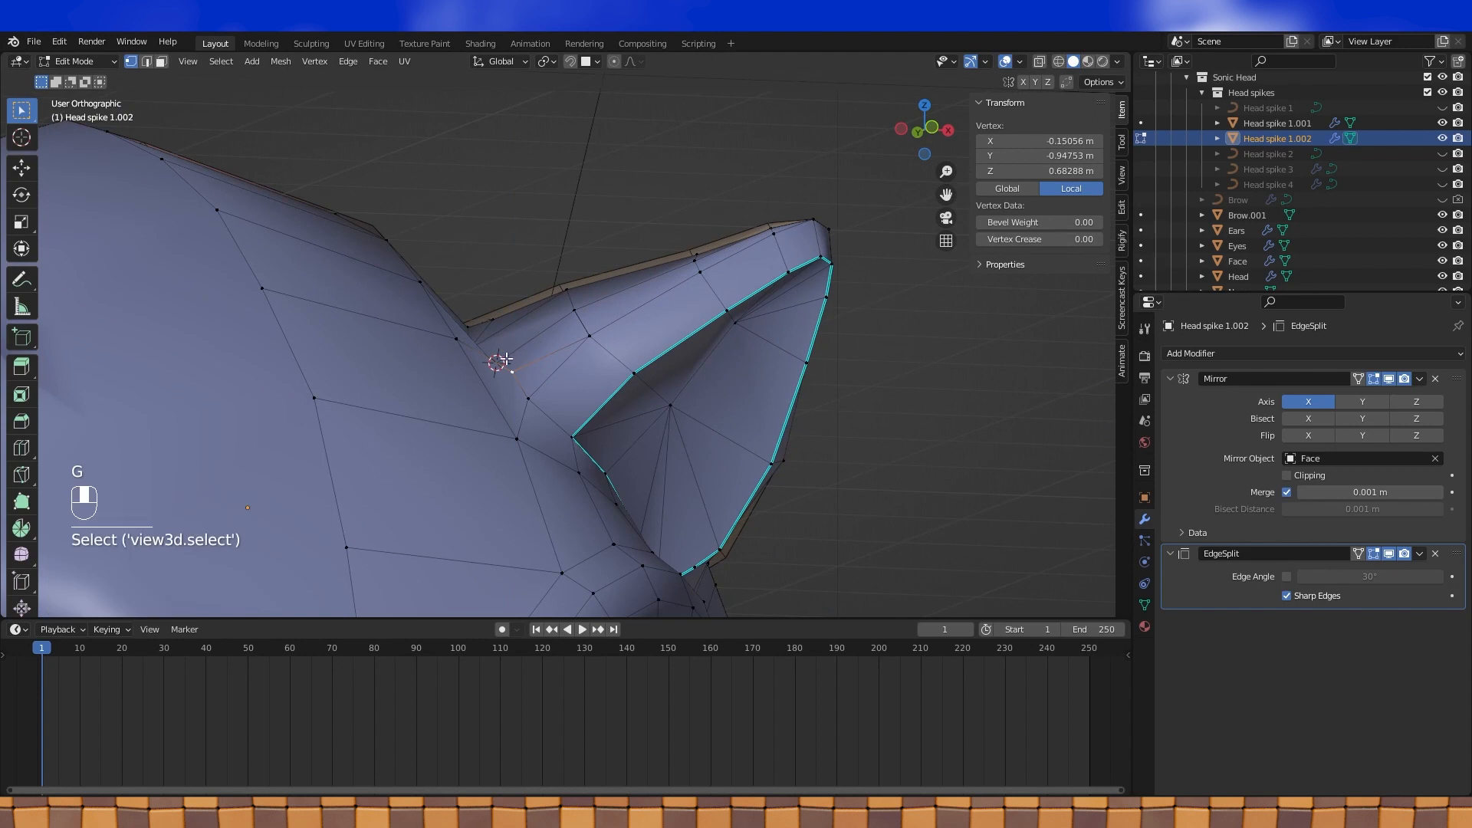
Select the entire head mesh and merge its overlapping vertices by distance
{"action": "middle_click_drag", "start_coordinate": [509, 351], "coordinate": [511, 349]}
{"action": "left_click", "coordinate": [537, 322]}
{"action": "left_click", "coordinate": [481, 296]}
{"action": "middle_click_drag", "start_coordinate": [481, 296], "coordinate": [676, 383]}
{"action": "left_click", "coordinate": [479, 283]}
{"action": "key", "text": "Tab"}
{"action": "key", "text": "Tab"}
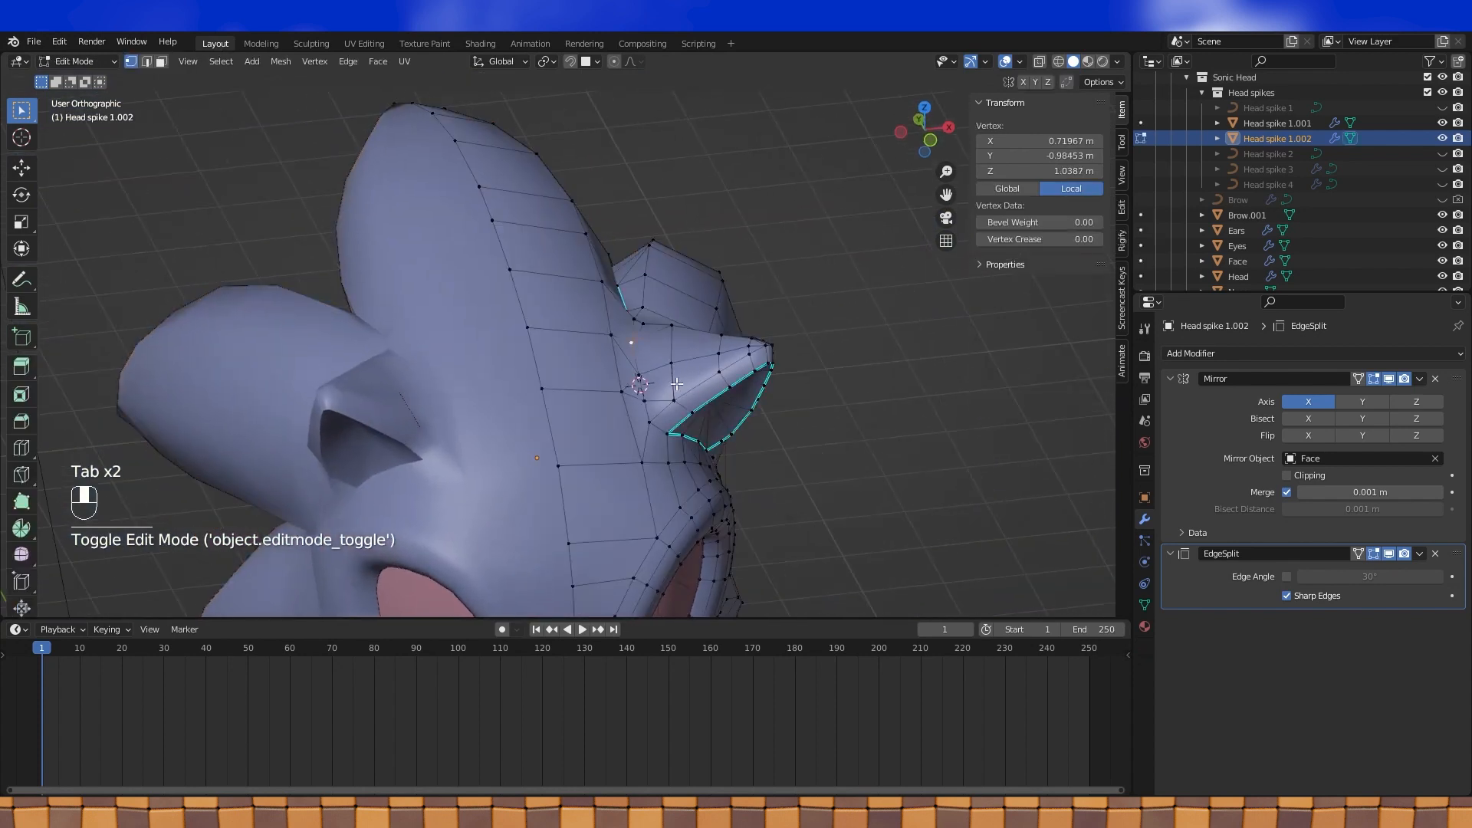
{"action": "key", "text": "a"}
{"action": "key", "text": "m"}
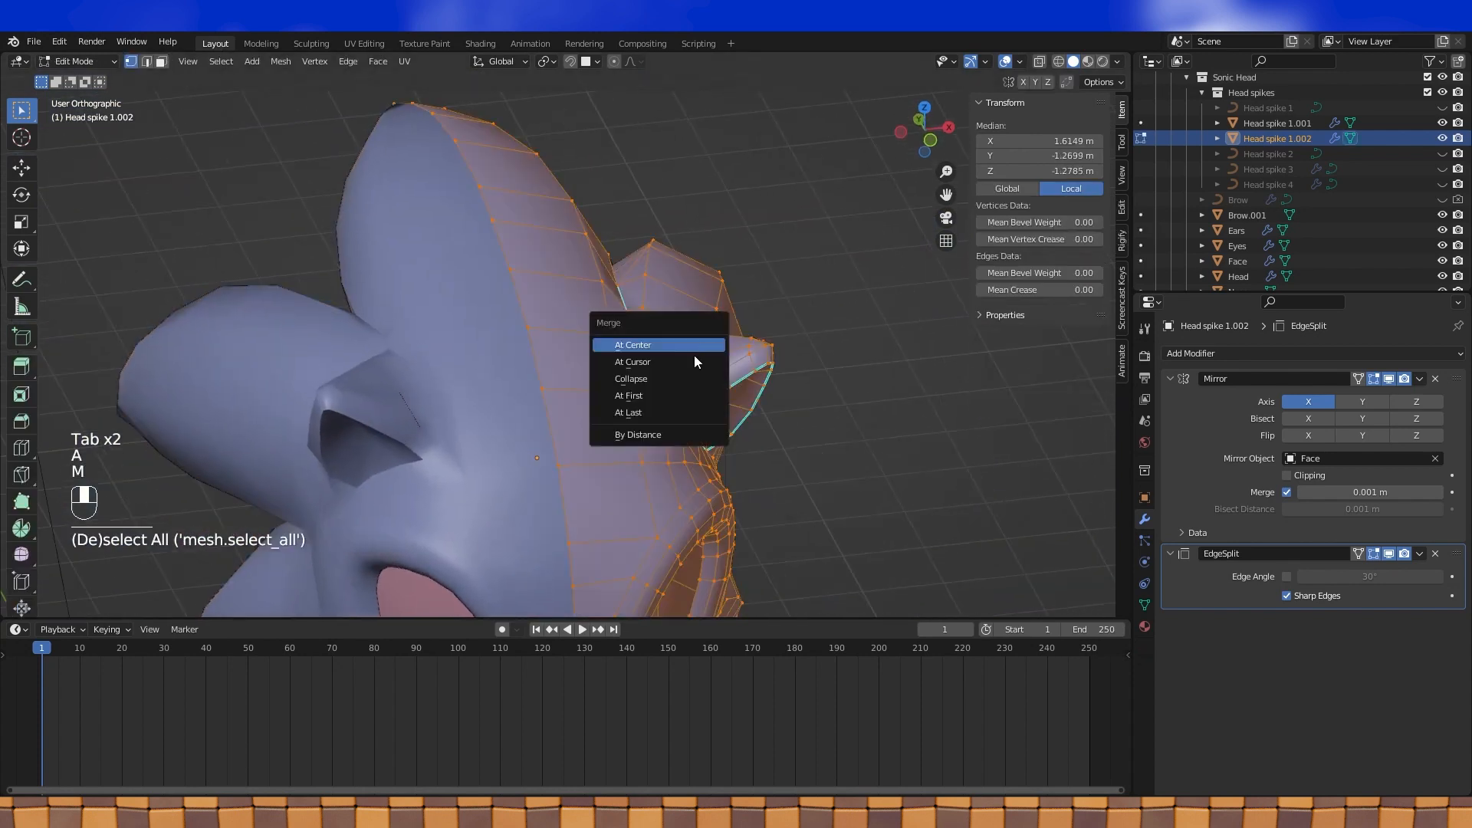
{"action": "left_click", "coordinate": [672, 434]}
{"action": "key", "text": "Tab"}
Hide the original Ears object so only the retopologized ears remain on the head
{"action": "middle_click_drag", "start_coordinate": [672, 434], "coordinate": [483, 416]}
{"action": "left_click", "coordinate": [769, 269]}
{"action": "scroll", "coordinate": [586, 328], "scroll_direction": "up", "scroll_amount": 3}
{"action": "scroll", "coordinate": [503, 430], "scroll_direction": "up", "scroll_amount": 2}
{"action": "left_click", "coordinate": [491, 427]}
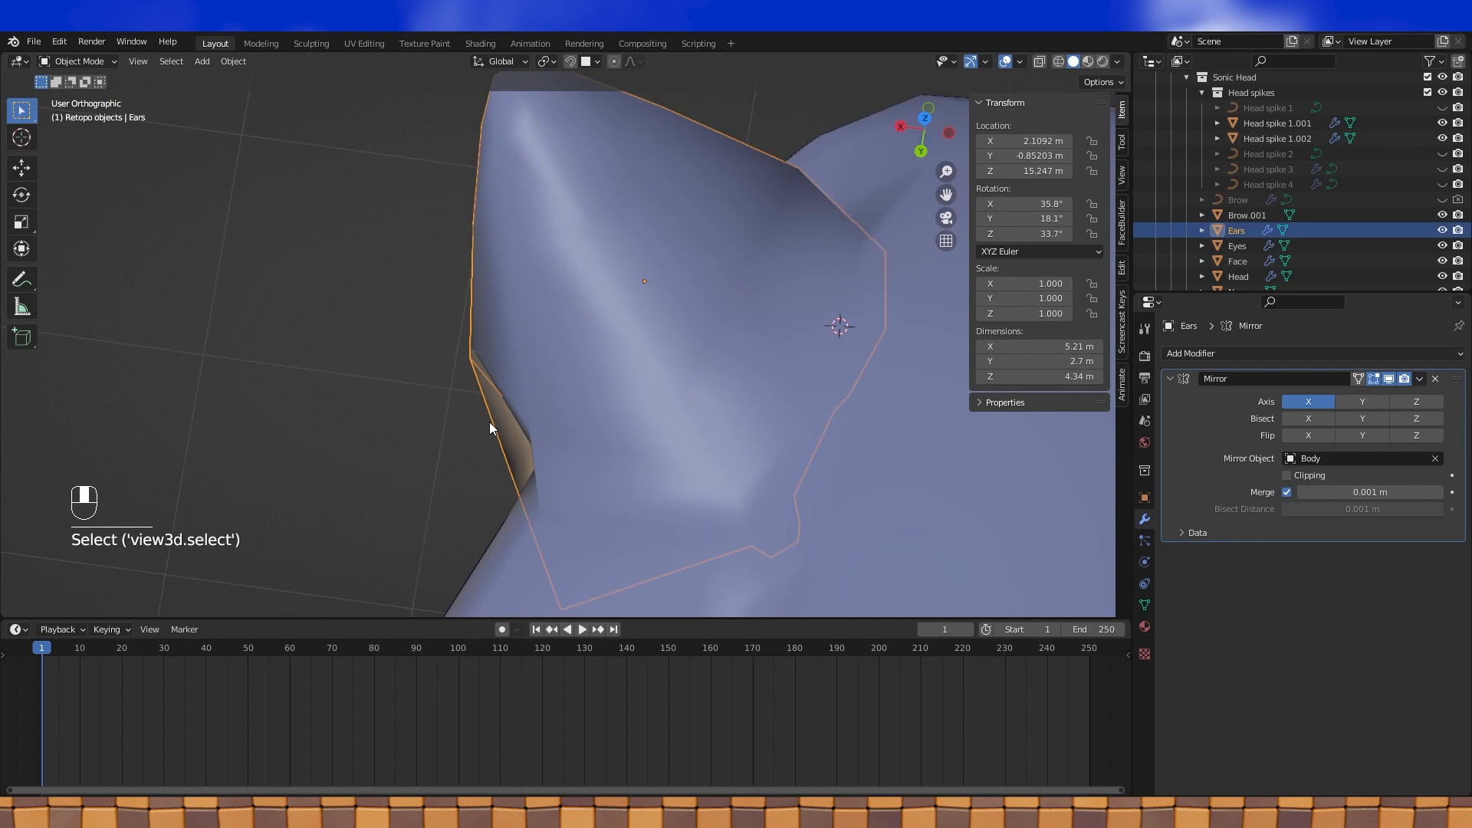
{"action": "left_click", "coordinate": [1442, 230]}
{"action": "scroll", "coordinate": [619, 379], "scroll_direction": "down", "scroll_amount": 4}
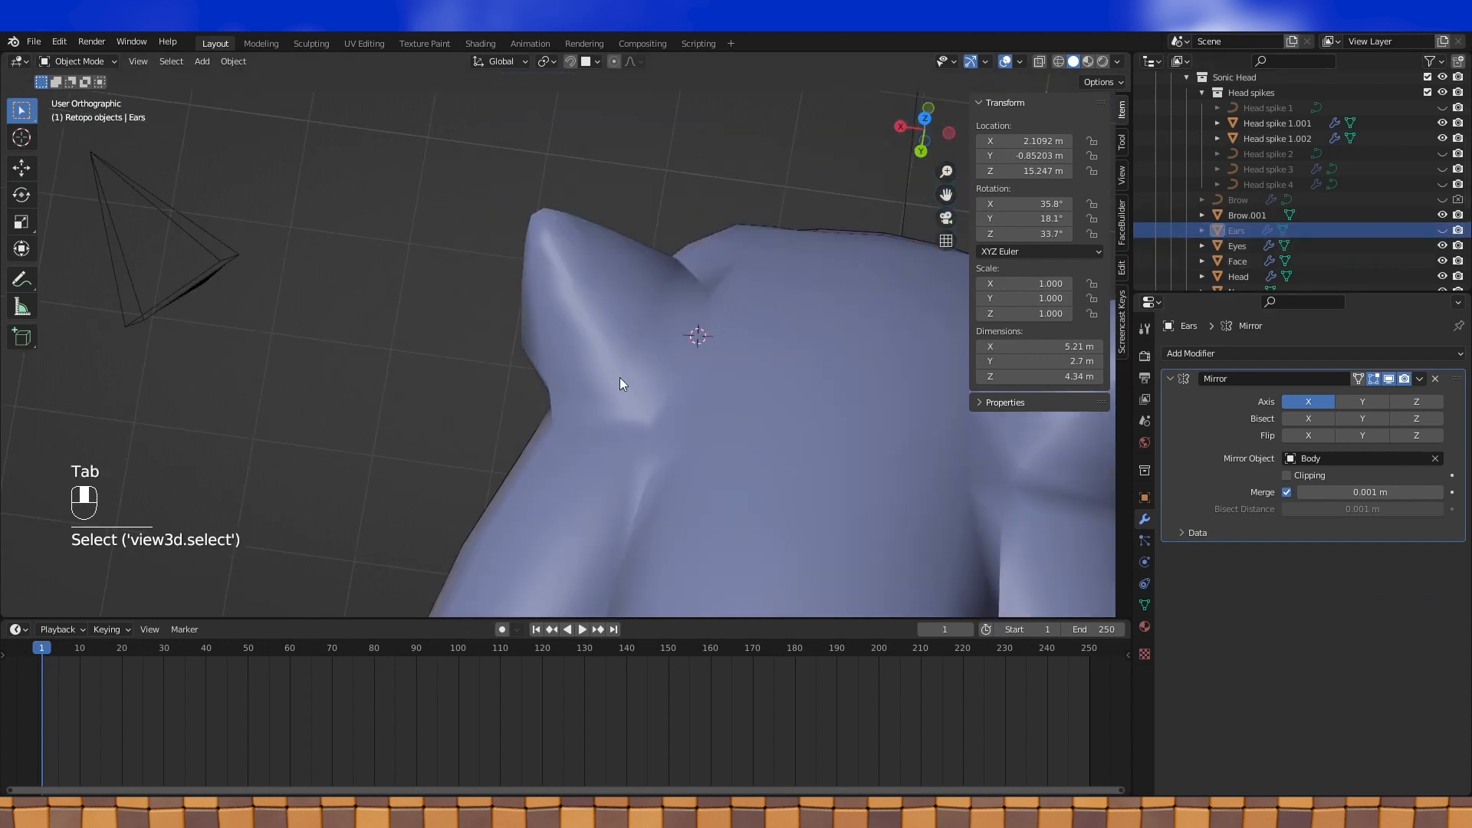
Connect the two vertices across the crease where the ear's rear base meets the head spike
{"action": "key", "text": "Tab"}
{"action": "scroll", "coordinate": [612, 376], "scroll_direction": "up", "scroll_amount": 1}
{"action": "left_click", "coordinate": [612, 375]}
{"action": "key", "text": "Tab"}
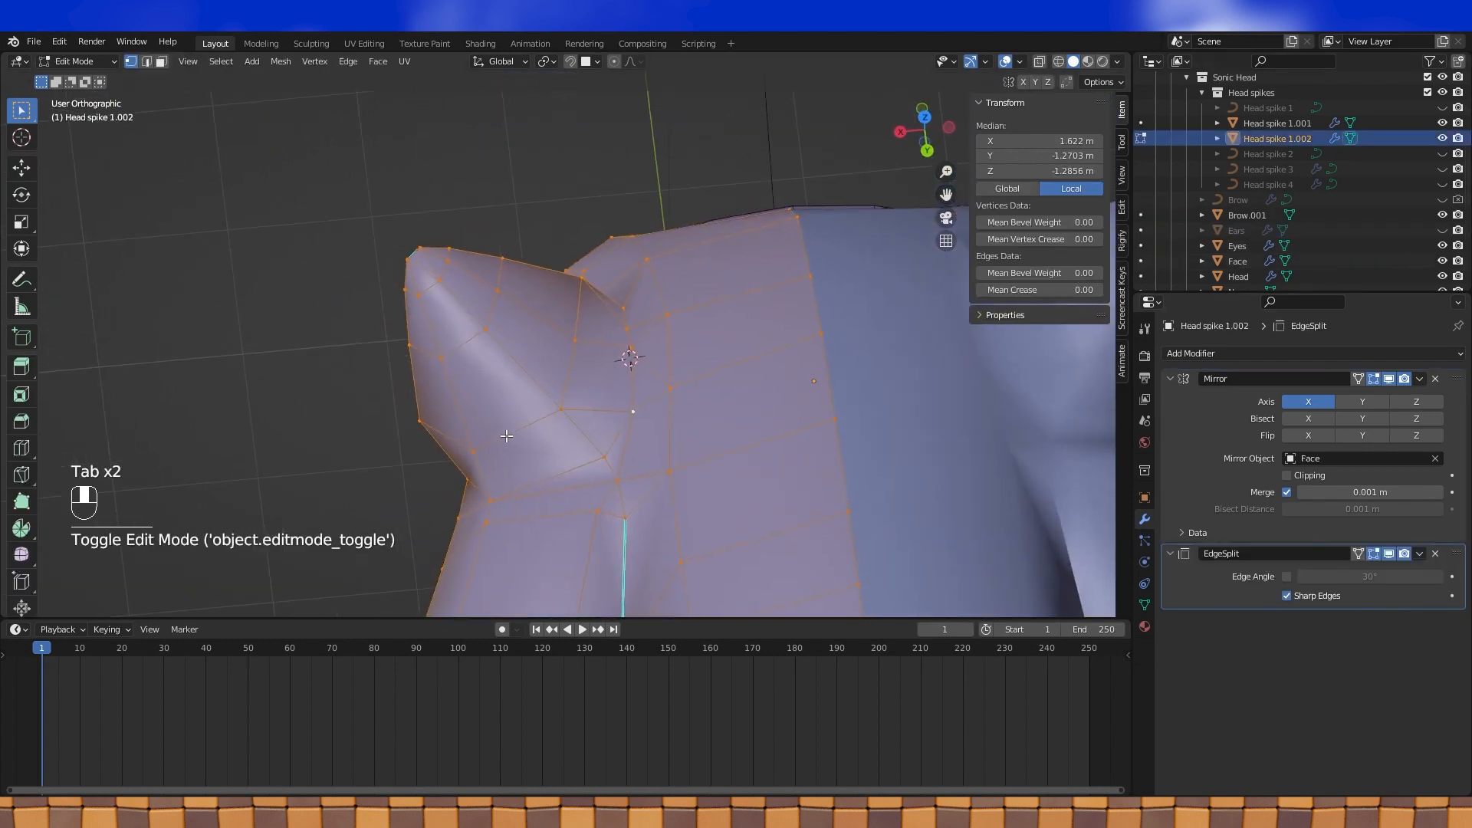
{"action": "scroll", "coordinate": [643, 333], "scroll_direction": "up", "scroll_amount": 2}
{"action": "middle_click_drag", "start_coordinate": [643, 333], "coordinate": [474, 420]}
{"action": "left_click", "coordinate": [584, 455], "text": "shift"}
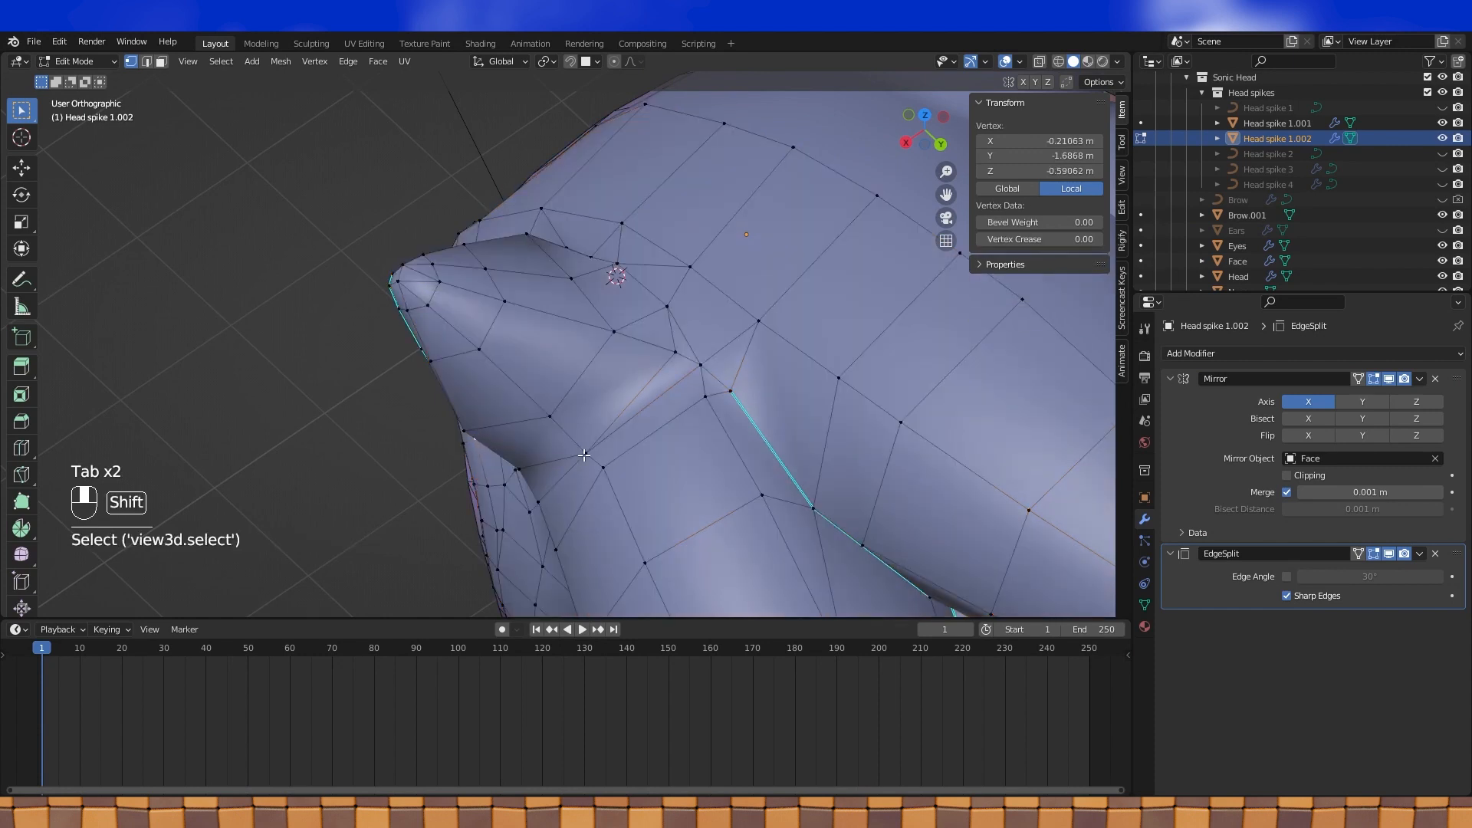
{"action": "middle_click_drag", "start_coordinate": [777, 404], "coordinate": [686, 414]}
{"action": "key", "text": "j"}
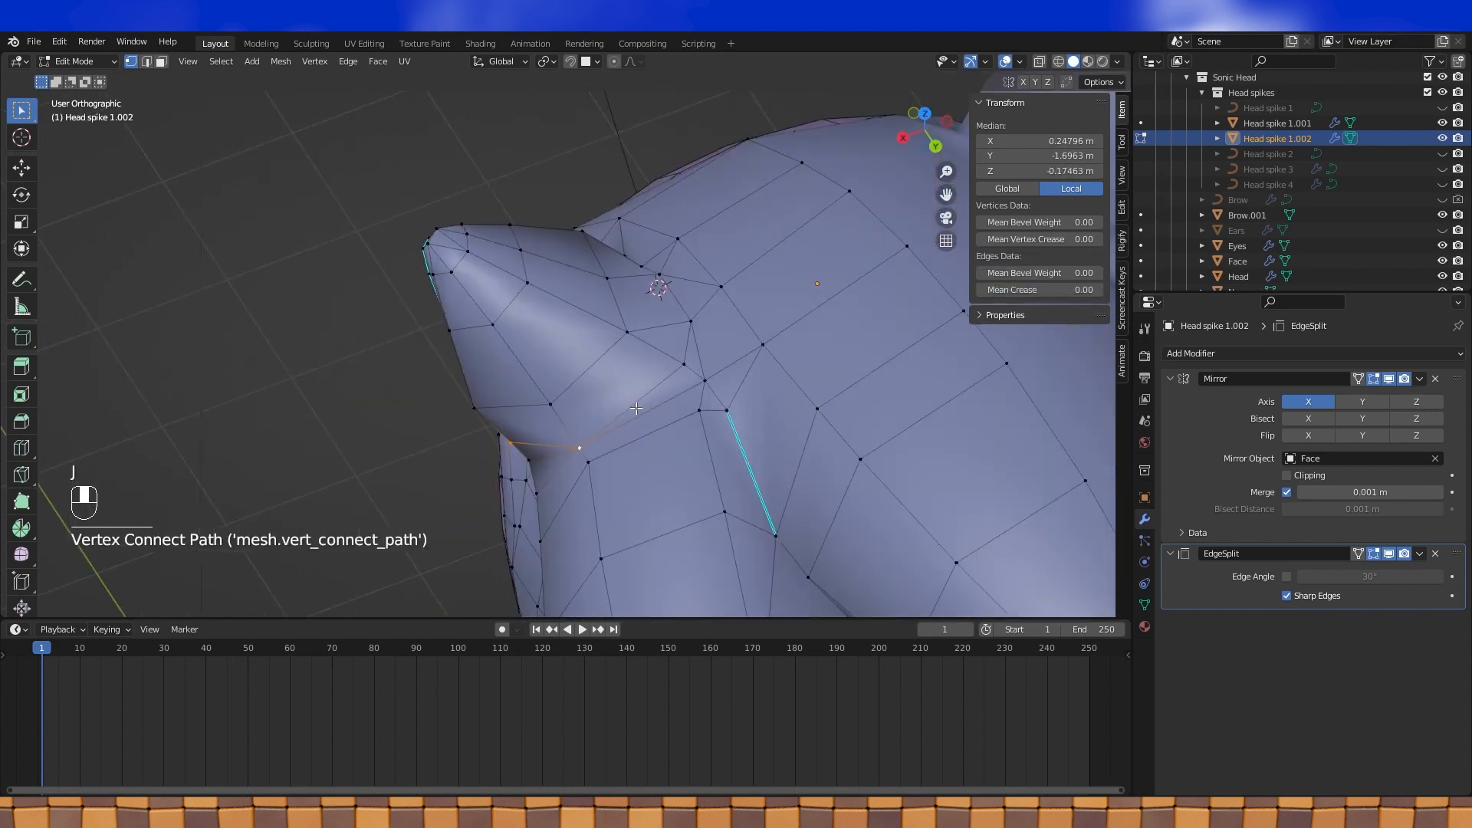
Check the shading around the ear's rear base and undo the new connecting edge
{"action": "key", "text": "Tab"}
{"action": "scroll", "coordinate": [565, 402], "scroll_direction": "down", "scroll_amount": 3}
{"action": "middle_click_drag", "start_coordinate": [566, 408], "coordinate": [873, 233]}
{"action": "key", "text": "Tab"}
{"action": "key", "text": "ctrl+z"}
{"action": "key", "text": "ctrl+z"}
{"action": "key", "text": "ctrl+z"}
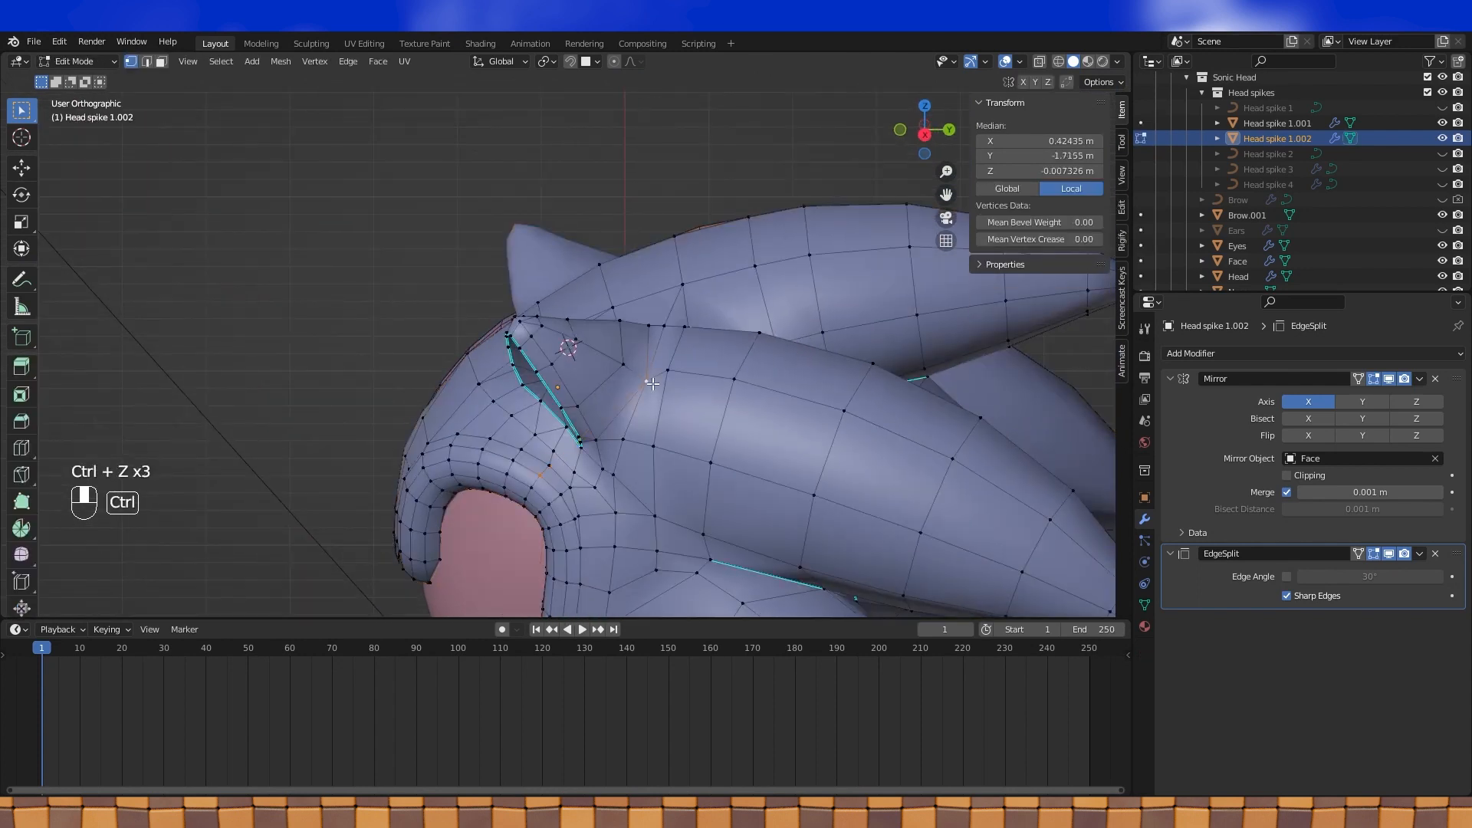
Try reconnecting the vertices behind the ear's base, compare the smooth shading, and undo the connection each time
{"action": "key", "text": "j"}
{"action": "key", "text": "Tab"}
{"action": "middle_click_drag", "start_coordinate": [646, 382], "coordinate": [641, 306]}
{"action": "key", "text": "Tab"}
{"action": "key", "text": "ctrl+z"}
{"action": "key", "text": "ctrl+z"}
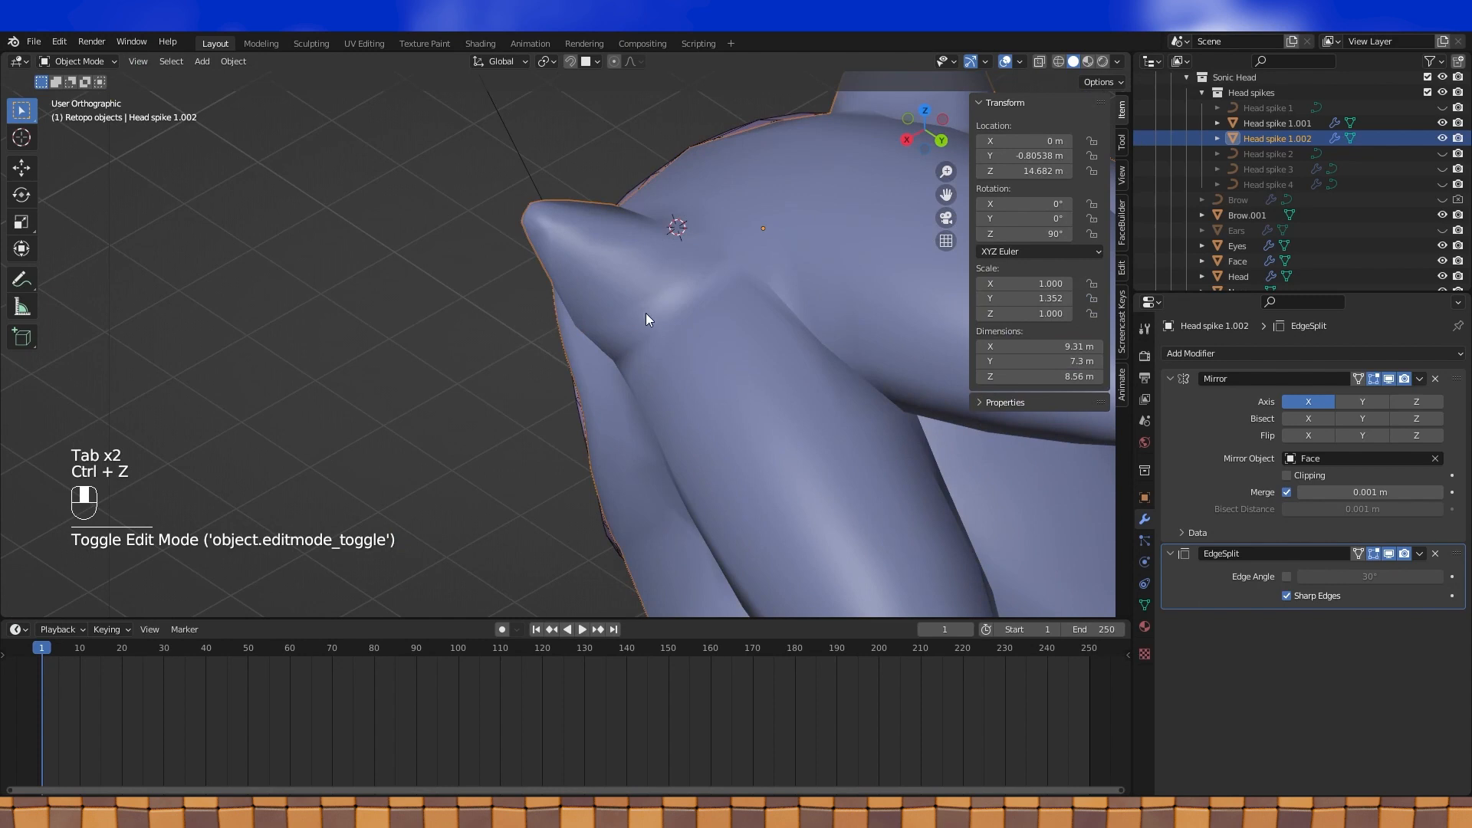
{"action": "middle_click_drag", "start_coordinate": [627, 354], "coordinate": [583, 374]}
{"action": "key", "text": "j"}
{"action": "key", "text": "Tab"}
{"action": "key", "text": "Tab"}
{"action": "middle_click_drag", "start_coordinate": [696, 362], "coordinate": [513, 348]}
{"action": "key", "text": "ctrl+z"}
{"action": "key", "text": "ctrl+z"}
{"action": "key", "text": "ctrl+z"}
Reposition the selected vertex where the ear's rear base blends into the head
{"action": "middle_click_drag", "start_coordinate": [678, 331], "coordinate": [617, 247]}
{"action": "middle_click_drag", "start_coordinate": [623, 303], "coordinate": [682, 326]}
{"action": "key", "text": "g"}
{"action": "left_click", "coordinate": [631, 297]}
Try sliding the neighbouring vertex at the ear's rear base along its edge, and undo the slide
{"action": "left_click", "coordinate": [645, 329]}
{"action": "key", "text": "g"}
{"action": "key", "text": "g"}
{"action": "left_click", "coordinate": [687, 322]}
{"action": "scroll", "coordinate": [675, 326], "scroll_direction": "down", "scroll_amount": 1}
{"action": "middle_click_drag", "start_coordinate": [582, 306], "coordinate": [661, 324]}
{"action": "key", "text": "ctrl+z"}
Move the vertex at the ear's lower rear and nudge the vertex higher on its back edge
{"action": "left_click", "coordinate": [617, 345]}
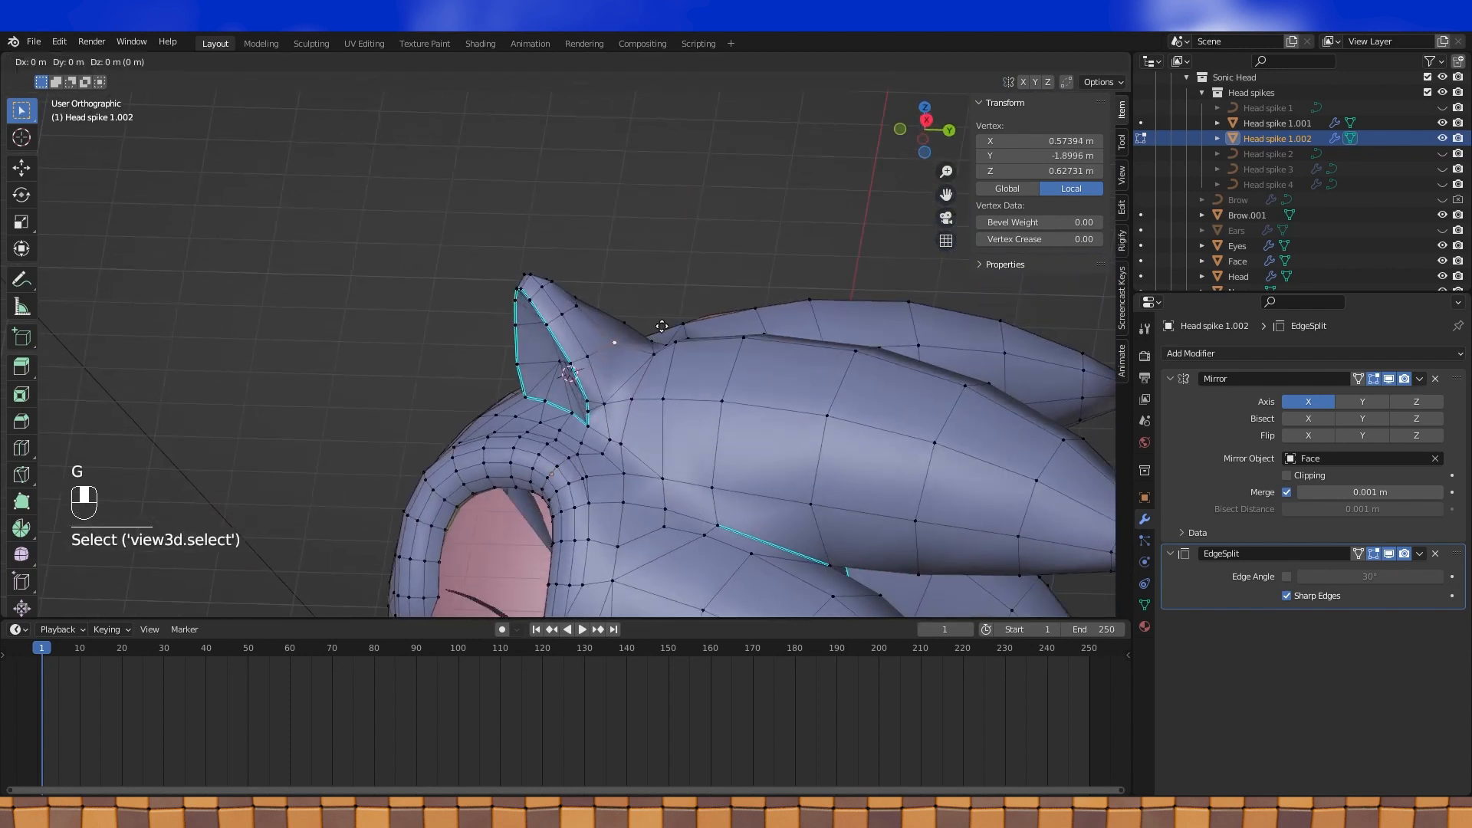
{"action": "left_click", "coordinate": [673, 322]}
{"action": "left_click", "coordinate": [579, 305]}
{"action": "key", "text": "g"}
{"action": "left_click", "coordinate": [584, 306]}
Reposition two more vertices around the ear's base to even out its shading, checking the surface in Object Mode
{"action": "key", "text": "Tab"}
{"action": "middle_click_drag", "start_coordinate": [640, 357], "coordinate": [536, 469]}
{"action": "key", "text": "Tab"}
{"action": "scroll", "coordinate": [712, 338], "scroll_direction": "up", "scroll_amount": 2}
{"action": "key", "text": "g"}
{"action": "left_click", "coordinate": [639, 372]}
{"action": "key", "text": "Tab"}
{"action": "mouse_move", "coordinate": [769, 378]}
{"action": "middle_mouse_down"}
{"action": "mouse_move", "coordinate": [554, 444]}
{"action": "mouse_move", "coordinate": [529, 400]}
{"action": "mouse_move", "coordinate": [771, 365]}
{"action": "mouse_move", "coordinate": [793, 333]}
{"action": "mouse_move", "coordinate": [872, 293]}
{"action": "mouse_move", "coordinate": [769, 368]}
{"action": "middle_mouse_up"}
{"action": "key", "text": "Tab"}
{"action": "left_click", "coordinate": [486, 344]}
{"action": "key", "text": "g"}
{"action": "left_click", "coordinate": [491, 340]}
Move the two head vertices at the eye socket's lower outer corner forward over the muzzle's edge
{"action": "key", "text": "Tab"}
{"action": "scroll", "coordinate": [569, 357], "scroll_direction": "down", "scroll_amount": 3}
{"action": "left_click", "coordinate": [811, 360]}
{"action": "key", "text": "Tab"}
{"action": "scroll", "coordinate": [801, 328], "scroll_direction": "up", "scroll_amount": 5}
{"action": "middle_click_drag", "start_coordinate": [996, 368], "coordinate": [721, 437], "text": "shift"}
{"action": "scroll", "coordinate": [820, 354], "scroll_direction": "up", "scroll_amount": 2}
{"action": "scroll", "coordinate": [798, 412], "scroll_direction": "up", "scroll_amount": 2}
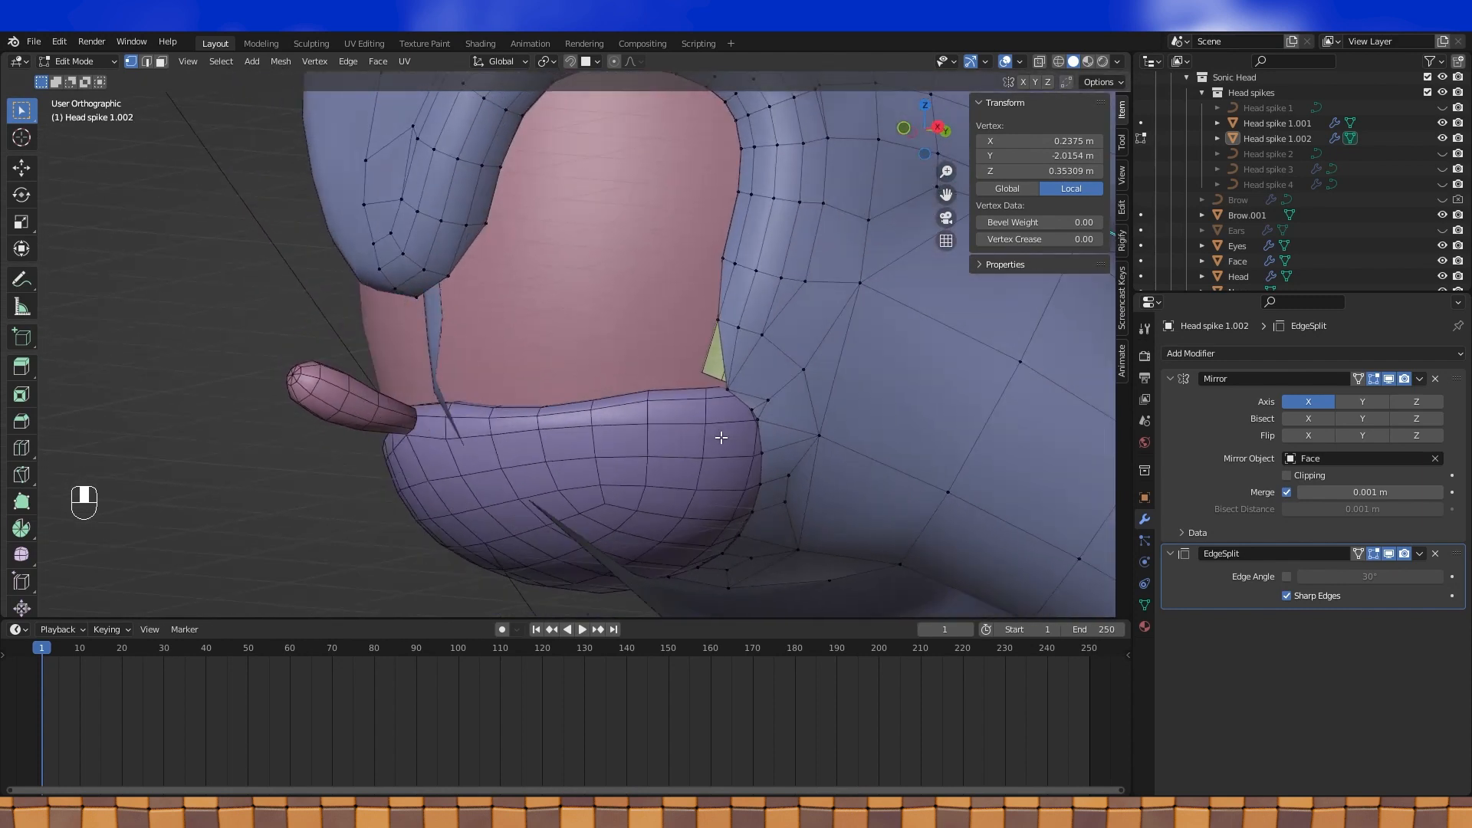
{"action": "scroll", "coordinate": [719, 437], "scroll_direction": "up", "scroll_amount": 2}
{"action": "middle_click_drag", "start_coordinate": [859, 430], "coordinate": [773, 410], "text": "shift"}
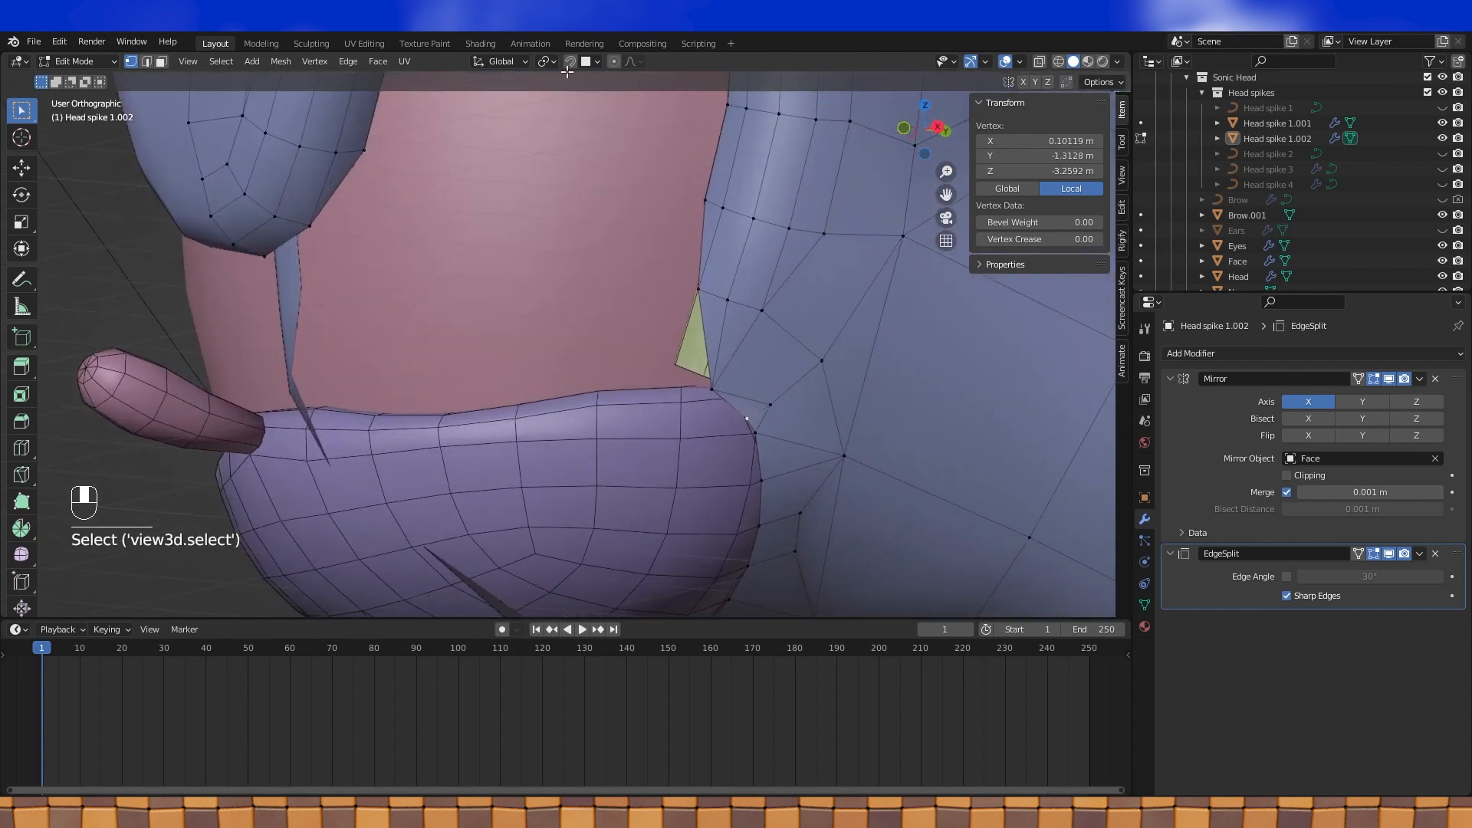
{"action": "key", "text": "g"}
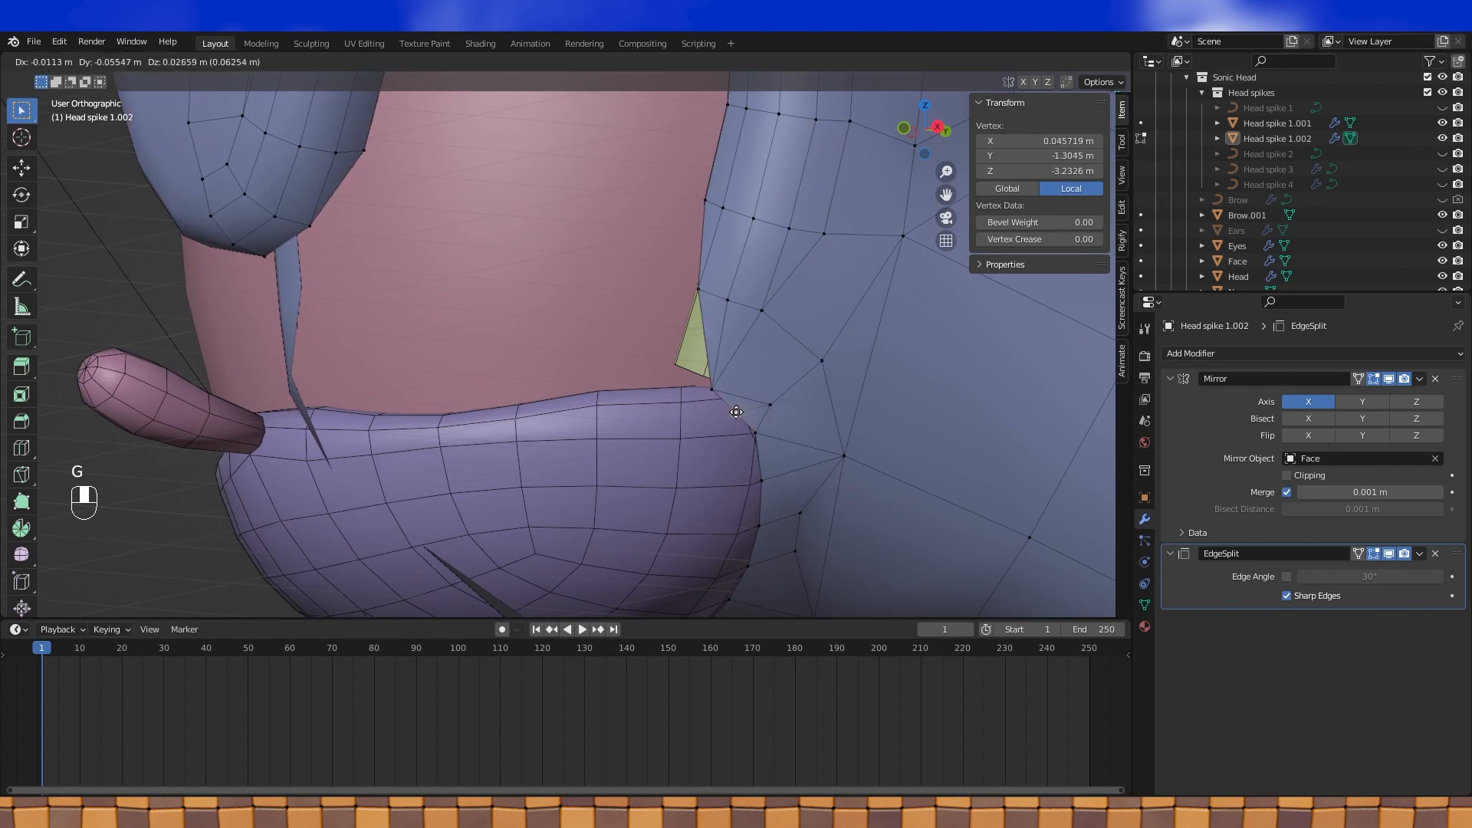
{"action": "left_click", "coordinate": [737, 411]}
{"action": "left_click", "coordinate": [706, 389]}
{"action": "key", "text": "g"}
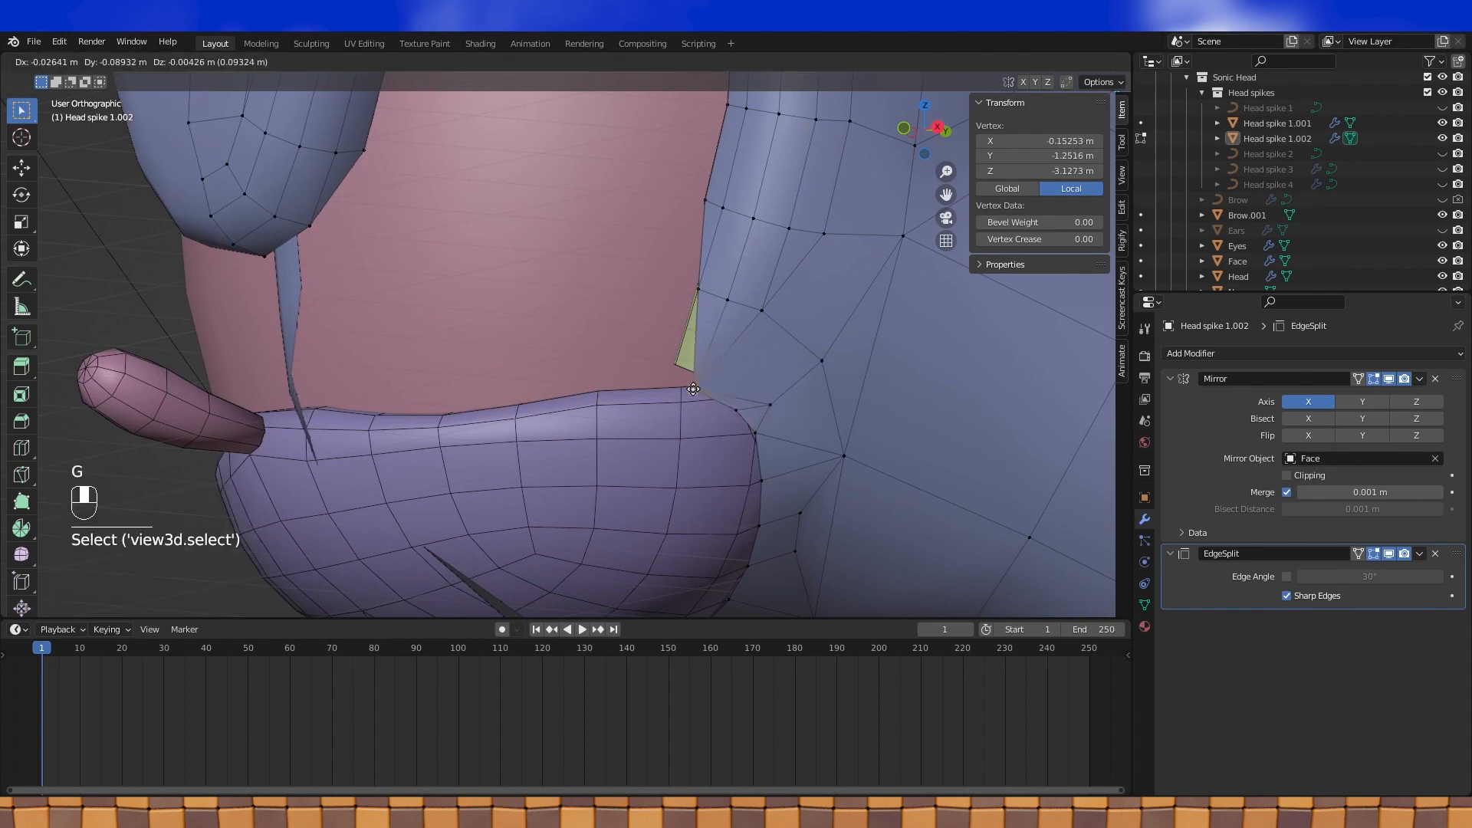
{"action": "left_click", "coordinate": [683, 386]}
Toggle the Eyes object's visibility off and on, and hide the Brow.001 object
{"action": "middle_click_drag", "start_coordinate": [684, 386], "coordinate": [607, 328]}
{"action": "key", "text": "Tab"}
{"action": "left_click", "coordinate": [624, 351]}
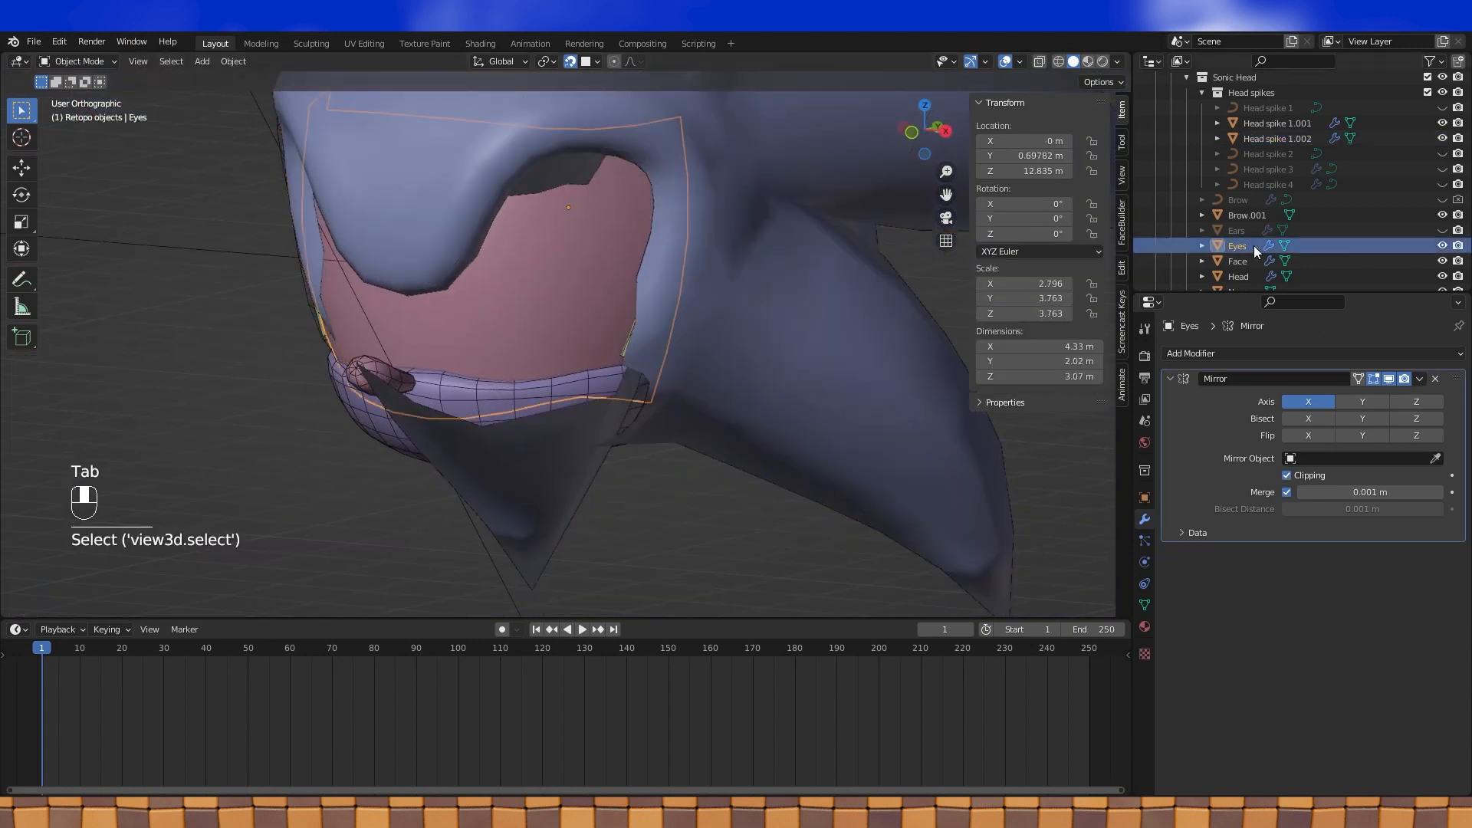
{"action": "left_click", "coordinate": [1441, 245]}
{"action": "left_click", "coordinate": [1441, 246]}
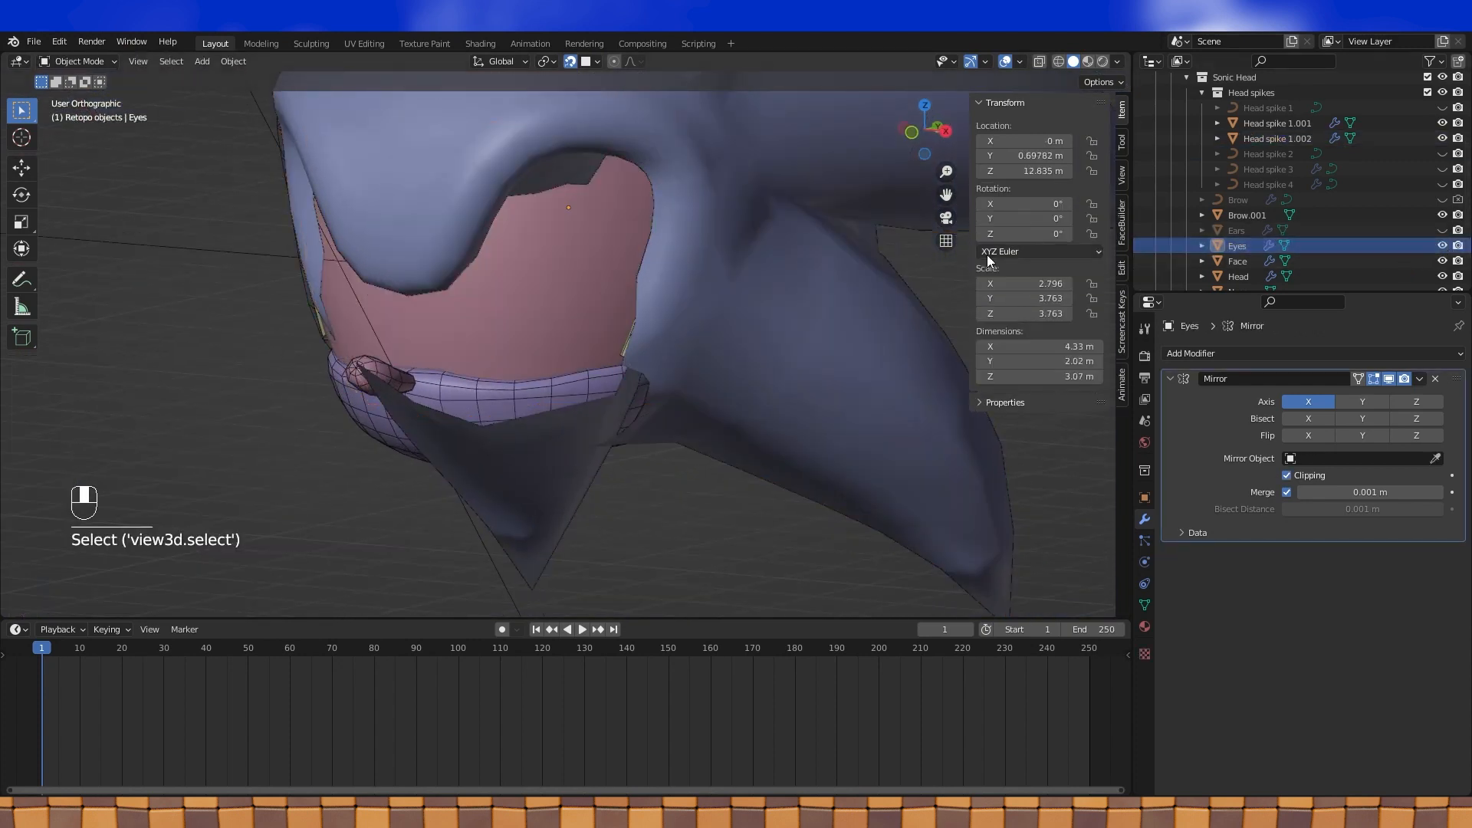
{"action": "left_click", "coordinate": [626, 347]}
{"action": "middle_click_drag", "start_coordinate": [825, 370], "coordinate": [661, 365]}
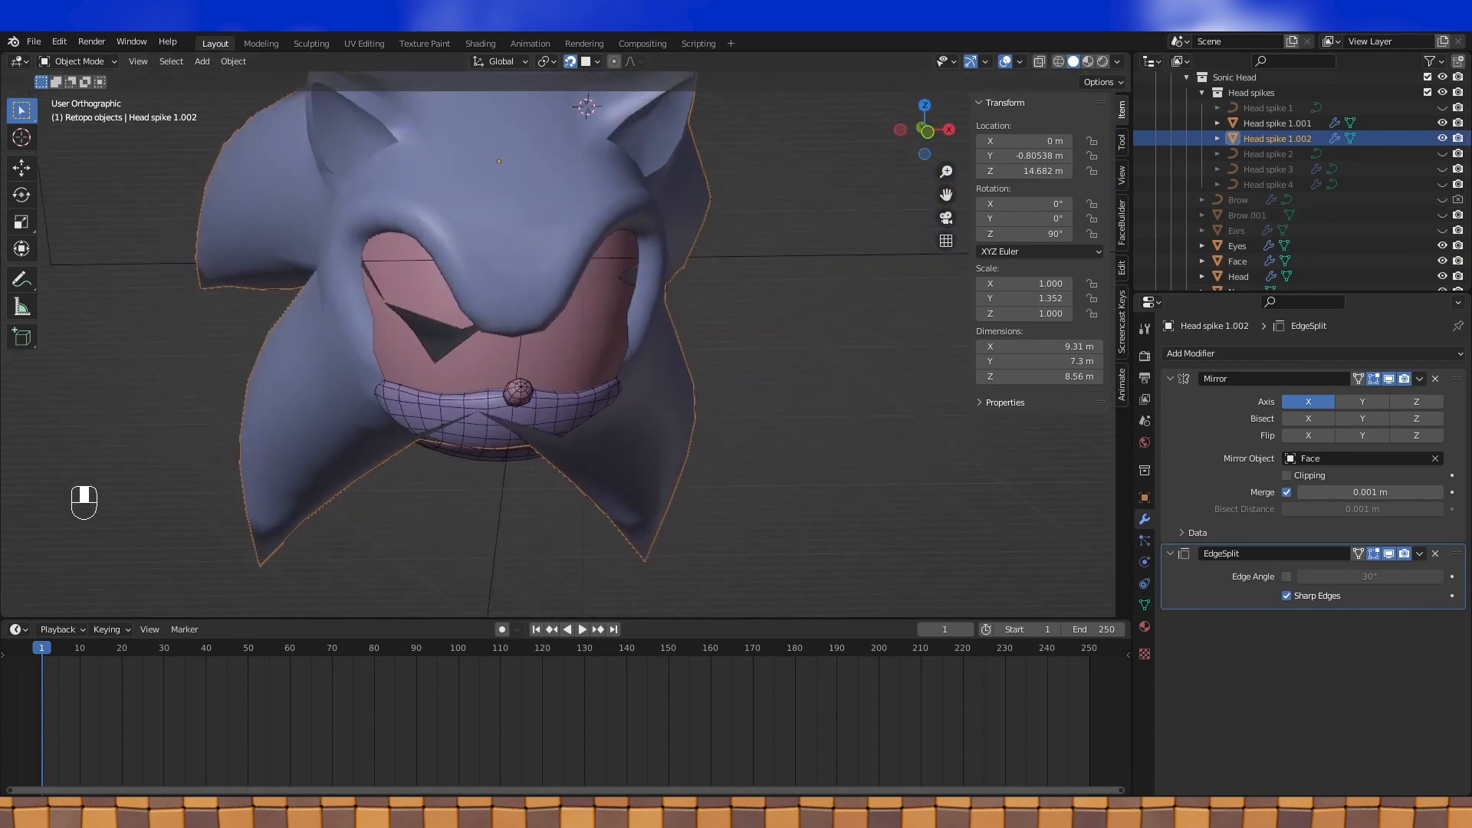
Turn off In Front in the viewport display of the Head spike 1.002 mesh
{"action": "scroll", "coordinate": [783, 339], "scroll_direction": "up", "scroll_amount": 4}
{"action": "left_click", "coordinate": [647, 347]}
{"action": "key", "text": "Tab"}
{"action": "middle_click_drag", "start_coordinate": [716, 333], "coordinate": [647, 336]}
{"action": "left_click", "coordinate": [1144, 497]}
{"action": "scroll", "coordinate": [1300, 653], "scroll_direction": "down", "scroll_amount": 5}
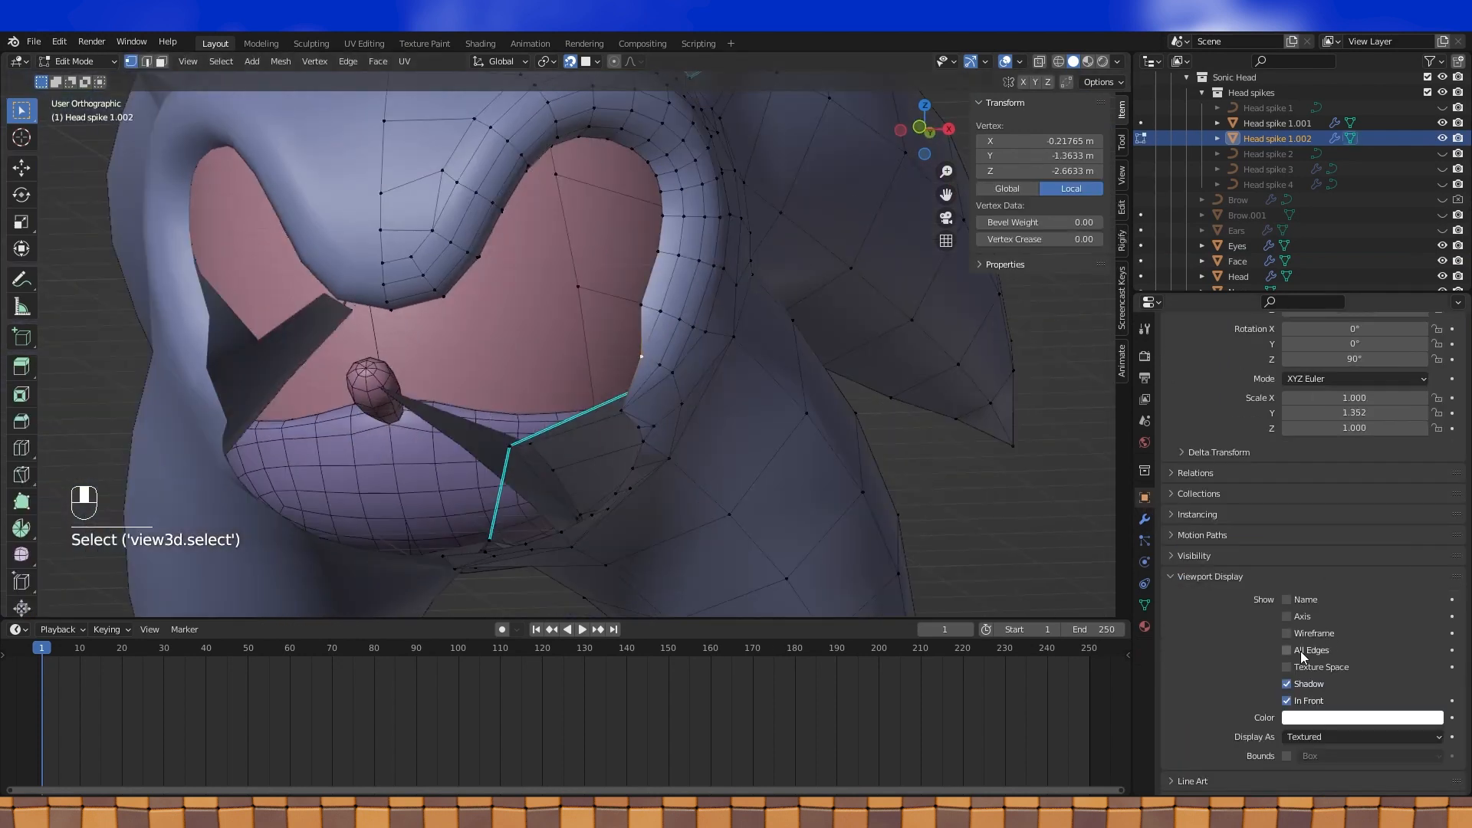
{"action": "left_click", "coordinate": [1287, 701]}
{"action": "scroll", "coordinate": [912, 463], "scroll_direction": "down", "scroll_amount": 3}
Hide the original Head object and the Head spike 1.001 mesh
{"action": "key", "text": "Tab"}
{"action": "left_click", "coordinate": [912, 463]}
{"action": "middle_click_drag", "start_coordinate": [912, 463], "coordinate": [719, 324]}
{"action": "left_click", "coordinate": [696, 292]}
{"action": "left_click", "coordinate": [674, 297]}
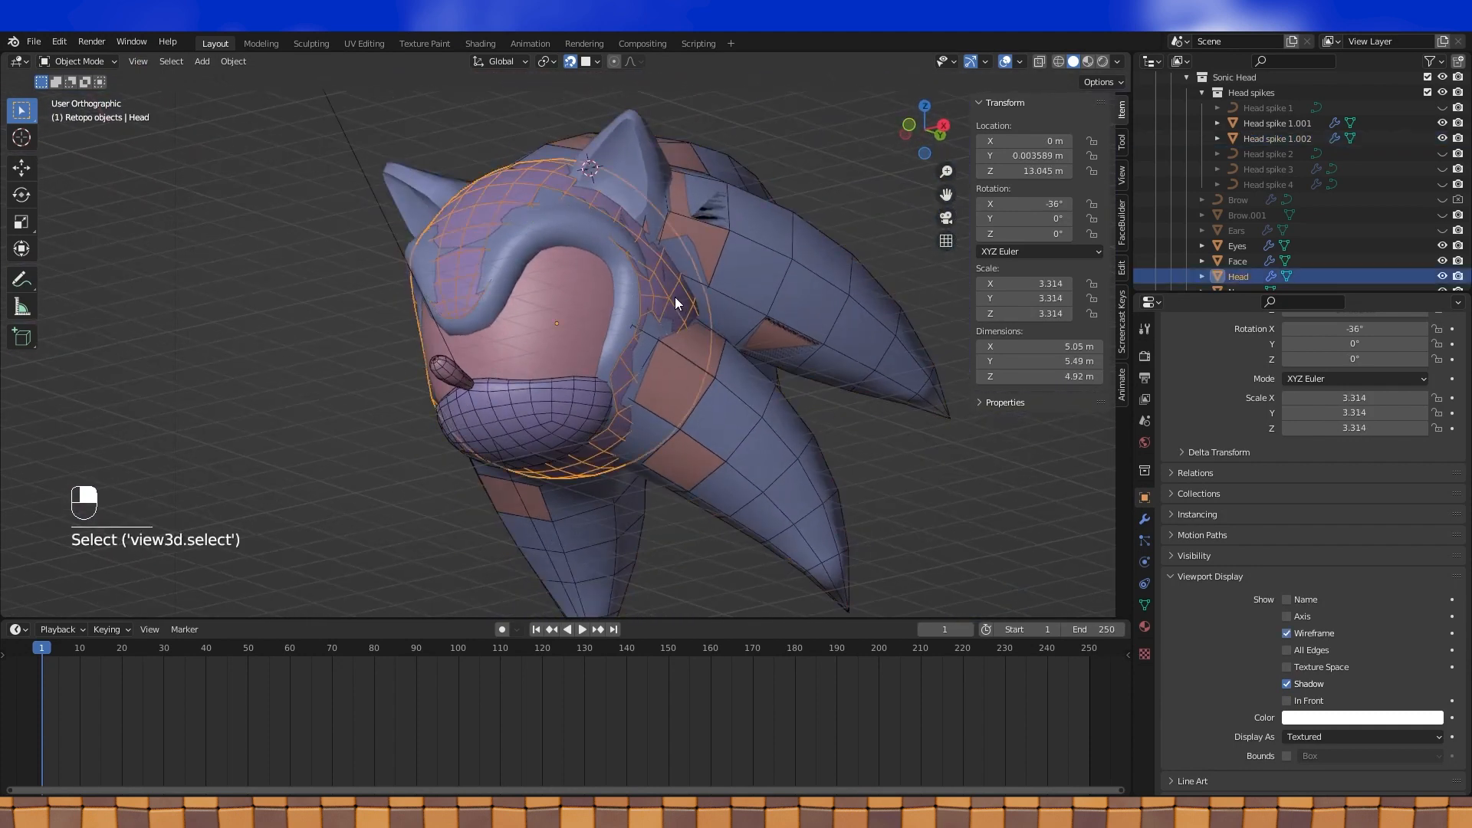
{"action": "key", "text": "h"}
{"action": "middle_click_drag", "start_coordinate": [920, 393], "coordinate": [805, 479]}
{"action": "left_click", "coordinate": [672, 258]}
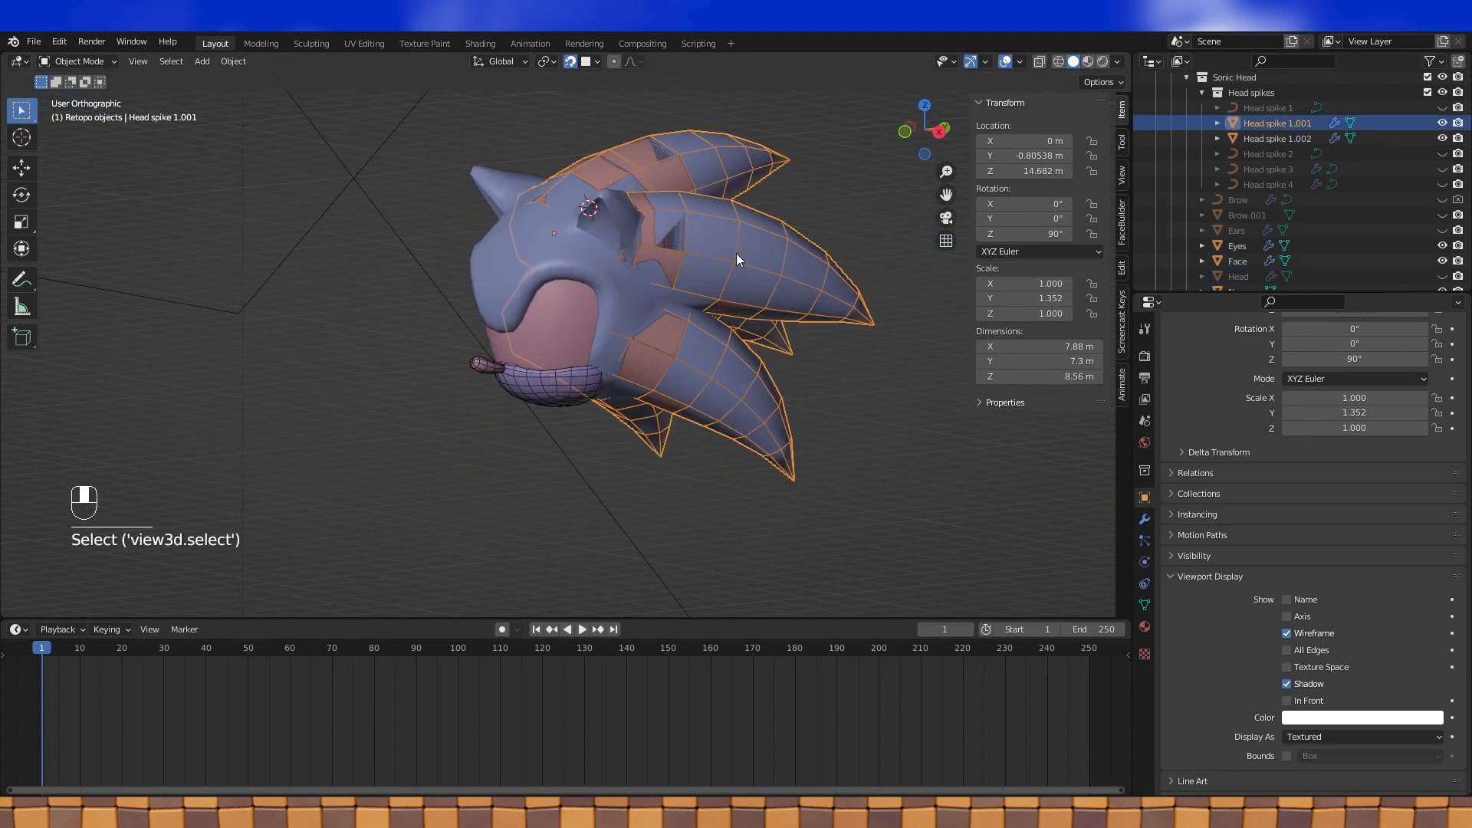
{"action": "left_click", "coordinate": [1442, 123]}
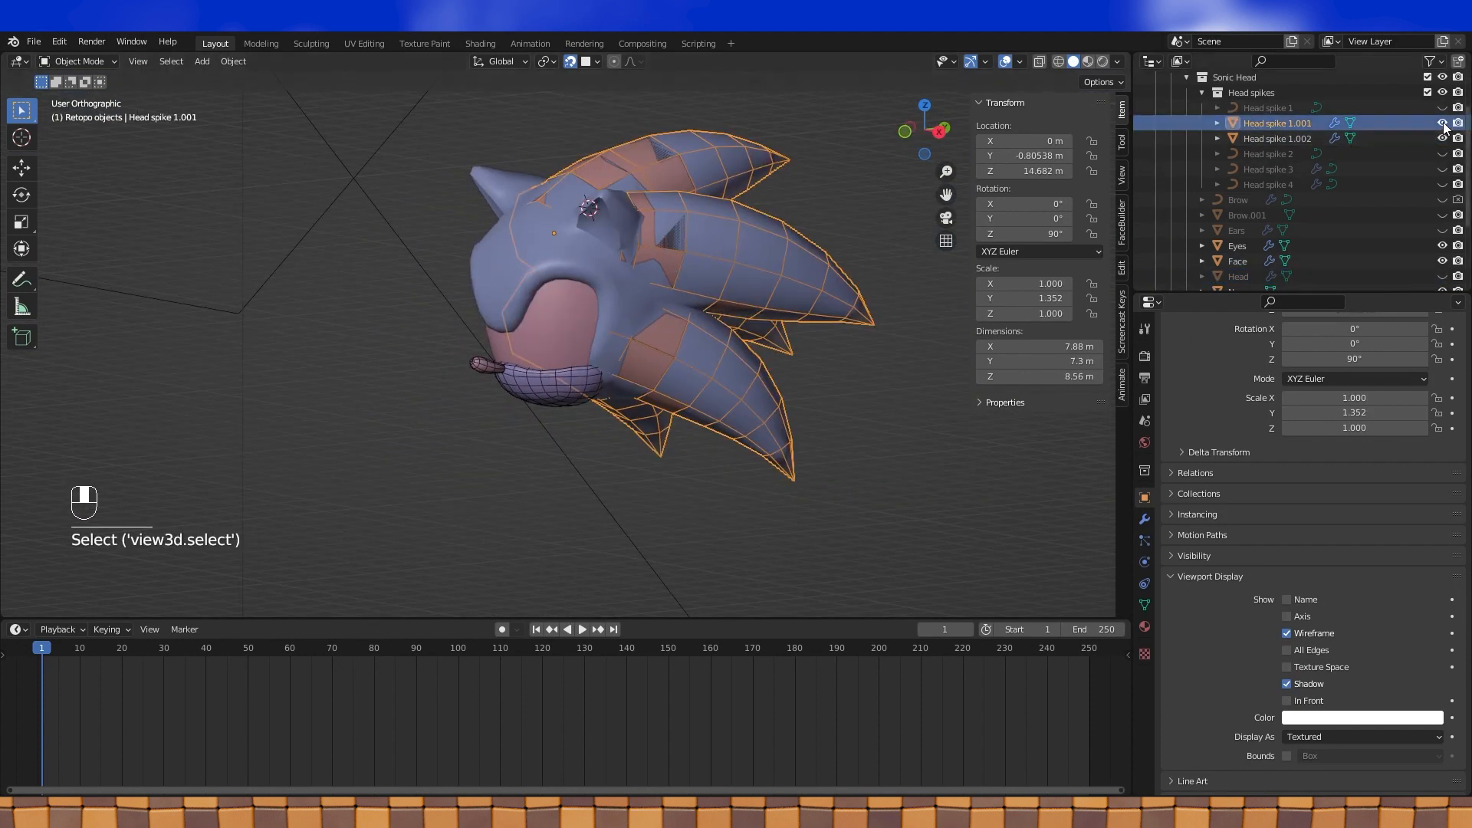
Turn off the wireframe display for the Face and Nose objects
{"action": "left_click", "coordinate": [1288, 135]}
{"action": "left_click", "coordinate": [840, 450]}
{"action": "middle_click_drag", "start_coordinate": [840, 450], "coordinate": [739, 429]}
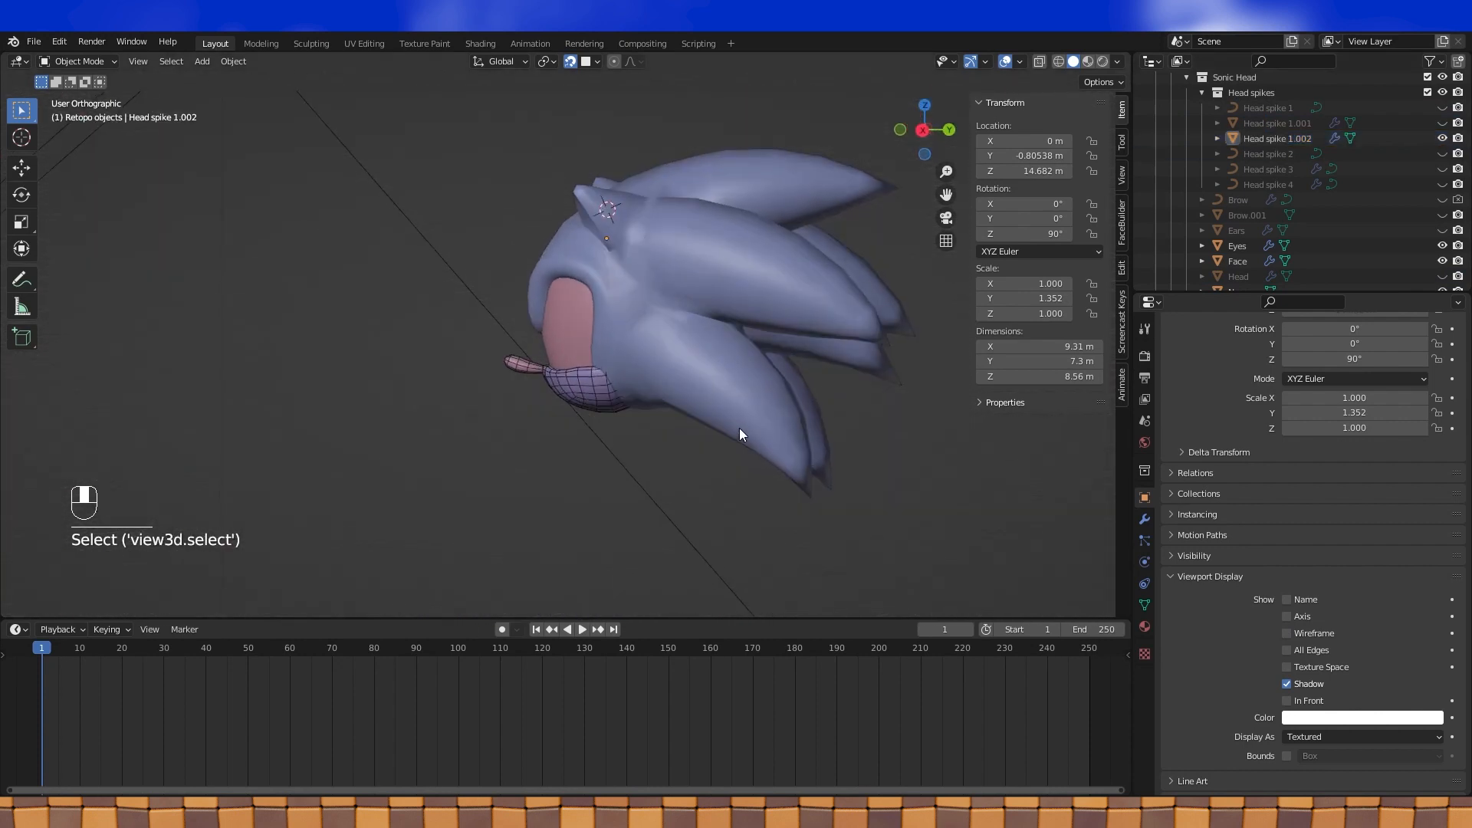
{"action": "key", "text": "KP_3"}
{"action": "scroll", "coordinate": [778, 354], "scroll_direction": "up", "scroll_amount": 1}
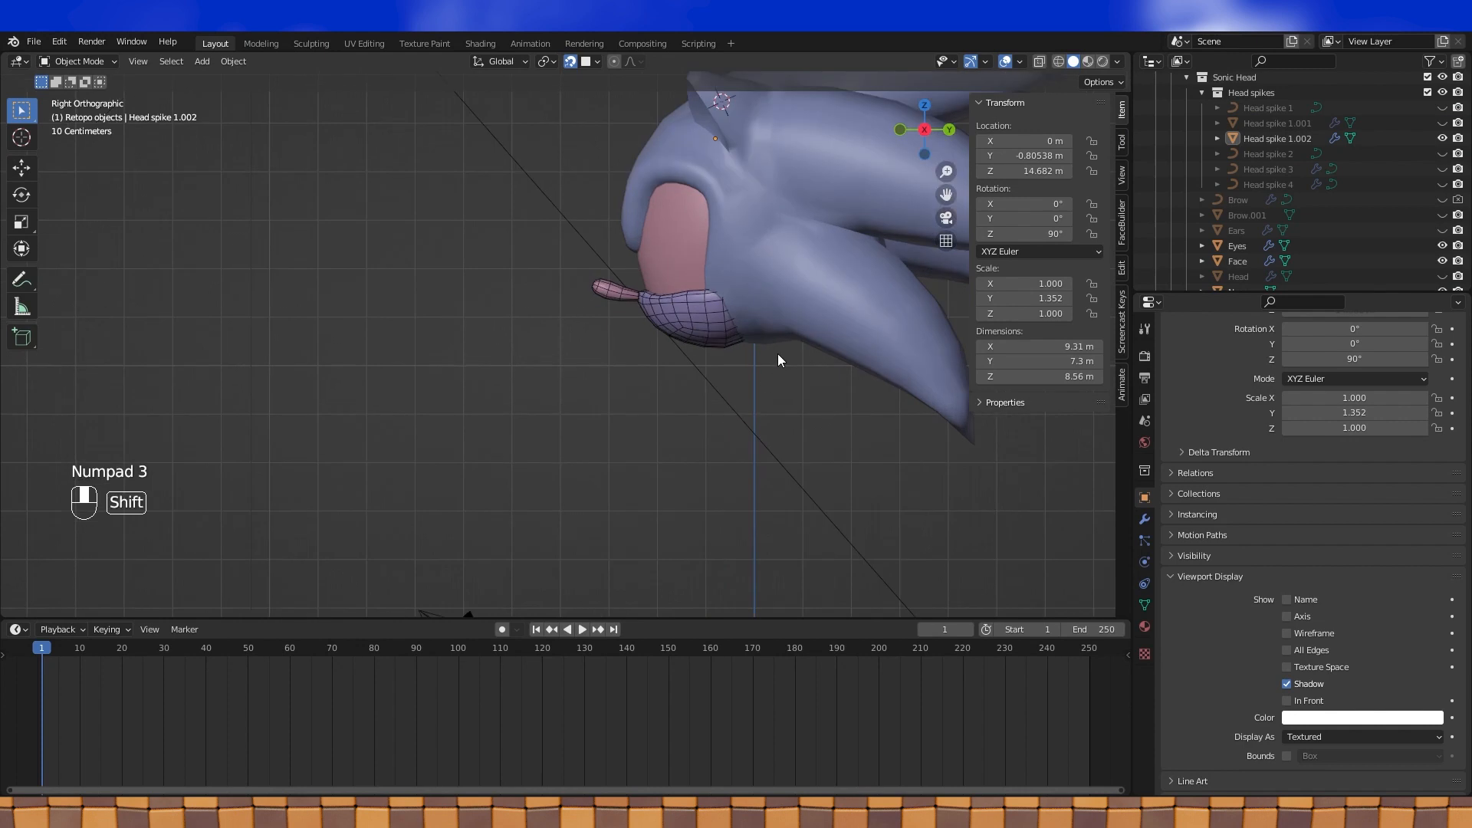
{"action": "middle_click_drag", "start_coordinate": [778, 354], "coordinate": [653, 453], "text": "shift"}
{"action": "scroll", "coordinate": [653, 453], "scroll_direction": "up", "scroll_amount": 1}
{"action": "left_click", "coordinate": [729, 380]}
{"action": "left_click", "coordinate": [578, 438]}
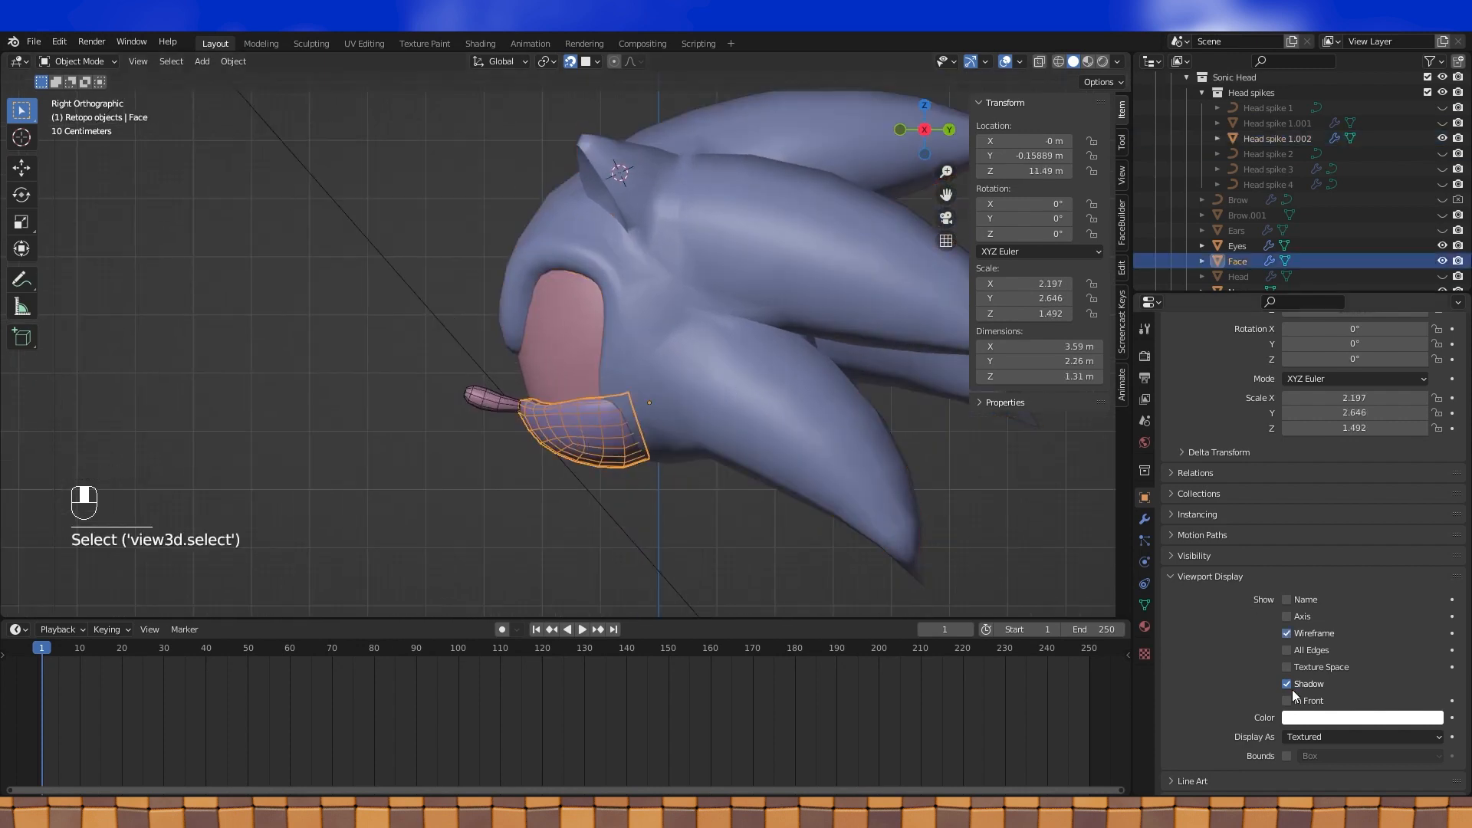
{"action": "left_click", "coordinate": [490, 406]}
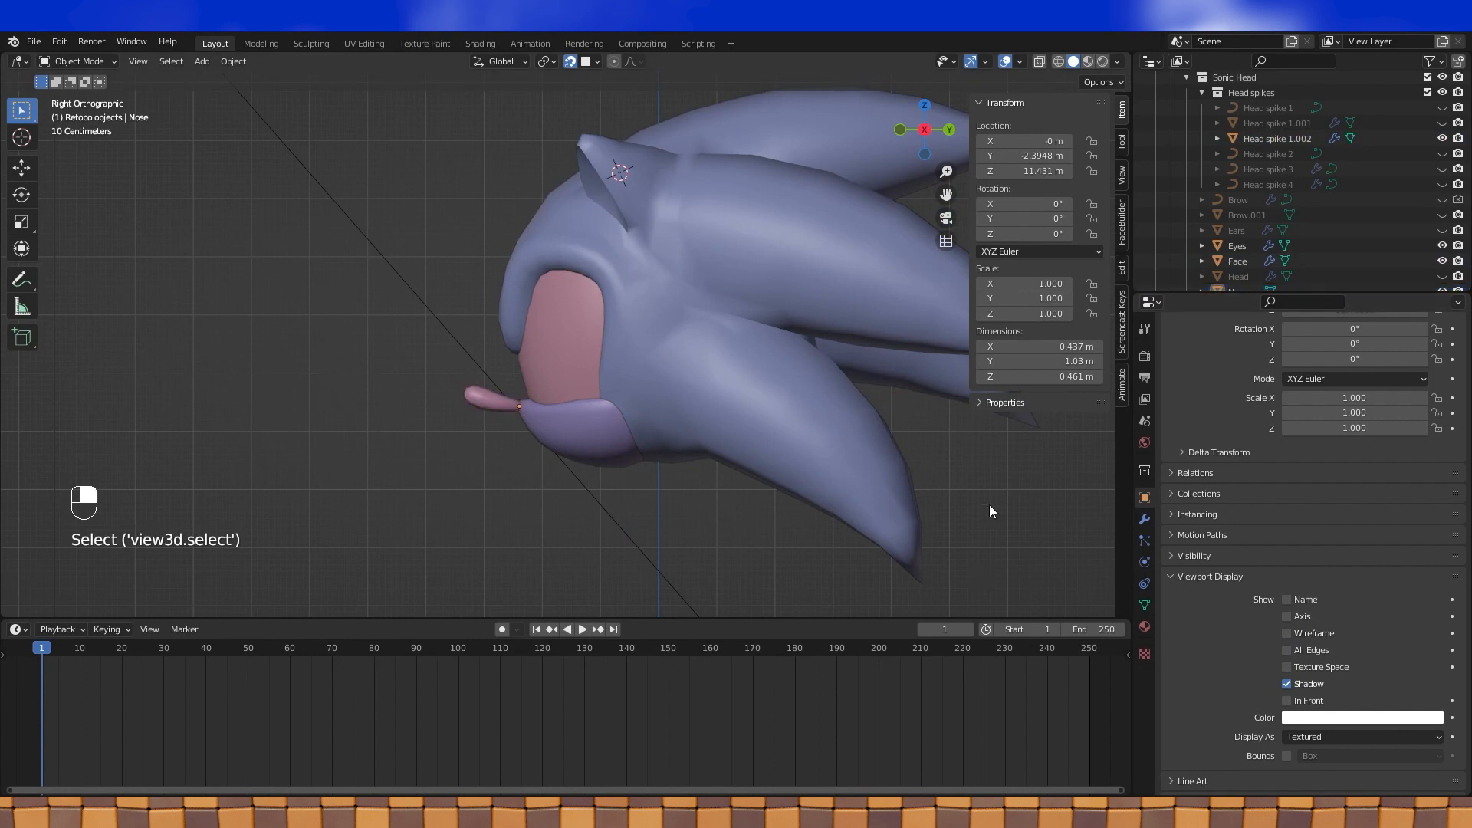
{"action": "scroll", "coordinate": [920, 496], "scroll_direction": "down", "scroll_amount": 2}
{"action": "middle_click_drag", "start_coordinate": [854, 486], "coordinate": [784, 471], "text": "shift"}
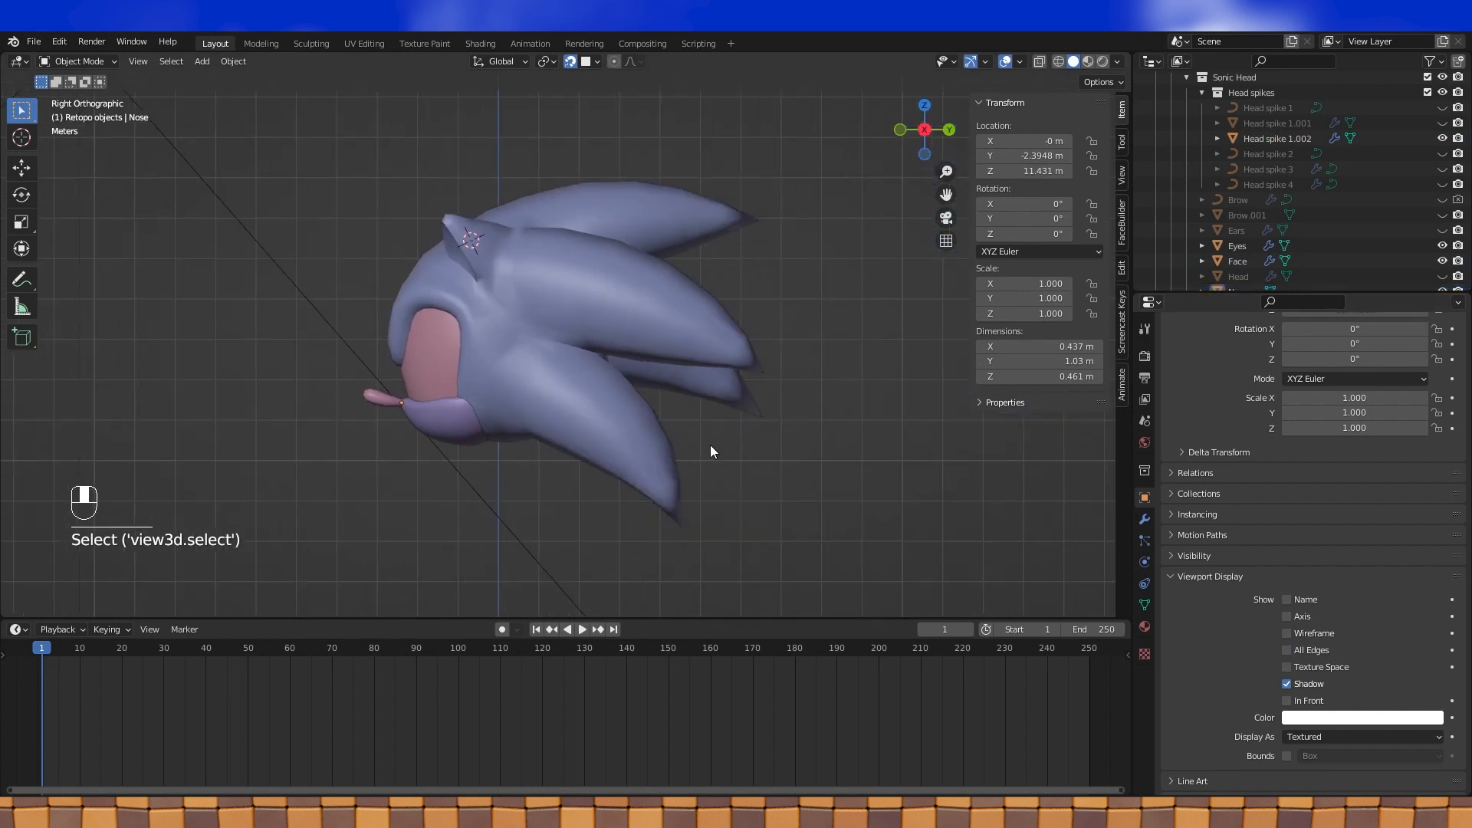
Connect the two vertices at the brow's lower tip beside the centre seam of the head mesh
{"action": "middle_click_drag", "start_coordinate": [464, 423], "coordinate": [918, 460]}
{"action": "scroll", "coordinate": [919, 460], "scroll_direction": "up", "scroll_amount": 3}
{"action": "middle_click_drag", "start_coordinate": [791, 424], "coordinate": [710, 334], "text": "shift"}
{"action": "left_click", "coordinate": [787, 363]}
{"action": "key", "text": "Tab"}
{"action": "scroll", "coordinate": [750, 366], "scroll_direction": "up", "scroll_amount": 1}
{"action": "left_click", "coordinate": [703, 356]}
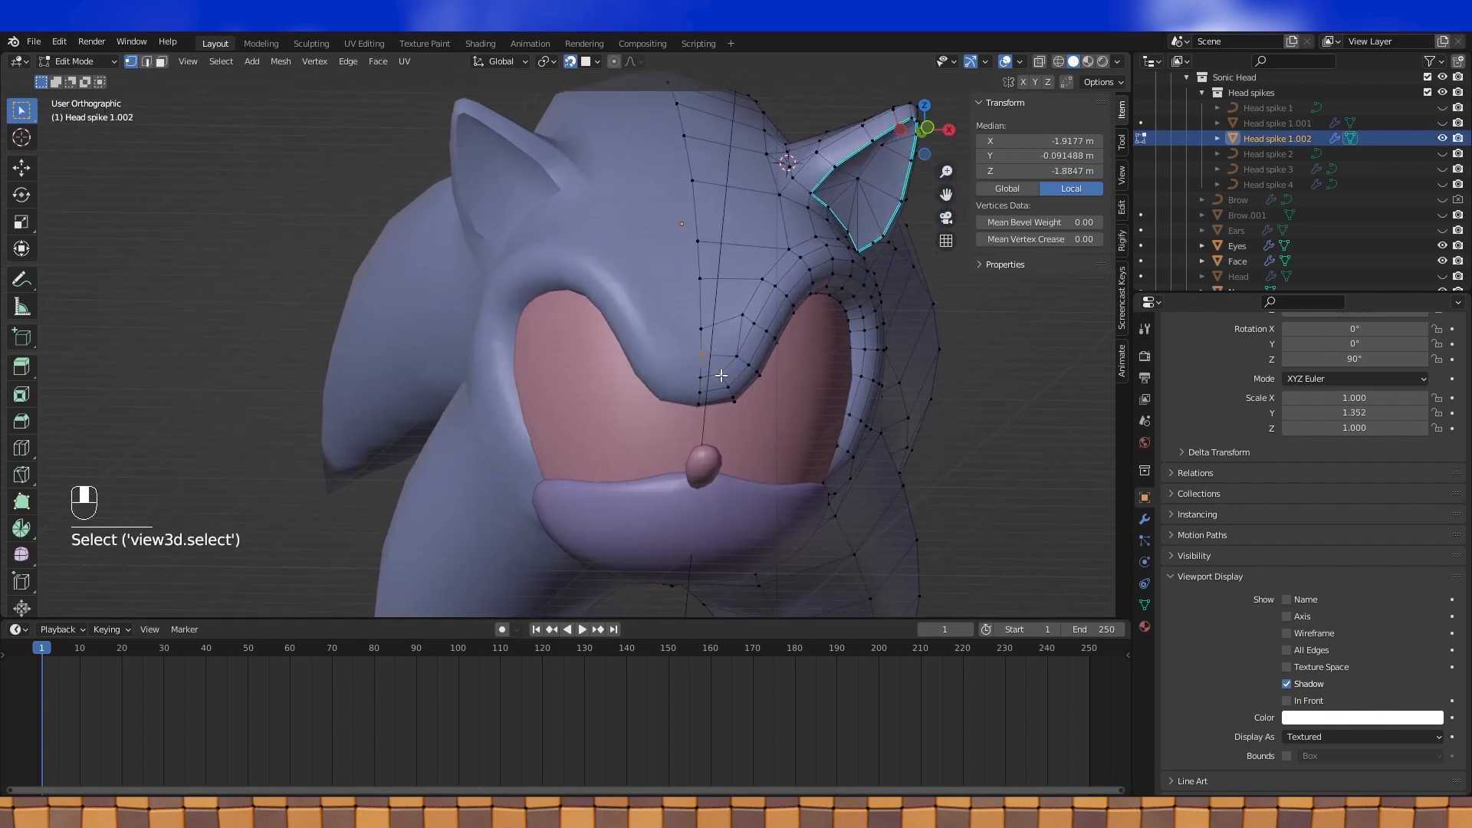
{"action": "key", "text": "j"}
Try a centred loop cut across the brow's lower tip beside the centre seam, and undo it
{"action": "middle_click_drag", "start_coordinate": [760, 373], "coordinate": [712, 346], "text": "shift"}
{"action": "left_click", "coordinate": [706, 333]}
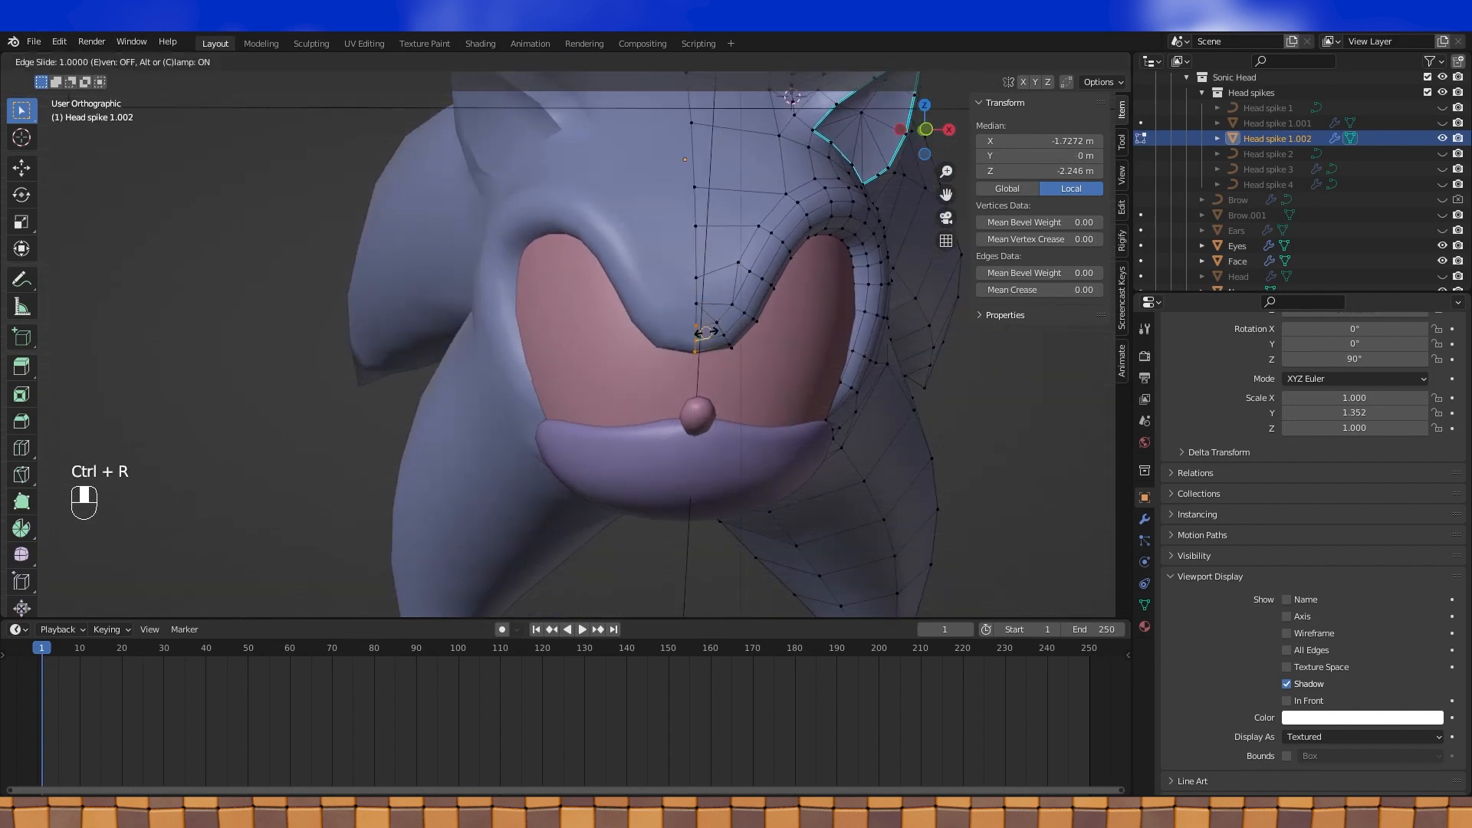
{"action": "left_click", "coordinate": [705, 333]}
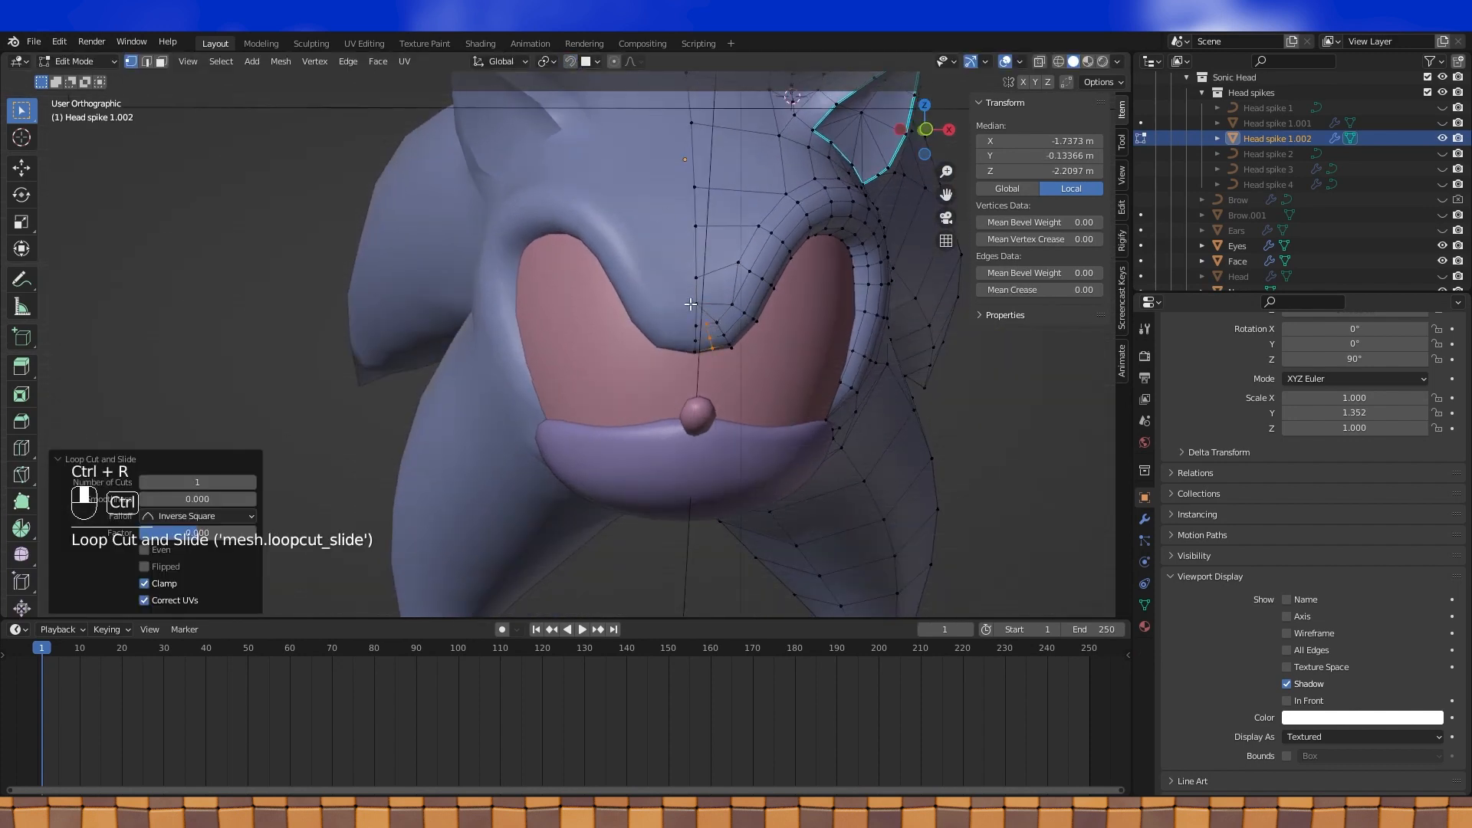
{"action": "key", "text": "ctrl+z"}
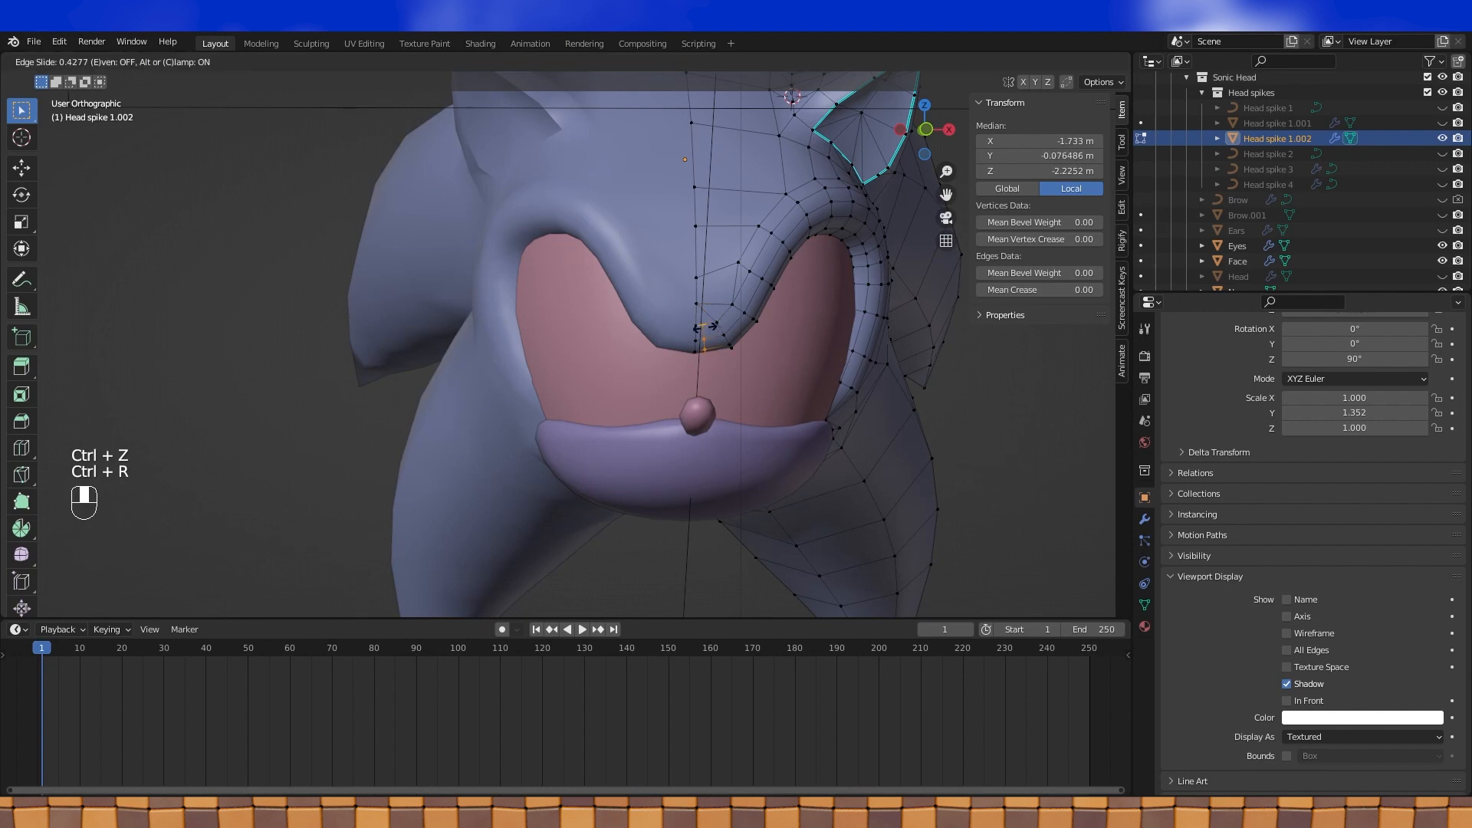
Add a loop cut near the centre seam at the brow's tip and connect its upper vertex to the seam vertex above
{"action": "left_click", "coordinate": [706, 326]}
{"action": "left_click", "coordinate": [694, 297], "text": "shift"}
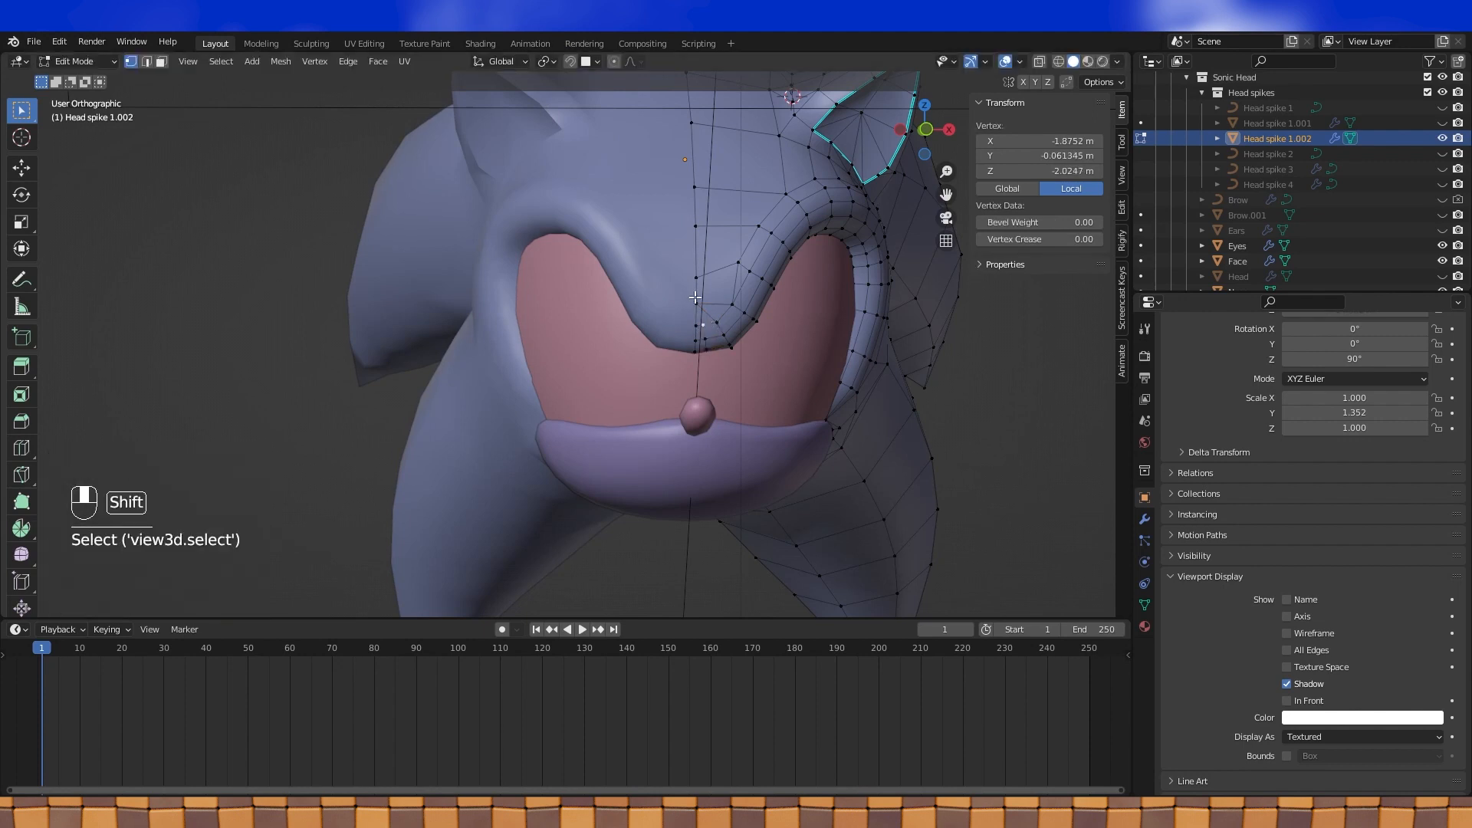
{"action": "key", "text": "j"}
{"action": "middle_click_drag", "start_coordinate": [695, 304], "coordinate": [699, 326]}
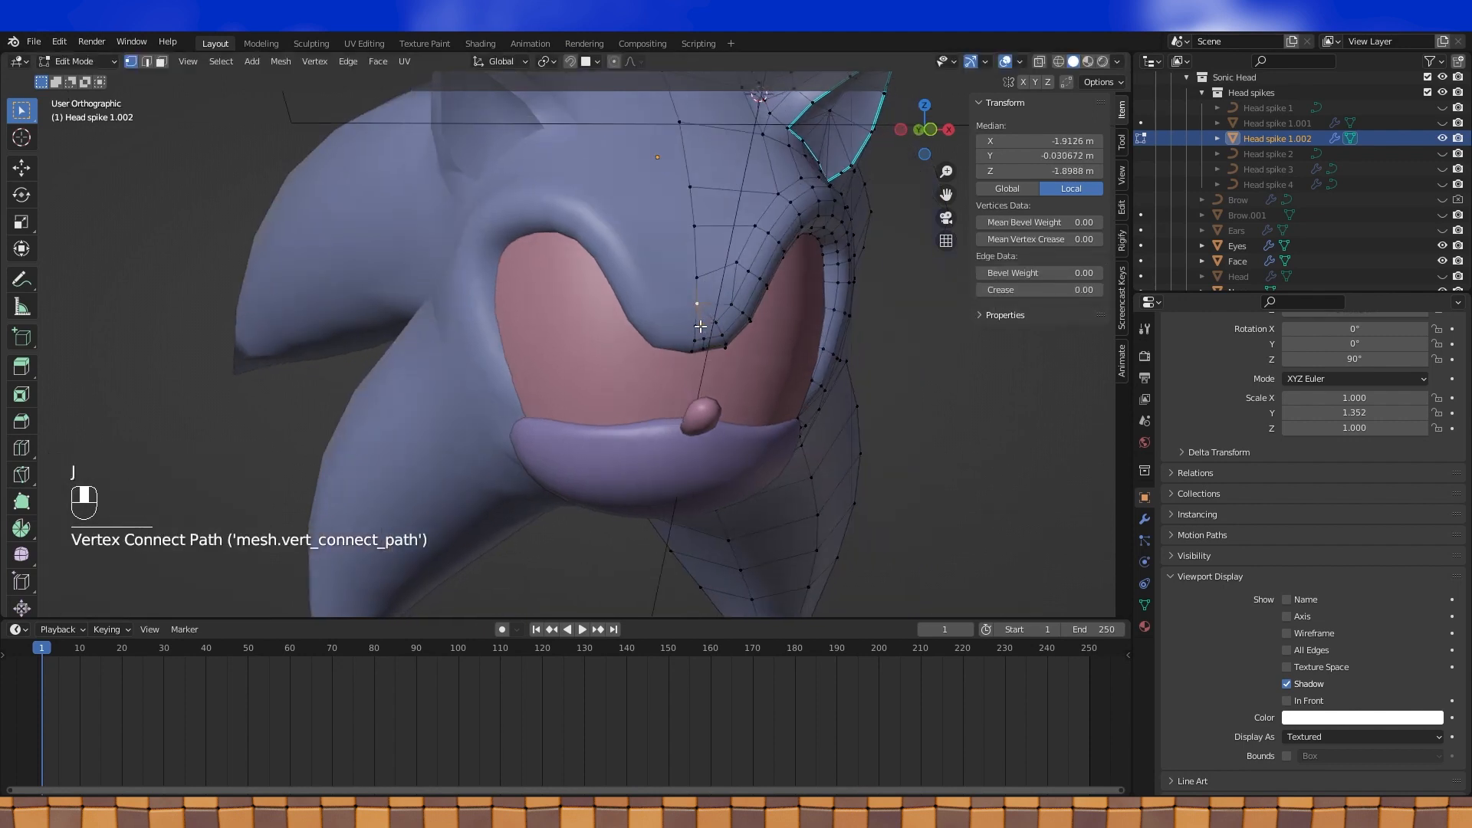
Raise the centre-seam vertices at the brow's lower tip about 0.064 m and shift them about 0.022 m along global Y
{"action": "left_click", "coordinate": [697, 342]}
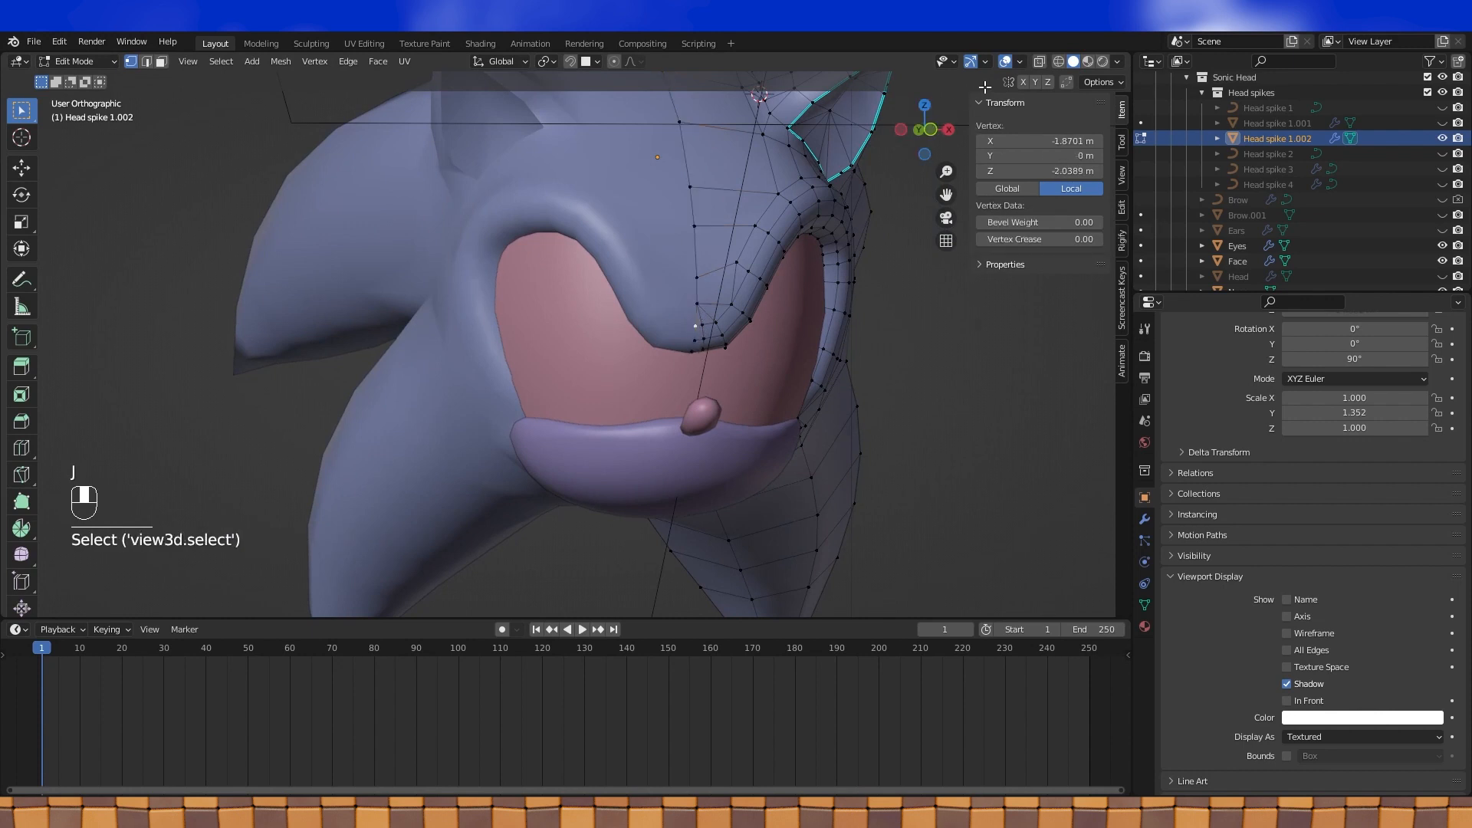
{"action": "left_click", "coordinate": [1058, 62]}
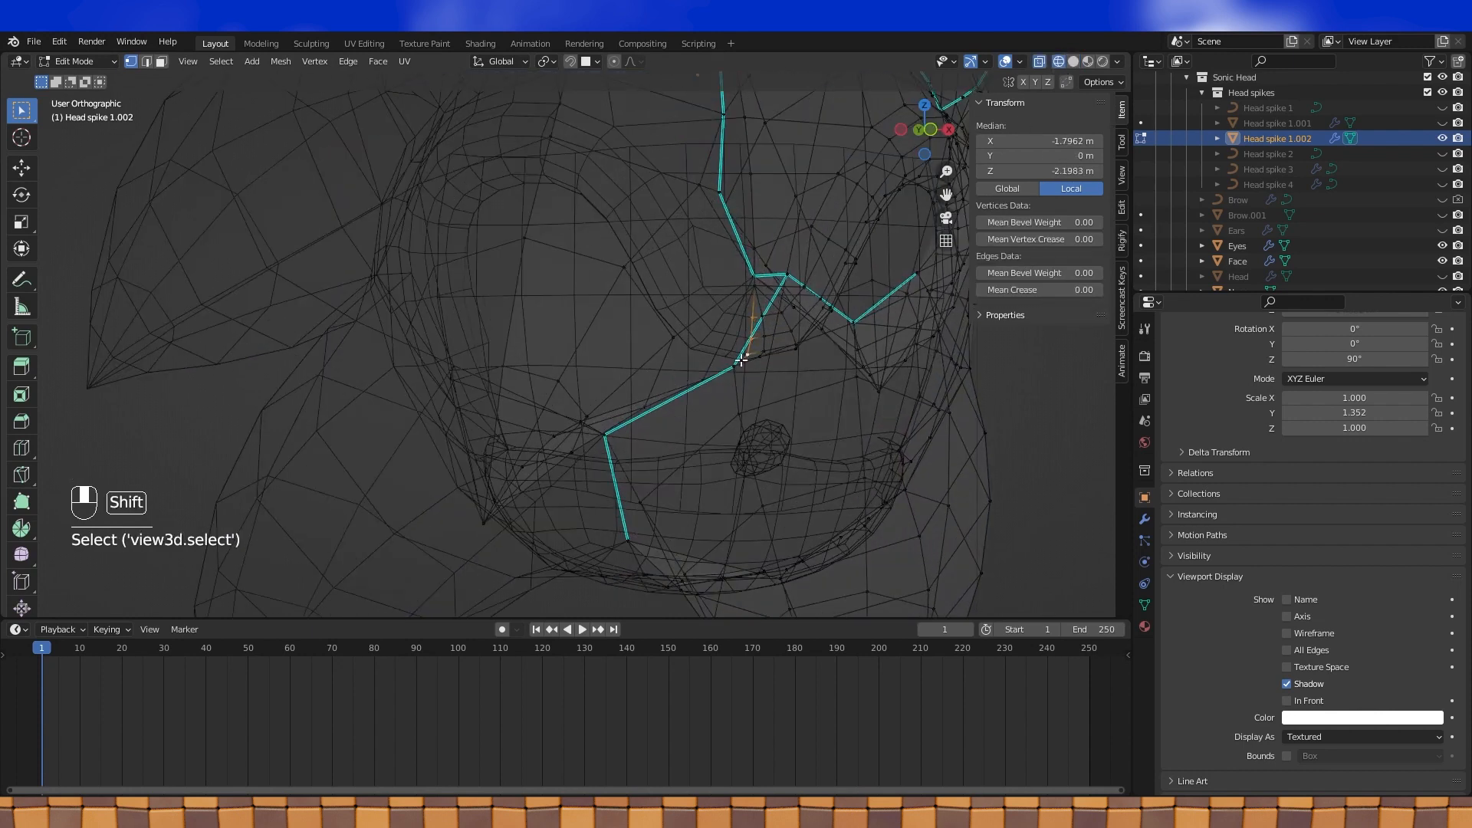
{"action": "left_click", "coordinate": [1073, 61]}
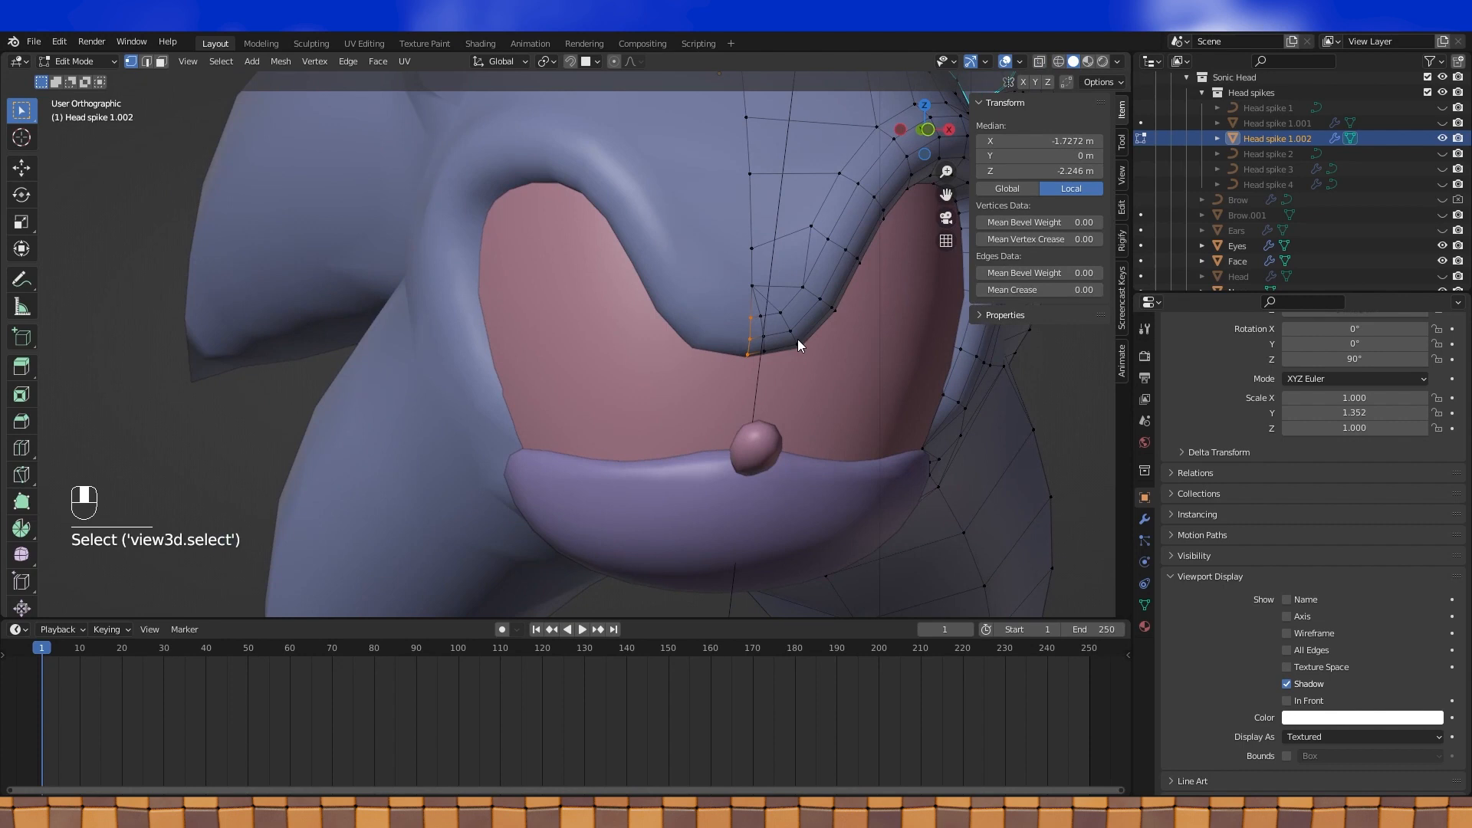
{"action": "left_click", "coordinate": [797, 331]}
{"action": "middle_click_drag", "start_coordinate": [797, 331], "coordinate": [886, 283]}
{"action": "key", "text": "g"}
{"action": "key", "text": "y"}
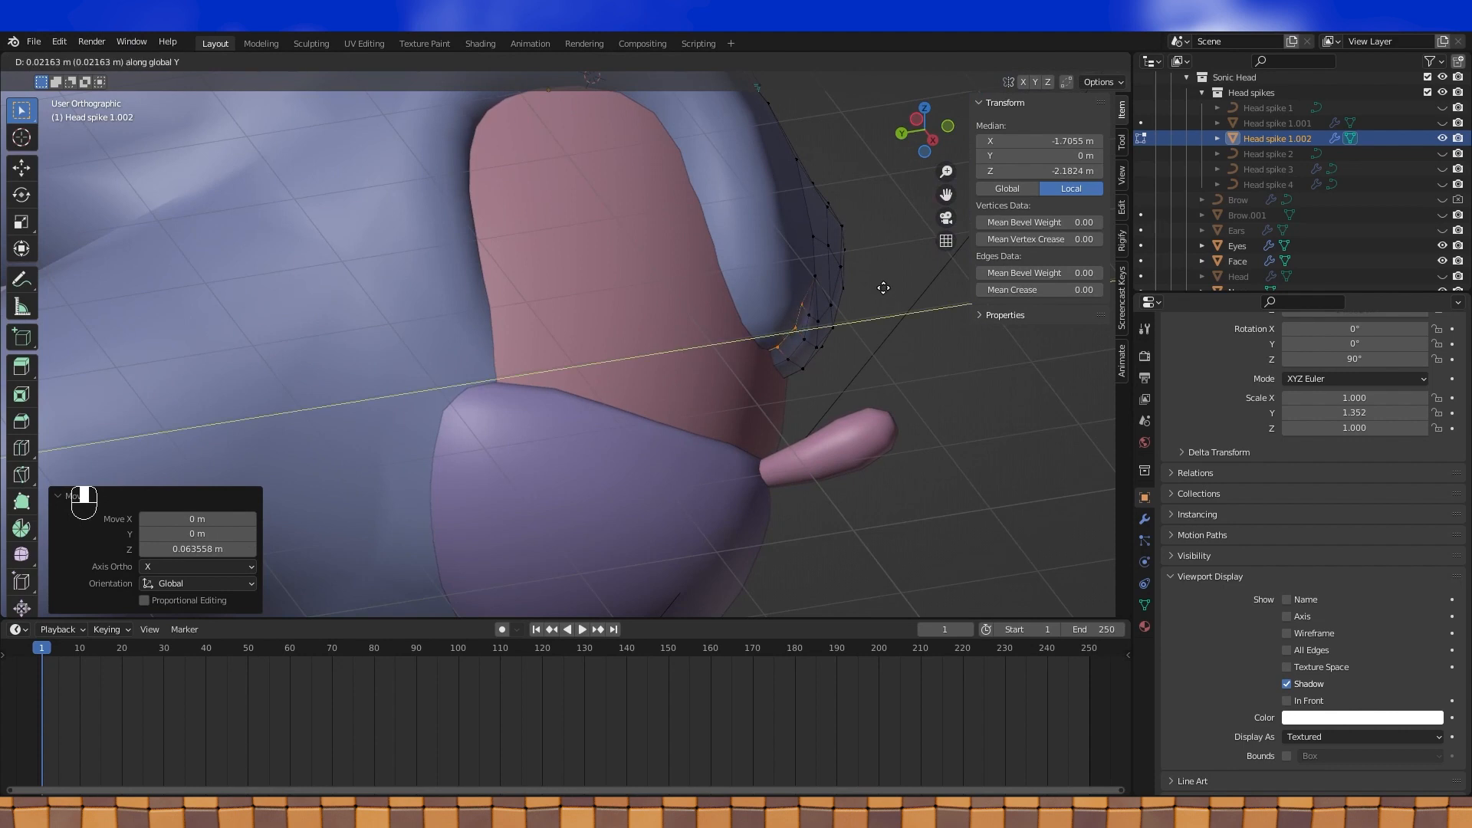
{"action": "left_click", "coordinate": [883, 287]}
Leave mesh editing, deselect the head and show the model in Material Preview shading
{"action": "key", "text": "Tab"}
{"action": "scroll", "coordinate": [881, 287], "scroll_direction": "down", "scroll_amount": 2}
{"action": "middle_click_drag", "start_coordinate": [881, 288], "coordinate": [726, 414]}
{"action": "left_click", "coordinate": [756, 371]}
{"action": "scroll", "coordinate": [747, 385], "scroll_direction": "down", "scroll_amount": 4}
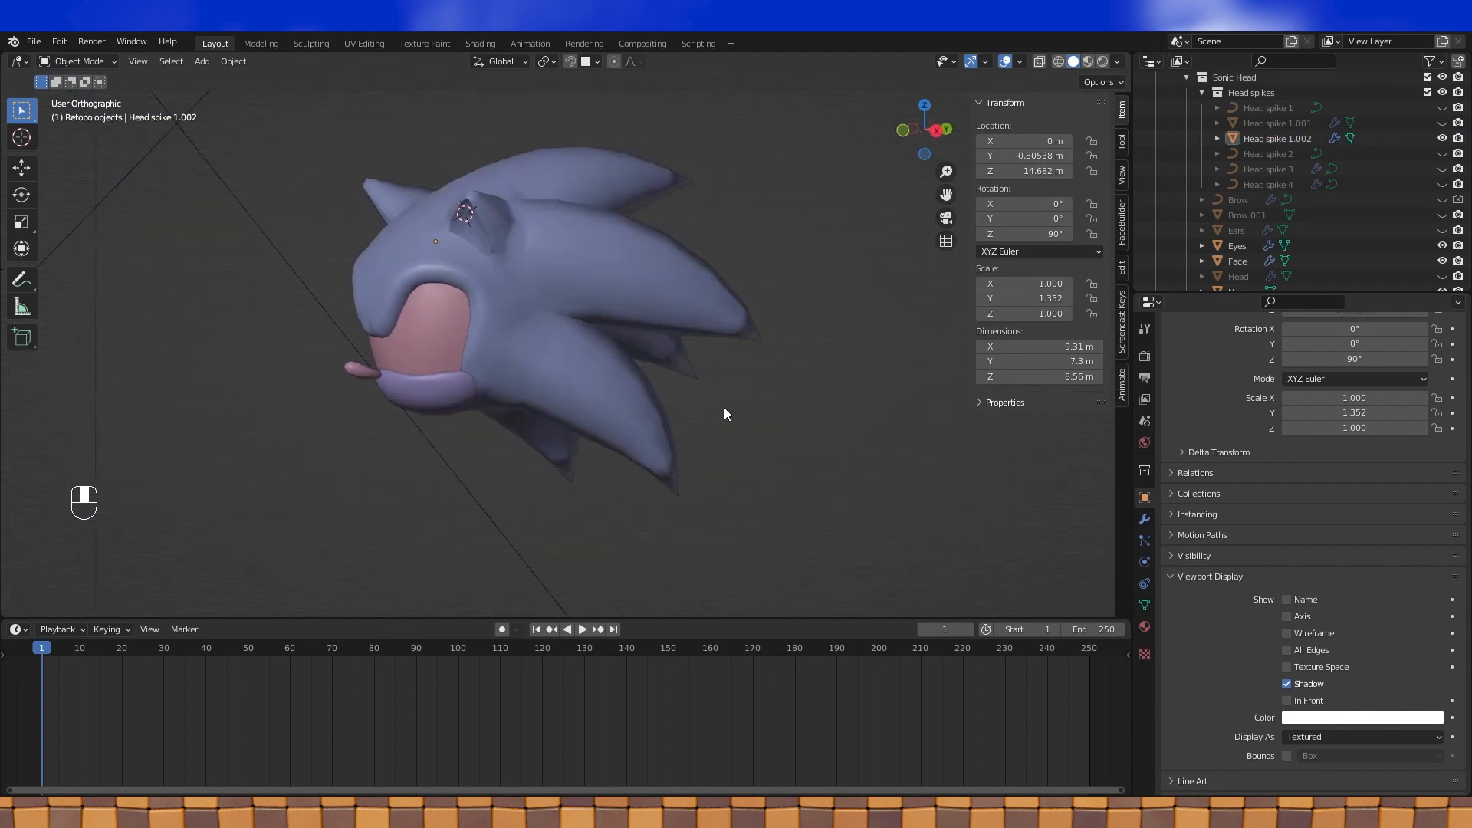
{"action": "left_click", "coordinate": [1088, 62]}
{"action": "mouse_move", "coordinate": [728, 325]}
{"action": "middle_mouse_down"}
{"action": "mouse_move", "coordinate": [847, 325]}
{"action": "mouse_move", "coordinate": [767, 360]}
{"action": "mouse_move", "coordinate": [667, 274]}
{"action": "mouse_move", "coordinate": [647, 284]}
{"action": "middle_mouse_up"}
Add a second material slot holding Tan to the head mesh and assign it to the inner-ear faces
{"action": "key", "text": "Tab"}
{"action": "scroll", "coordinate": [624, 282], "scroll_direction": "up", "scroll_amount": 5}
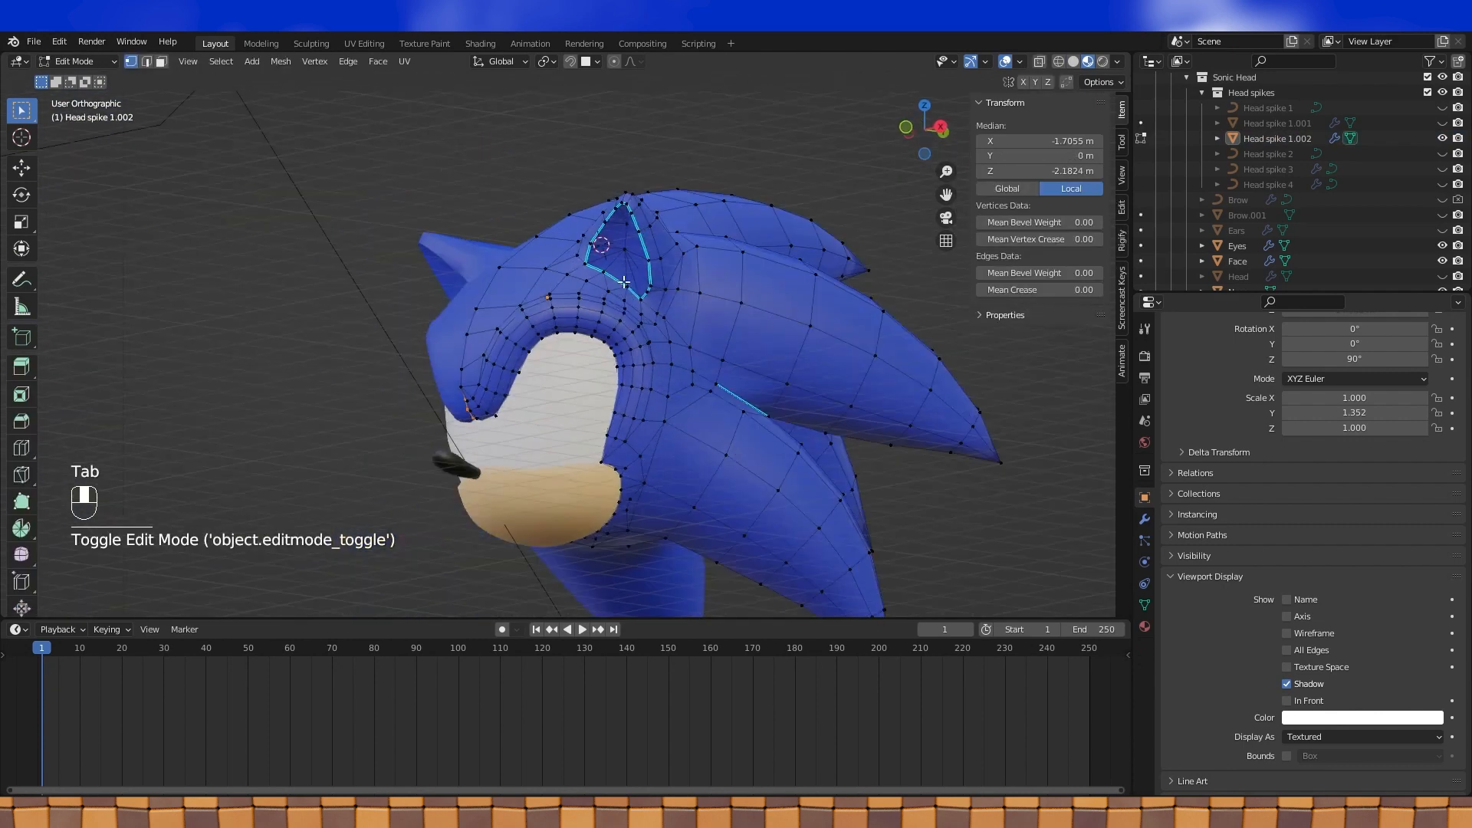
{"action": "left_click", "coordinate": [161, 61]}
{"action": "middle_click_drag", "start_coordinate": [586, 244], "coordinate": [620, 264]}
{"action": "key", "text": "c"}
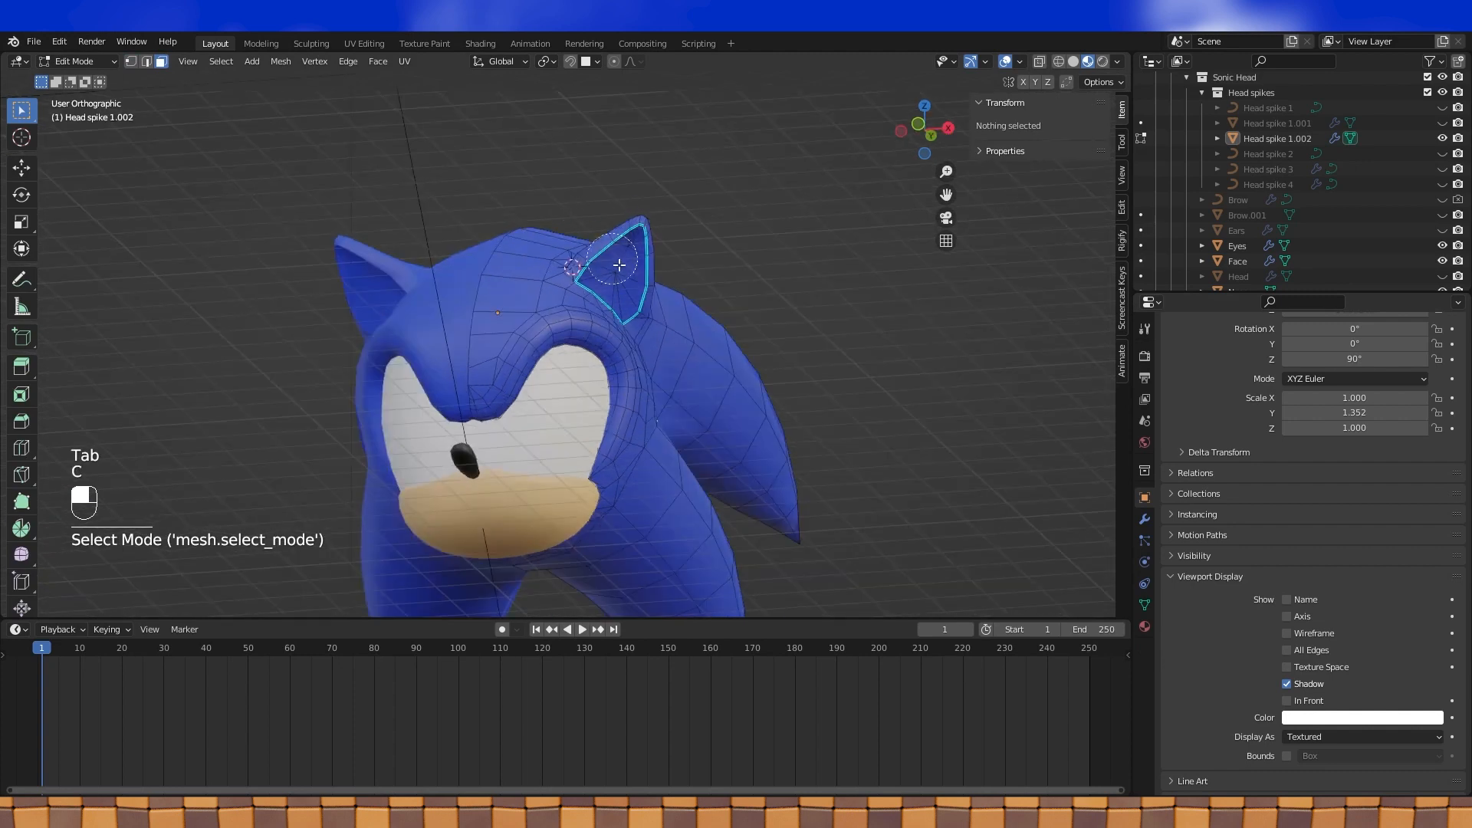
{"action": "left_click_drag", "start_coordinate": [615, 274], "coordinate": [626, 262]}
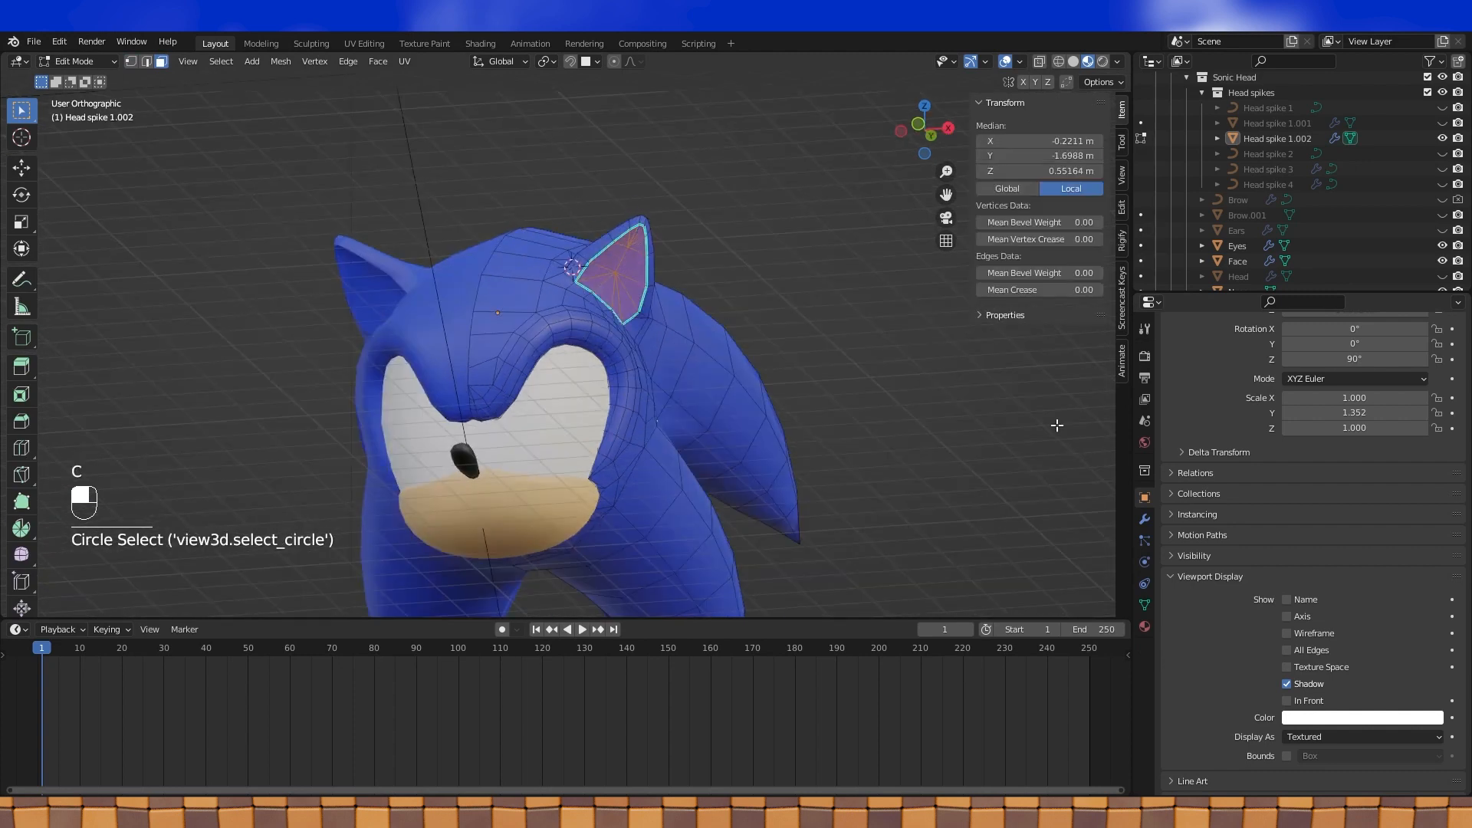
{"action": "left_click", "coordinate": [1144, 626]}
{"action": "scroll", "coordinate": [1275, 427], "scroll_direction": "up", "scroll_amount": 5}
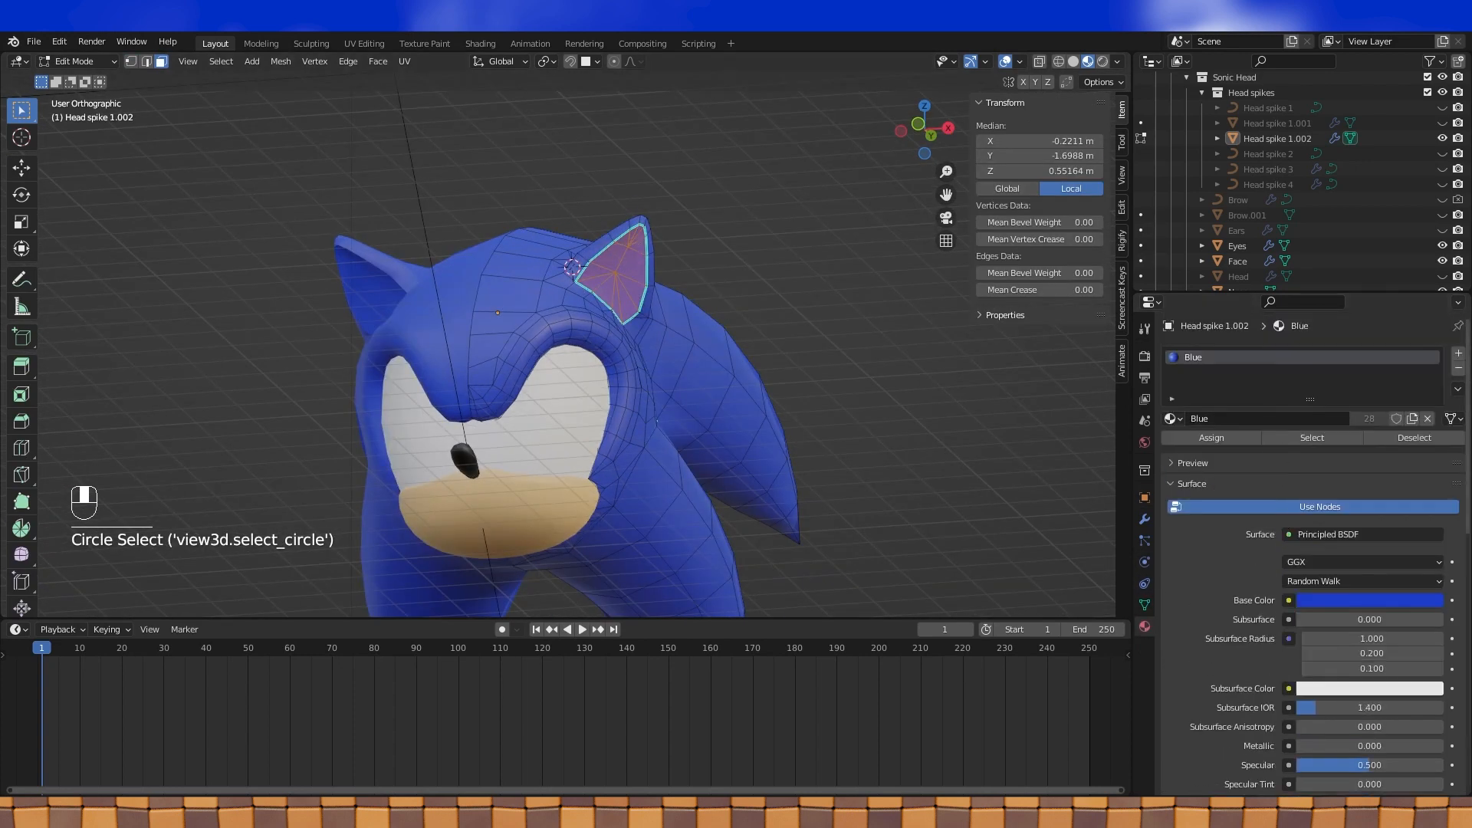
{"action": "left_click", "coordinate": [1459, 357]}
{"action": "left_click", "coordinate": [1179, 450]}
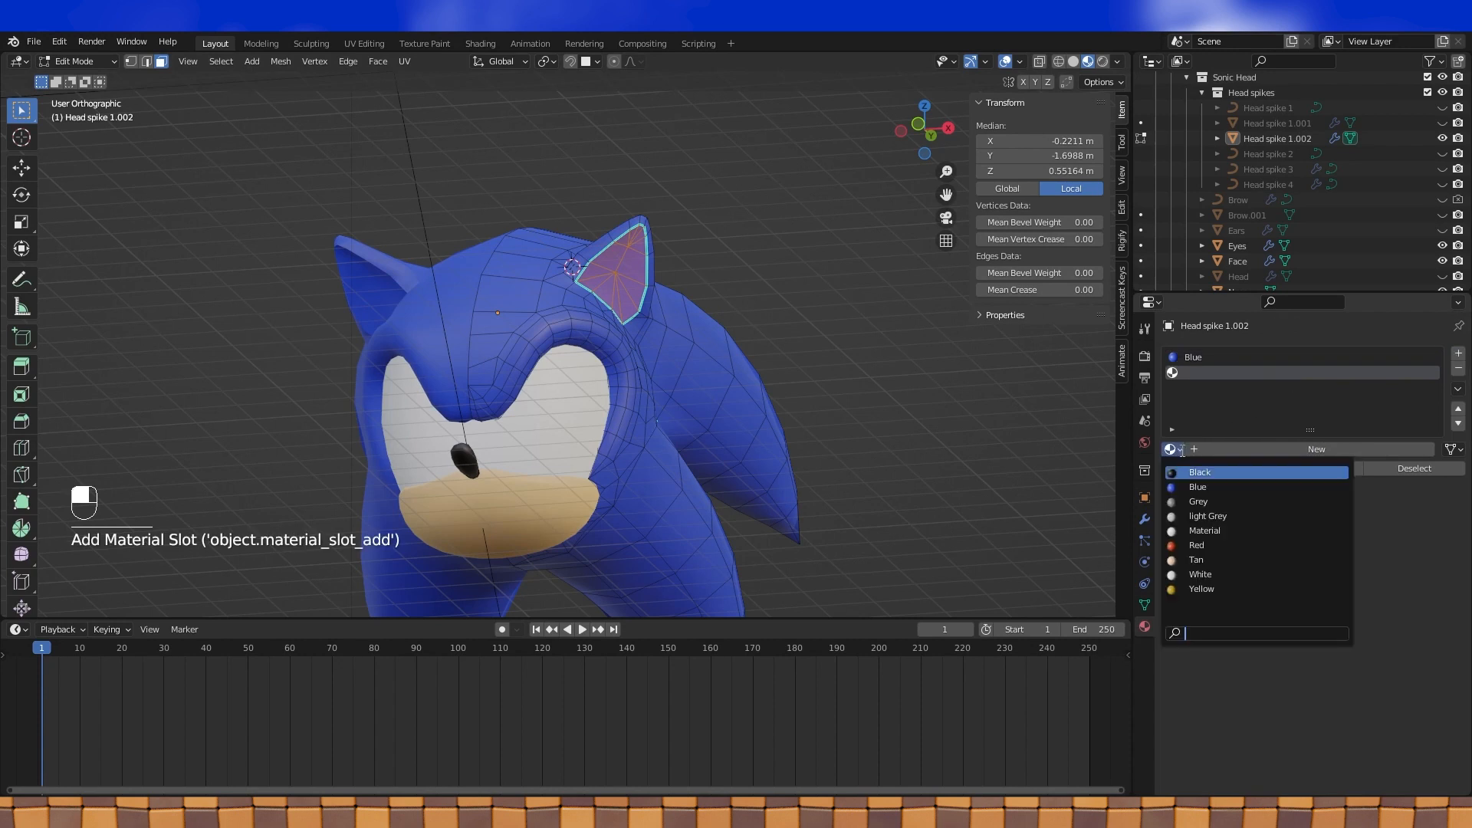
{"action": "left_click", "coordinate": [1197, 561]}
{"action": "left_click", "coordinate": [1222, 467]}
{"action": "key", "text": "Tab"}
{"action": "scroll", "coordinate": [767, 381], "scroll_direction": "down", "scroll_amount": 3}
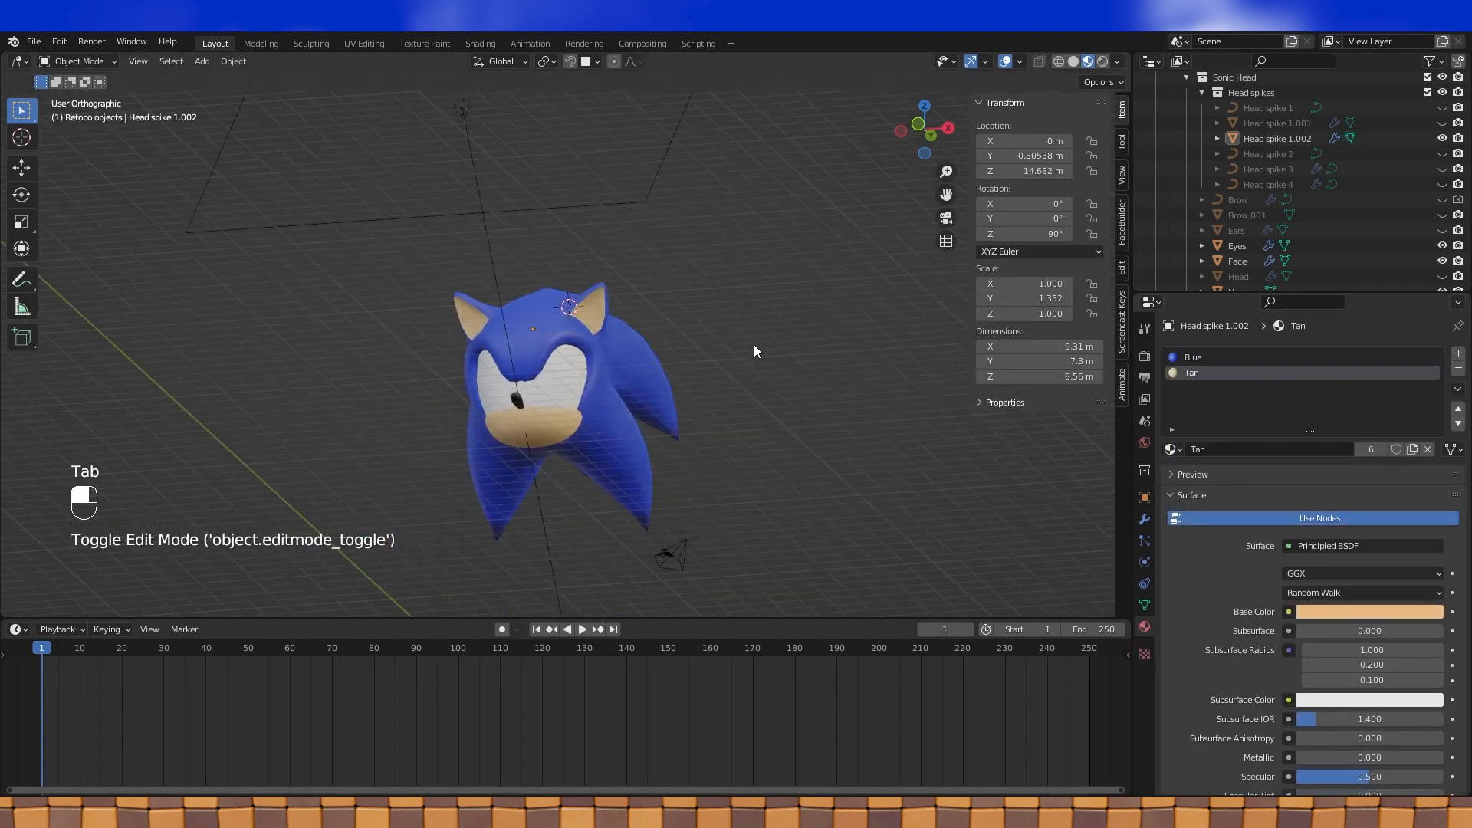
{"action": "middle_click_drag", "start_coordinate": [755, 351], "coordinate": [768, 400]}
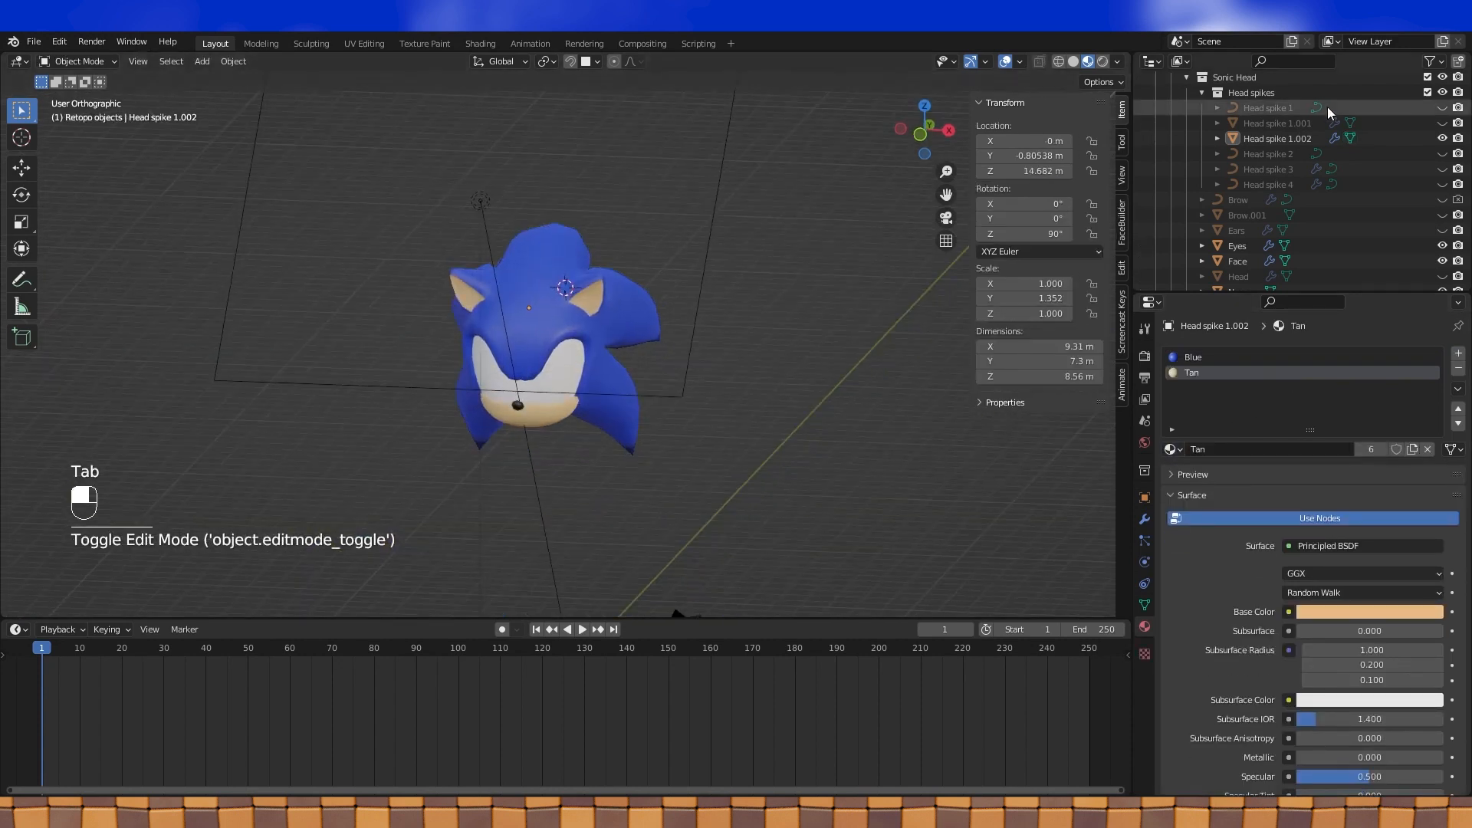
Rename the Head spike 1.002 object as Head retopo
{"action": "double_click", "coordinate": [1294, 139]}
{"action": "type", "text": "etopo"}
{"action": "key", "text": "Return"}
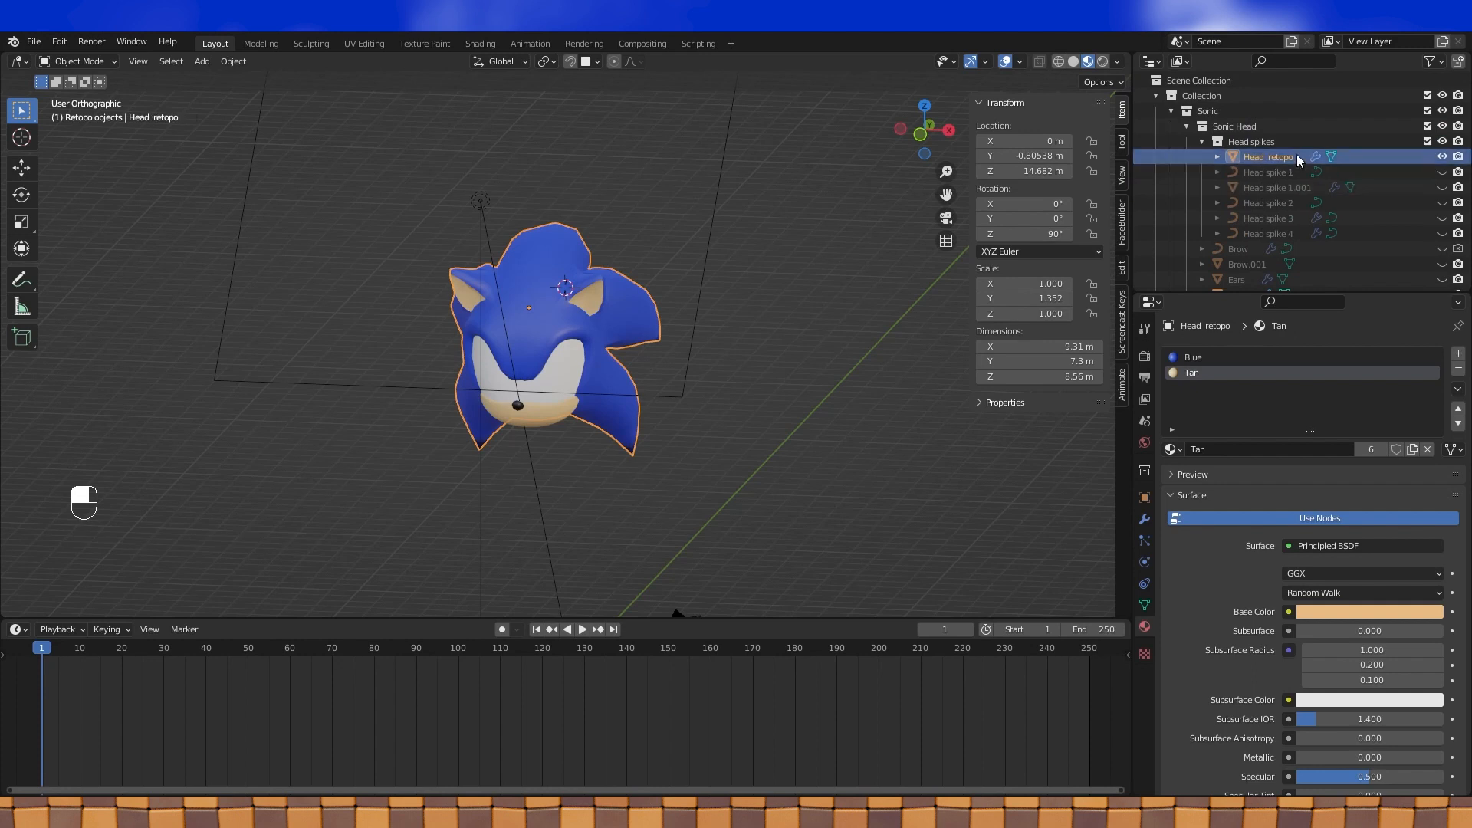
Move Head retopo into the Sonic Head collection and hide the Head spikes collection
{"action": "left_click_drag", "start_coordinate": [1281, 155], "coordinate": [1226, 132]}
{"action": "left_click", "coordinate": [1202, 141]}
{"action": "left_click", "coordinate": [1442, 141]}
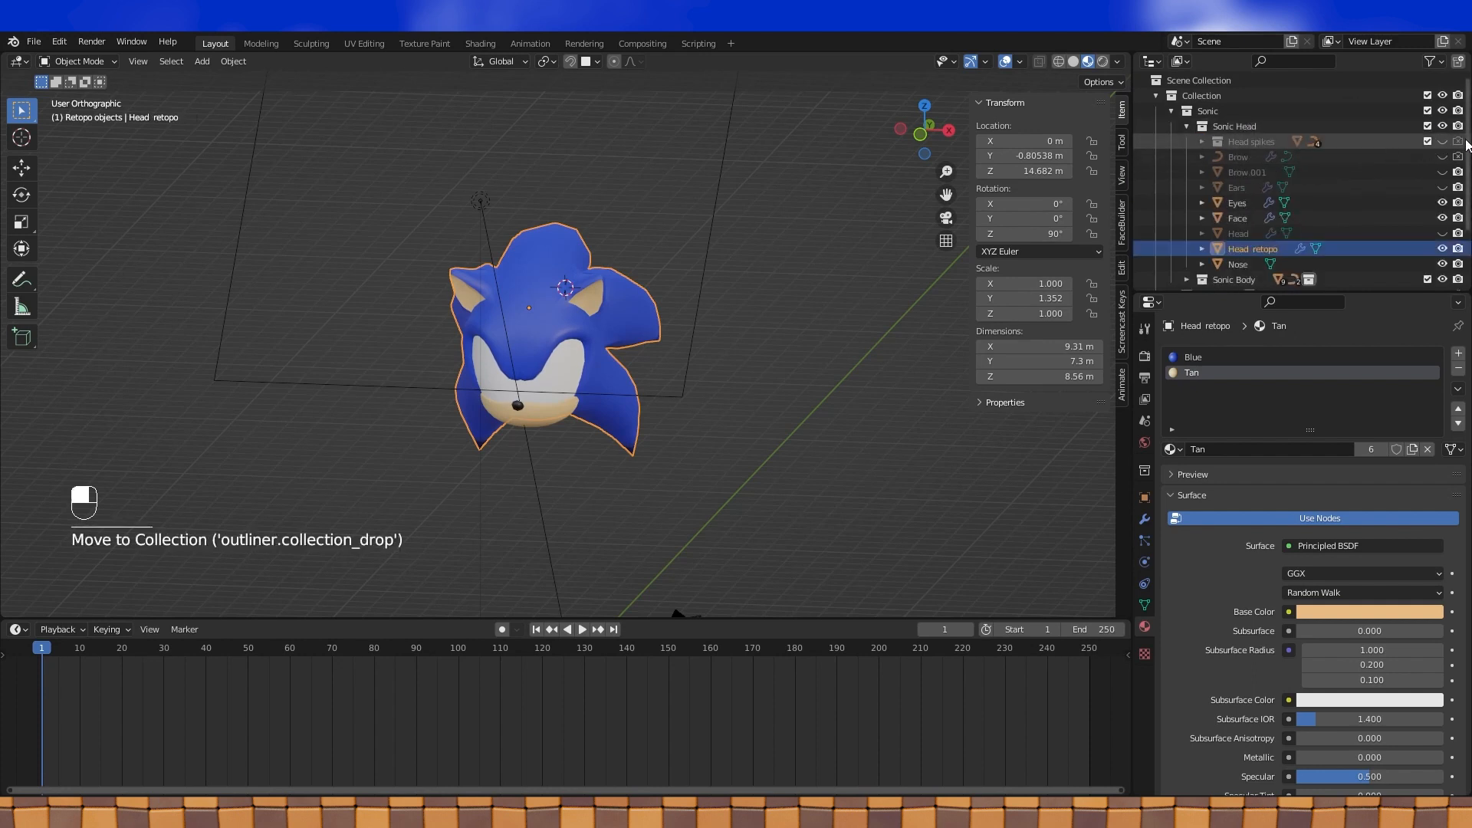
{"action": "mouse_move", "coordinate": [817, 333]}
{"action": "middle_mouse_down"}
{"action": "mouse_move", "coordinate": [804, 316]}
{"action": "mouse_move", "coordinate": [843, 345]}
{"action": "middle_mouse_up"}
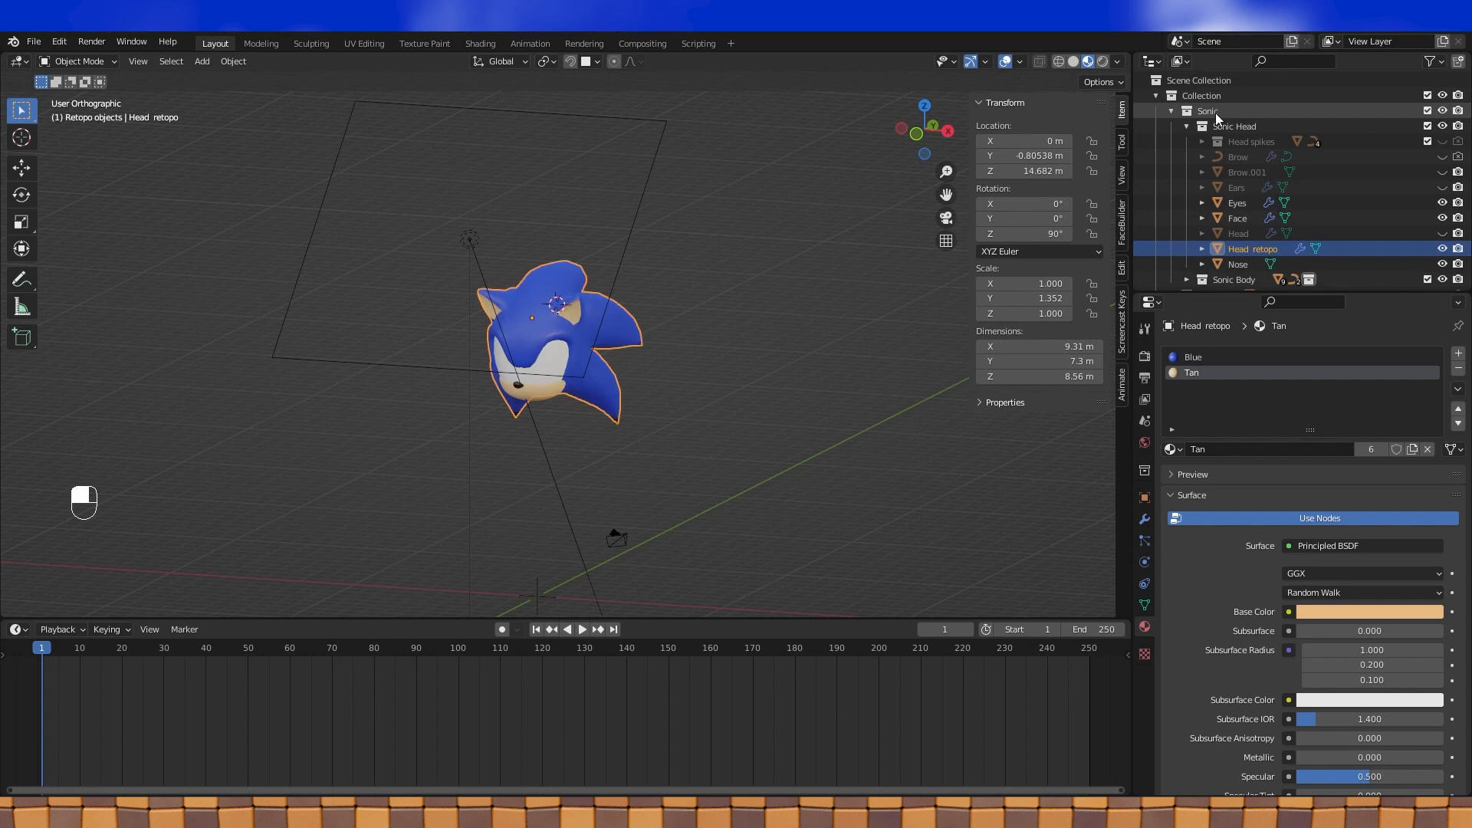
Create a new collection inside the Sonic collection and name it Sonic Final
{"action": "left_click", "coordinate": [1213, 114]}
{"action": "scroll", "coordinate": [1194, 201], "scroll_direction": "down", "scroll_amount": 3}
{"action": "right_click", "coordinate": [1193, 201]}
{"action": "left_click", "coordinate": [1202, 109]}
{"action": "double_click", "coordinate": [1226, 205]}
{"action": "left_click", "coordinate": [1239, 204]}
{"action": "key", "text": "BackSpace"}
{"action": "type", "text": "Final"}
{"action": "key", "text": "Return"}
Move the Head retopo, Nose, Face and Eyes objects into the Sonic Final collection
{"action": "scroll", "coordinate": [1245, 202], "scroll_direction": "up", "scroll_amount": 1}
{"action": "left_click", "coordinate": [1263, 190]}
{"action": "left_click_drag", "start_coordinate": [1263, 190], "coordinate": [1240, 218]}
{"action": "left_click_drag", "start_coordinate": [1244, 157], "coordinate": [1240, 202]}
{"action": "left_click_drag", "start_coordinate": [1243, 141], "coordinate": [1238, 187]}
{"action": "scroll", "coordinate": [1242, 181], "scroll_direction": "up", "scroll_amount": 2}
Hide the Sonic Head collection in the viewport, exclude it from renders and collapse it
{"action": "left_click", "coordinate": [1456, 126]}
{"action": "left_click", "coordinate": [1442, 126]}
{"action": "left_click", "coordinate": [1185, 126]}
Unhide the Legs retopo object in the Sonic Body collection and rename it as Body retopo
{"action": "left_click", "coordinate": [1186, 142]}
{"action": "scroll", "coordinate": [1303, 127], "scroll_direction": "down", "scroll_amount": 2}
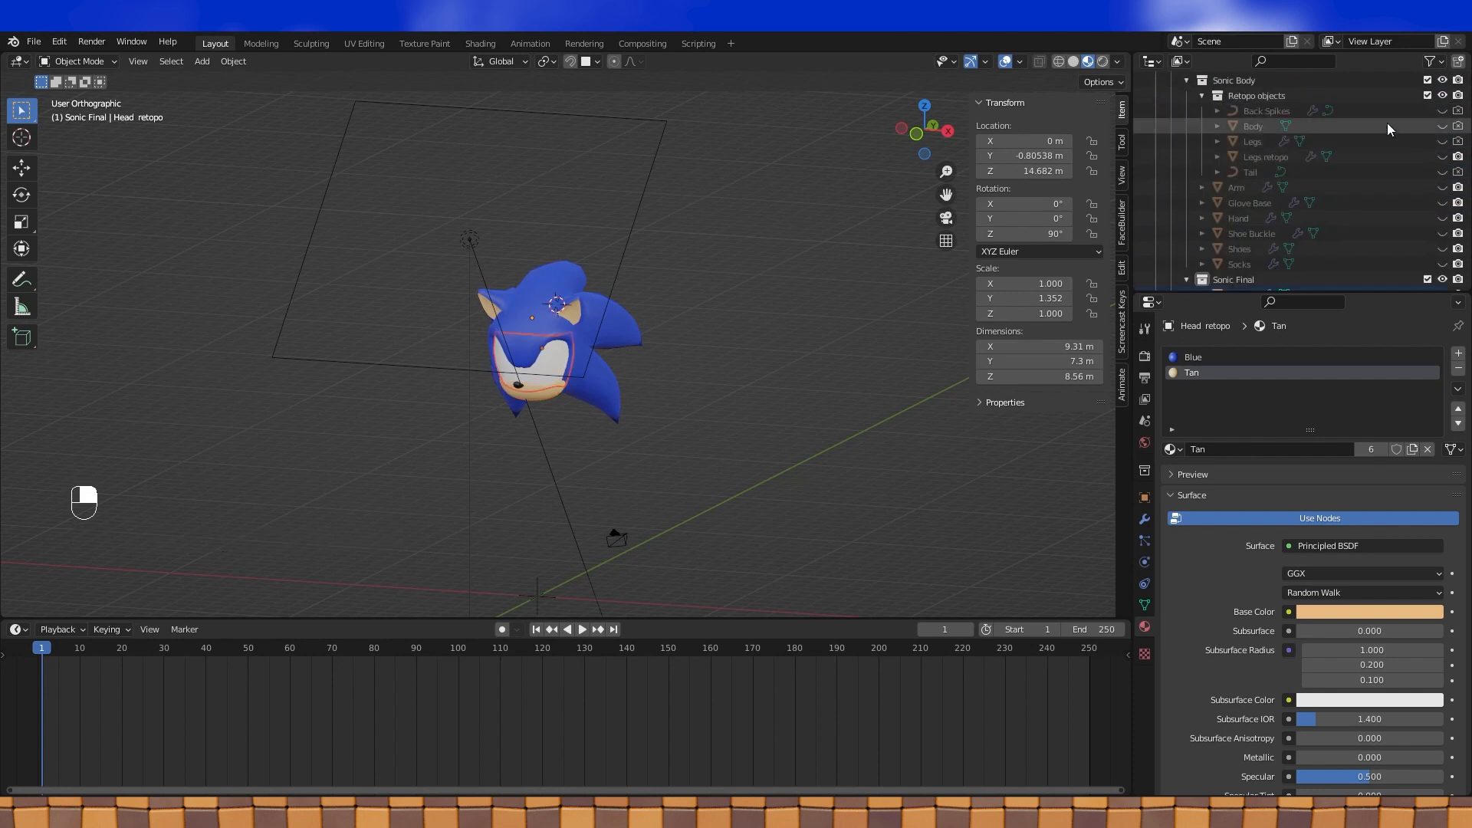
{"action": "left_click", "coordinate": [1441, 157]}
{"action": "double_click", "coordinate": [1258, 157]}
{"action": "type", "text": "Body retopo"}
{"action": "key", "text": "Return"}
Move Body retopo into the Sonic Final collection and hide the Retopo objects collection
{"action": "left_click_drag", "start_coordinate": [1239, 162], "coordinate": [1245, 204]}
{"action": "scroll", "coordinate": [1241, 176], "scroll_direction": "up", "scroll_amount": 3}
{"action": "left_click", "coordinate": [1442, 126]}
Move the Arm, Glove Base, Hand, Shoe Buckle, Shoes and Socks objects into the Sonic Final collection
{"action": "scroll", "coordinate": [1318, 138], "scroll_direction": "down", "scroll_amount": 2}
{"action": "left_click", "coordinate": [1237, 143]}
{"action": "left_click", "coordinate": [1239, 218], "text": "shift"}
{"action": "scroll", "coordinate": [1244, 169], "scroll_direction": "down", "scroll_amount": 1}
{"action": "left_click_drag", "start_coordinate": [1245, 115], "coordinate": [1248, 190]}
{"action": "scroll", "coordinate": [1449, 169], "scroll_direction": "up", "scroll_amount": 3}
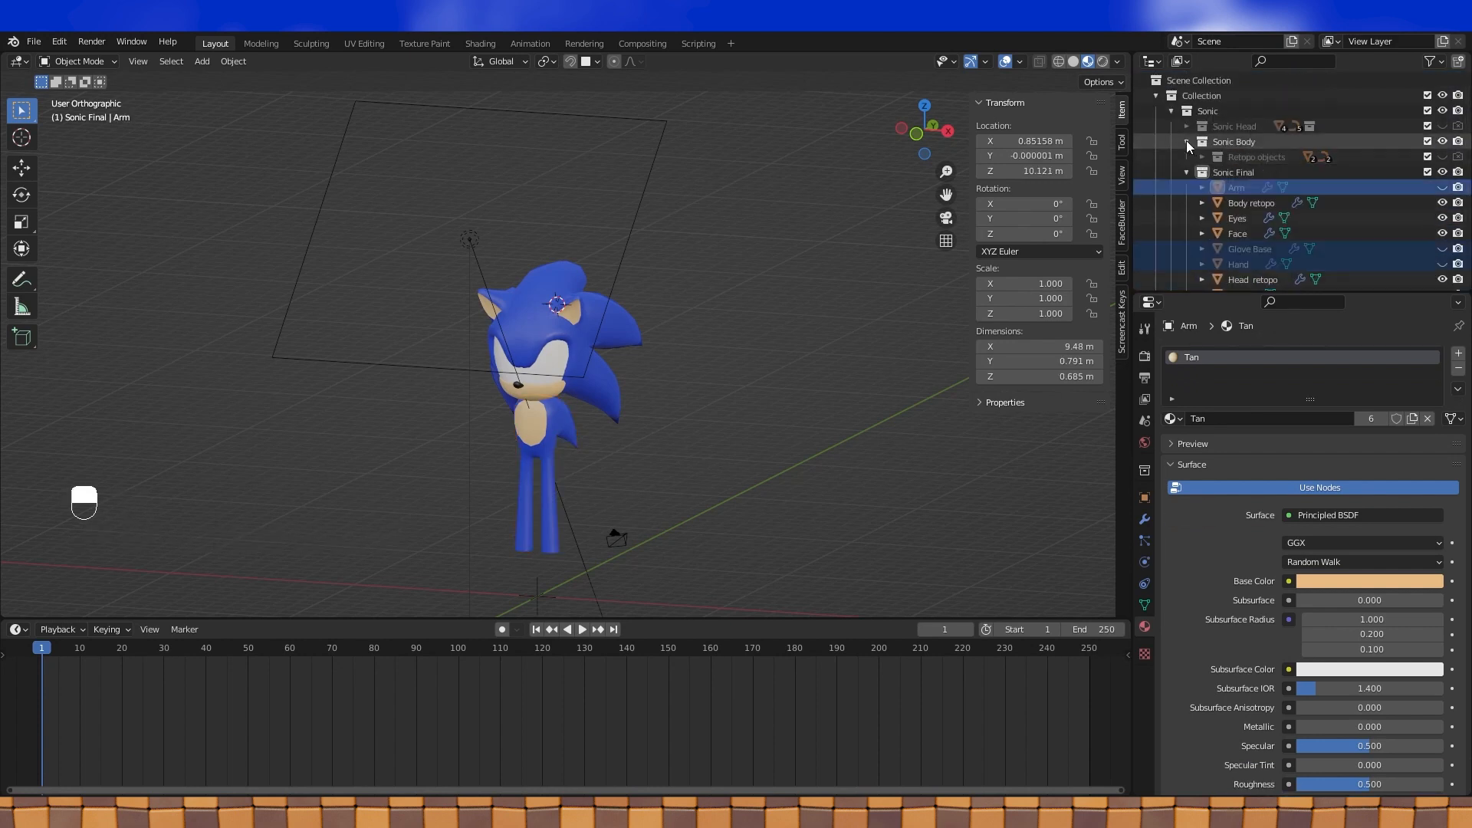
Unhide the Arm, Glove Base, Hand, Shoe Buckle, Shoes and Socks objects in Sonic Final
{"action": "scroll", "coordinate": [1452, 164], "scroll_direction": "down", "scroll_amount": 1}
{"action": "left_click", "coordinate": [1442, 141]}
{"action": "left_click_drag", "start_coordinate": [1441, 202], "coordinate": [1442, 233]}
{"action": "scroll", "coordinate": [1445, 214], "scroll_direction": "down", "scroll_amount": 2}
{"action": "scroll", "coordinate": [849, 219], "scroll_direction": "up", "scroll_amount": 2}
{"action": "middle_click_drag", "start_coordinate": [805, 283], "coordinate": [871, 193], "text": "shift"}
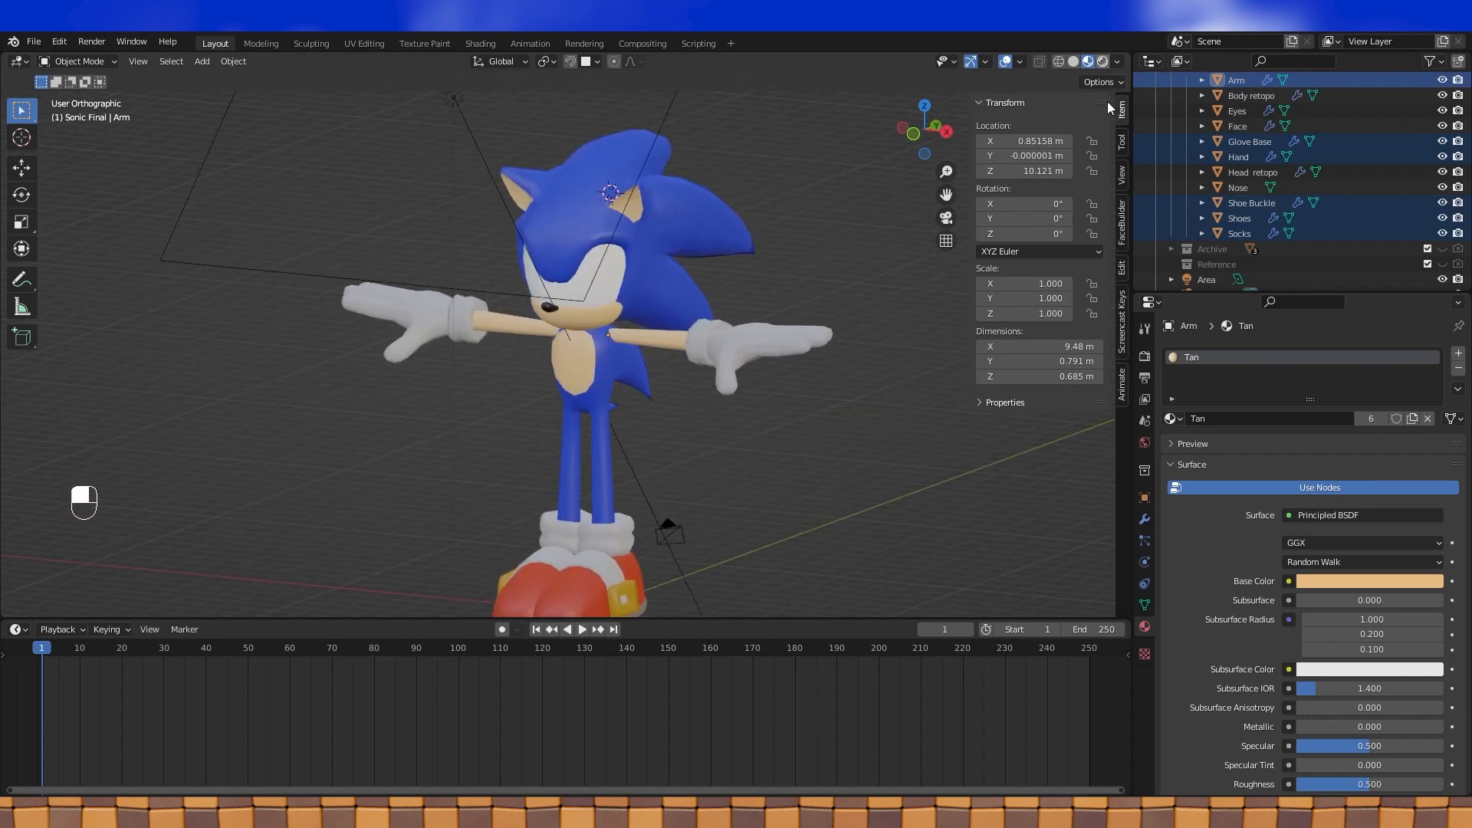
Switch the viewport to Rendered shading and view the complete Sonic character
{"action": "left_click", "coordinate": [1102, 61]}
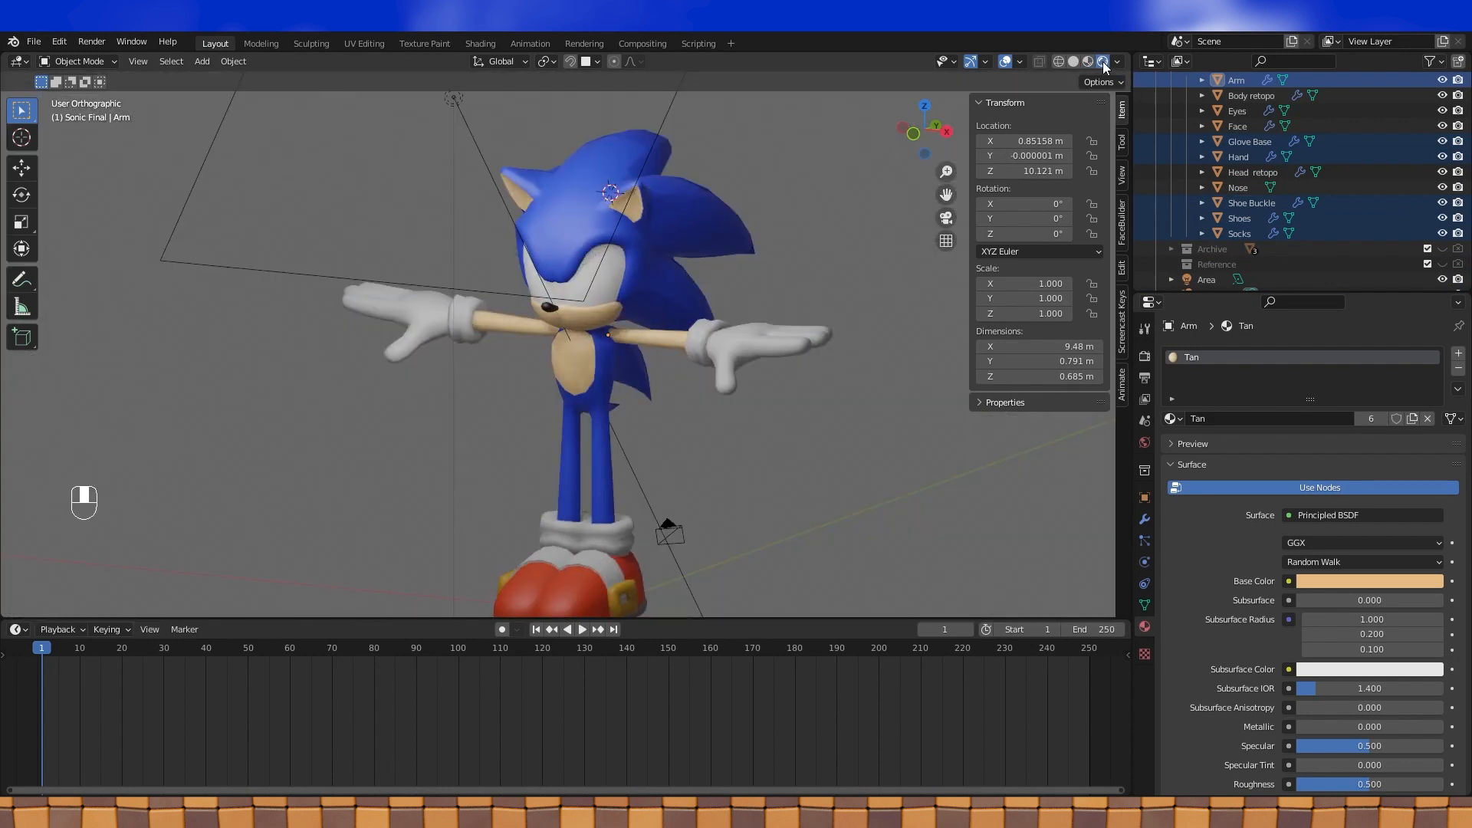
{"action": "scroll", "coordinate": [789, 264], "scroll_direction": "down", "scroll_amount": 4}
{"action": "middle_click_drag", "start_coordinate": [843, 222], "coordinate": [521, 236]}
{"action": "scroll", "coordinate": [789, 264], "scroll_direction": "up", "scroll_amount": 3}
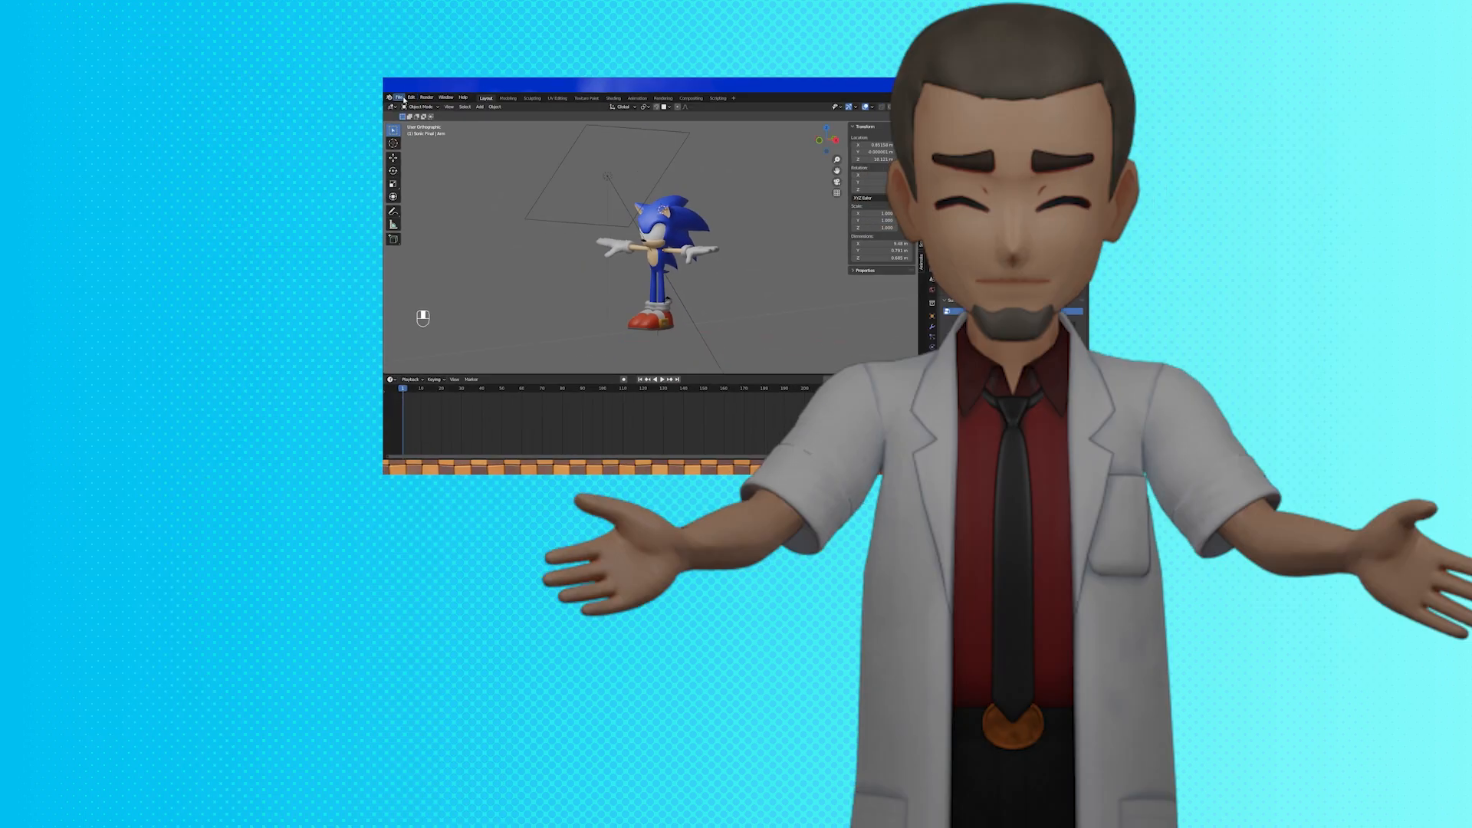
{"action": "left_click", "coordinate": [194, 66]}
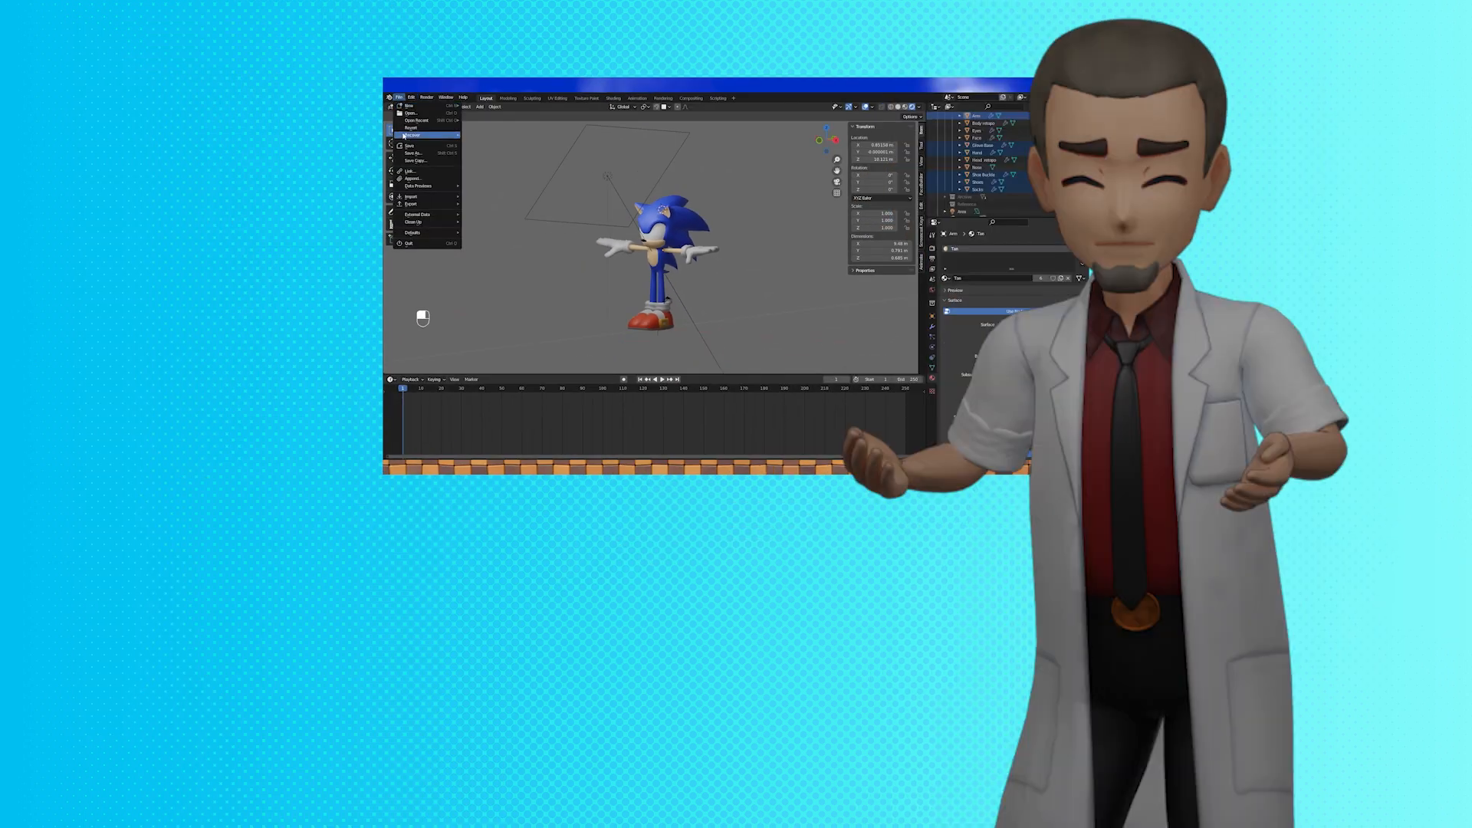